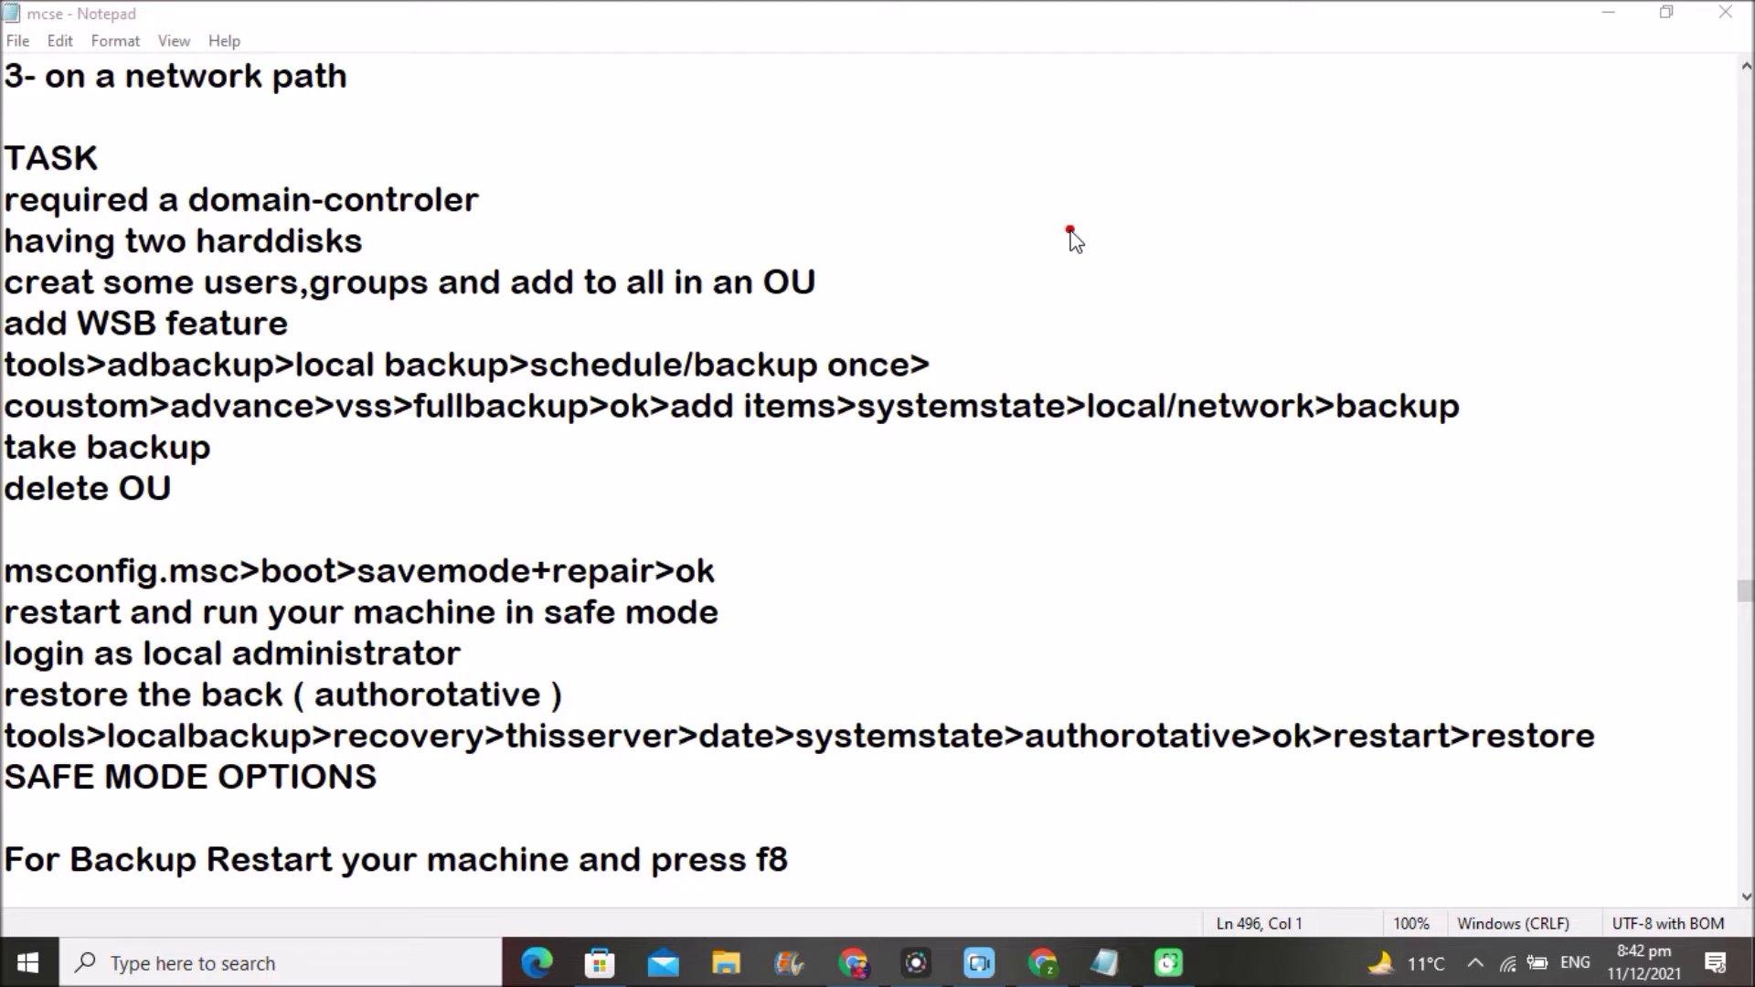
- Circle the TASK heading; tick off the domain controller, two-disk and users/groups/OU items; mark the add-WSB step
{"action": "mouse_move", "coordinate": [5, 131]}
{"action": "left_mouse_down"}
{"action": "mouse_move", "coordinate": [94, 141]}
{"action": "mouse_move", "coordinate": [50, 211]}
{"action": "mouse_move", "coordinate": [11, 128]}
{"action": "left_mouse_up"}
{"action": "left_click", "coordinate": [426, 212]}
{"action": "mouse_move", "coordinate": [481, 200]}
{"action": "left_mouse_down"}
{"action": "mouse_move", "coordinate": [493, 214]}
{"action": "mouse_move", "coordinate": [562, 155]}
{"action": "left_mouse_up"}
{"action": "left_click_drag", "start_coordinate": [368, 247], "coordinate": [458, 209]}
{"action": "left_click_drag", "start_coordinate": [829, 279], "coordinate": [925, 247]}
{"action": "mouse_move", "coordinate": [300, 327]}
{"action": "left_mouse_down"}
{"action": "mouse_move", "coordinate": [352, 328]}
{"action": "mouse_move", "coordinate": [294, 326]}
{"action": "mouse_move", "coordinate": [315, 339]}
{"action": "left_mouse_up"}
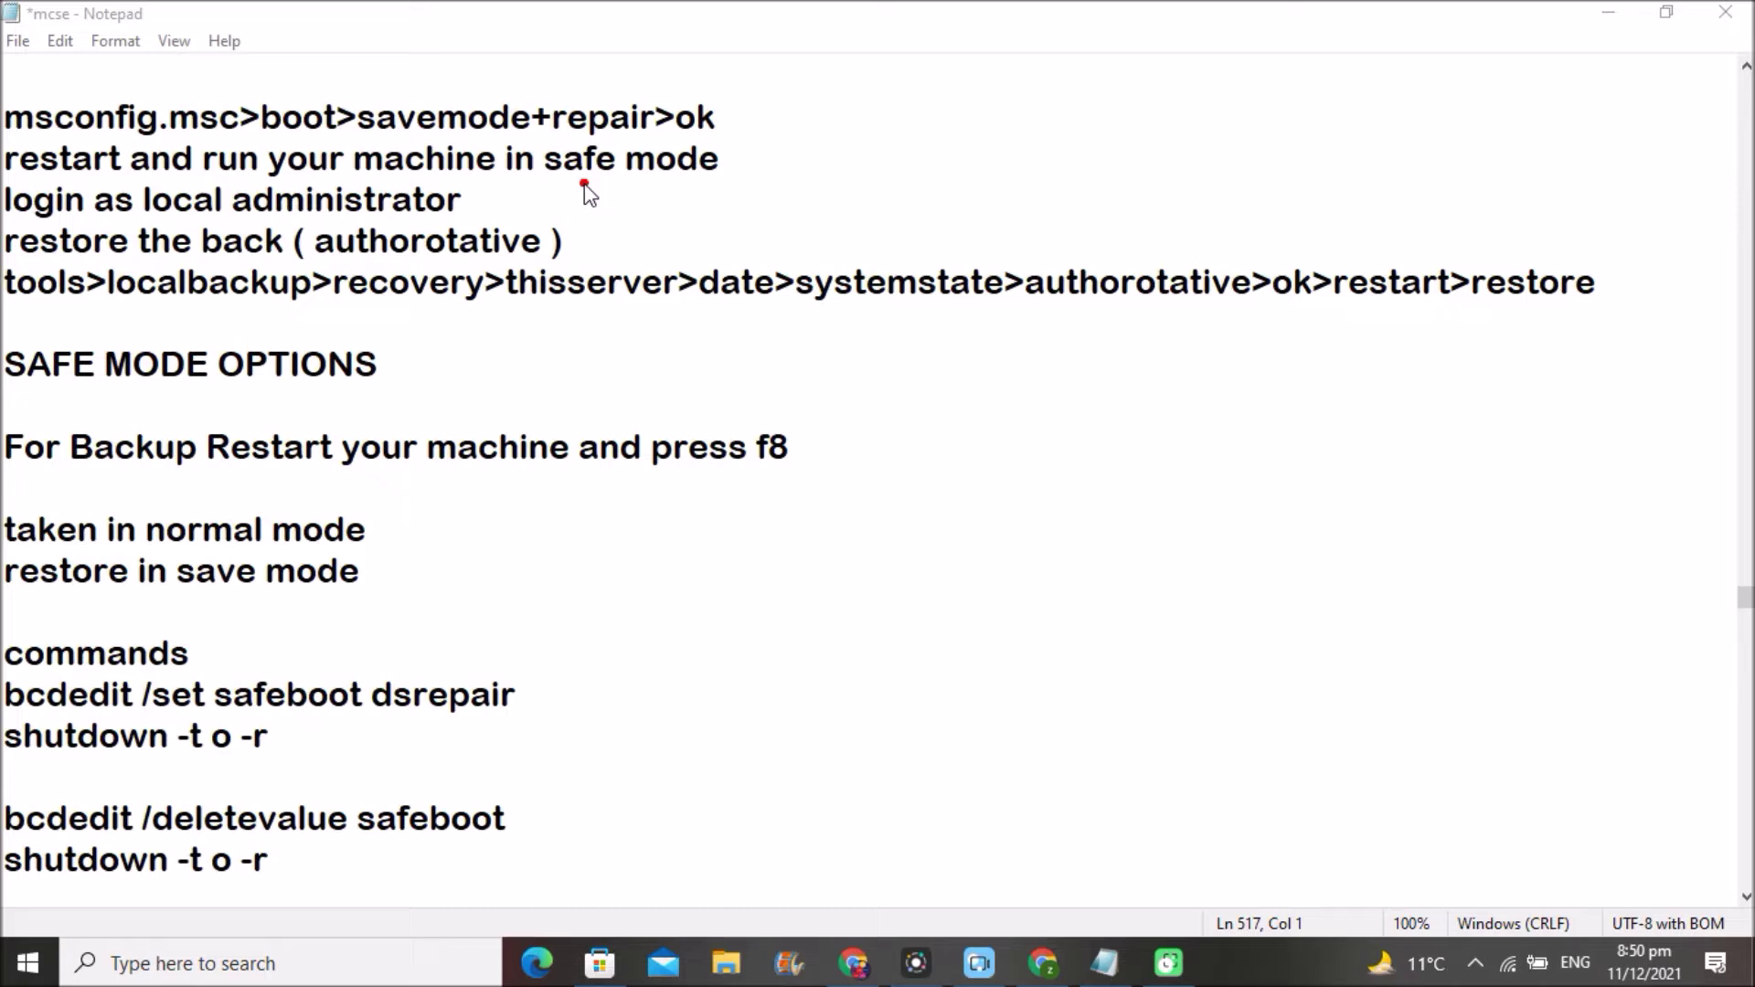
{"action": "mouse_move", "coordinate": [274, 223]}
{"action": "left_mouse_down"}
{"action": "mouse_move", "coordinate": [498, 176]}
{"action": "mouse_move", "coordinate": [556, 263]}
{"action": "mouse_move", "coordinate": [337, 291]}
{"action": "mouse_move", "coordinate": [288, 210]}
{"action": "left_mouse_up"}
{"action": "mouse_move", "coordinate": [886, 374]}
{"action": "left_mouse_down"}
{"action": "mouse_move", "coordinate": [886, 416]}
{"action": "mouse_move", "coordinate": [916, 377]}
{"action": "mouse_move", "coordinate": [1156, 409]}
{"action": "left_mouse_up"}
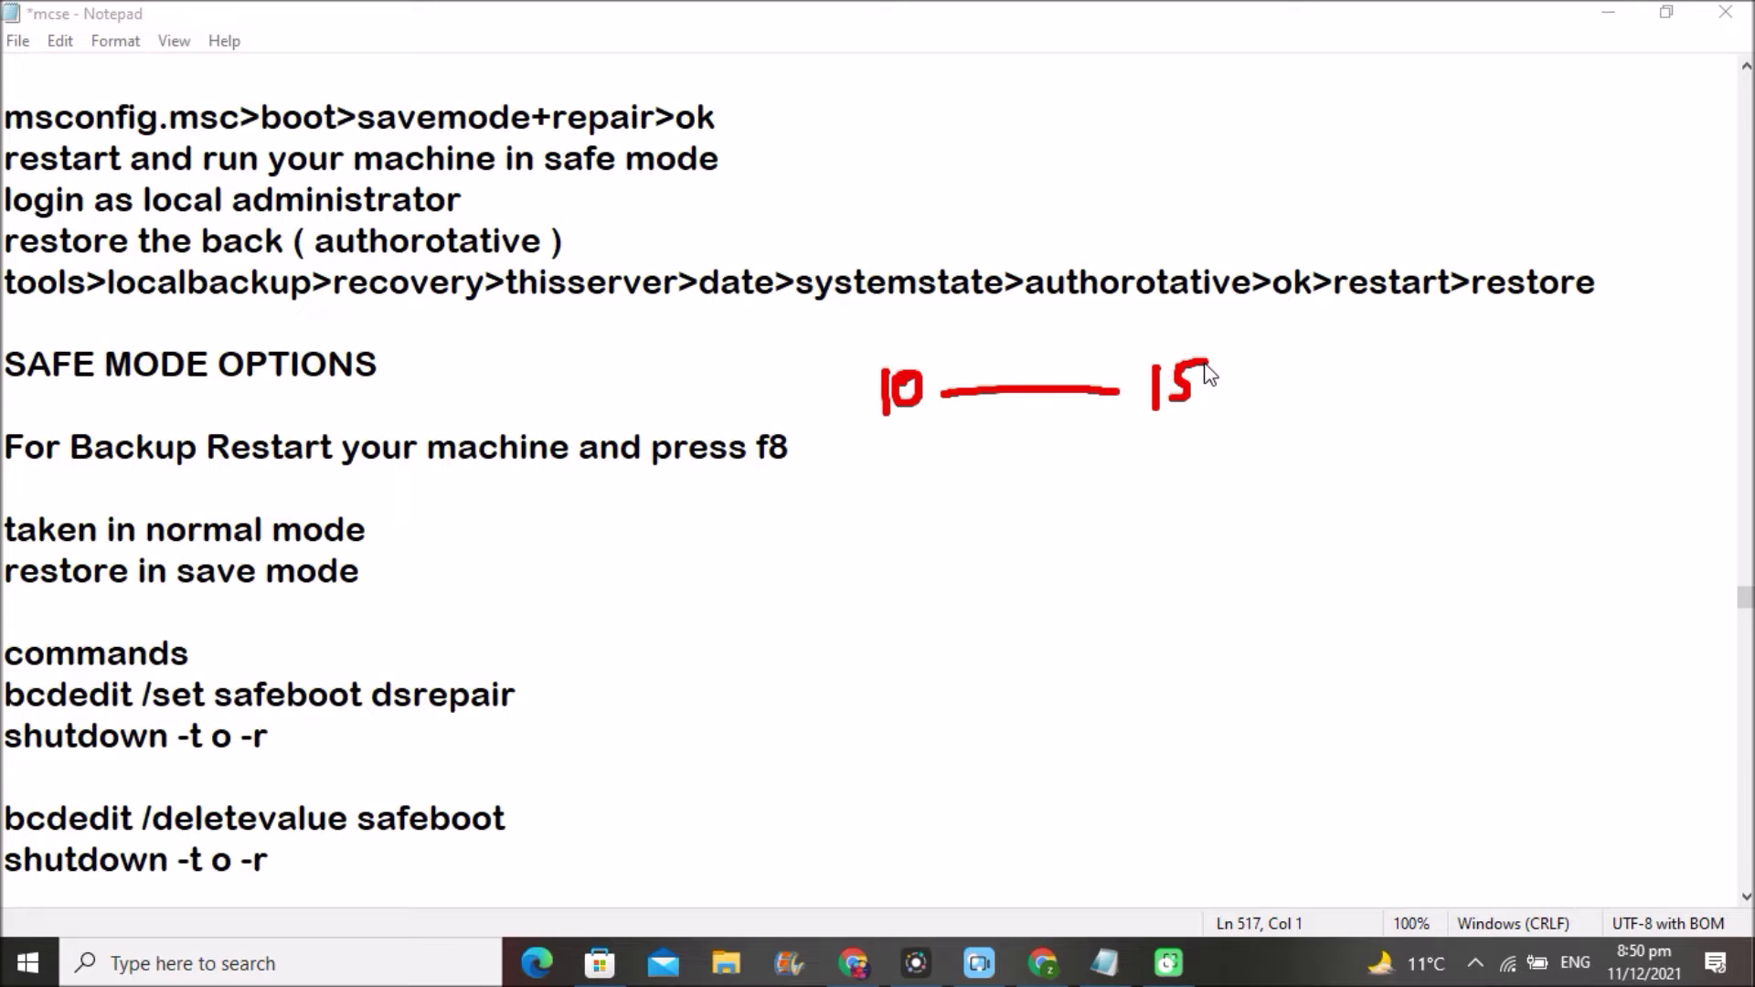
{"action": "key", "text": "e"}
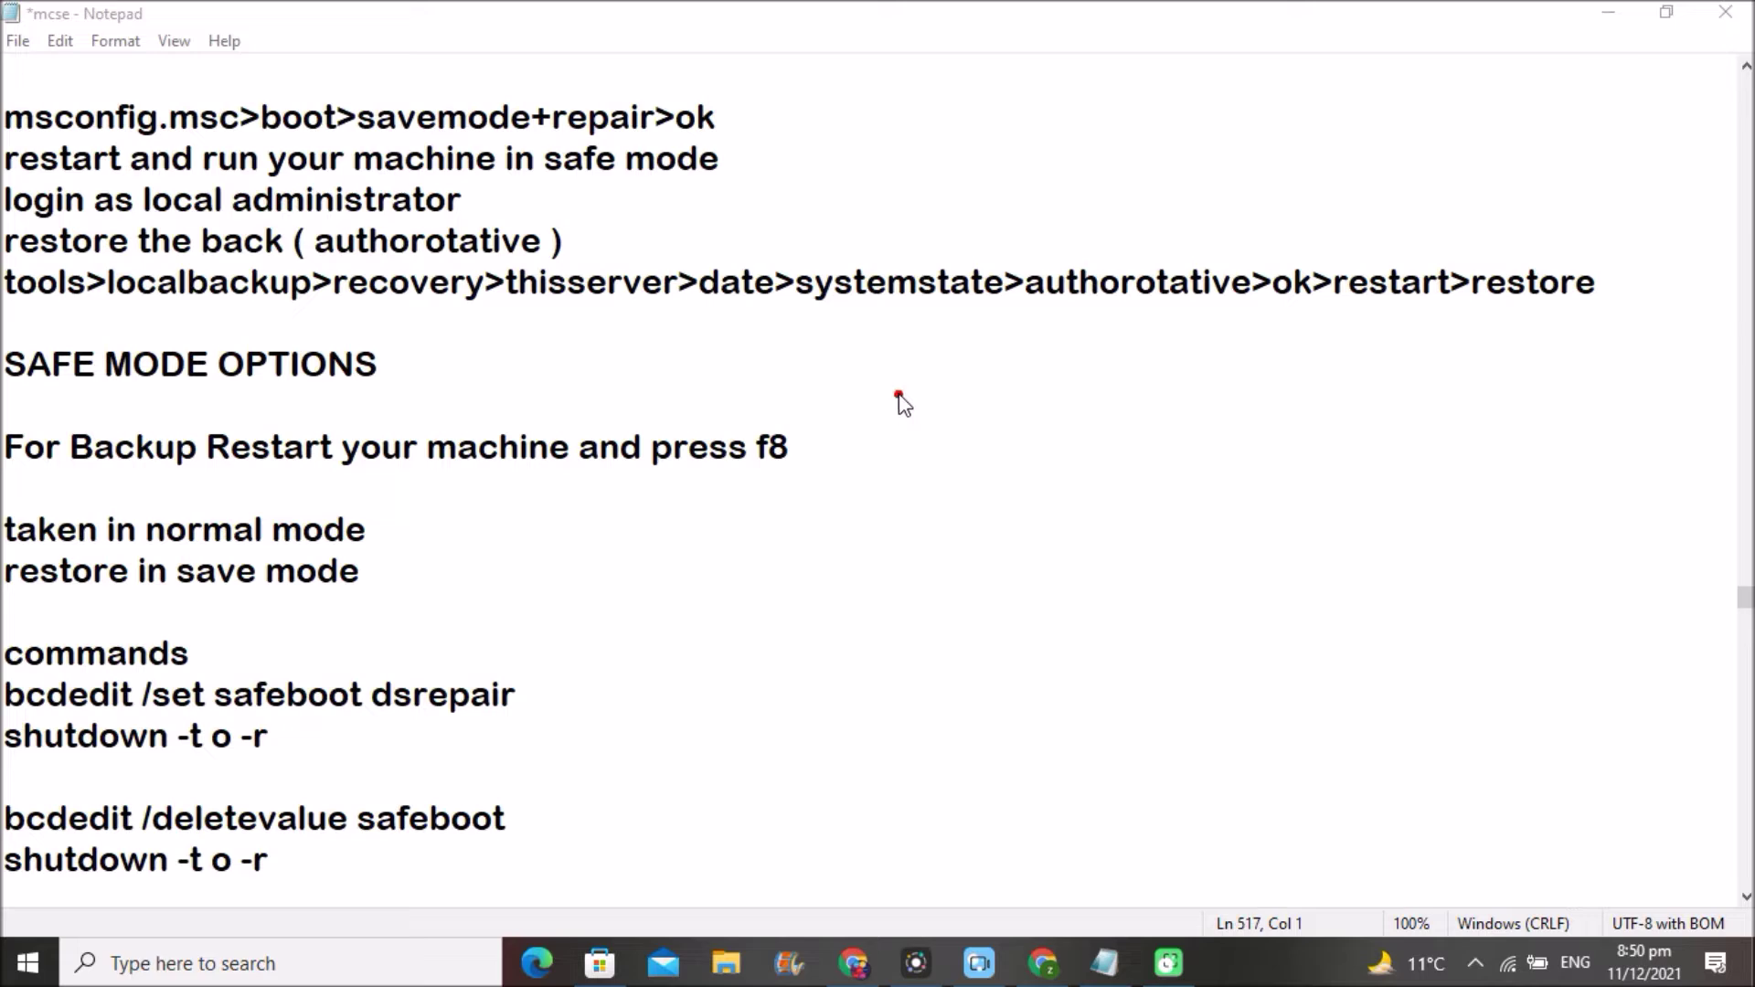
{"action": "mouse_move", "coordinate": [927, 395]}
{"action": "left_mouse_down"}
{"action": "mouse_move", "coordinate": [915, 416]}
{"action": "mouse_move", "coordinate": [939, 412]}
{"action": "mouse_move", "coordinate": [910, 359]}
{"action": "mouse_move", "coordinate": [951, 441]}
{"action": "mouse_move", "coordinate": [866, 403]}
{"action": "mouse_move", "coordinate": [884, 388]}
{"action": "left_mouse_up"}
{"action": "mouse_move", "coordinate": [917, 373]}
{"action": "left_mouse_down"}
{"action": "mouse_move", "coordinate": [978, 372]}
{"action": "mouse_move", "coordinate": [1000, 419]}
{"action": "mouse_move", "coordinate": [937, 384]}
{"action": "mouse_move", "coordinate": [964, 426]}
{"action": "mouse_move", "coordinate": [1001, 439]}
{"action": "mouse_move", "coordinate": [952, 432]}
{"action": "left_mouse_up"}
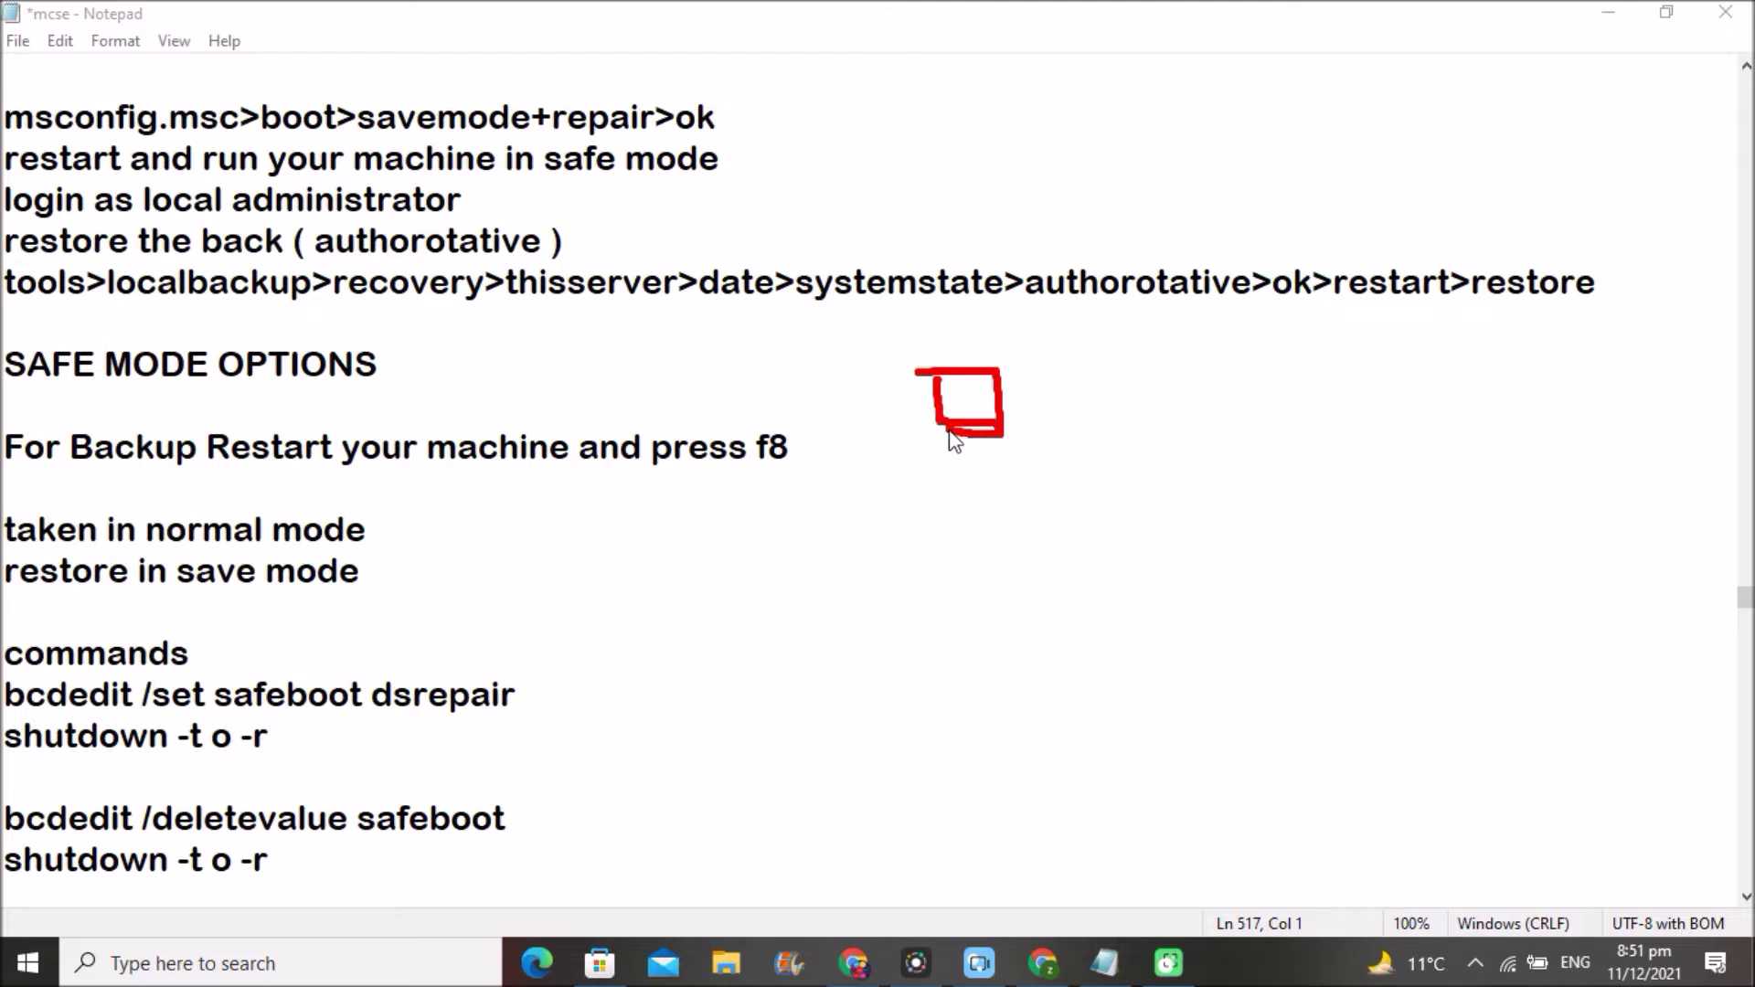
{"action": "mouse_move", "coordinate": [1194, 386]}
{"action": "left_mouse_down"}
{"action": "mouse_move", "coordinate": [1253, 375]}
{"action": "mouse_move", "coordinate": [1262, 437]}
{"action": "mouse_move", "coordinate": [1203, 430]}
{"action": "mouse_move", "coordinate": [1266, 423]}
{"action": "mouse_move", "coordinate": [1225, 443]}
{"action": "left_mouse_up"}
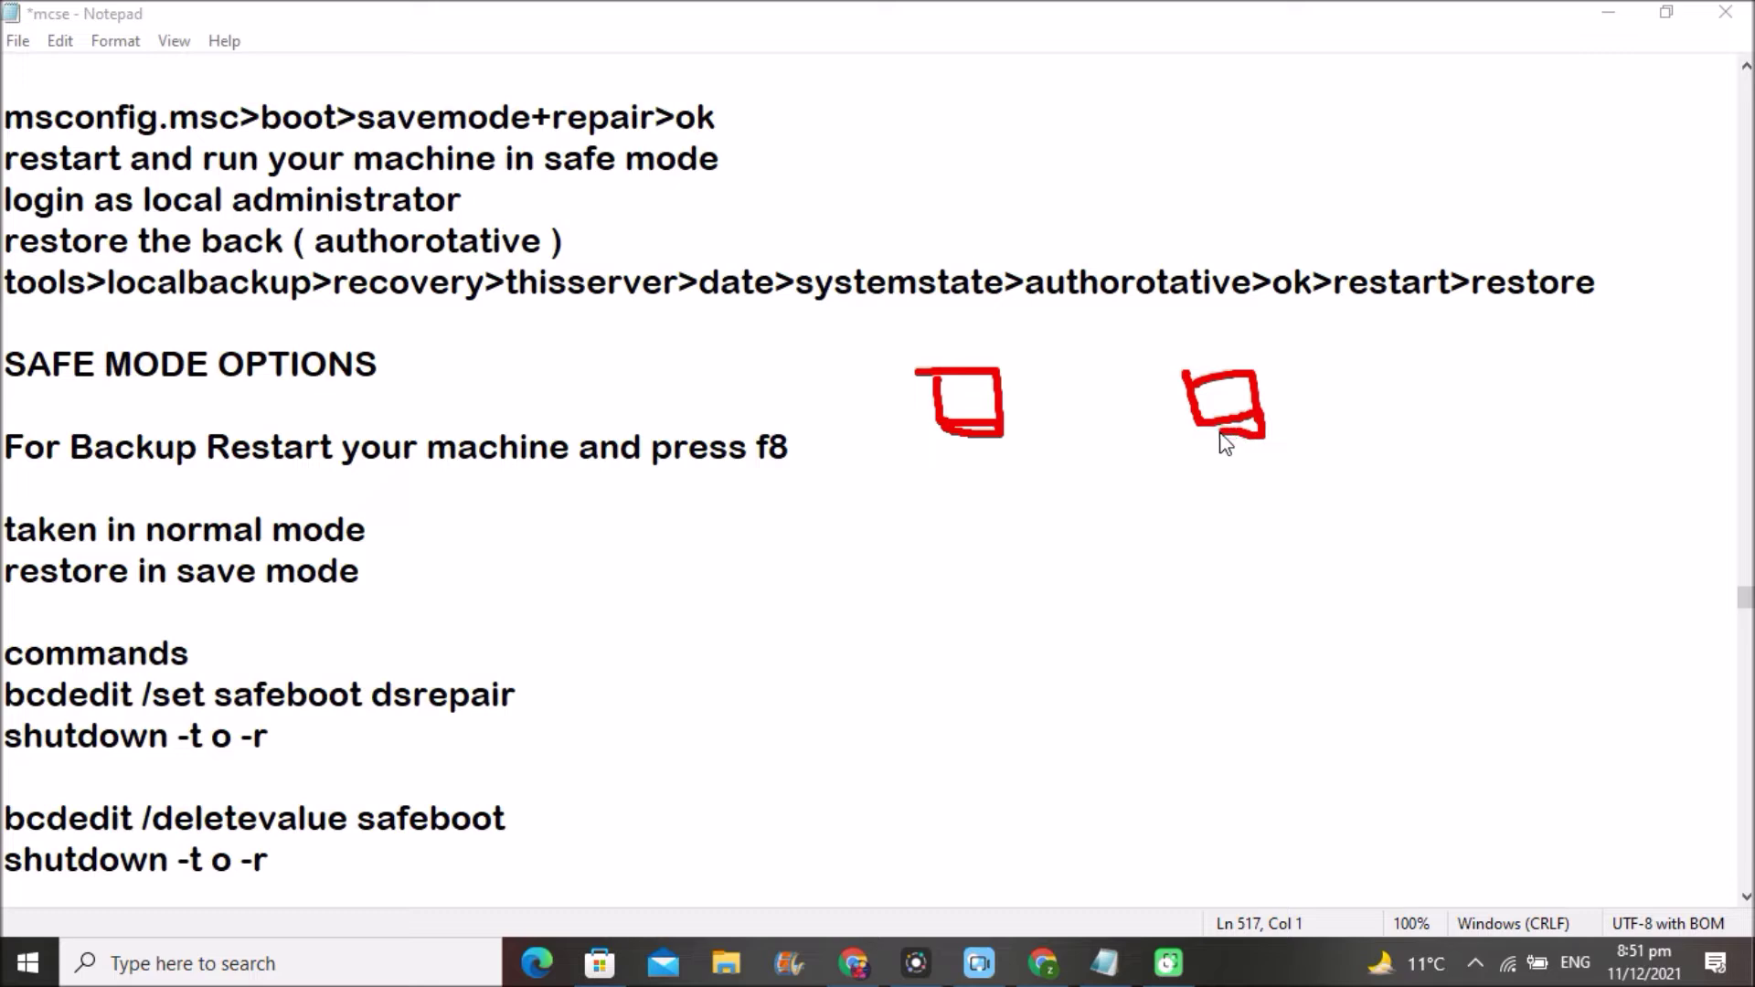
{"action": "left_click", "coordinate": [1109, 412]}
{"action": "left_click_drag", "start_coordinate": [1003, 404], "coordinate": [1198, 413]}
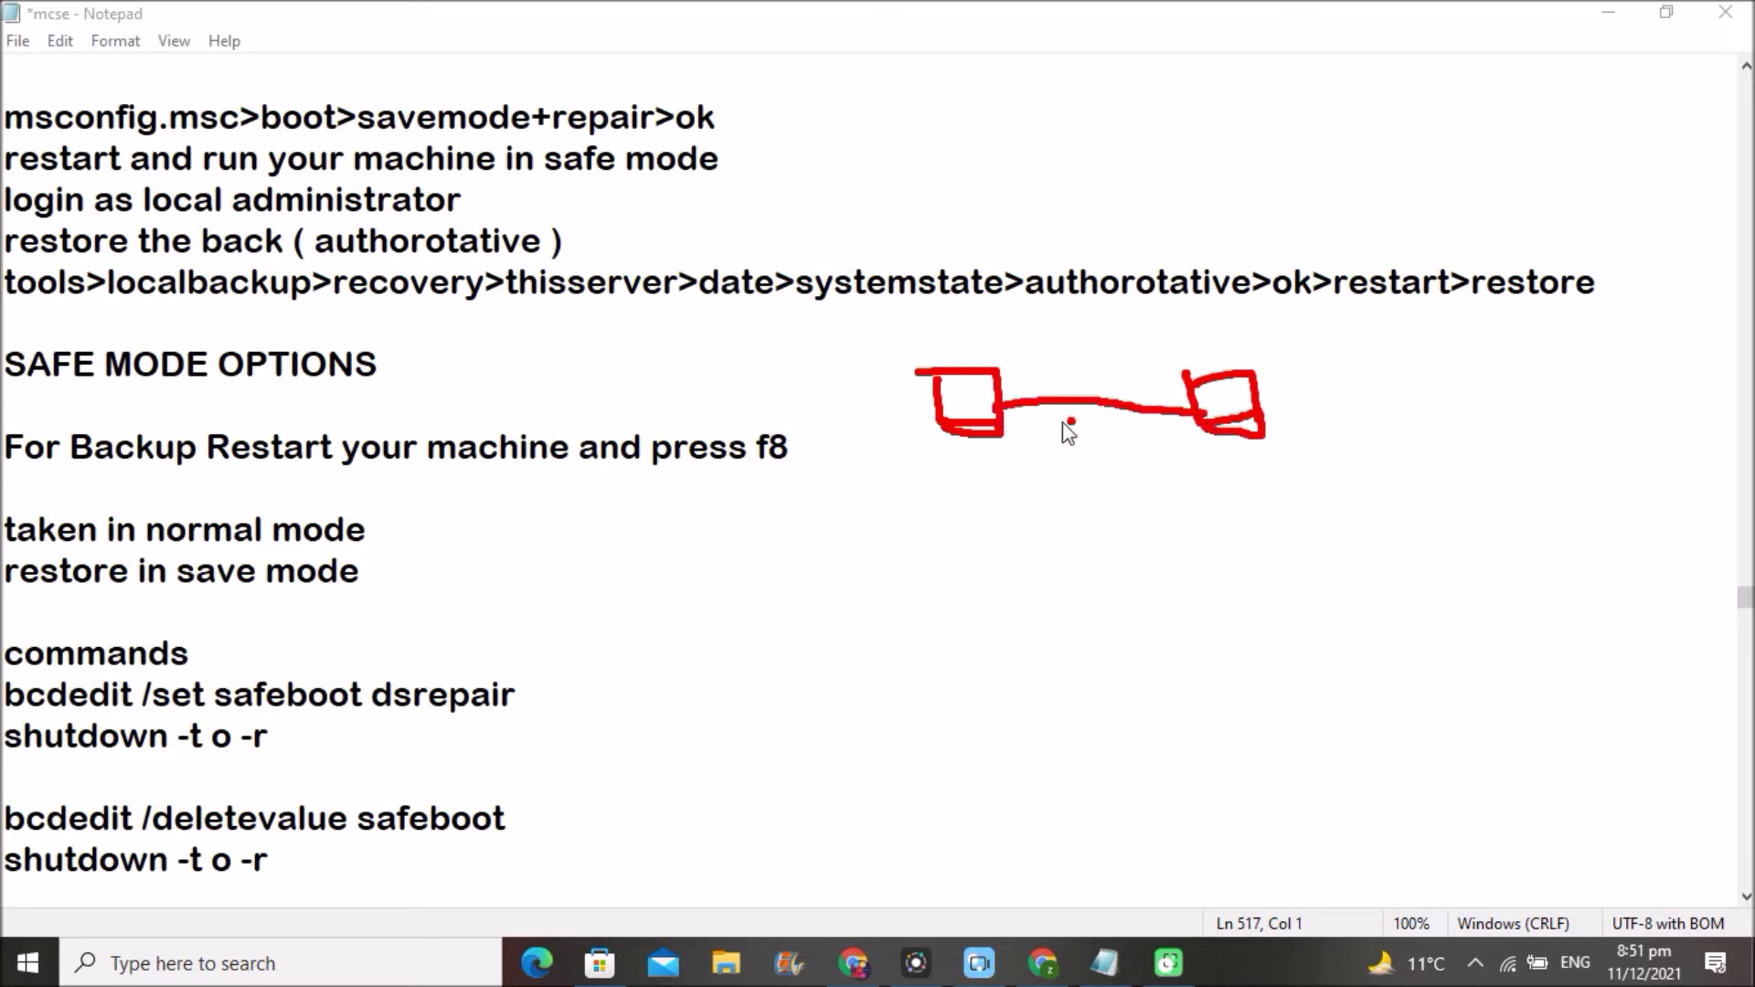
{"action": "left_click_drag", "start_coordinate": [946, 457], "coordinate": [989, 446]}
{"action": "left_click", "coordinate": [1243, 446]}
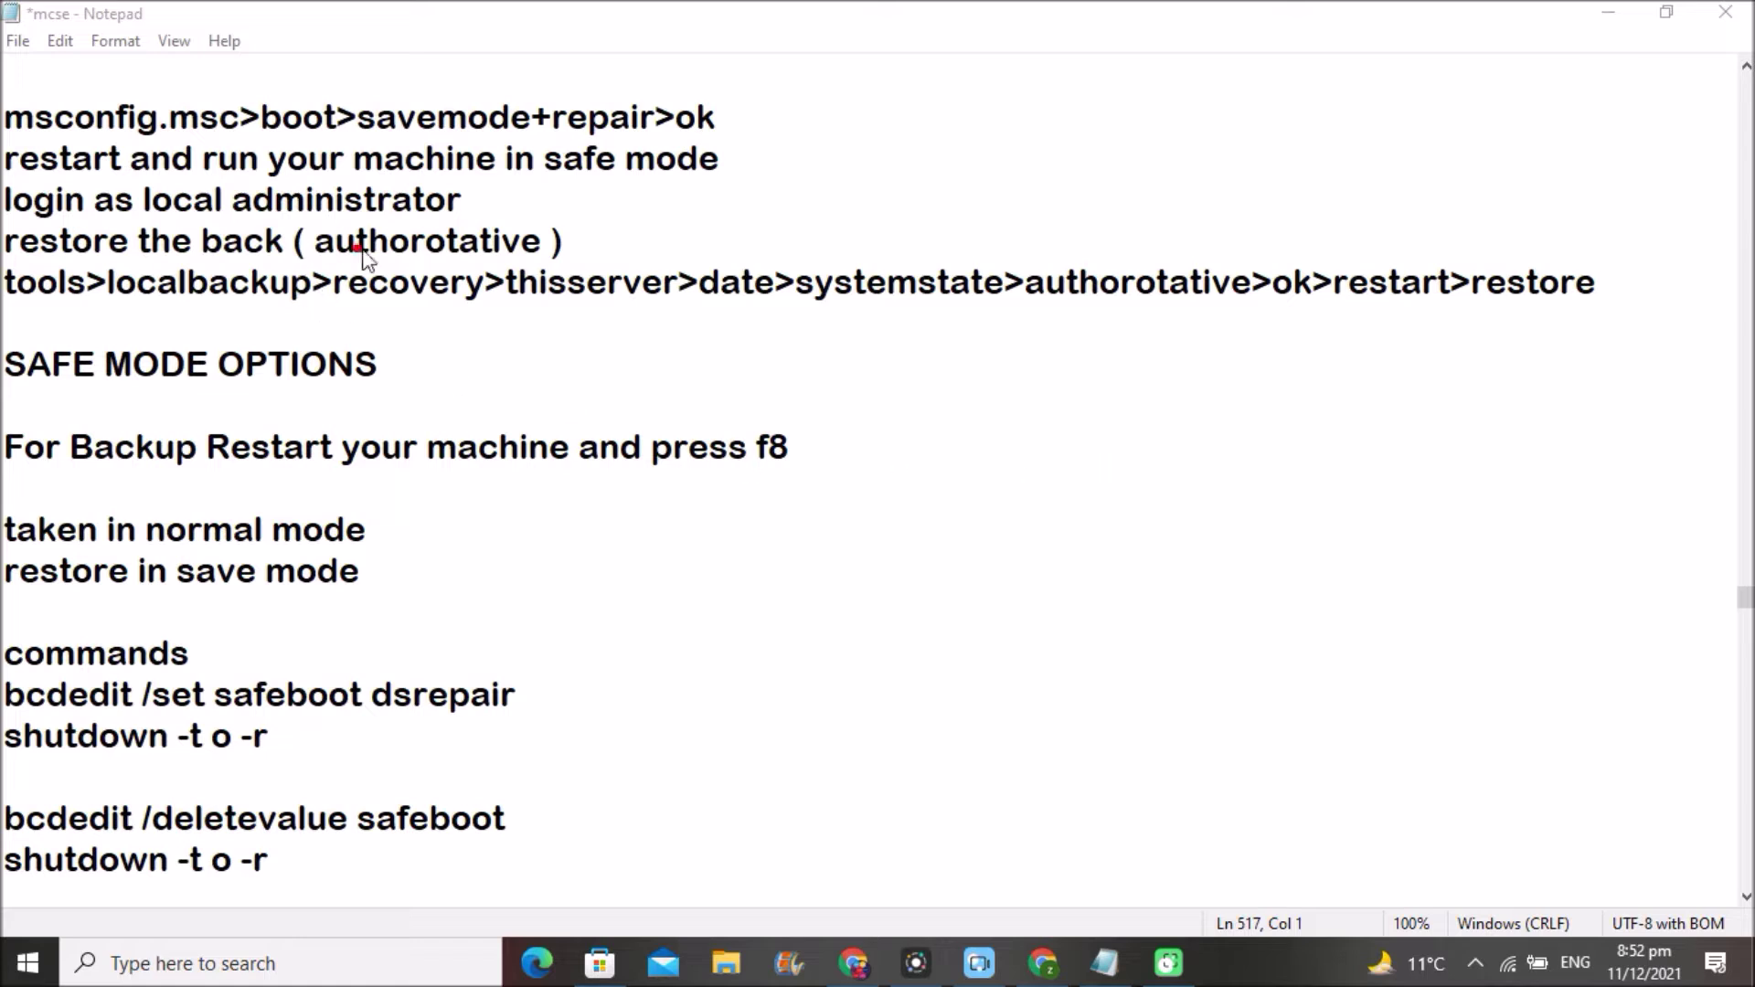
{"action": "mouse_move", "coordinate": [320, 264]}
{"action": "left_mouse_down"}
{"action": "mouse_move", "coordinate": [549, 264]}
{"action": "mouse_move", "coordinate": [301, 266]}
{"action": "left_mouse_up"}
{"action": "left_click_drag", "start_coordinate": [13, 138], "coordinate": [265, 128]}
{"action": "left_click_drag", "start_coordinate": [41, 485], "coordinate": [792, 480]}
{"action": "left_click_drag", "start_coordinate": [19, 140], "coordinate": [258, 137]}
{"action": "mouse_move", "coordinate": [1, 629]}
{"action": "left_mouse_down"}
{"action": "mouse_move", "coordinate": [4, 731]}
{"action": "mouse_move", "coordinate": [142, 755]}
{"action": "mouse_move", "coordinate": [416, 751]}
{"action": "mouse_move", "coordinate": [499, 722]}
{"action": "mouse_move", "coordinate": [512, 608]}
{"action": "mouse_move", "coordinate": [146, 585]}
{"action": "mouse_move", "coordinate": [9, 644]}
{"action": "left_mouse_up"}
{"action": "scroll", "coordinate": [1274, 639], "scroll_direction": "down", "scroll_amount": 5}
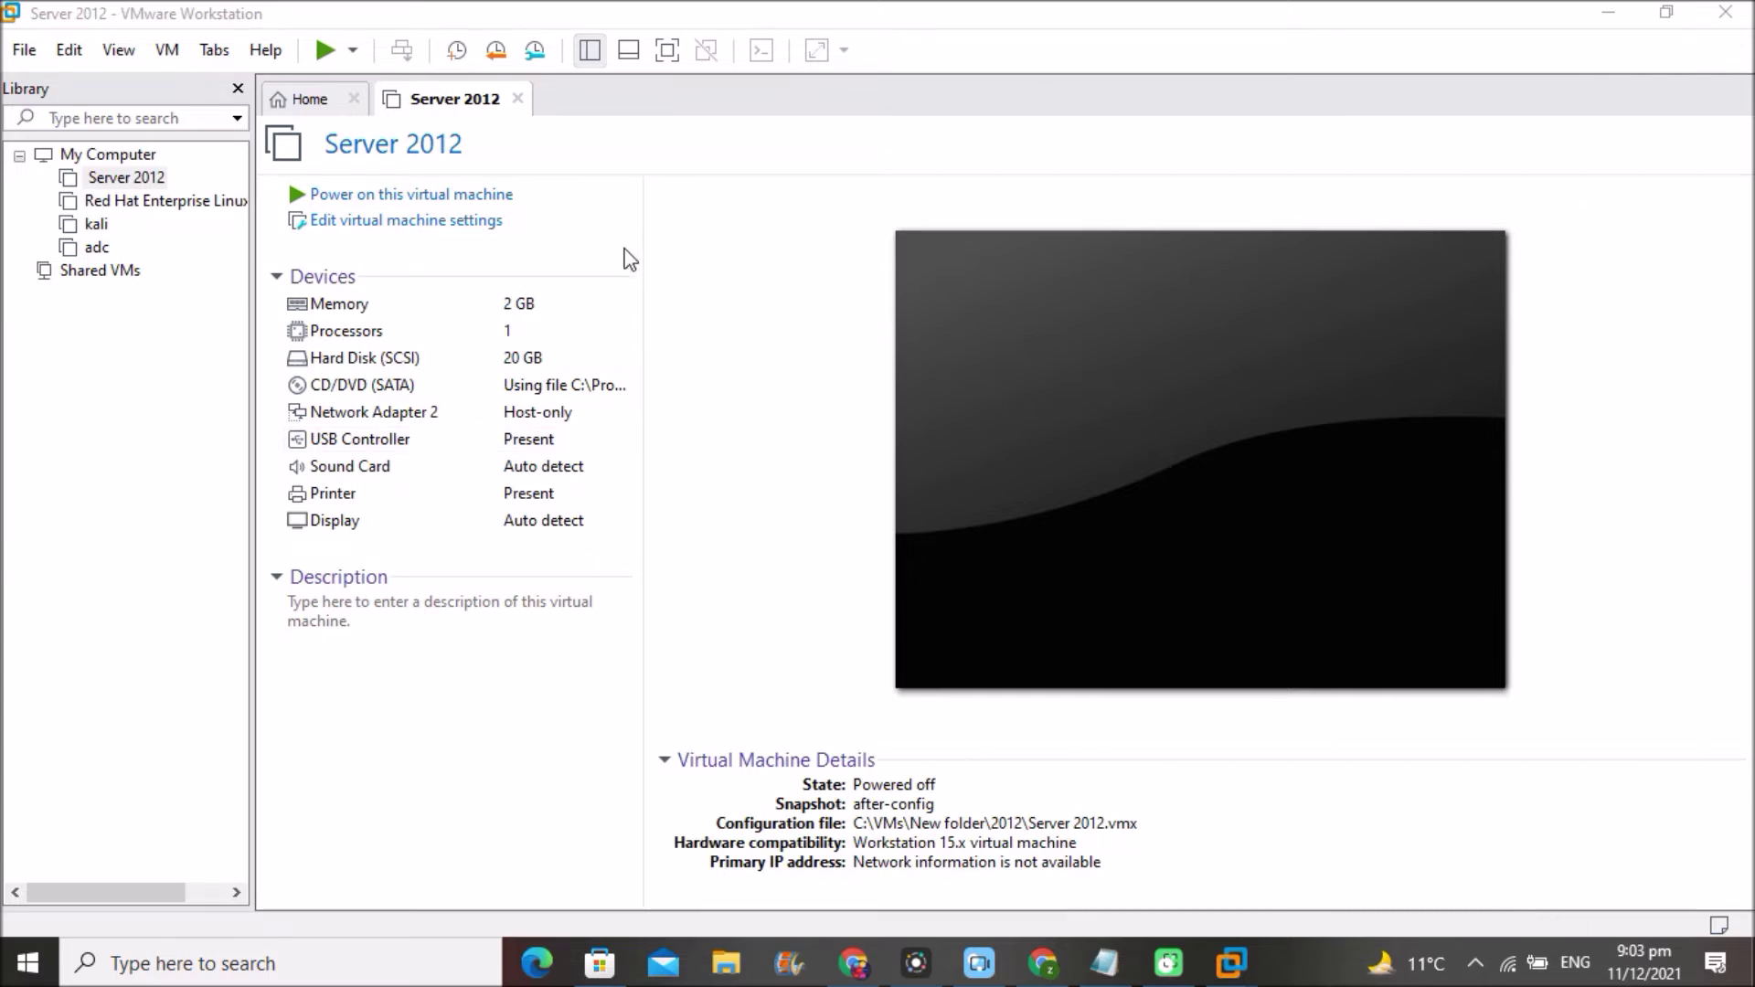
- Open the Server 2012 VM's Virtual Machine Settings, showing its hardware list with 2048 MB memory
{"action": "left_click", "coordinate": [373, 232]}
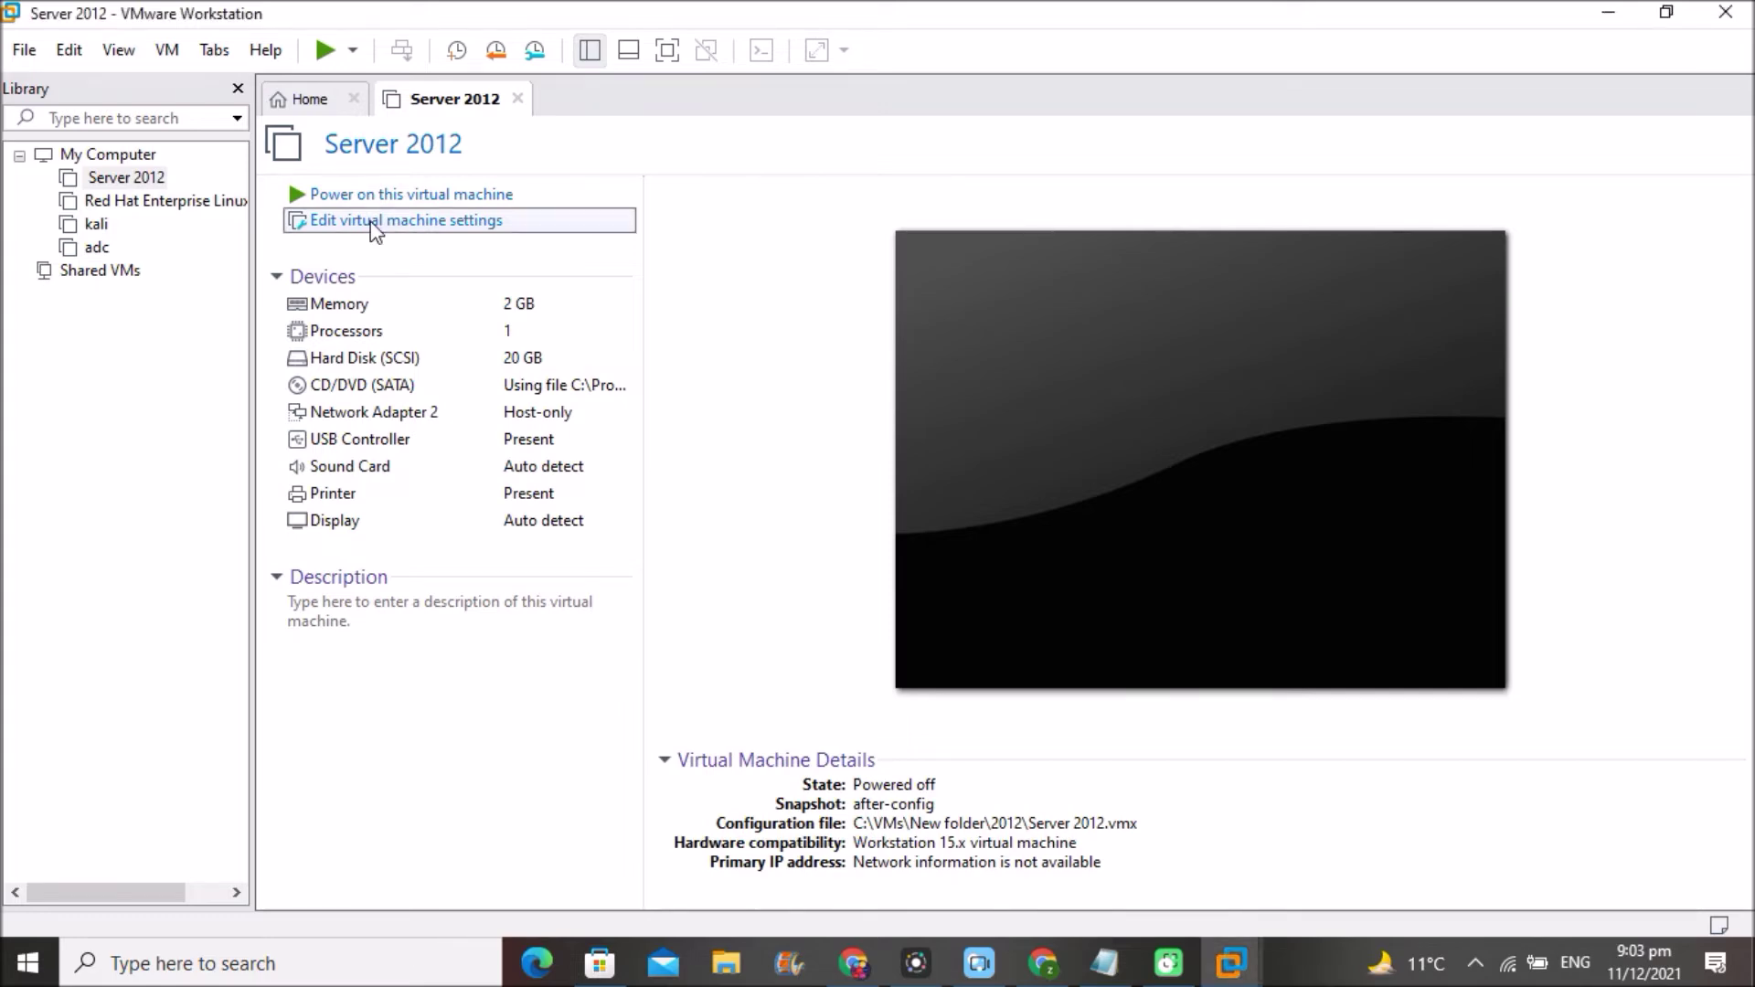
{"action": "left_click", "coordinate": [375, 223]}
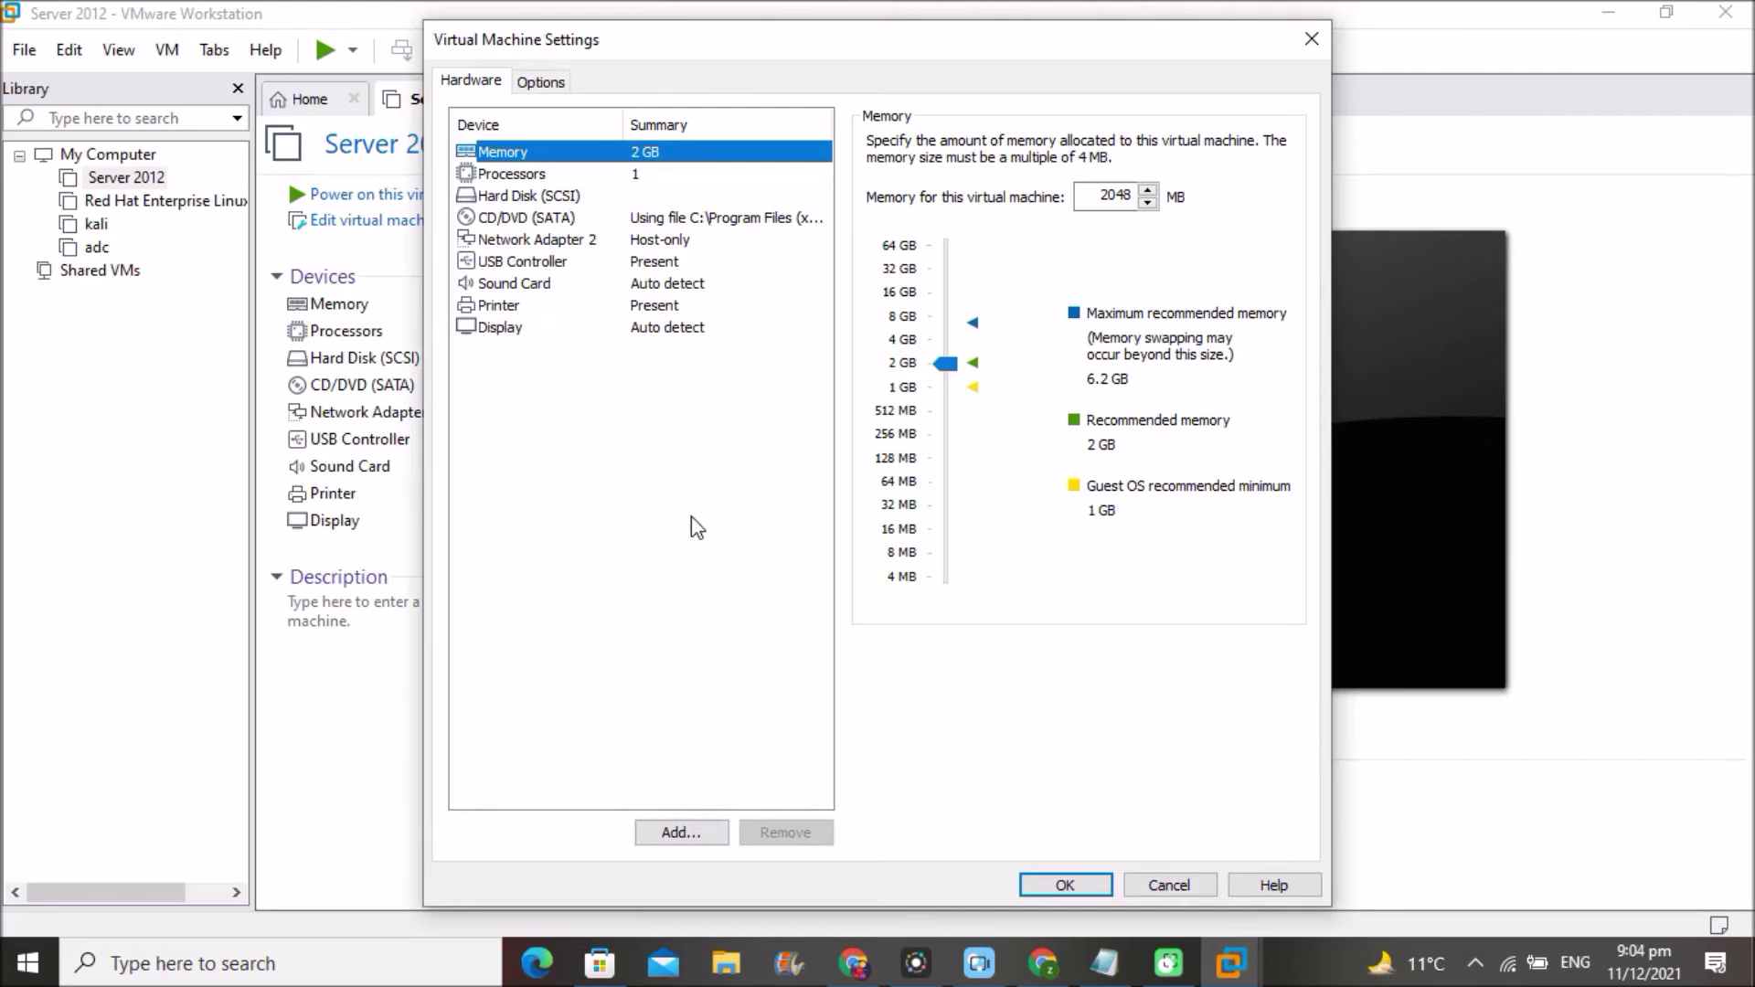
- Start adding a new 20 GB SCSI virtual hard disk stored as a single file
{"action": "left_click", "coordinate": [681, 833]}
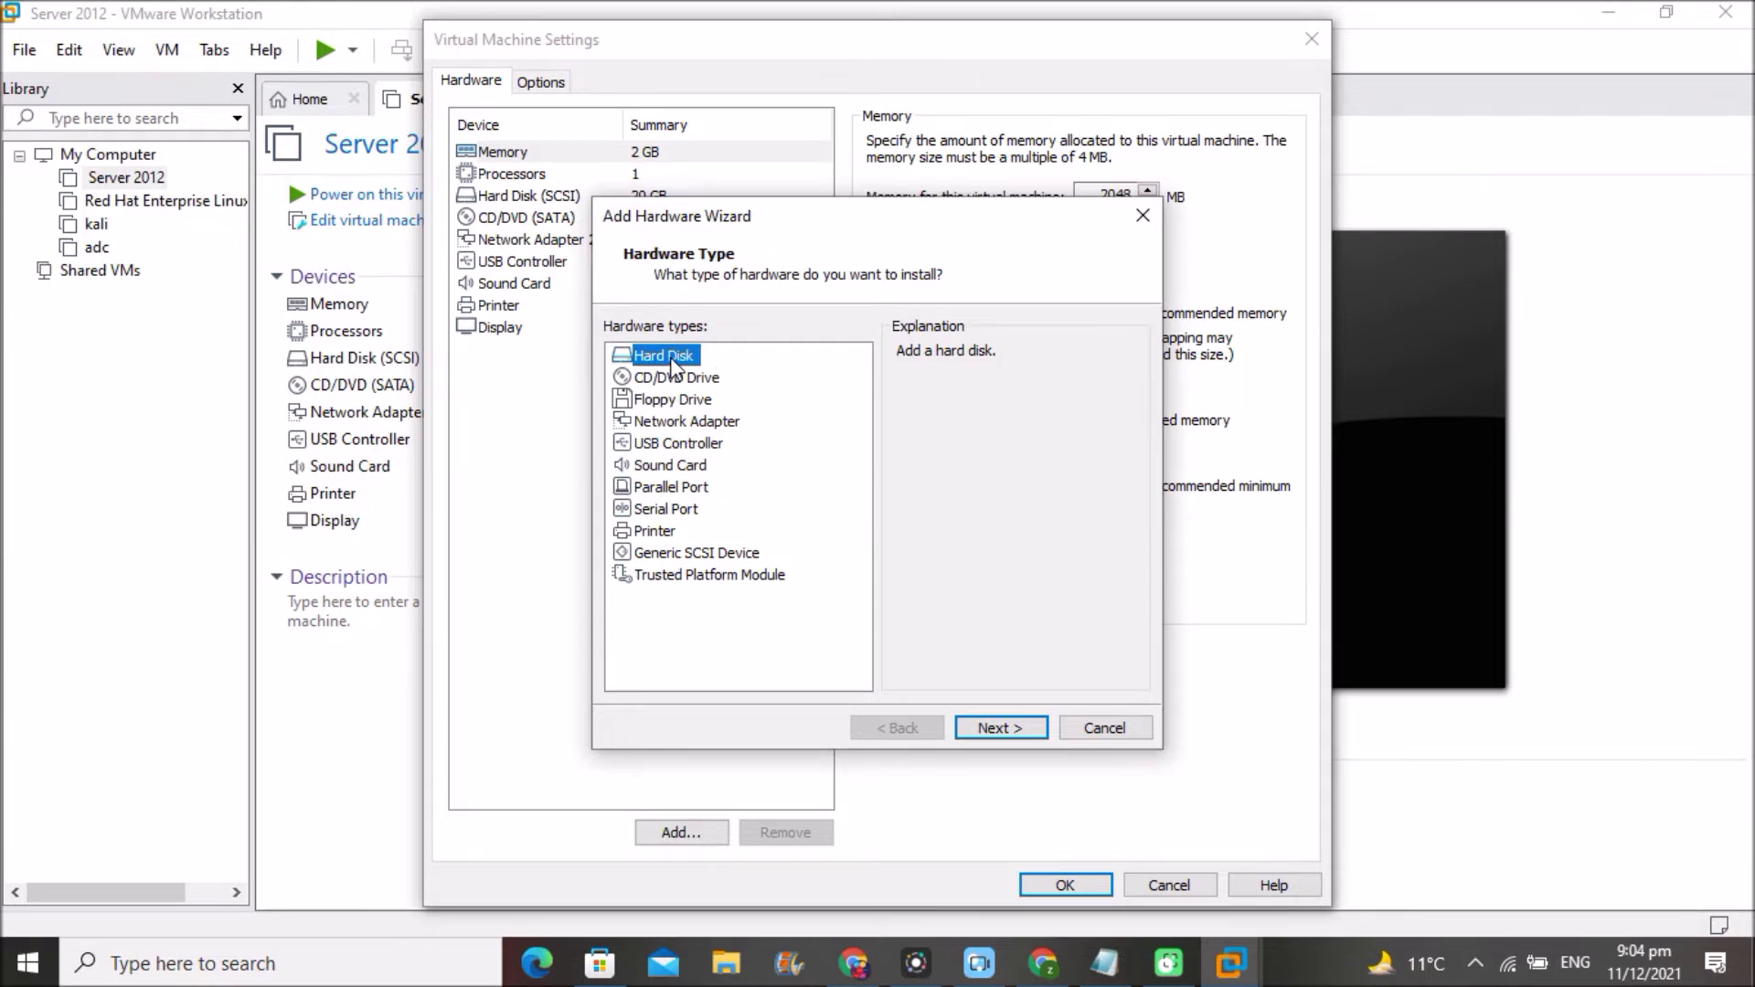
{"action": "left_click", "coordinate": [988, 728]}
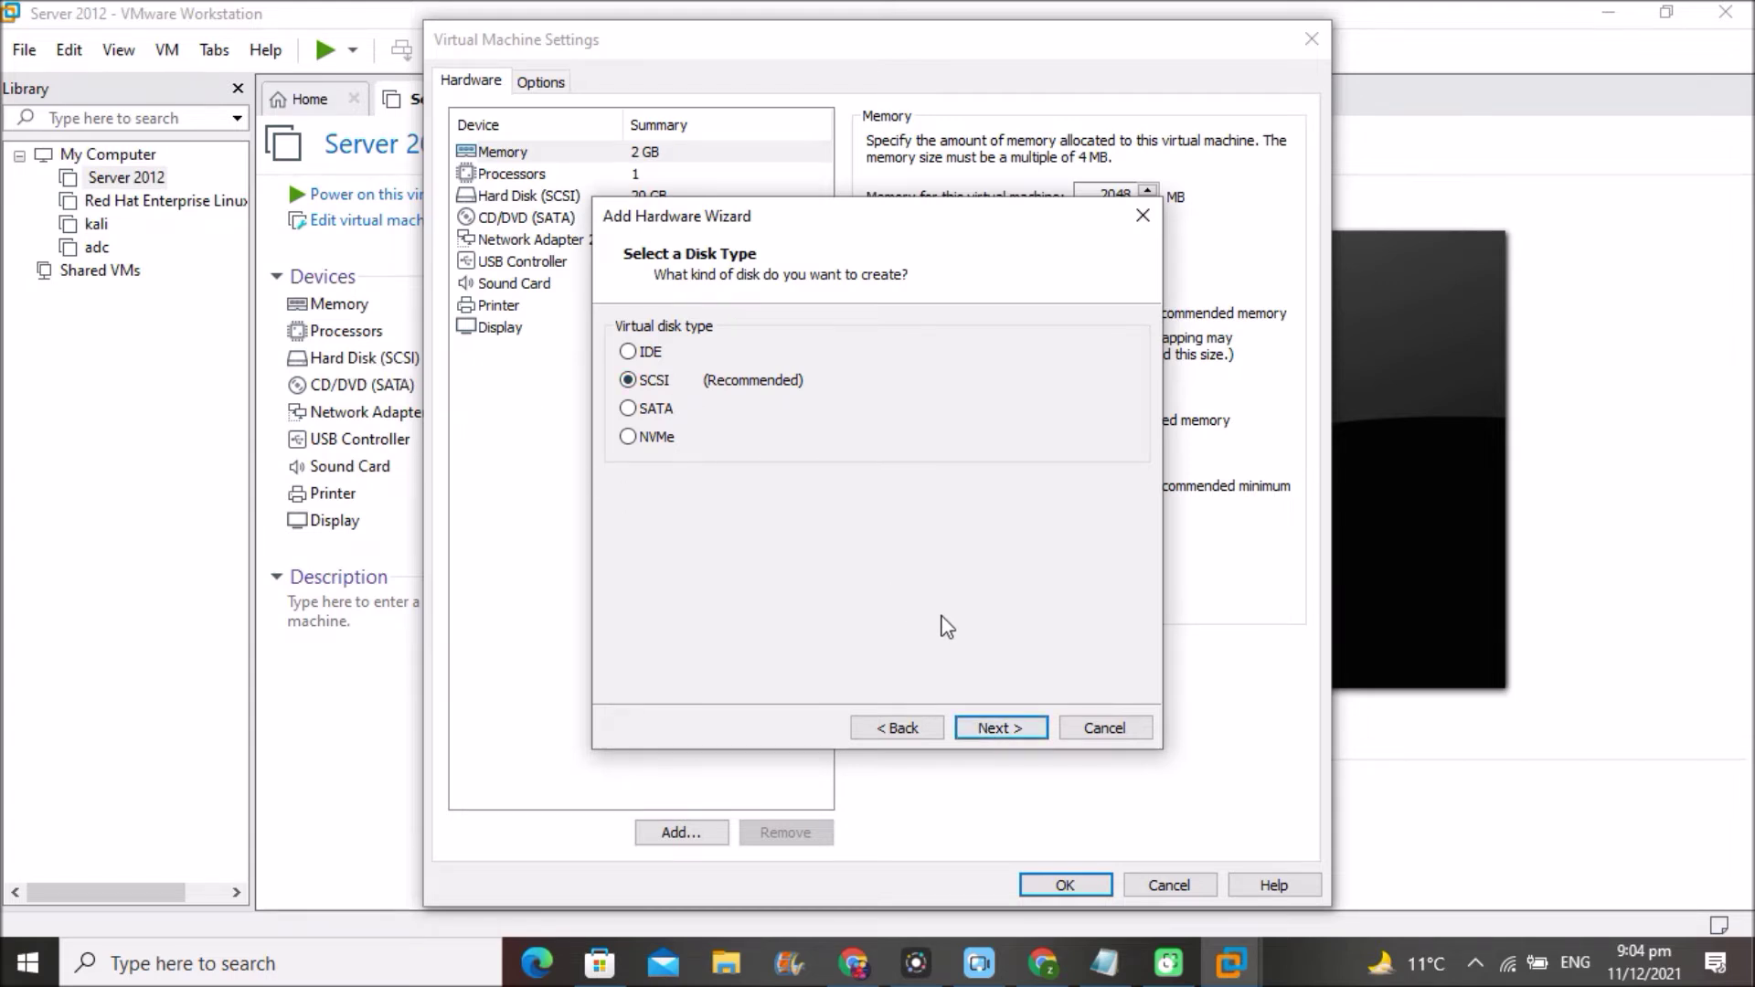
{"action": "left_click", "coordinate": [993, 732]}
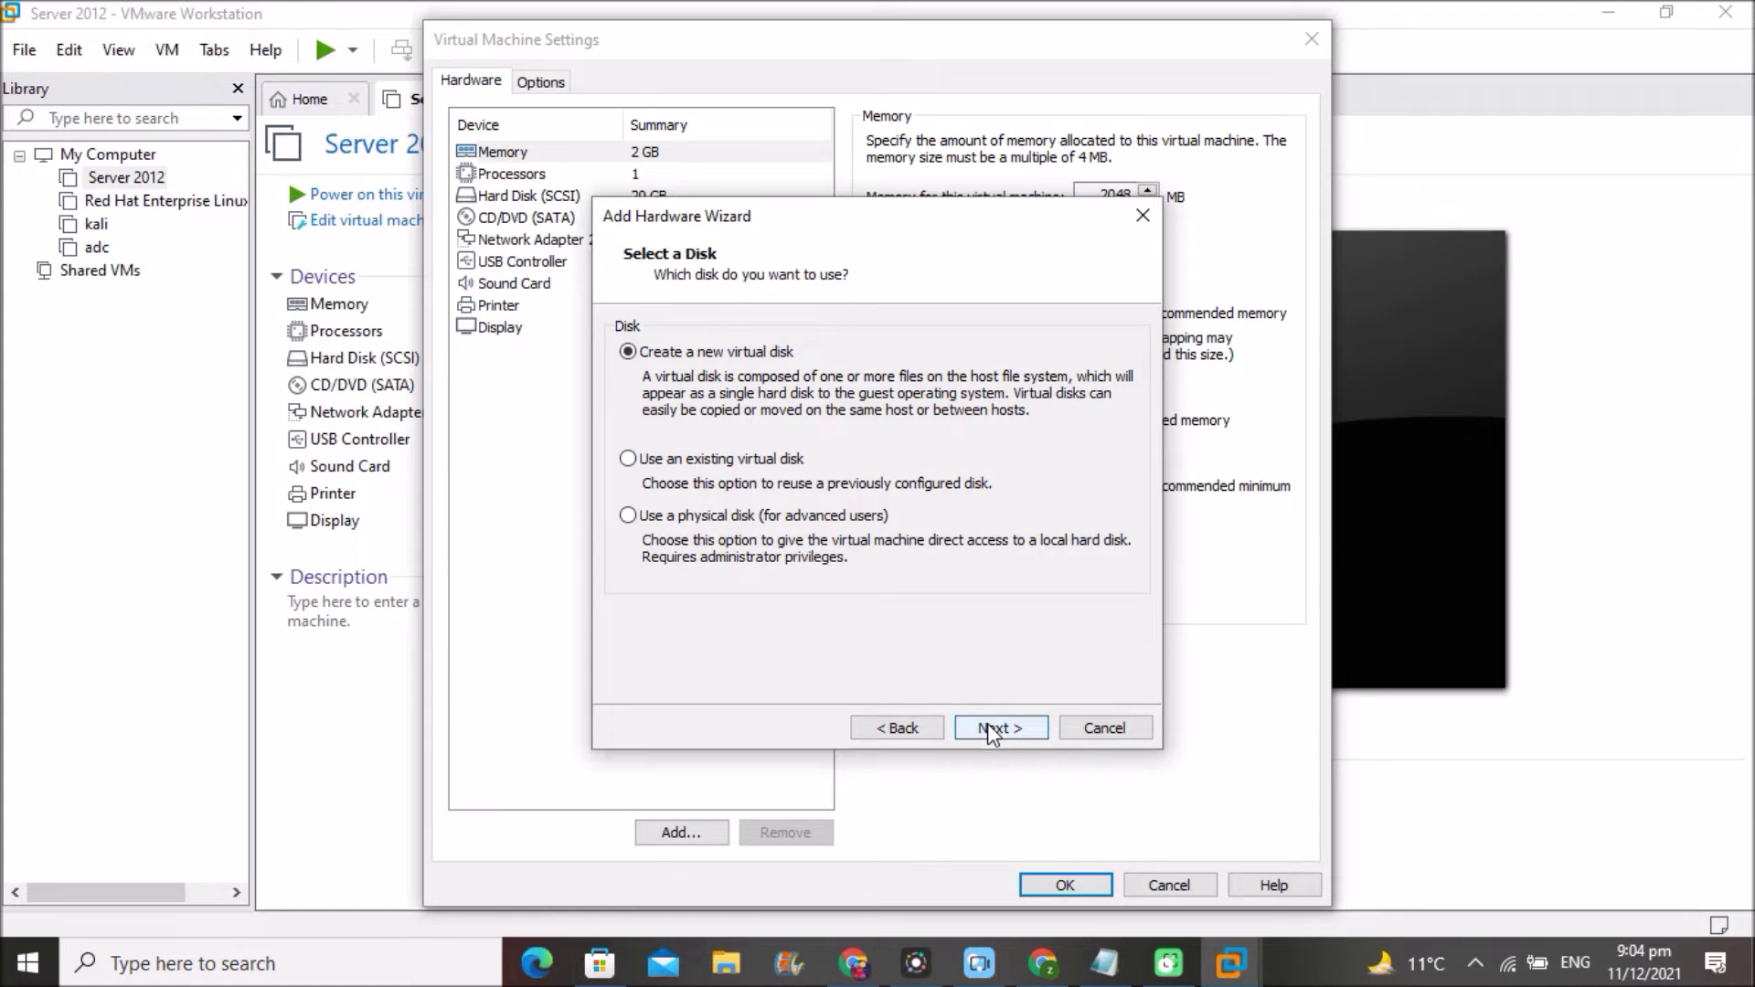
{"action": "left_click", "coordinate": [995, 727]}
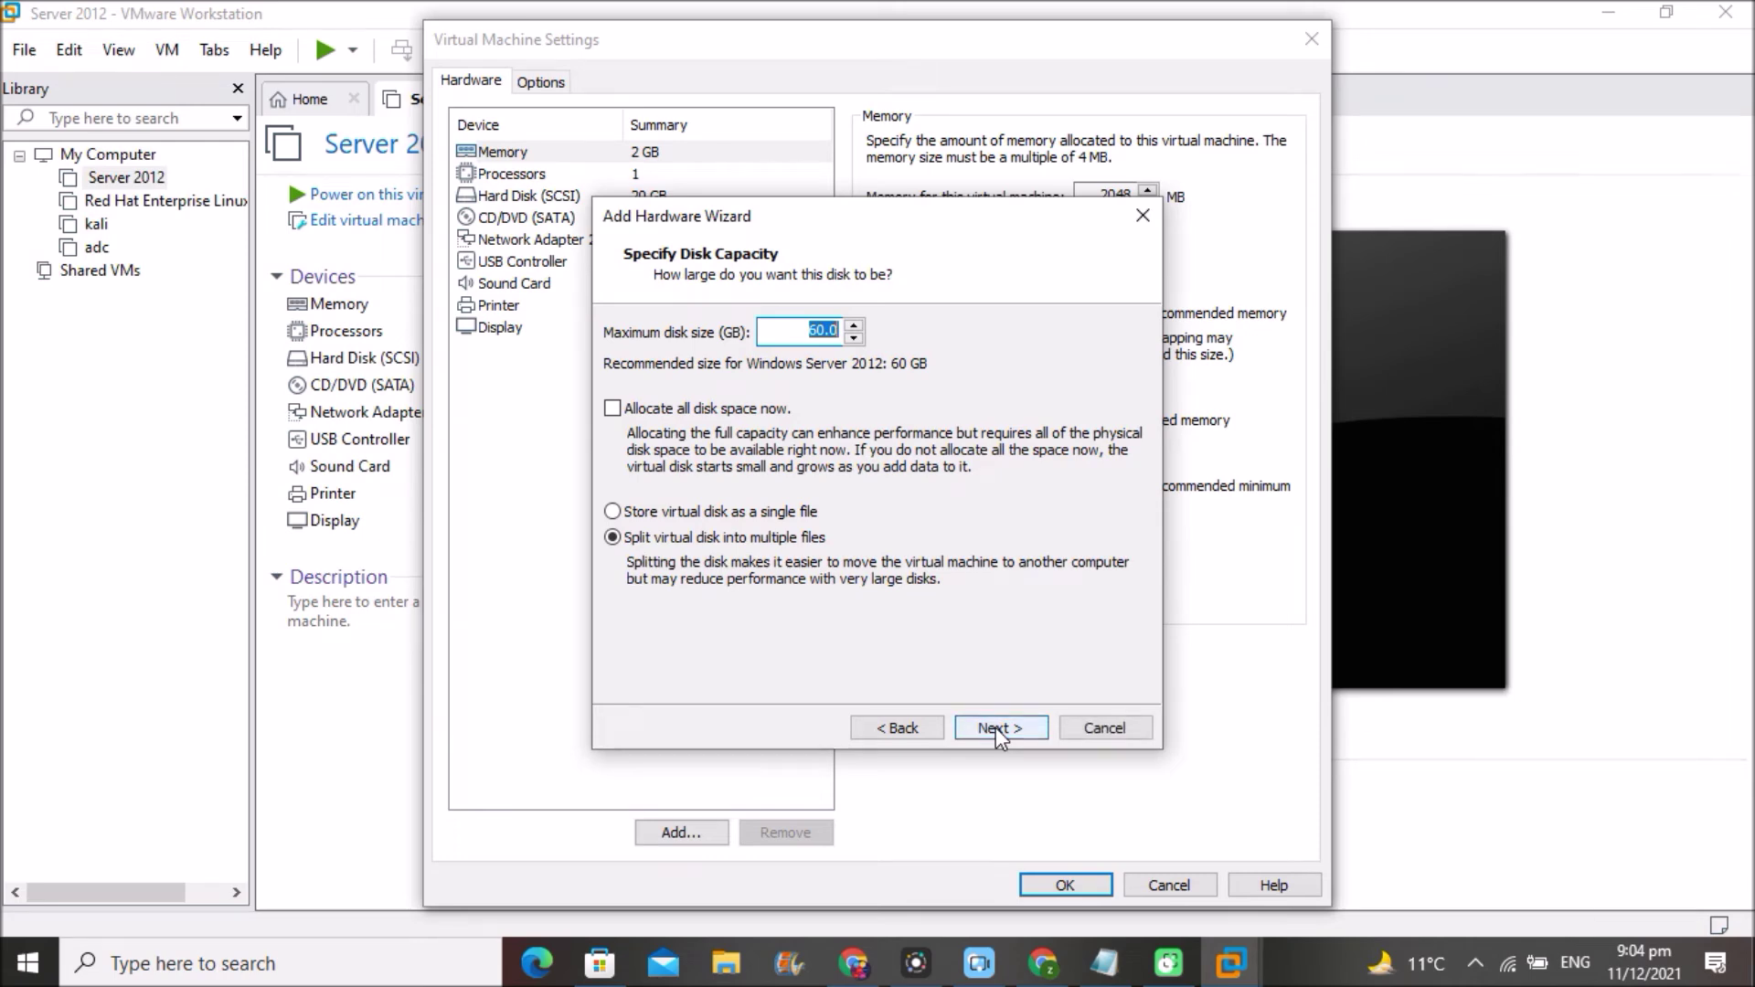
{"action": "type", "text": "20"}
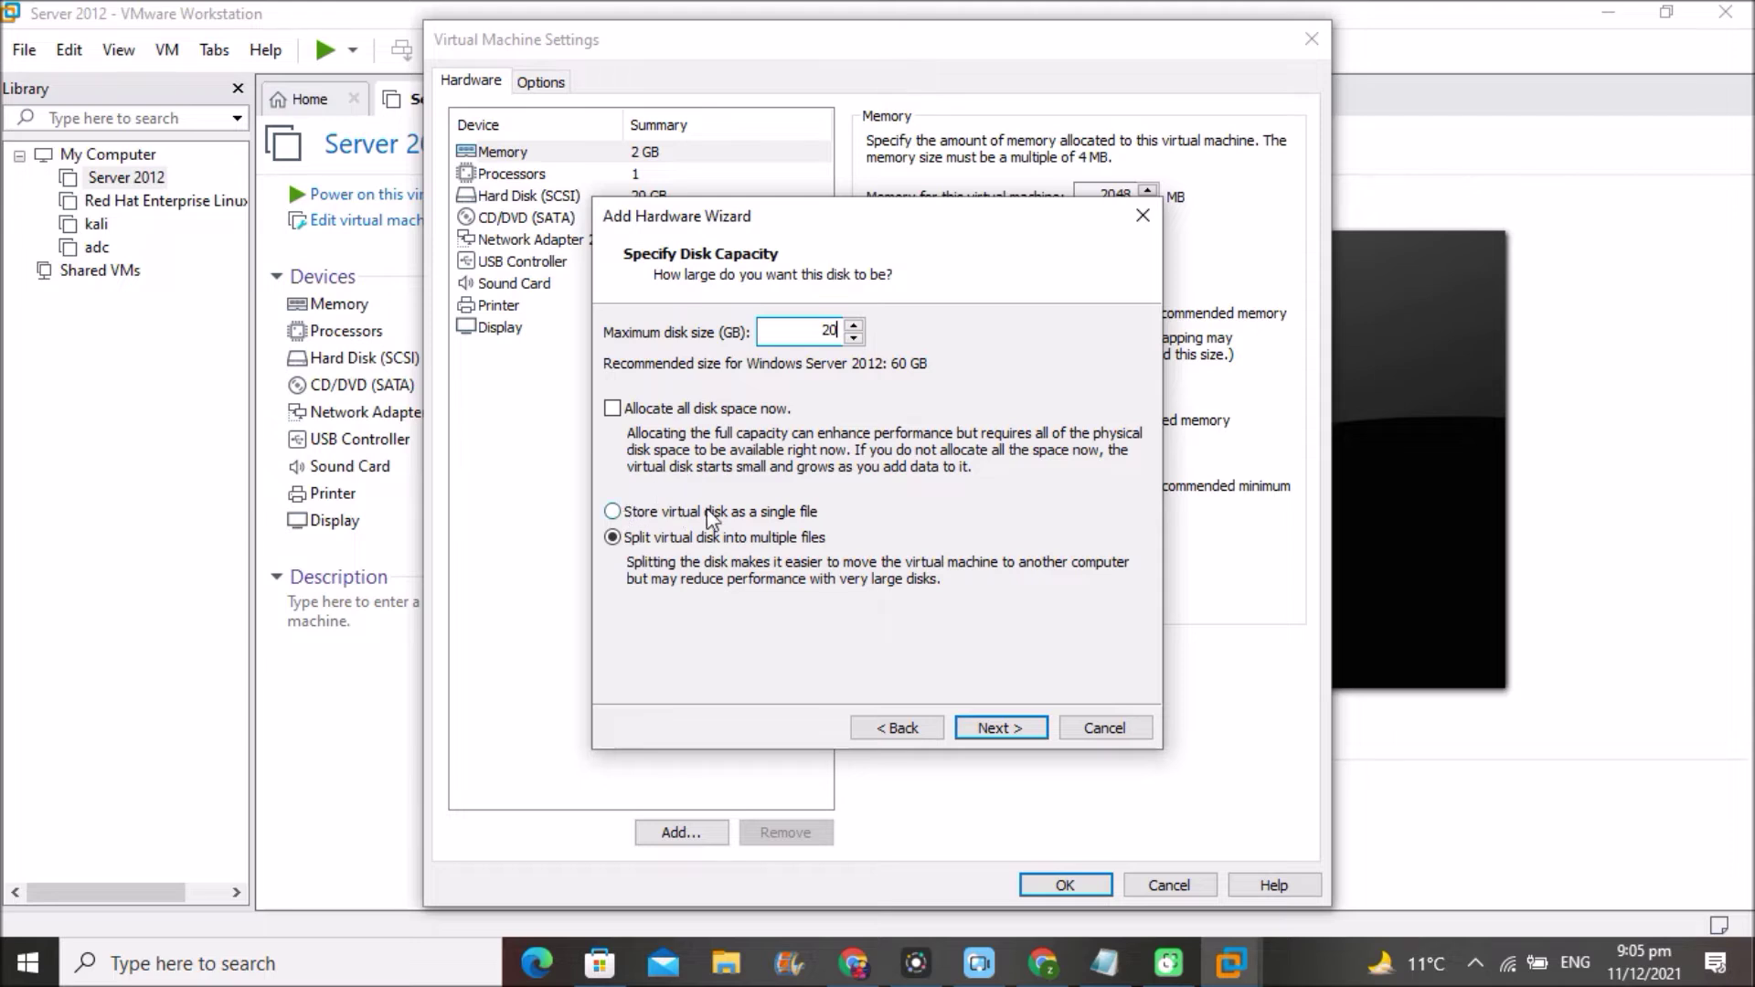
{"action": "left_click", "coordinate": [613, 512]}
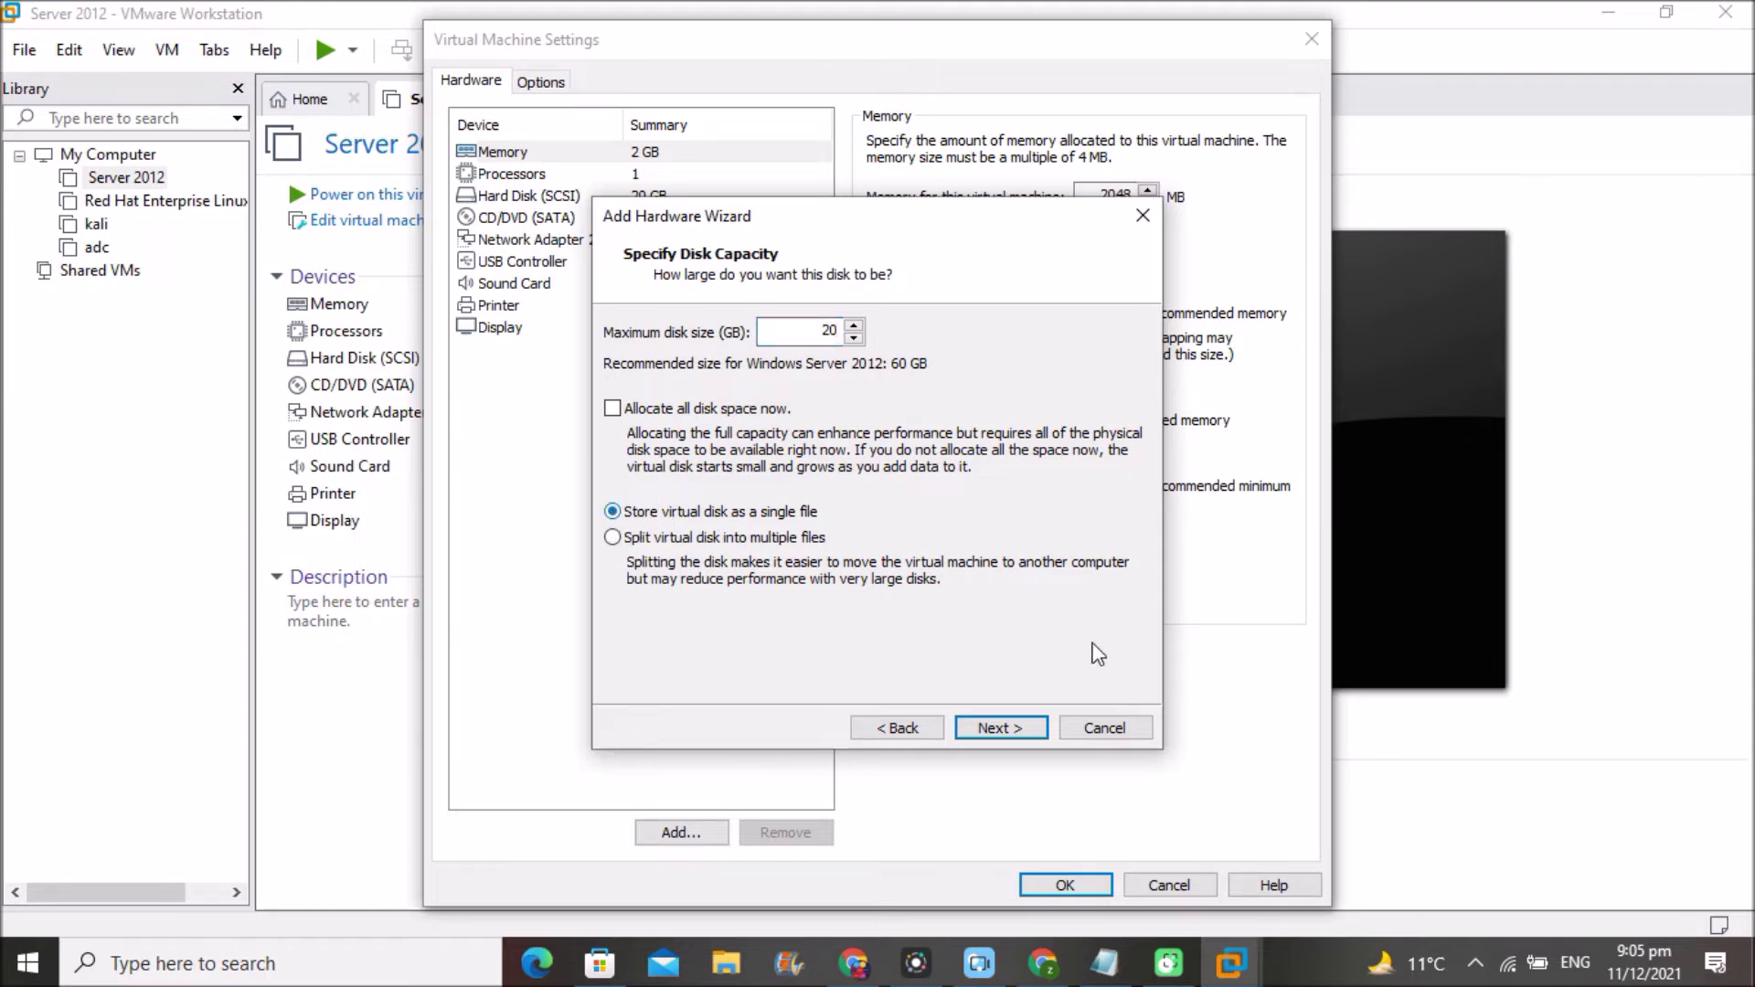
{"action": "left_click", "coordinate": [987, 727]}
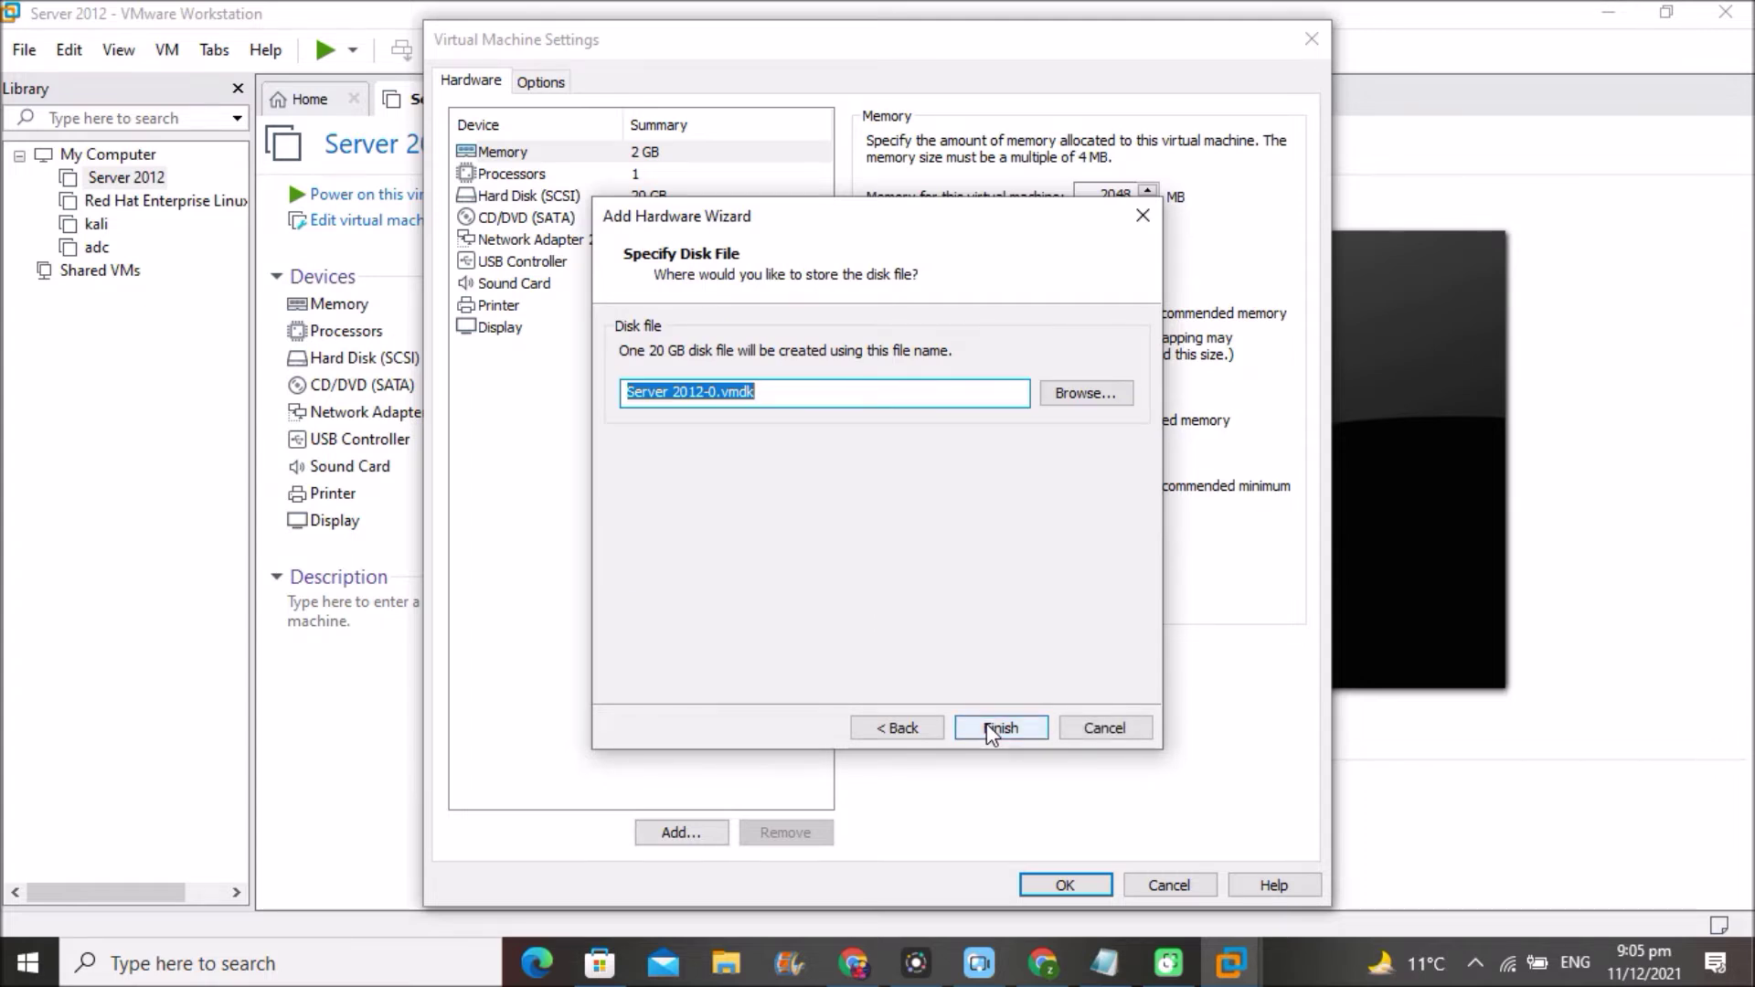
- Save the new disk file in the C:\VMs\New folder\2012 folder
{"action": "left_click", "coordinate": [1083, 395]}
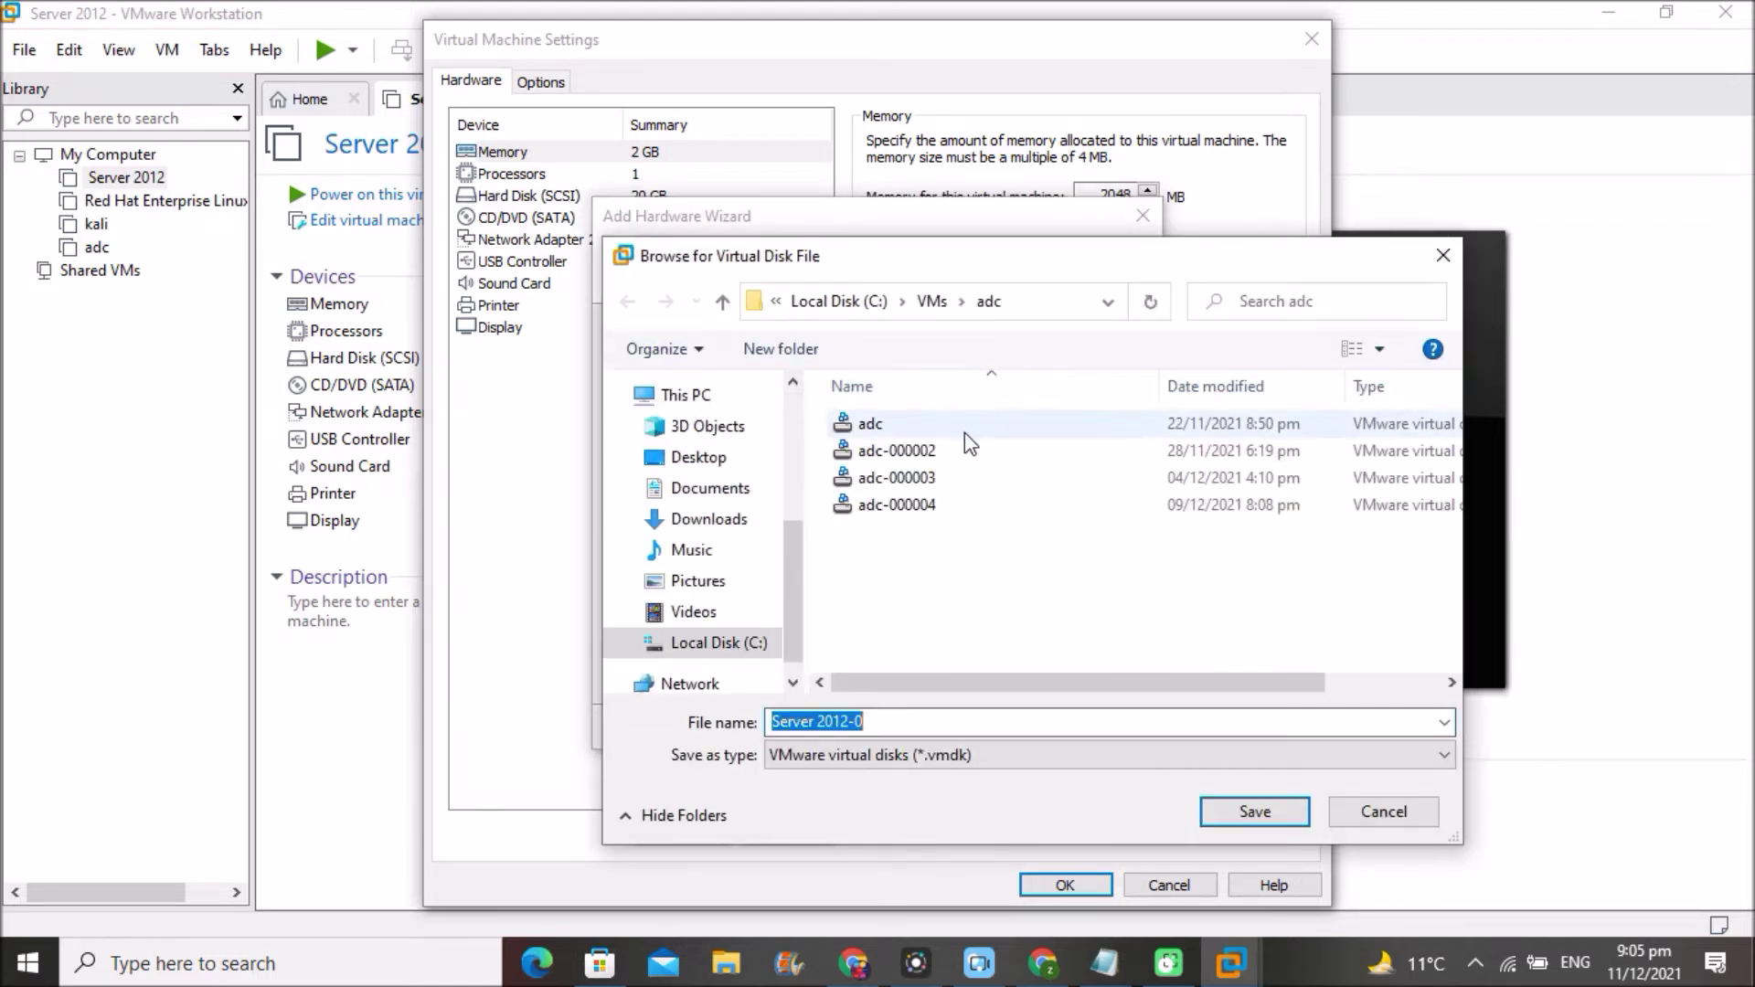
{"action": "key", "text": "Escape"}
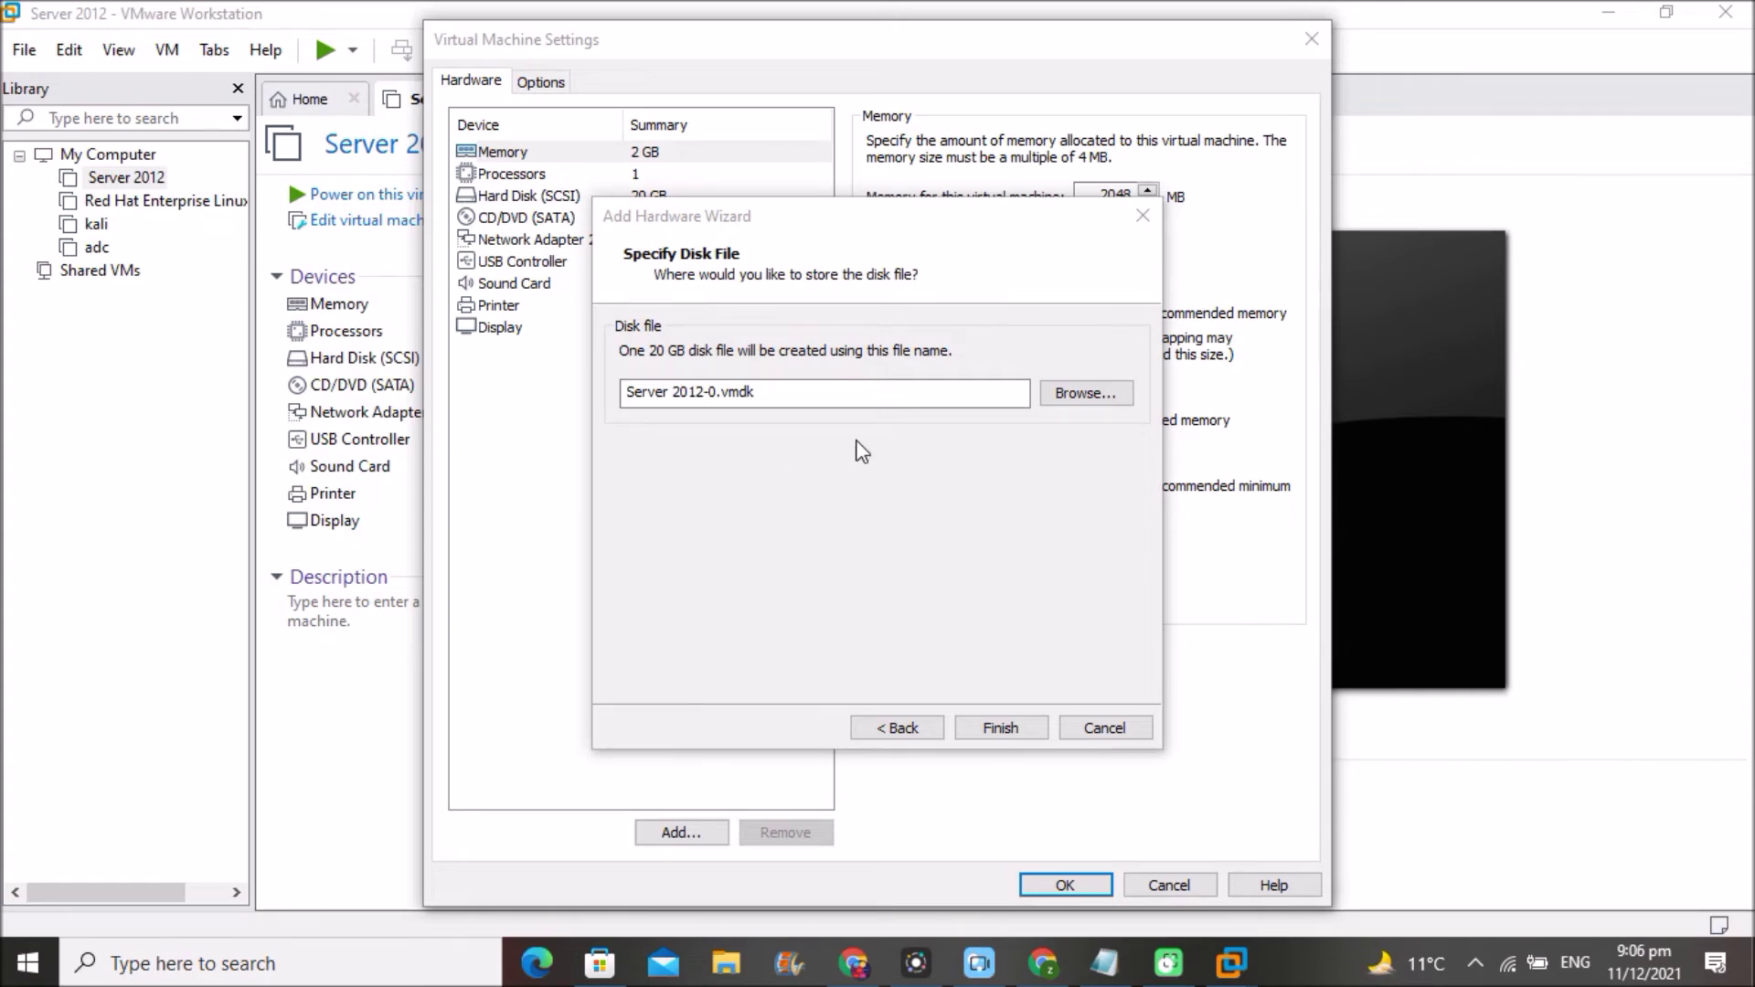
{"action": "left_click", "coordinate": [1085, 402]}
{"action": "left_click", "coordinate": [1083, 395]}
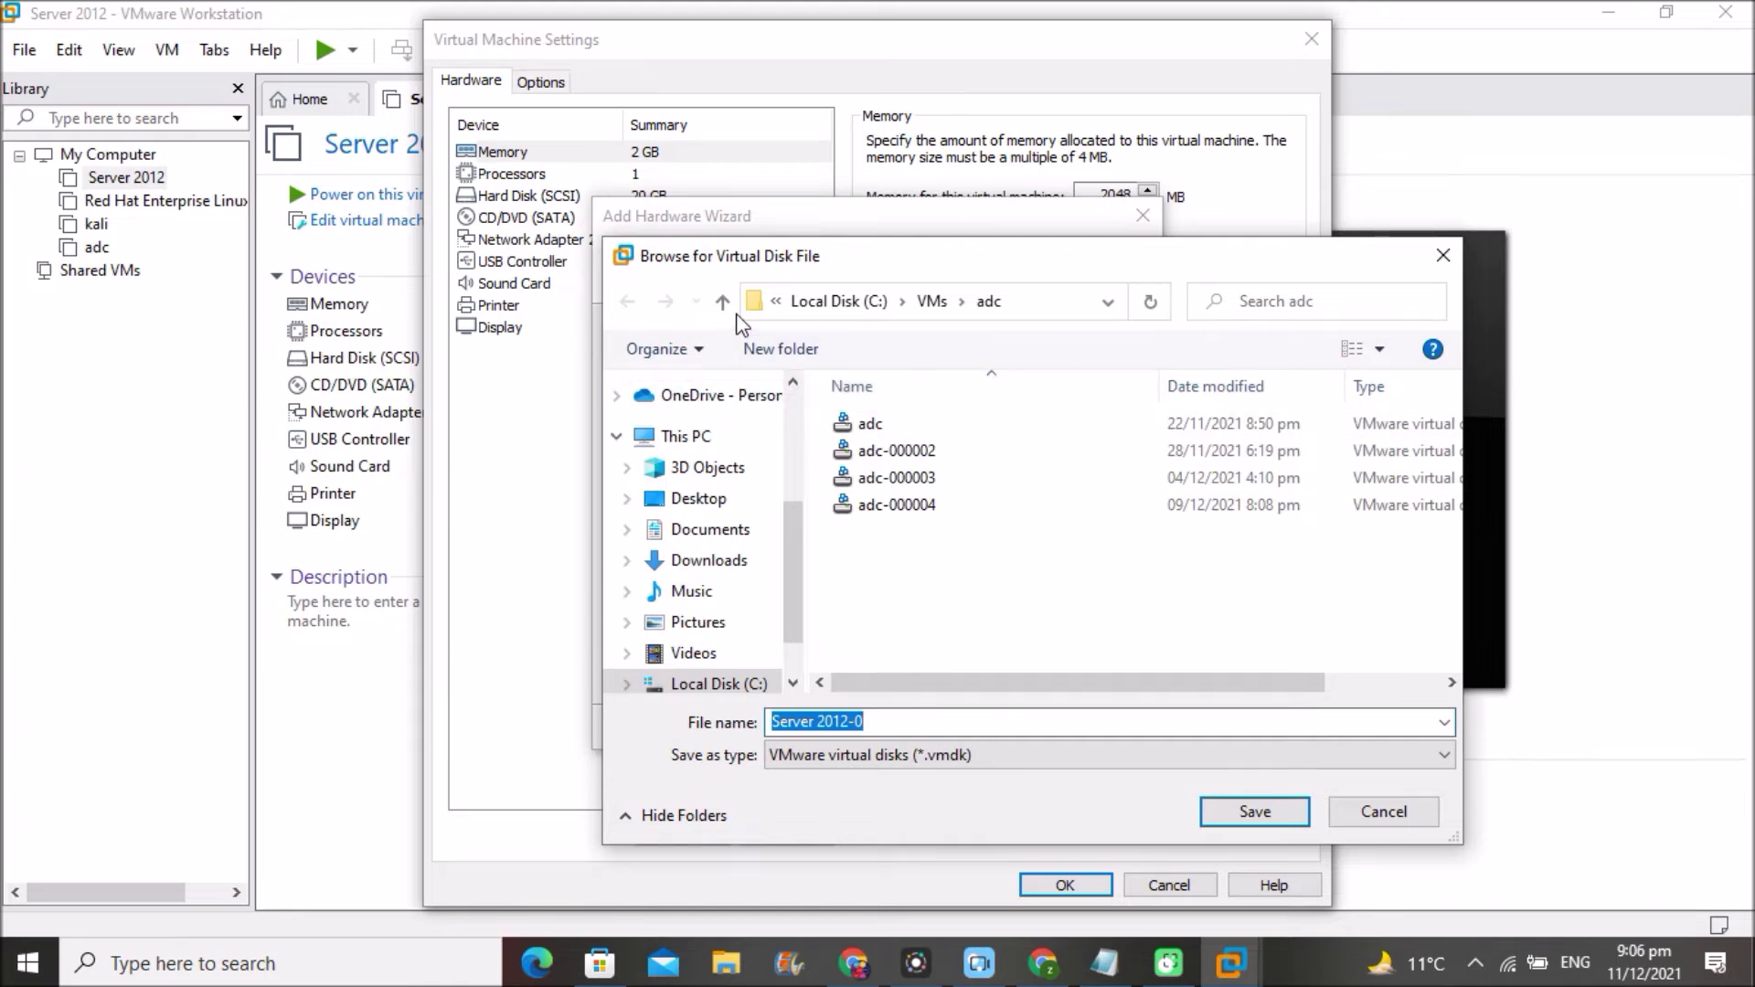
{"action": "left_click", "coordinate": [723, 303]}
{"action": "left_click", "coordinate": [723, 303]}
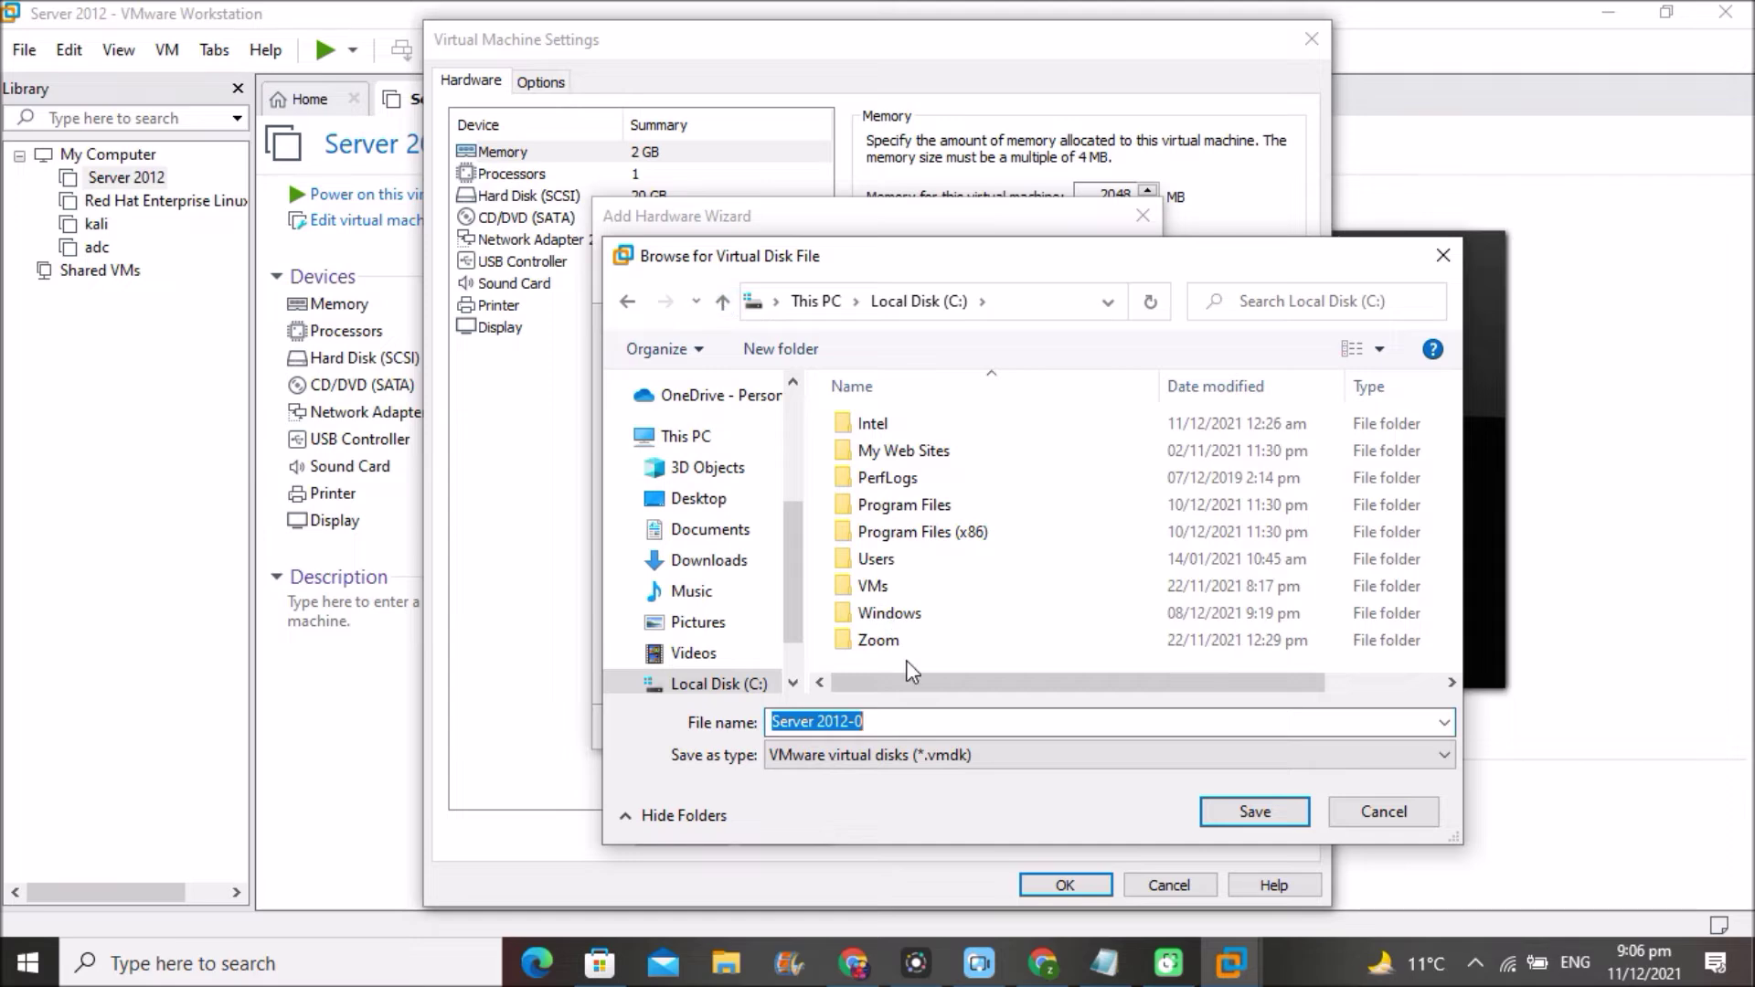
{"action": "double_click", "coordinate": [923, 590]}
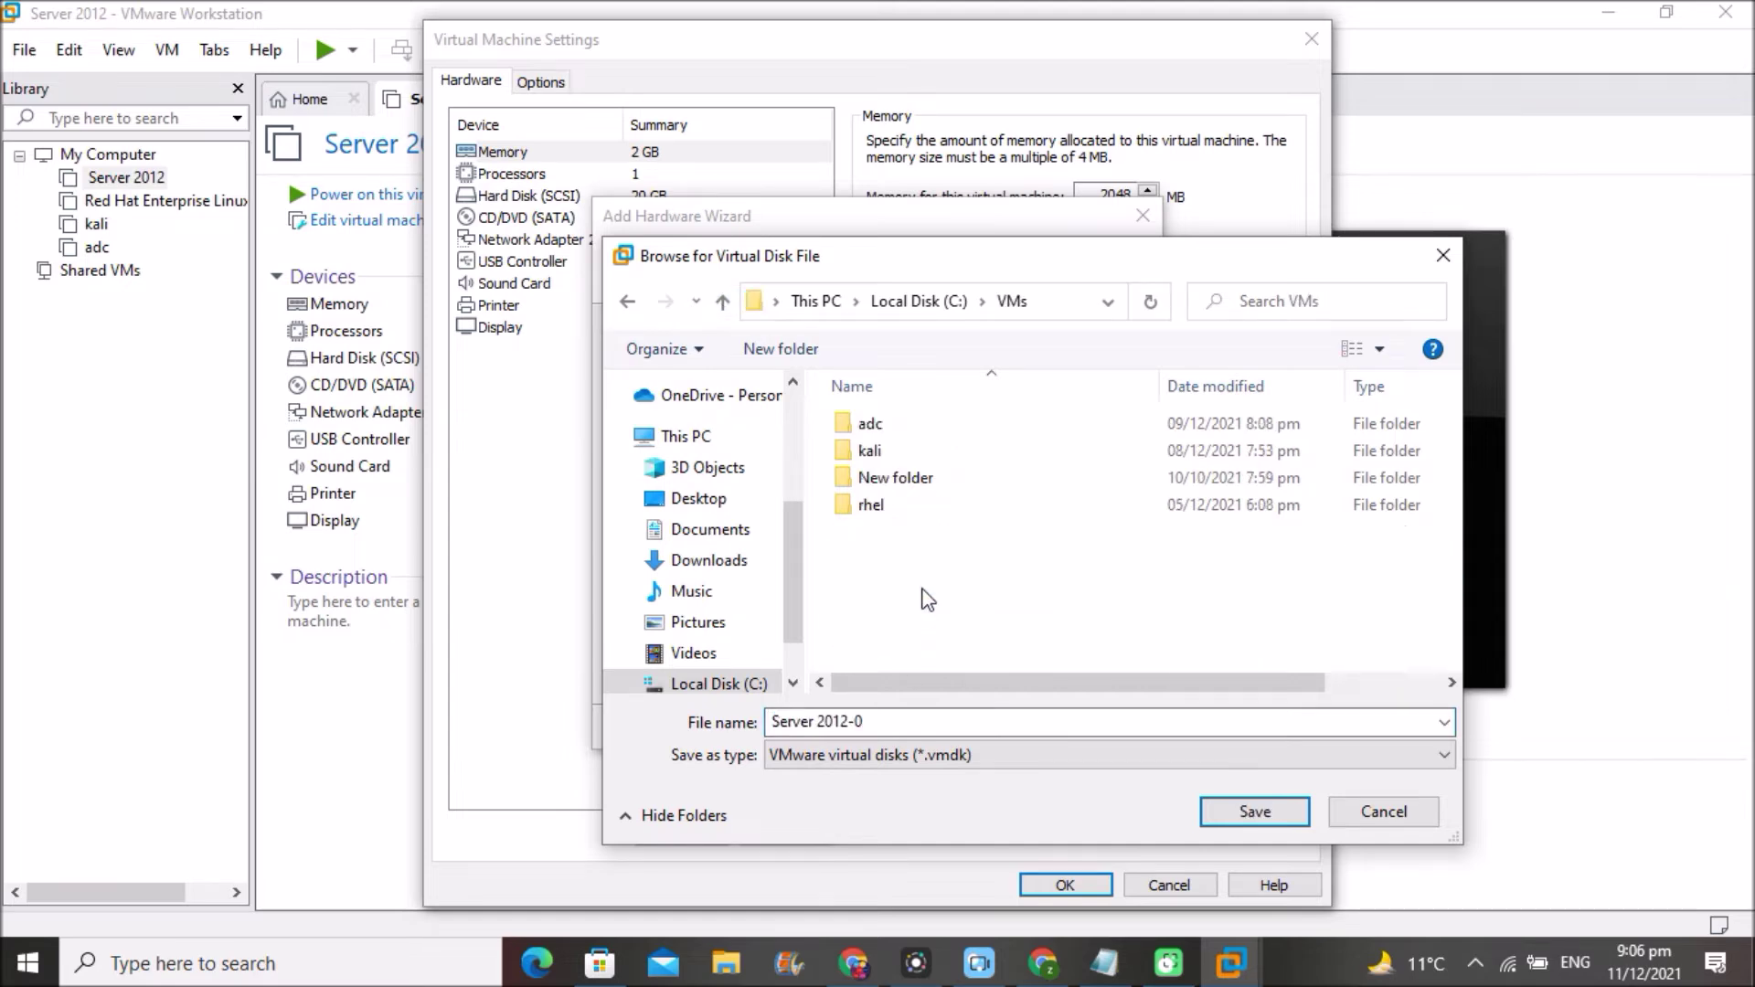
{"action": "double_click", "coordinate": [964, 470]}
{"action": "double_click", "coordinate": [923, 428]}
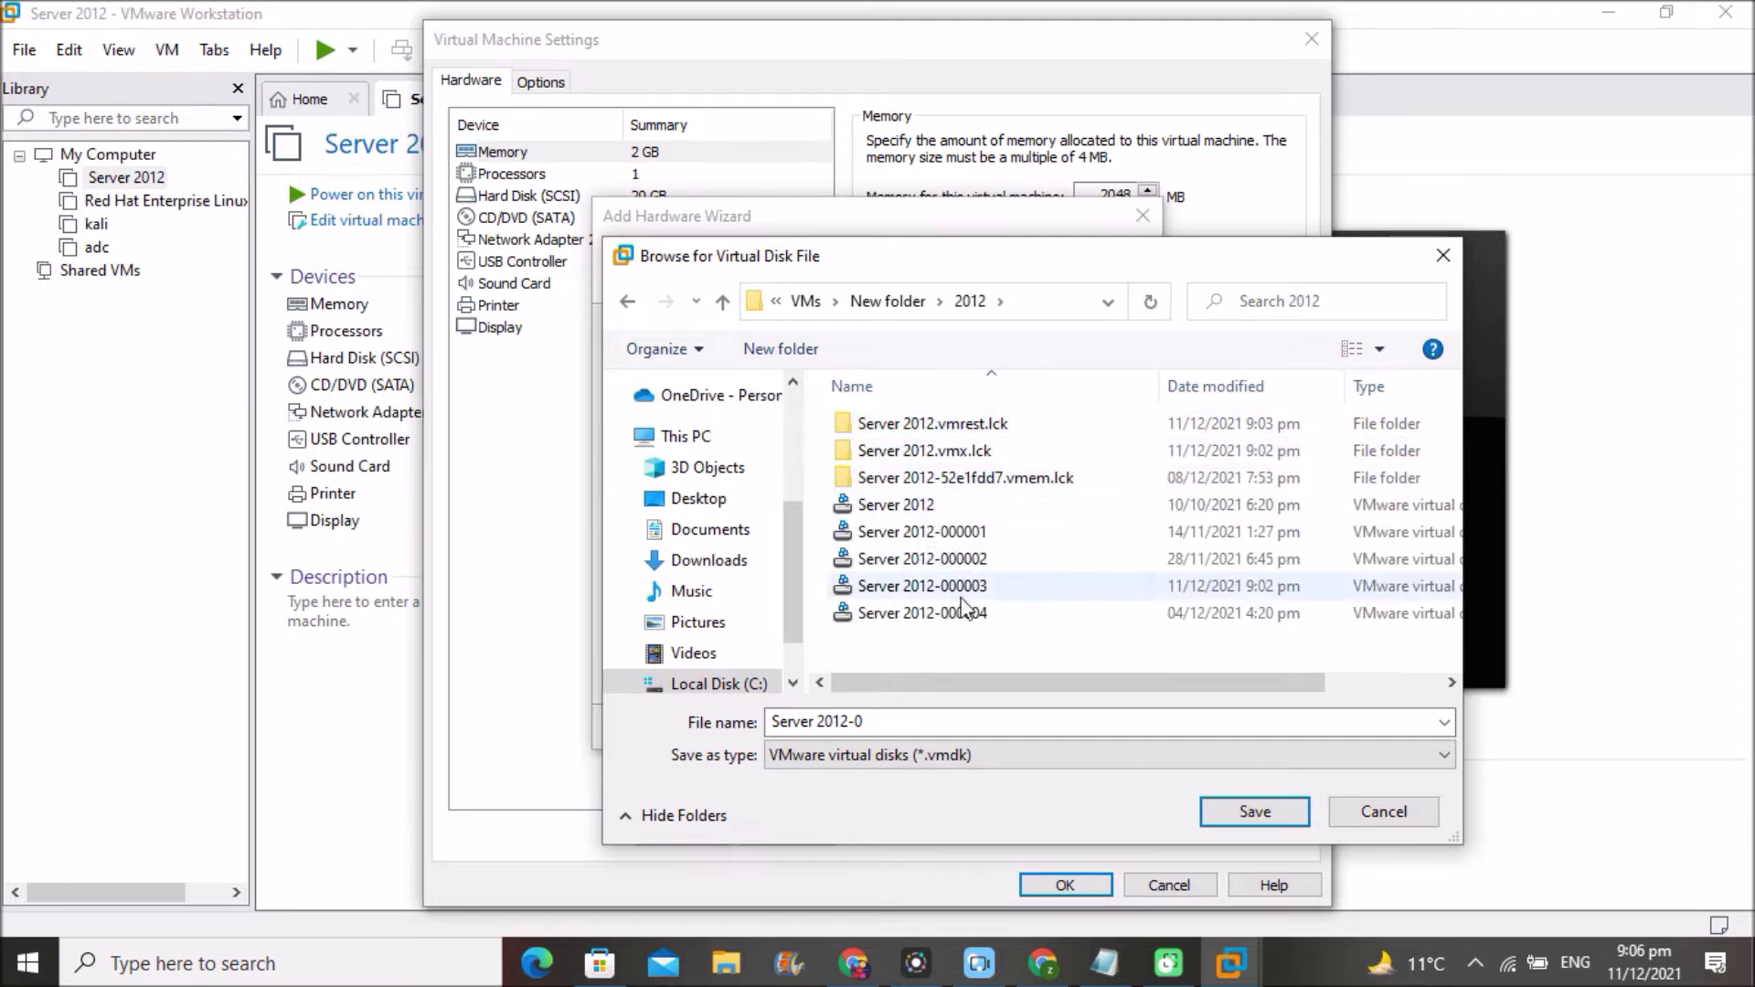
{"action": "left_click", "coordinate": [1243, 813]}
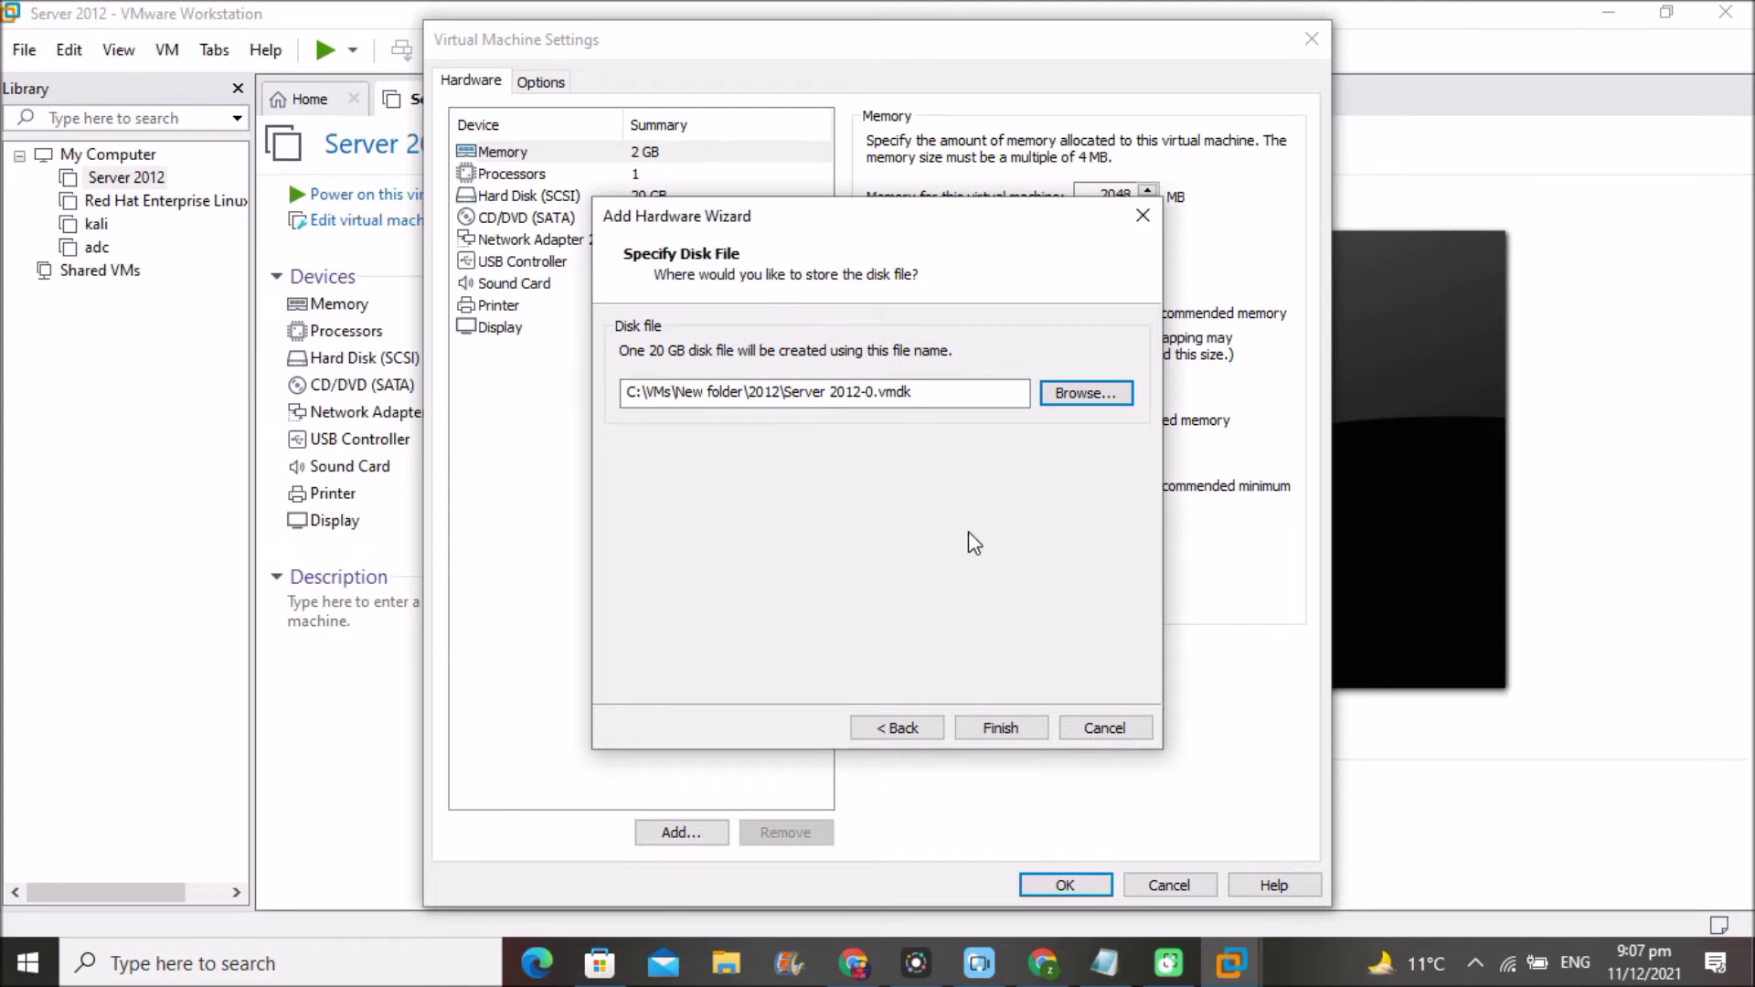
- Finish the Add Hardware Wizard, apply the settings, and power on Server 2012
{"action": "left_click", "coordinate": [1000, 726]}
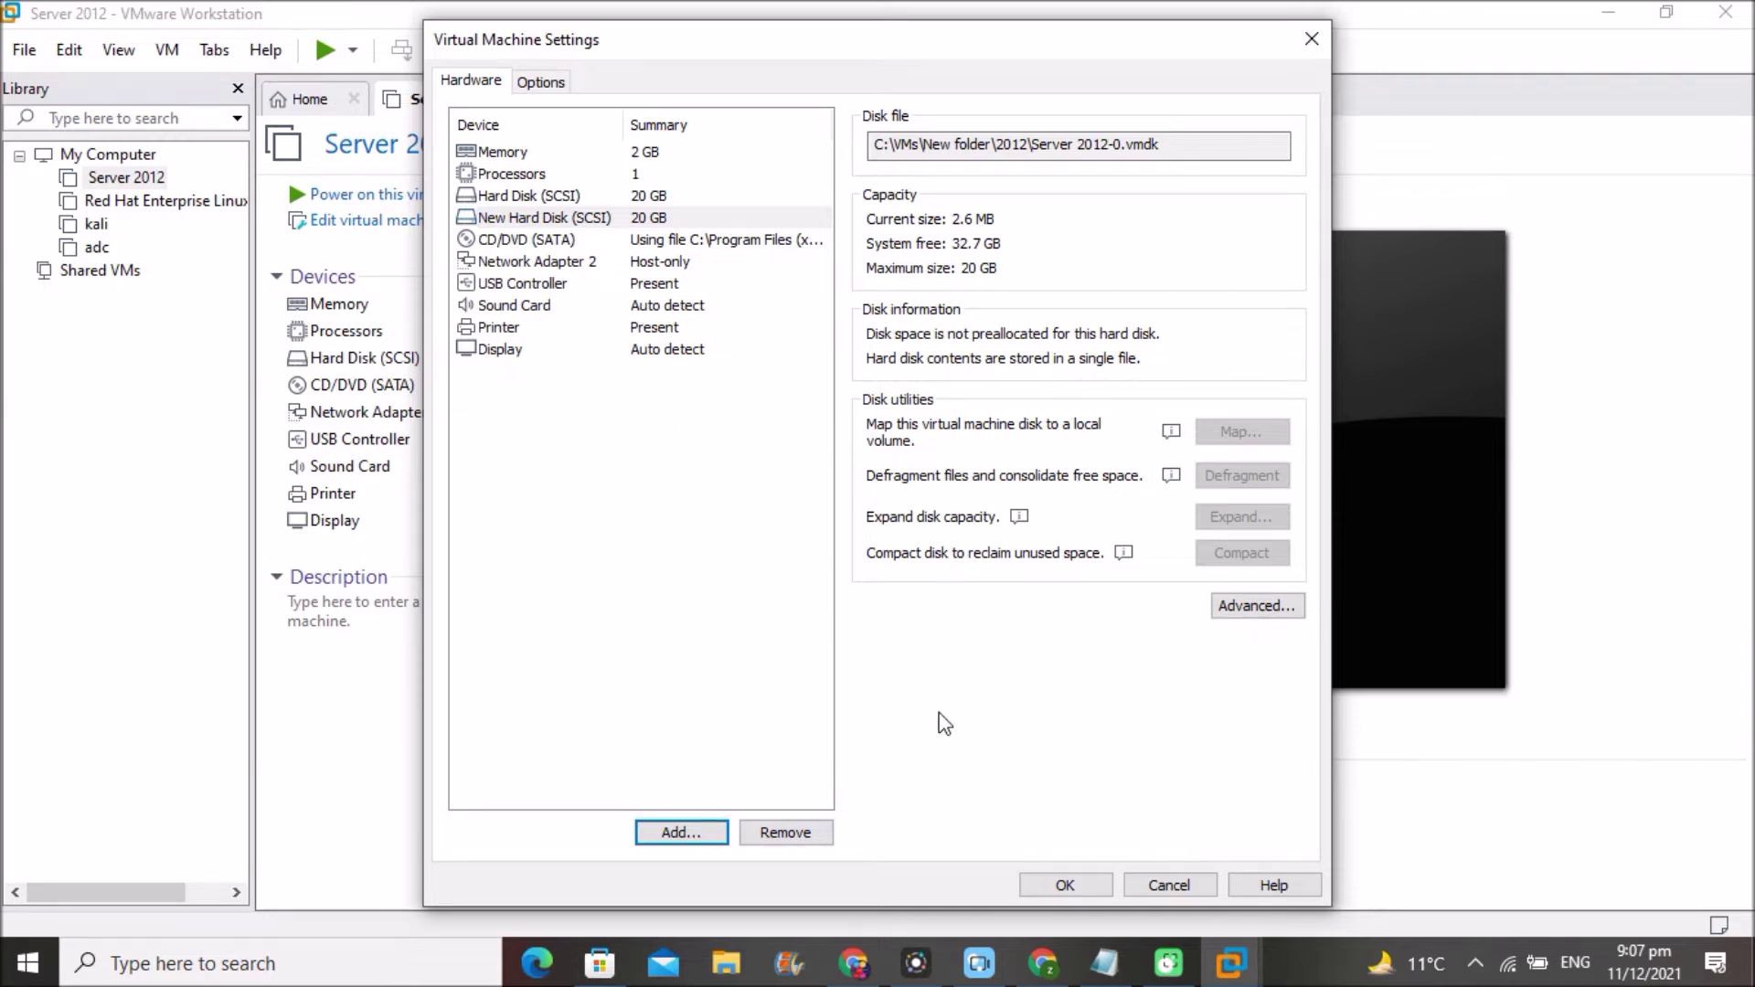
{"action": "left_click", "coordinate": [1062, 885]}
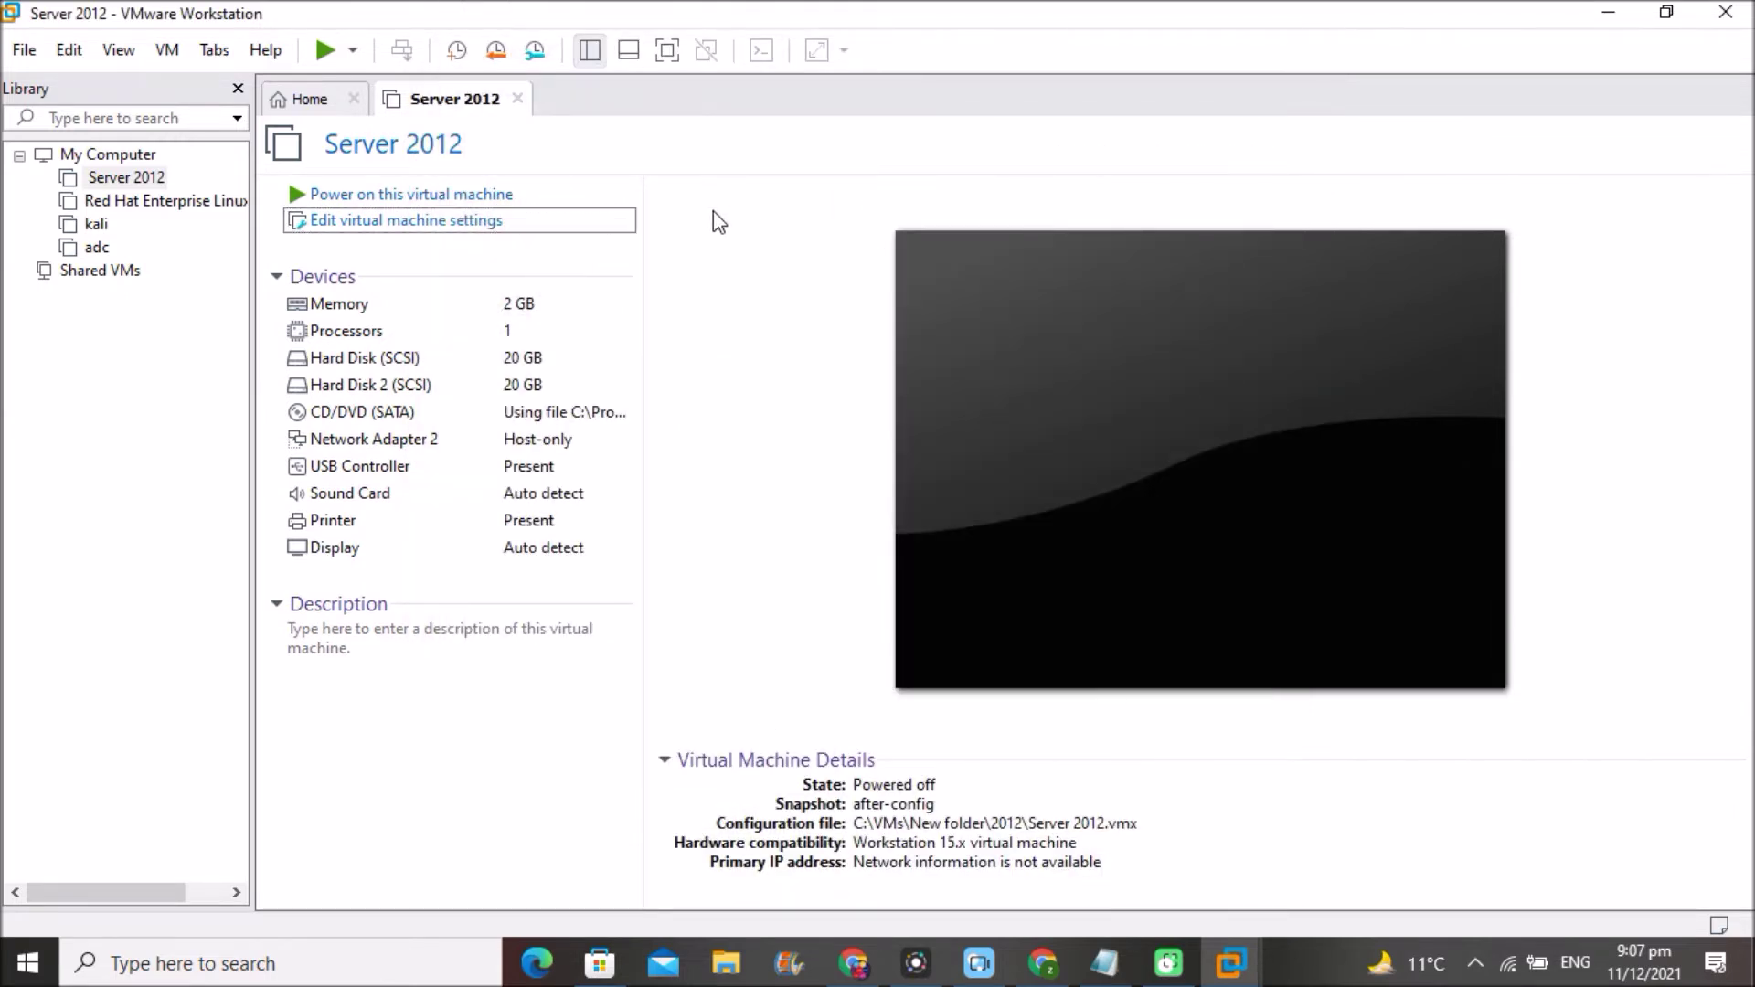
{"action": "left_click", "coordinate": [422, 195]}
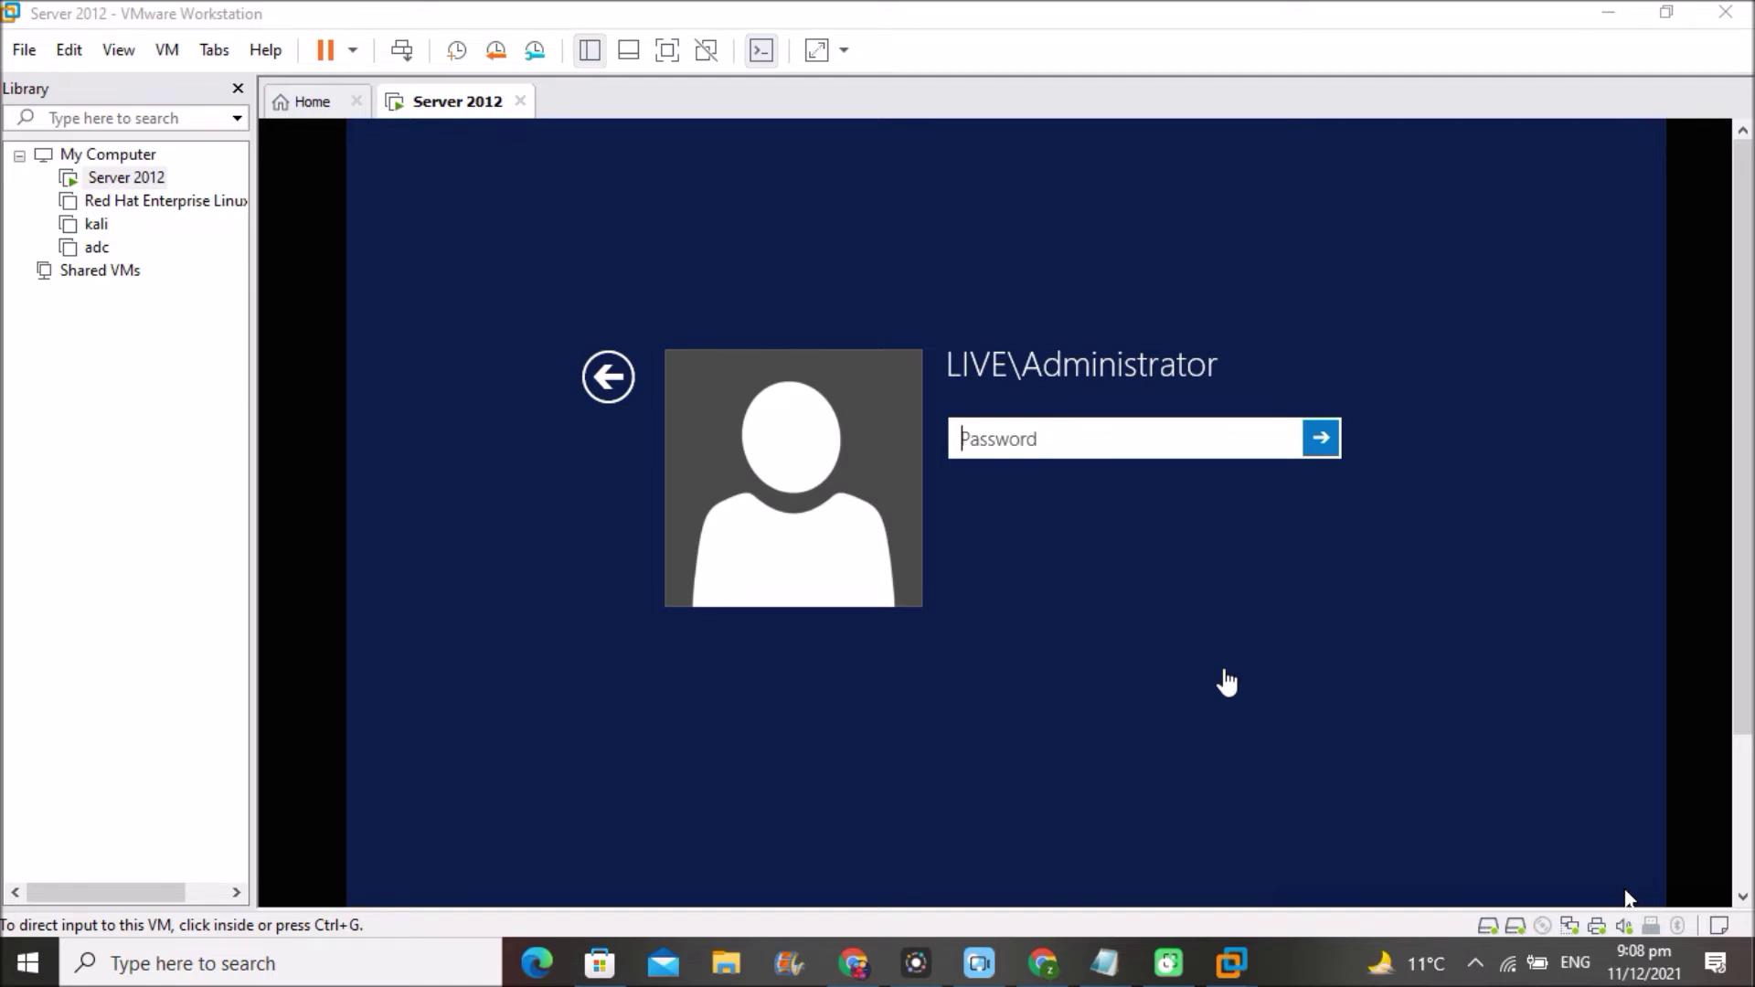
- Sign in to the Server 2012 guest with the administrator password
{"action": "left_click", "coordinate": [1083, 434]}
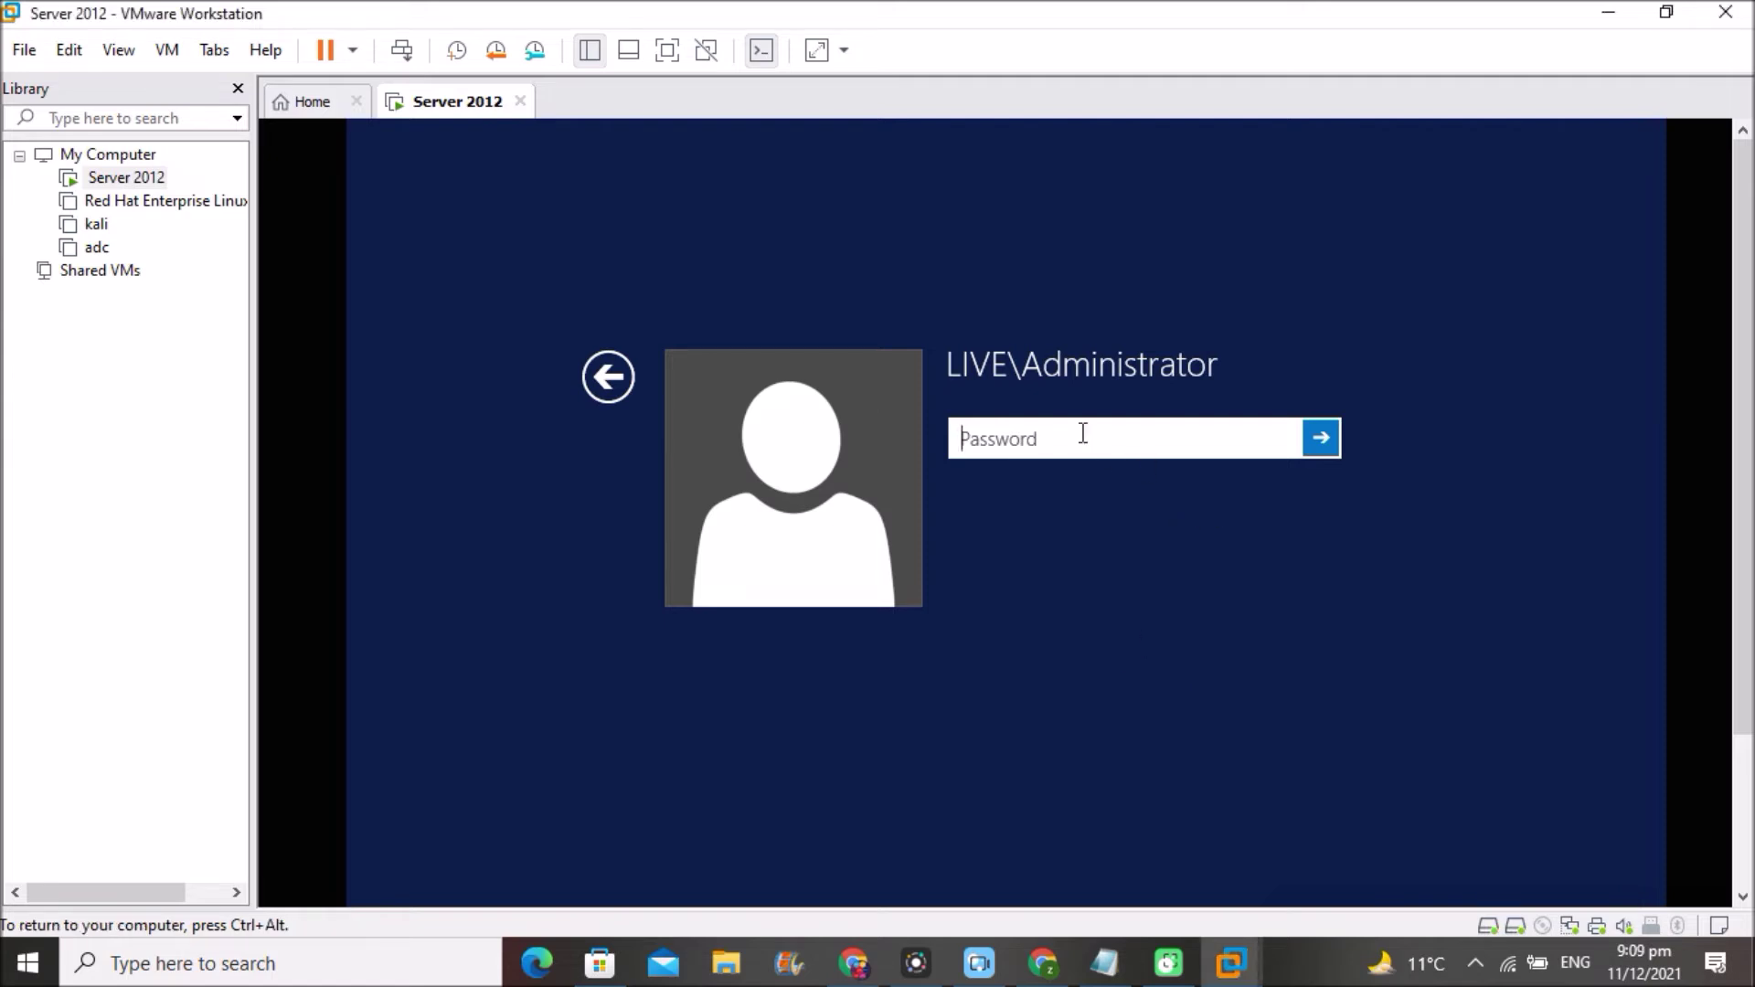
{"action": "type", "text": "Pa$$w0rd"}
{"action": "key", "text": "Return"}
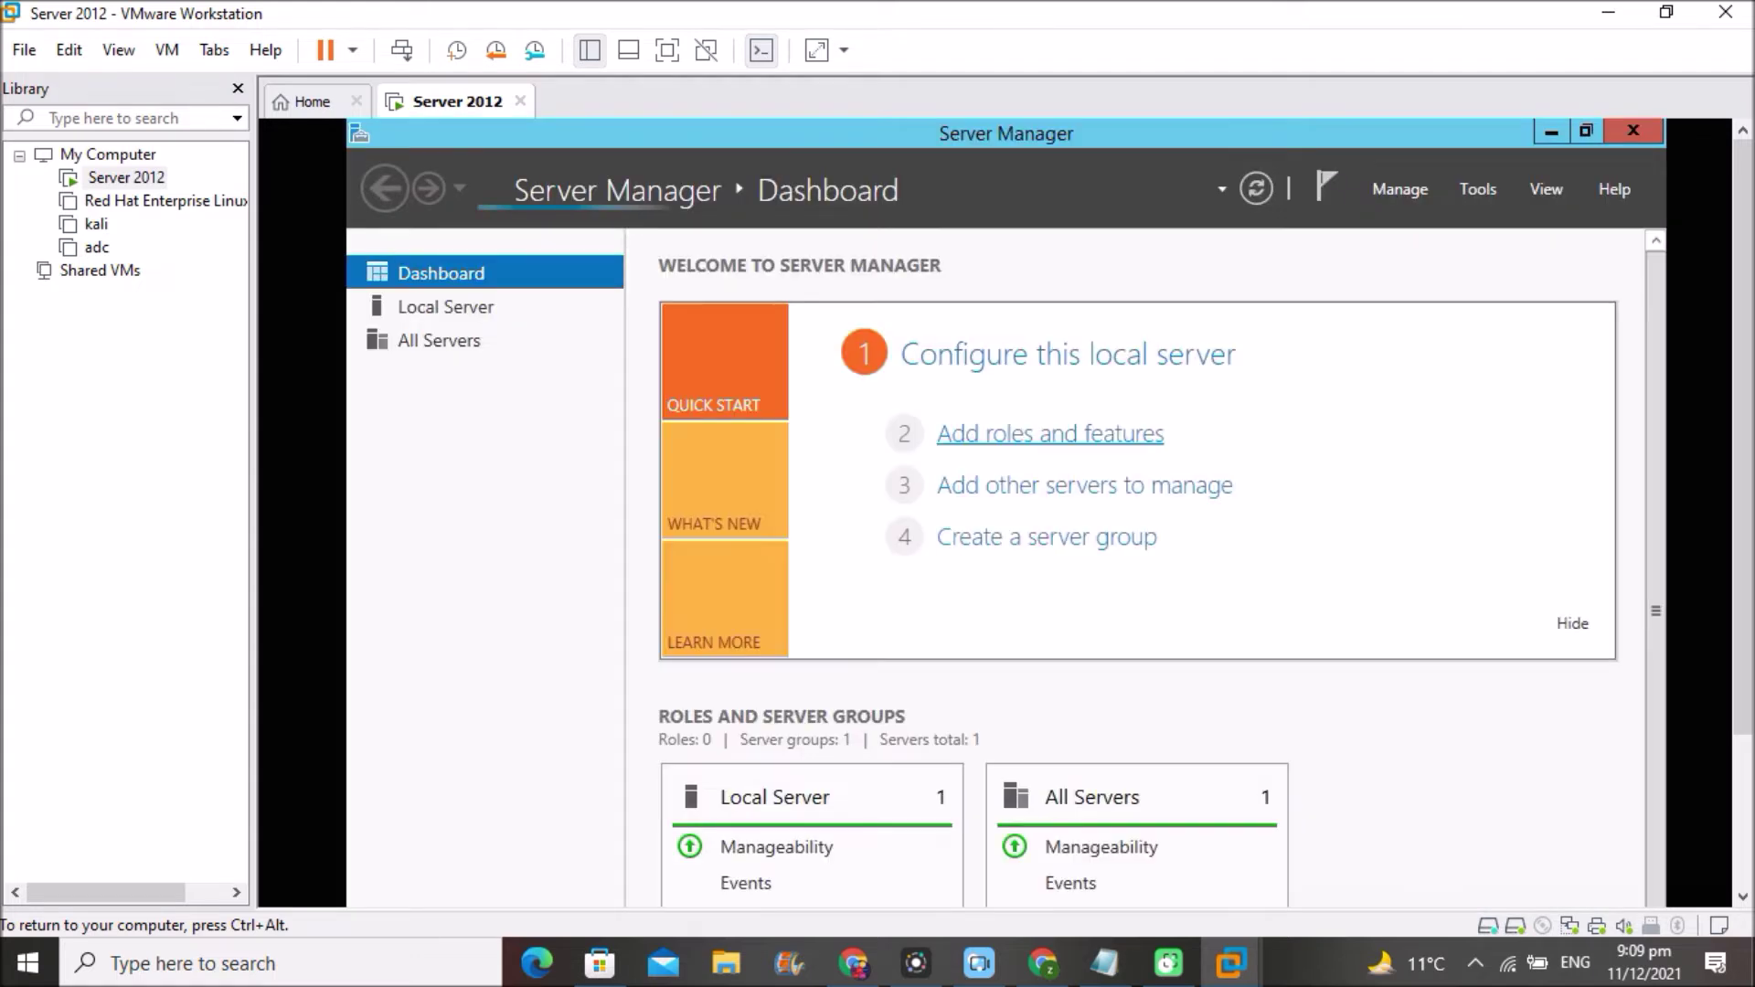
- Scroll the VM view down and open a file browser inside the guest
{"action": "key", "text": "ctrl+alt"}
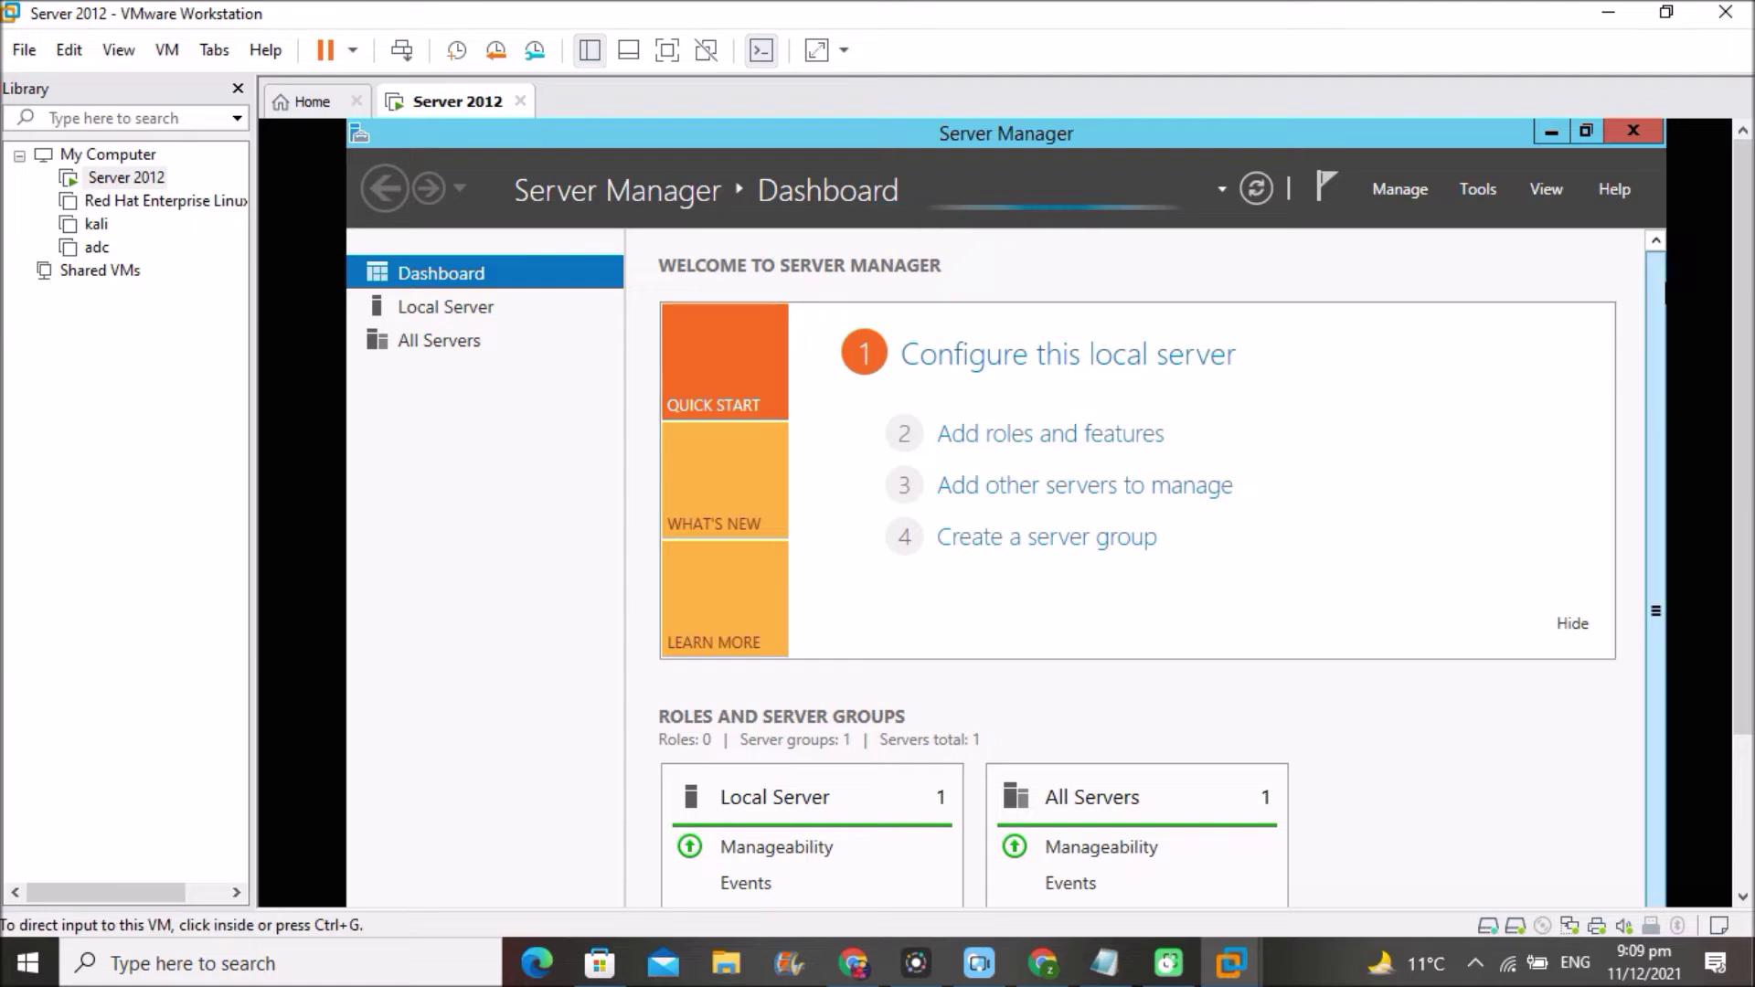
{"action": "scroll", "coordinate": [1748, 285], "scroll_direction": "down", "scroll_amount": 1}
{"action": "scroll", "coordinate": [1748, 285], "scroll_direction": "down", "scroll_amount": 3}
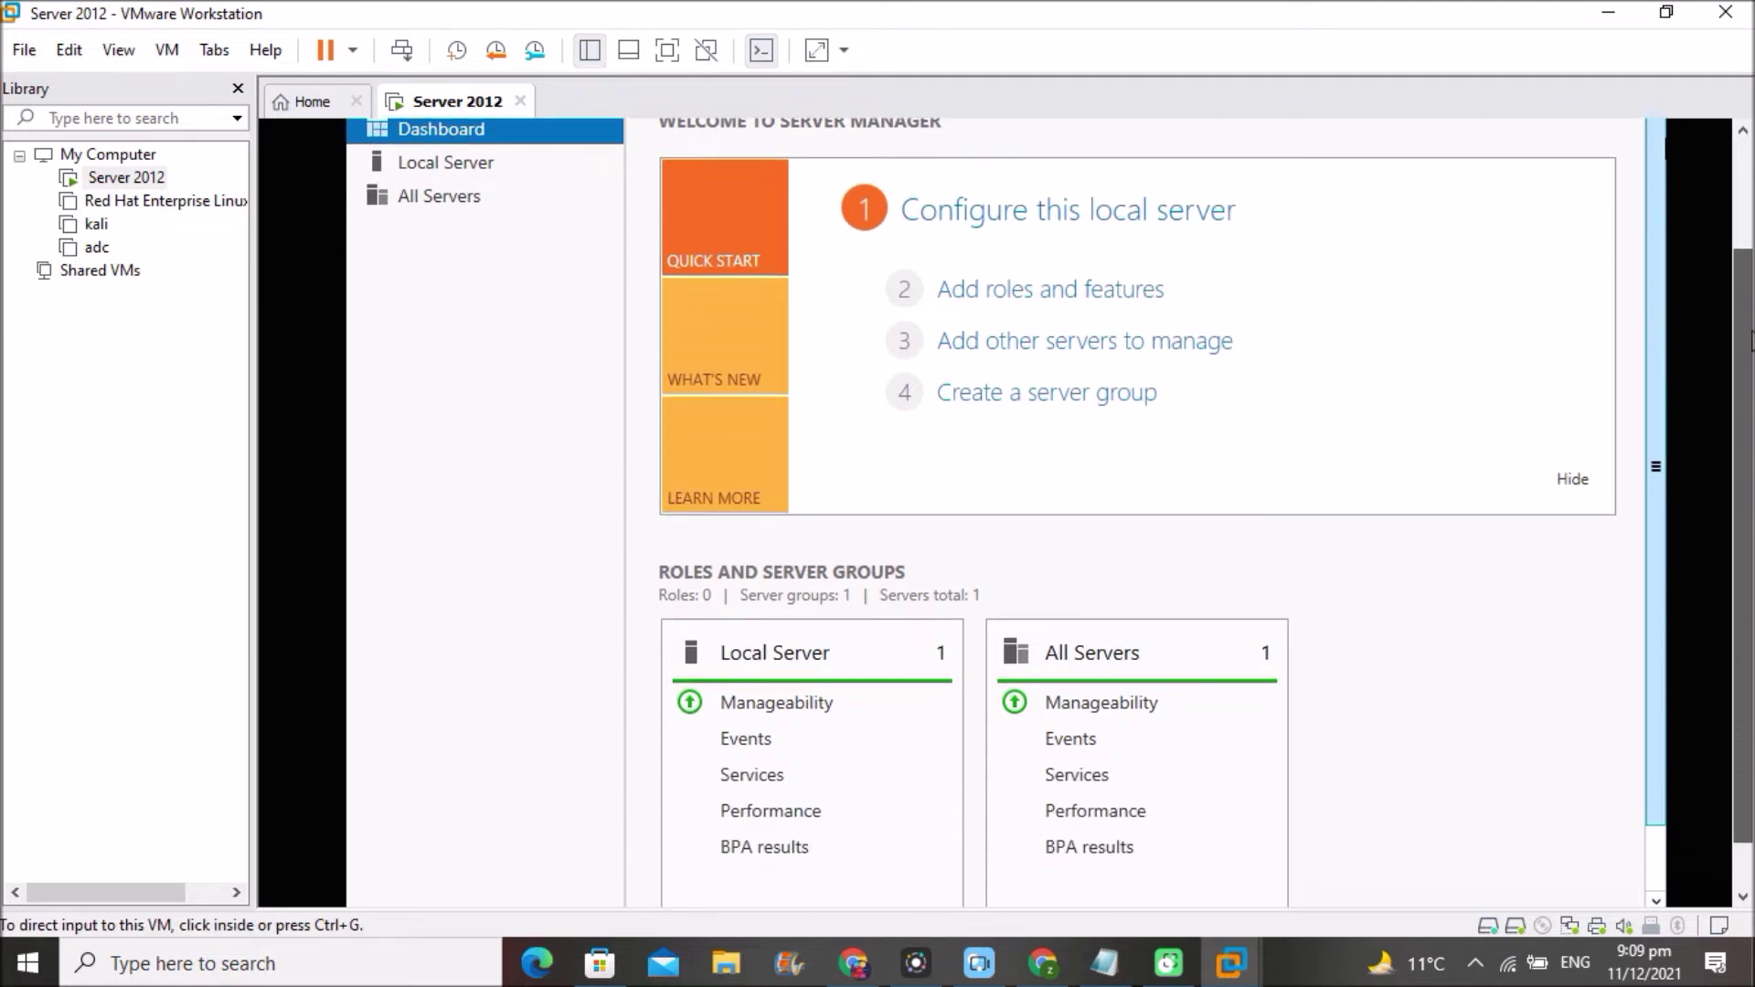
{"action": "left_click", "coordinate": [660, 825]}
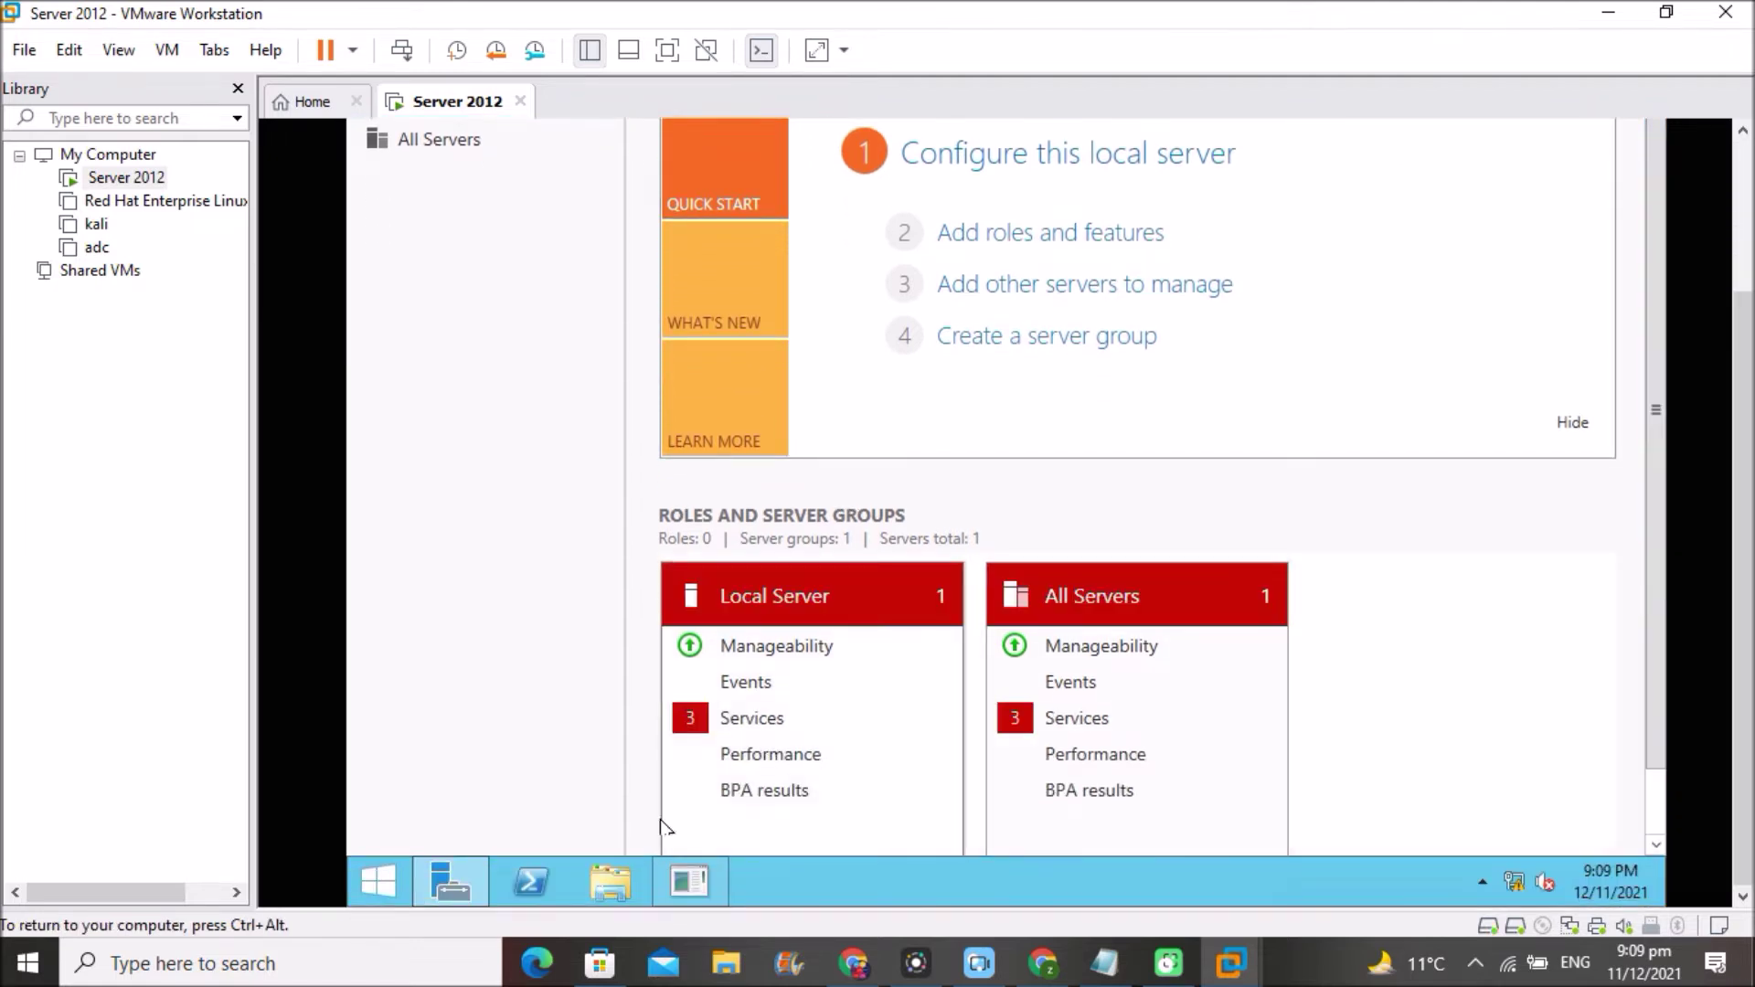
{"action": "left_click", "coordinate": [605, 885]}
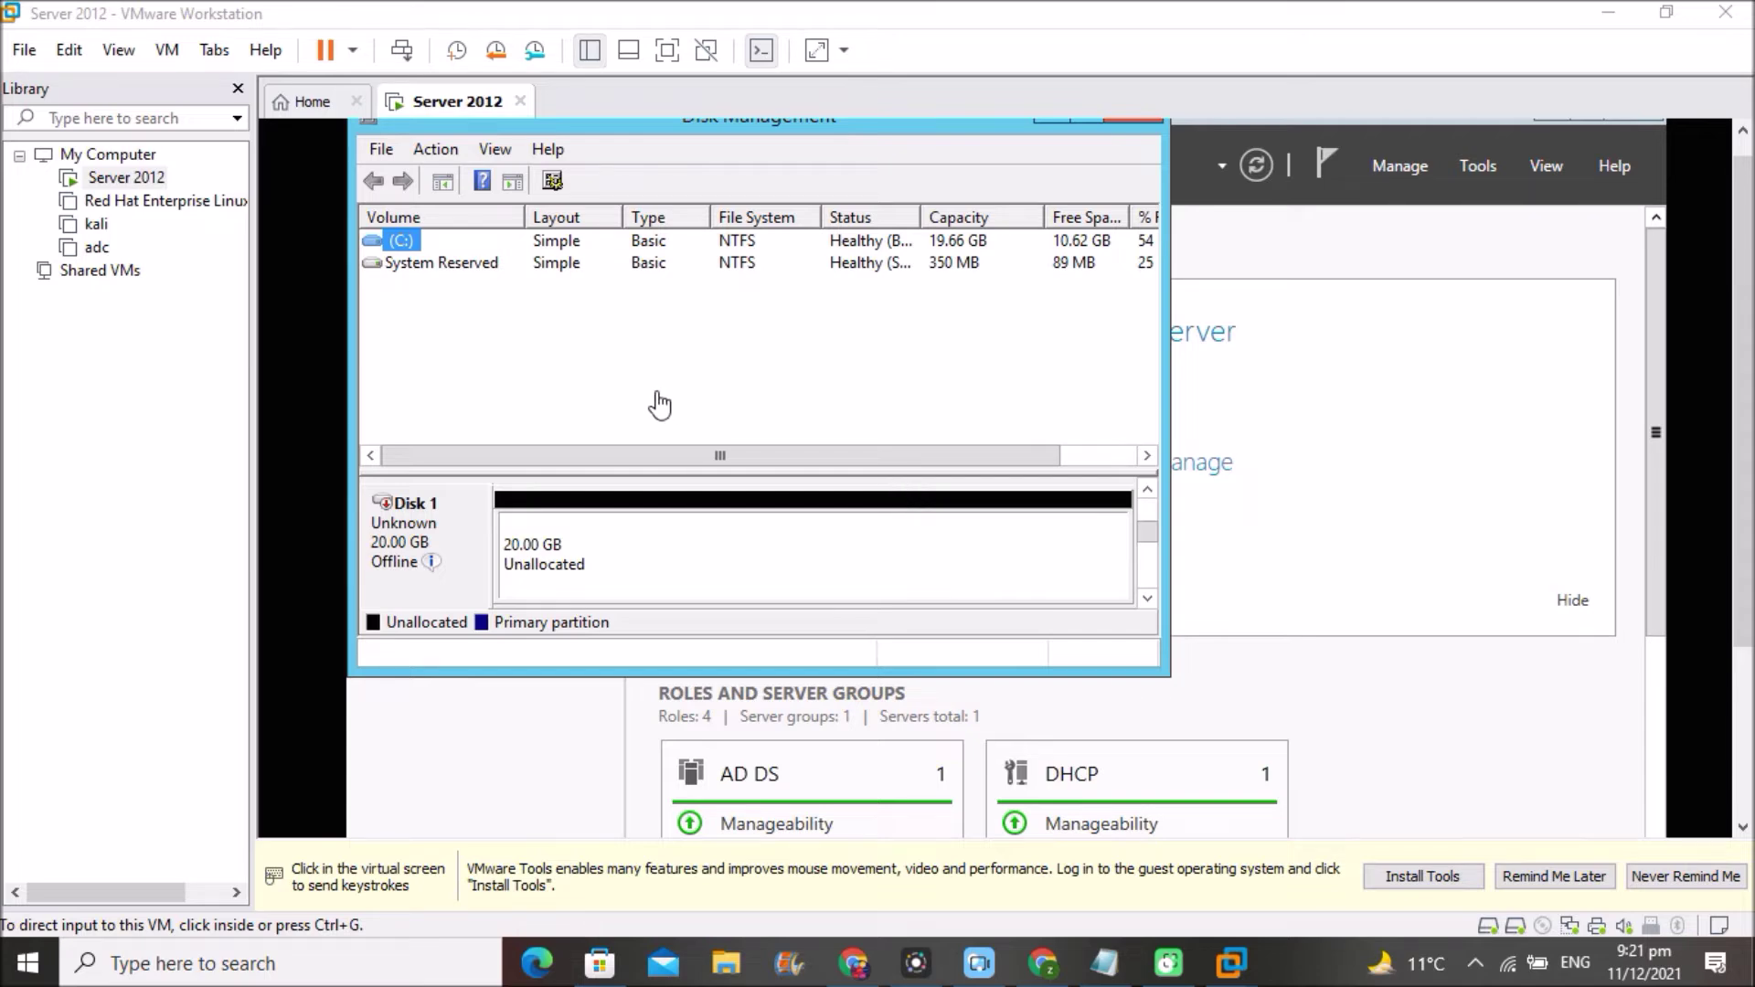
- Bring the new Disk 1 online and initialize it with the MBR partition style
{"action": "left_click", "coordinate": [423, 569]}
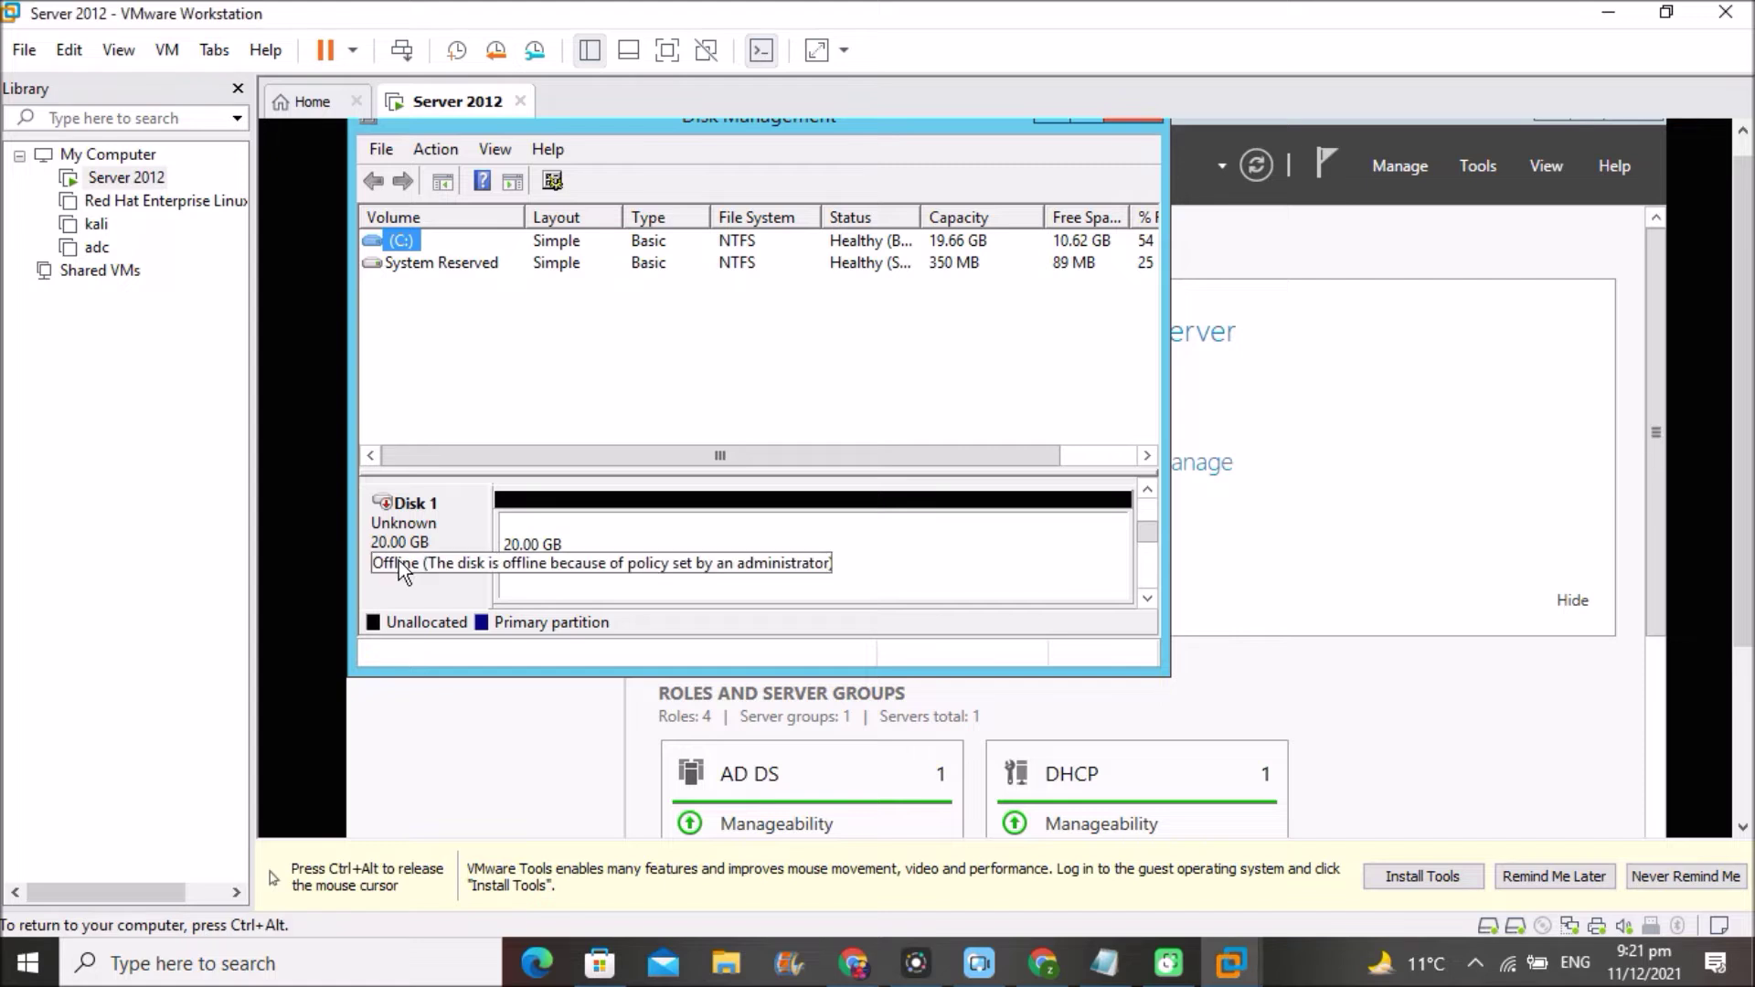
{"action": "left_click", "coordinate": [399, 561]}
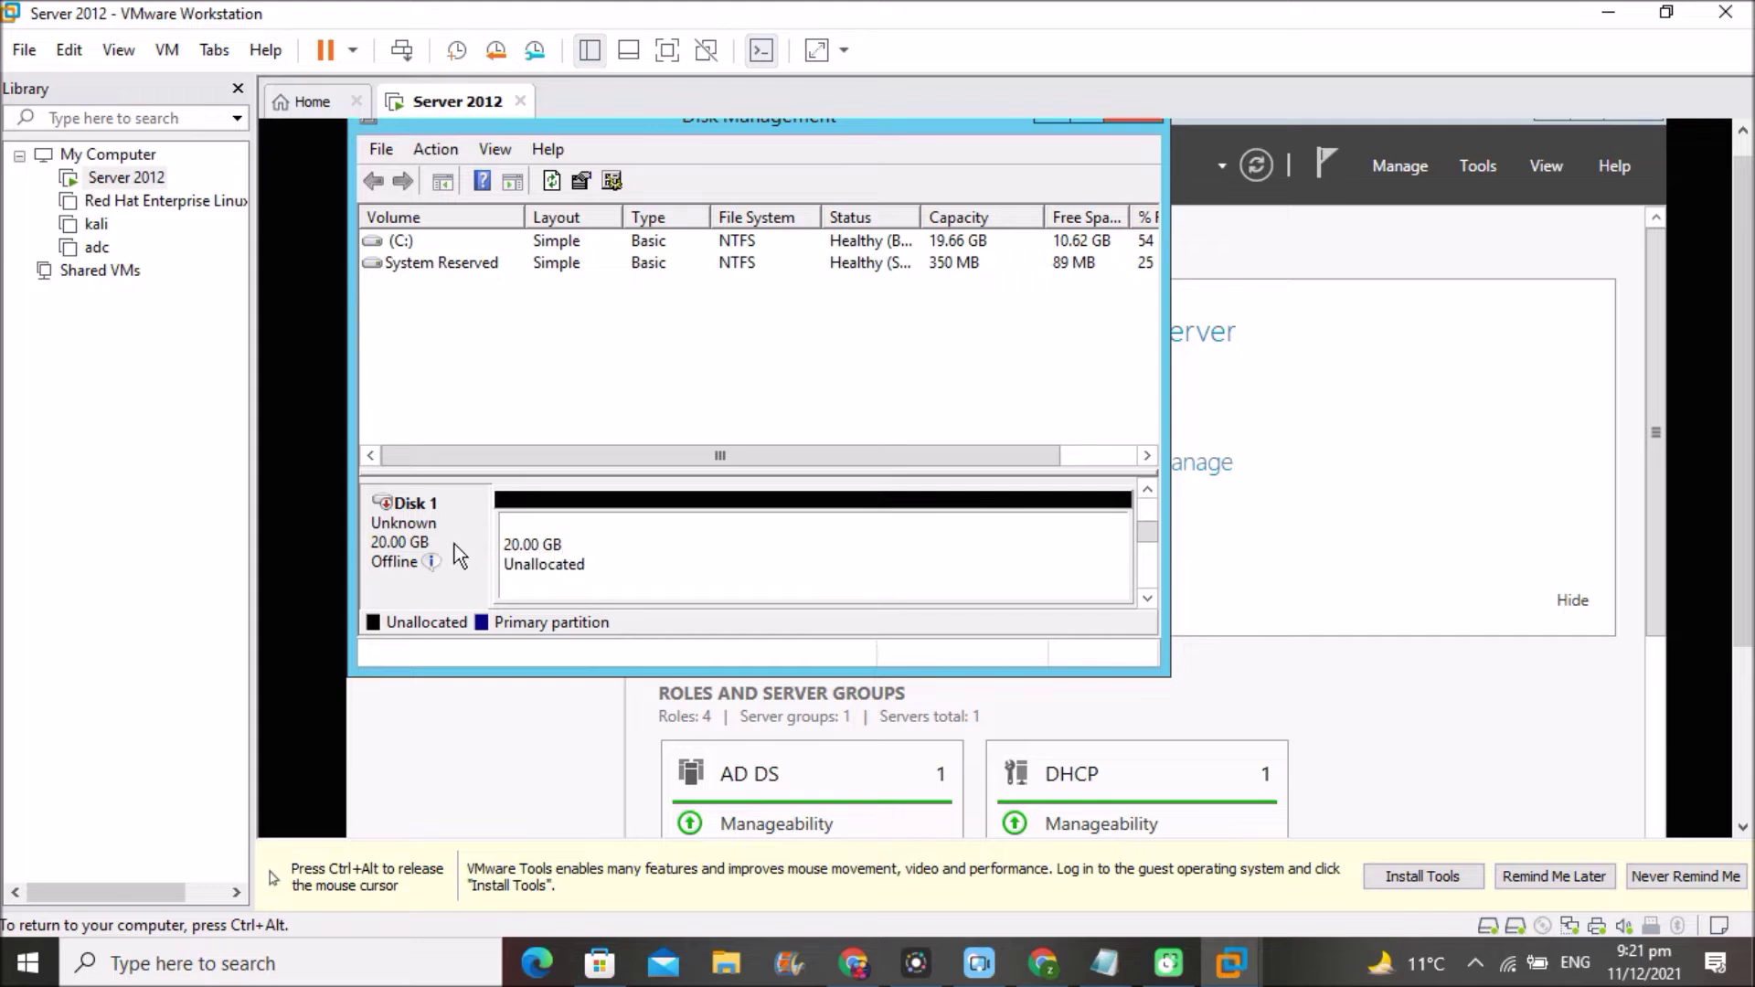
{"action": "right_click", "coordinate": [408, 563]}
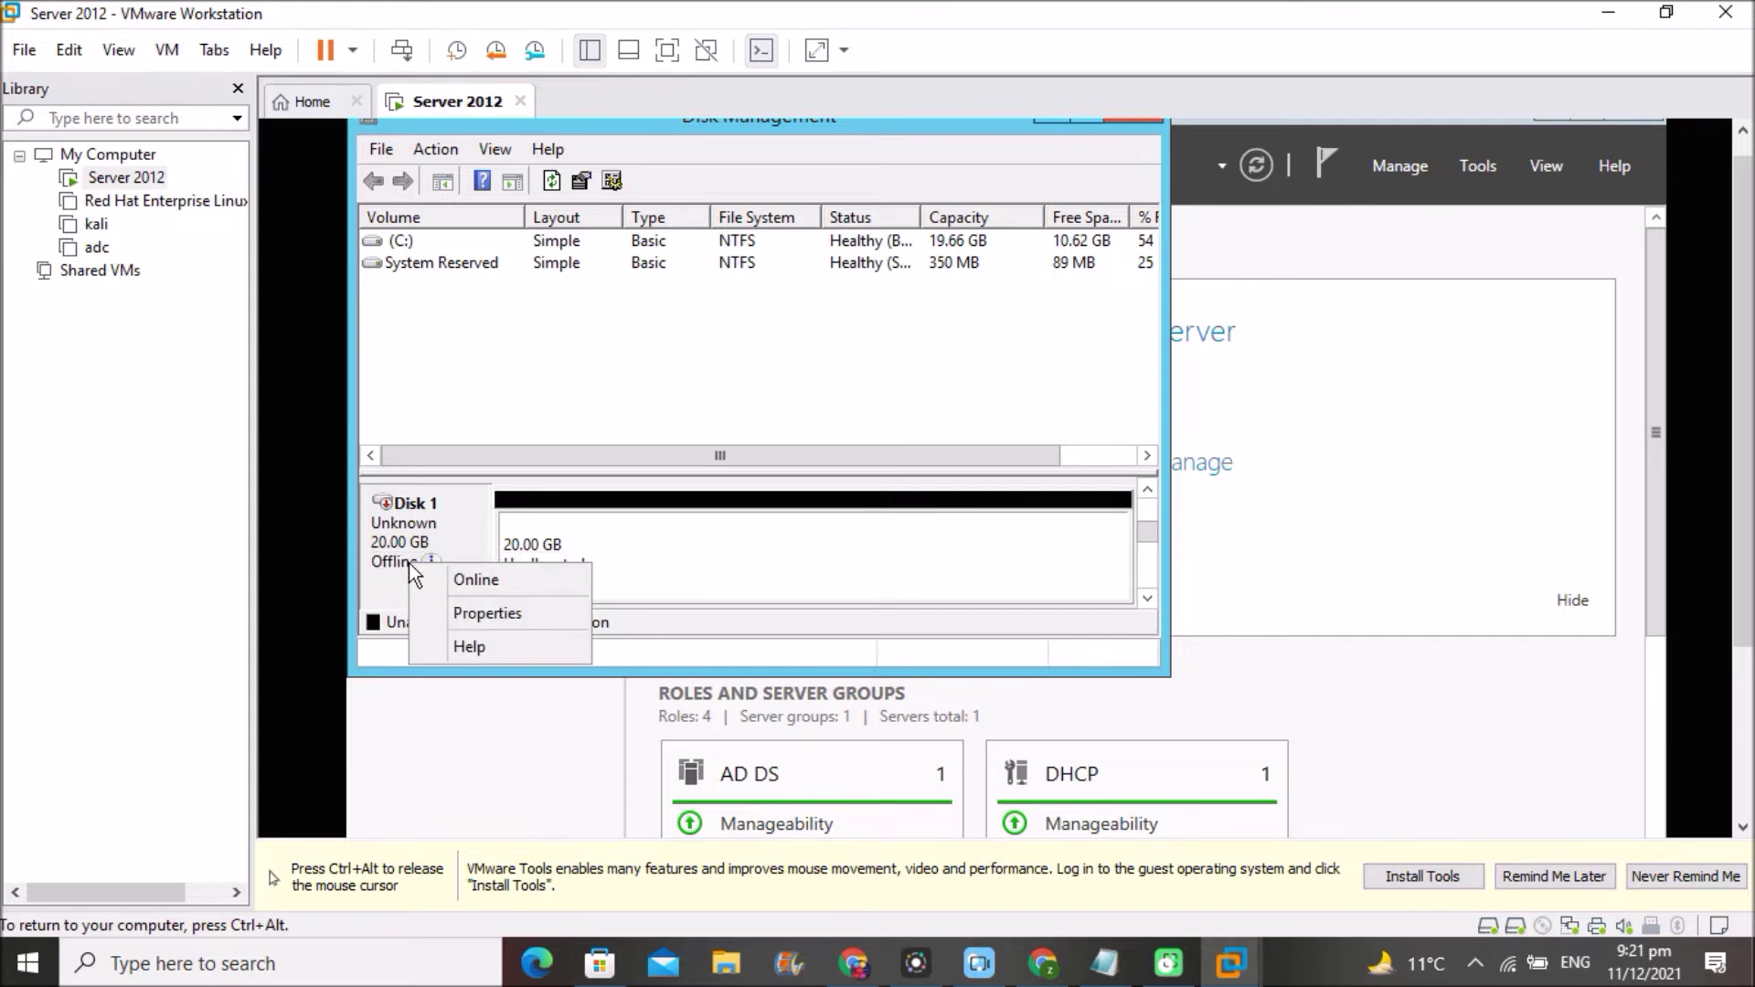
{"action": "left_click", "coordinate": [515, 585]}
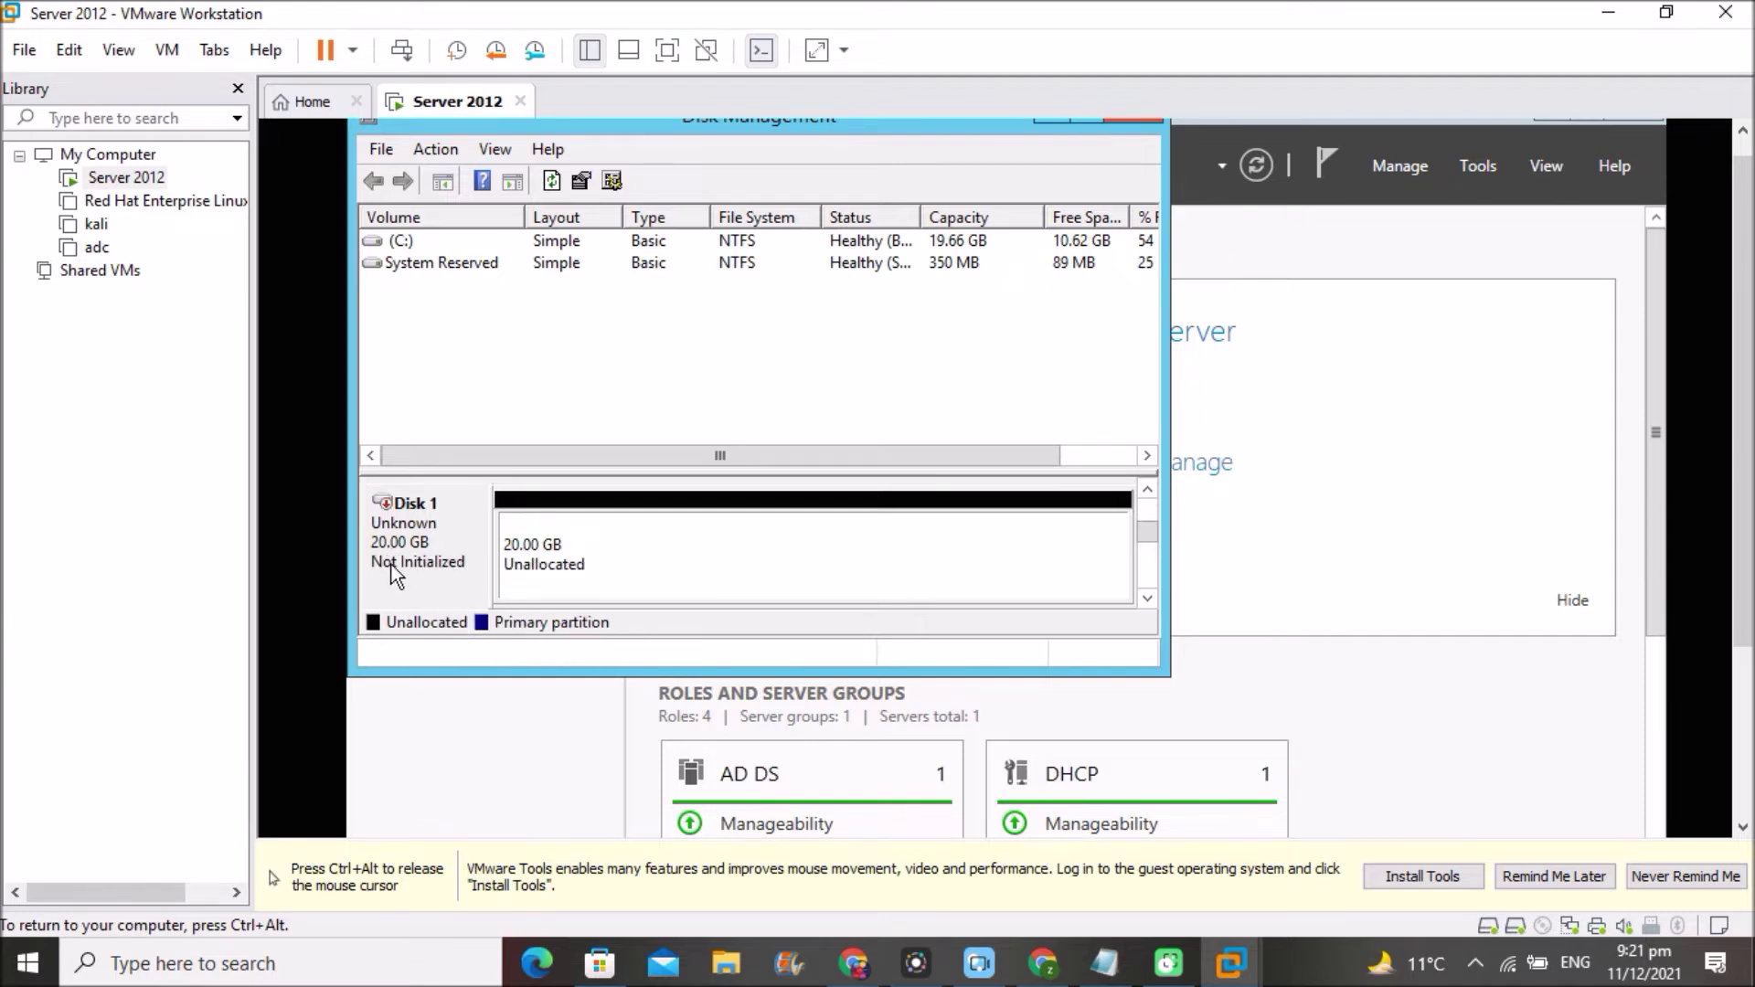
{"action": "right_click", "coordinate": [417, 566]}
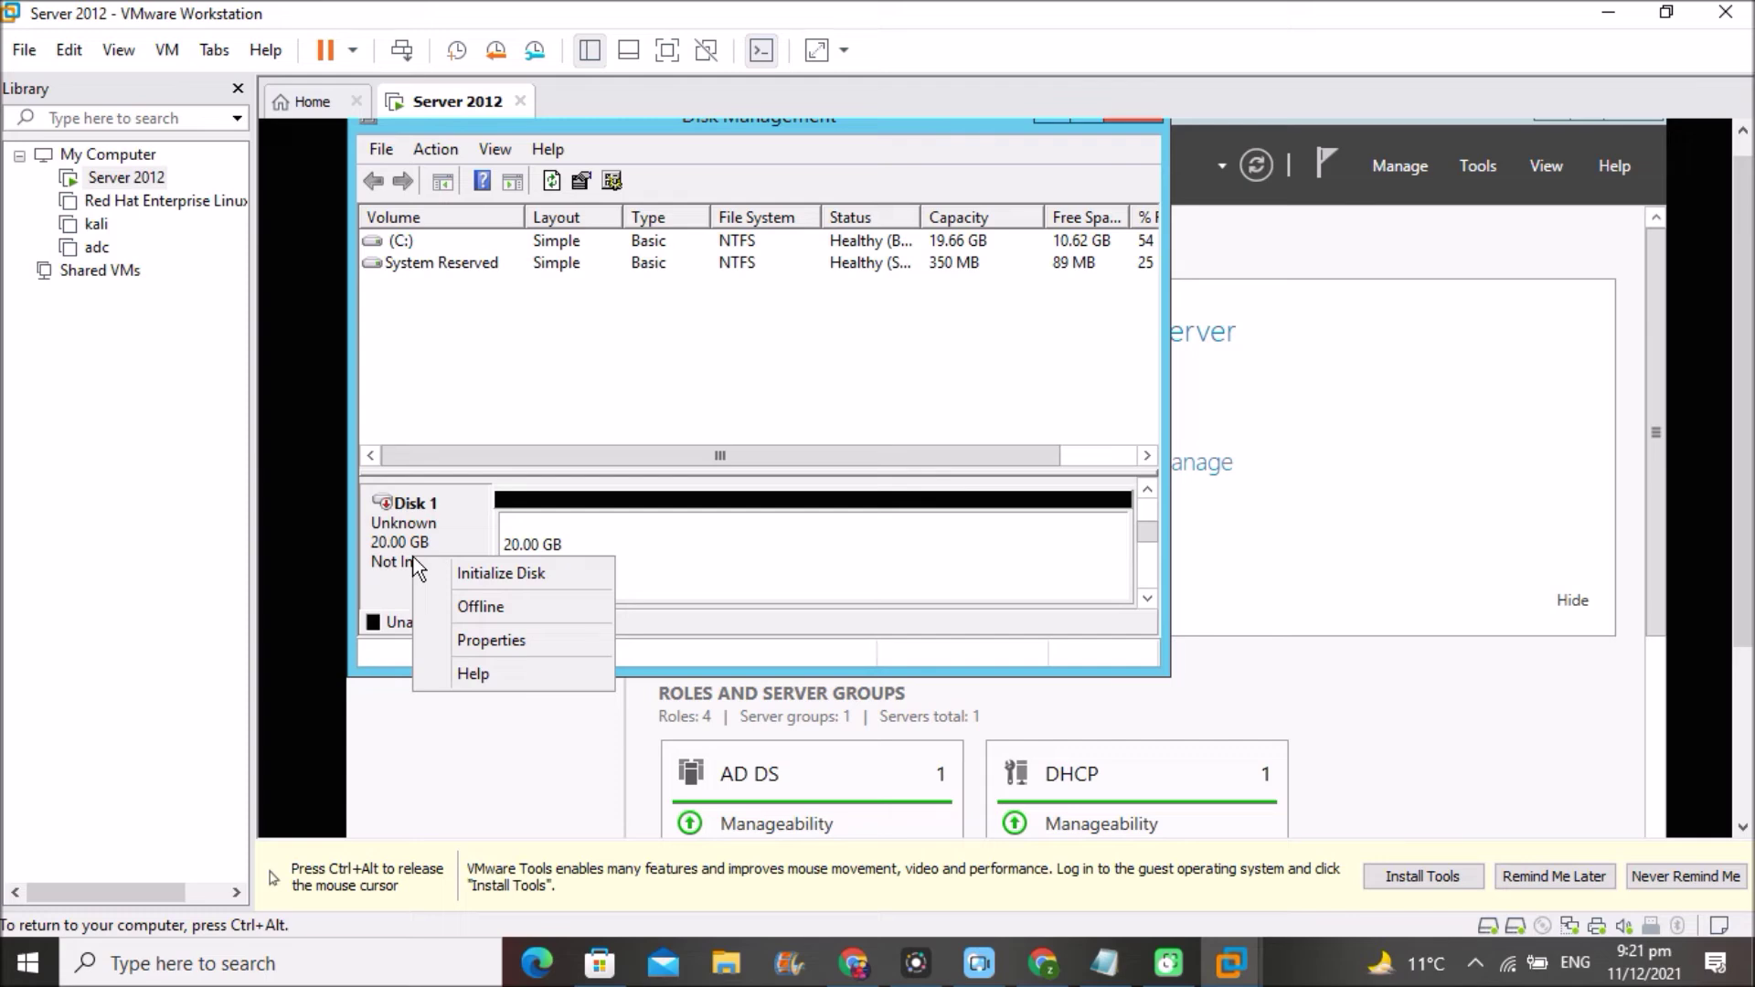
{"action": "left_click", "coordinate": [512, 573]}
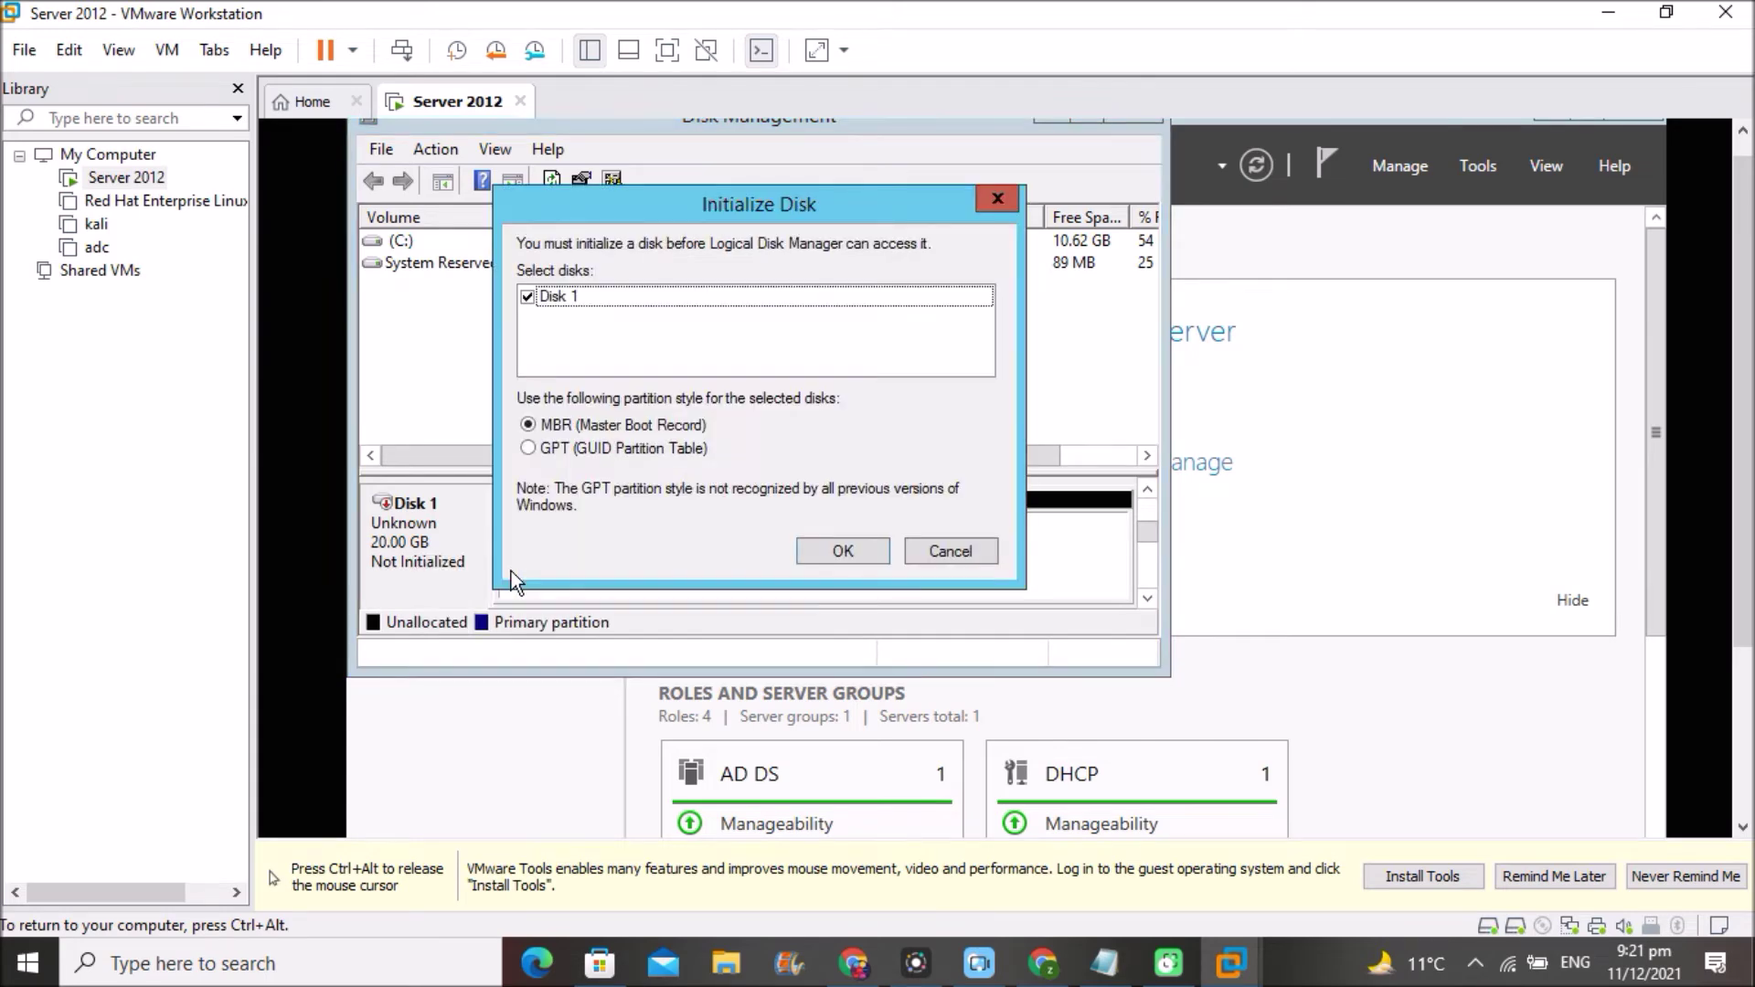
{"action": "left_click", "coordinate": [841, 552]}
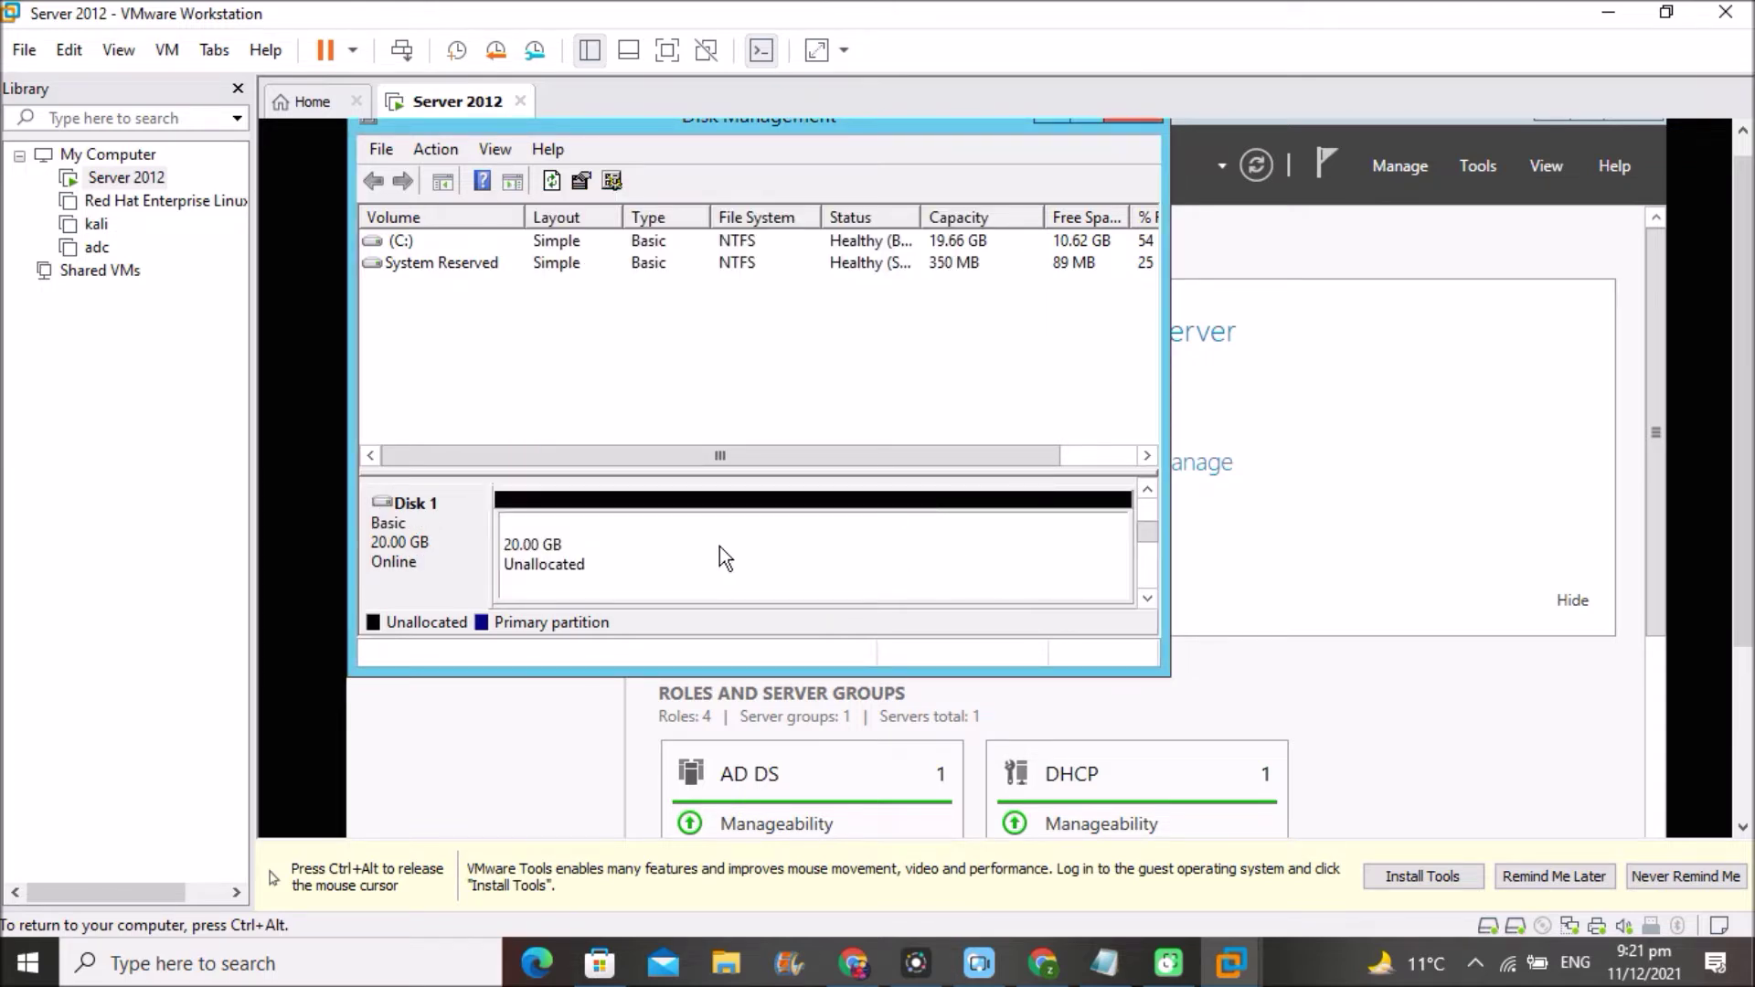
{"action": "key", "text": "ctrl+alt"}
- Start a New Simple Volume on Disk 1 using the full 20477 MB and drive letter E
{"action": "left_click", "coordinate": [689, 540]}
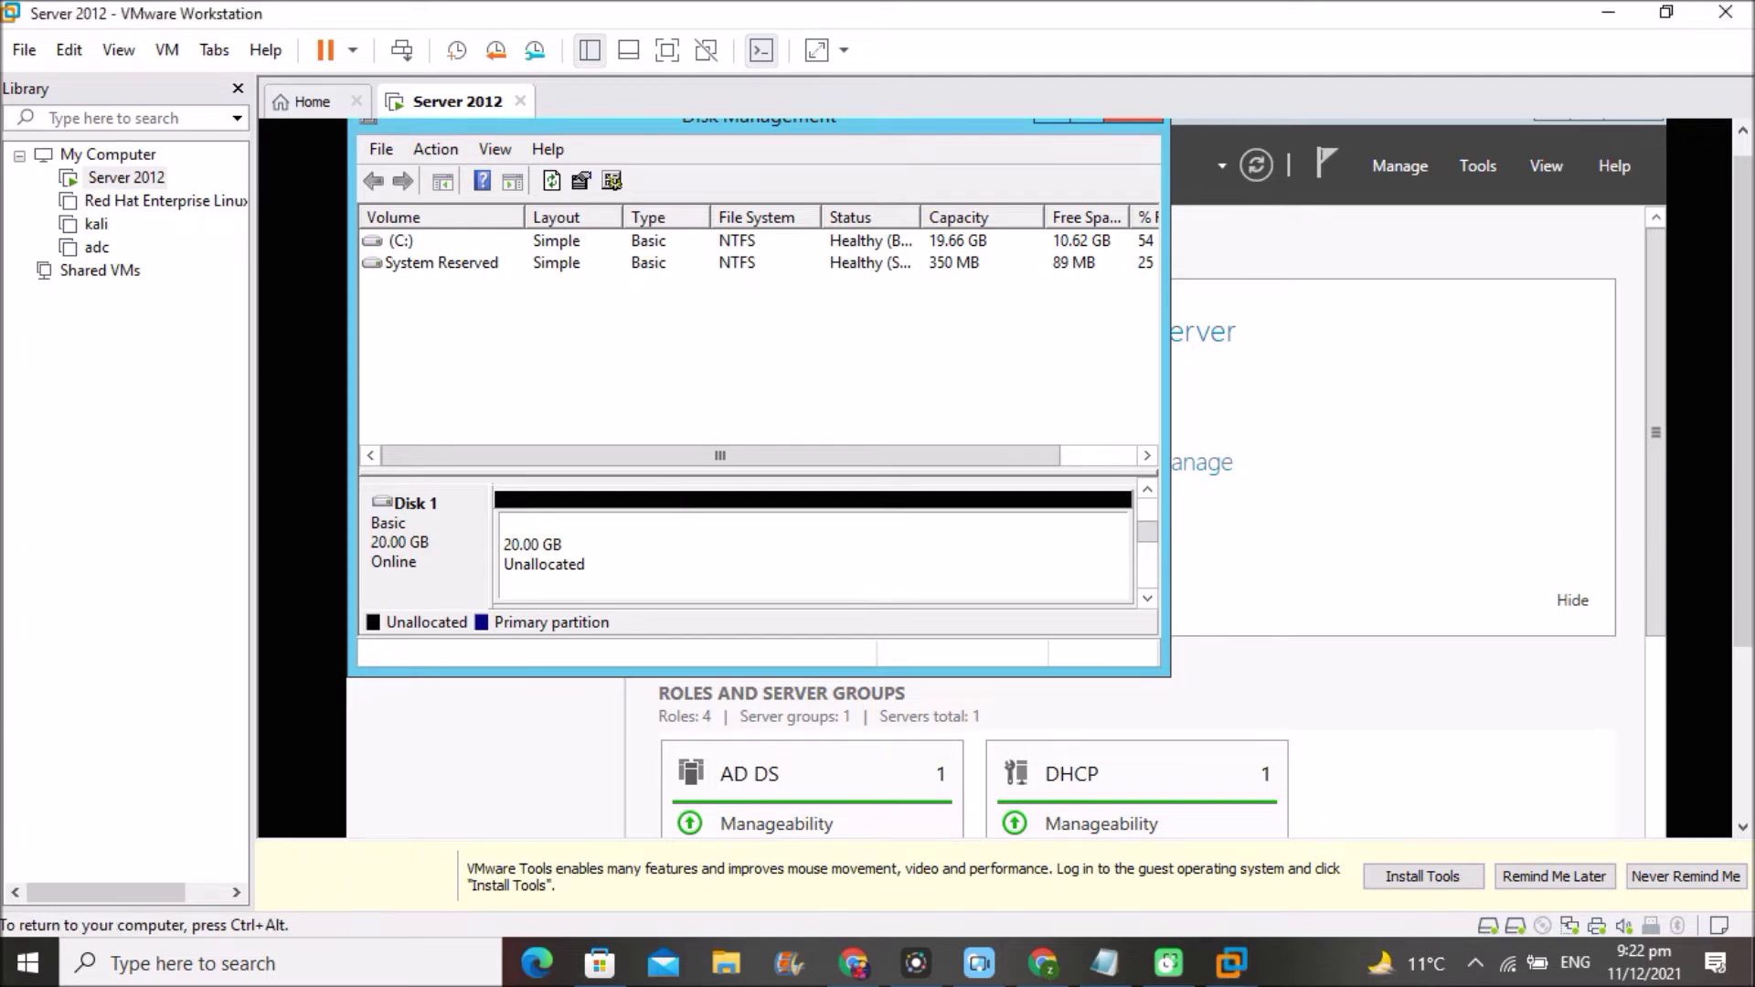
{"action": "right_click", "coordinate": [727, 541]}
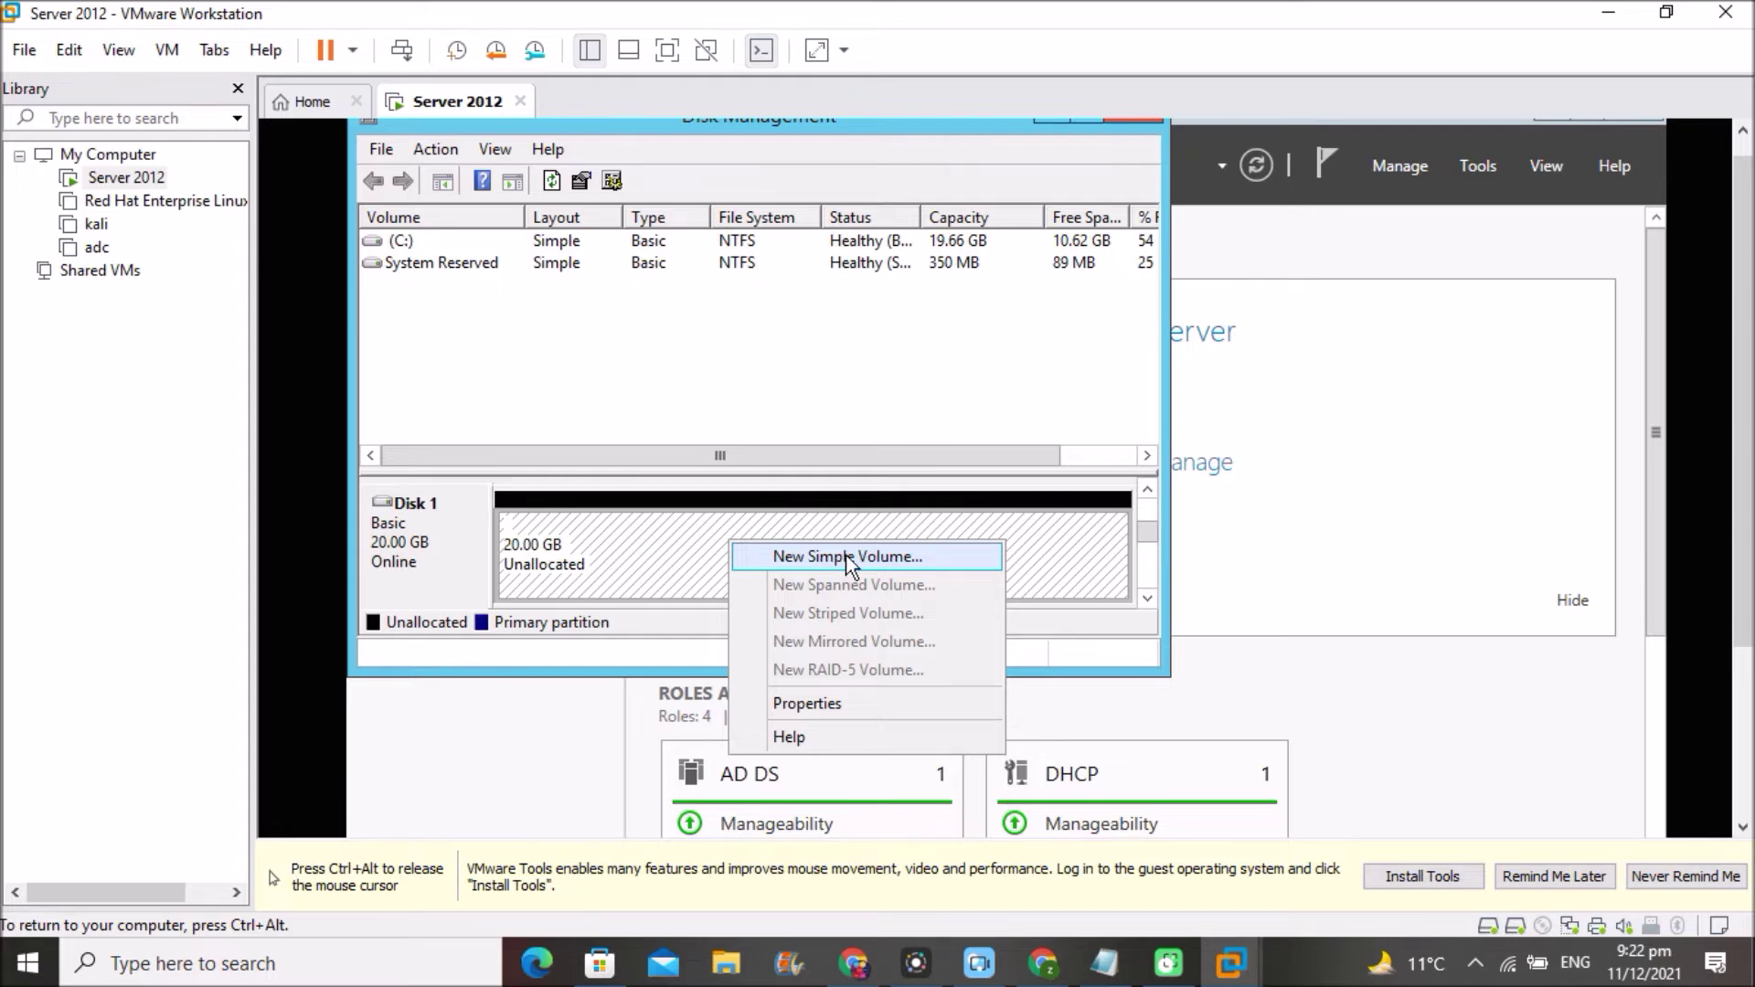
{"action": "left_click", "coordinate": [846, 557]}
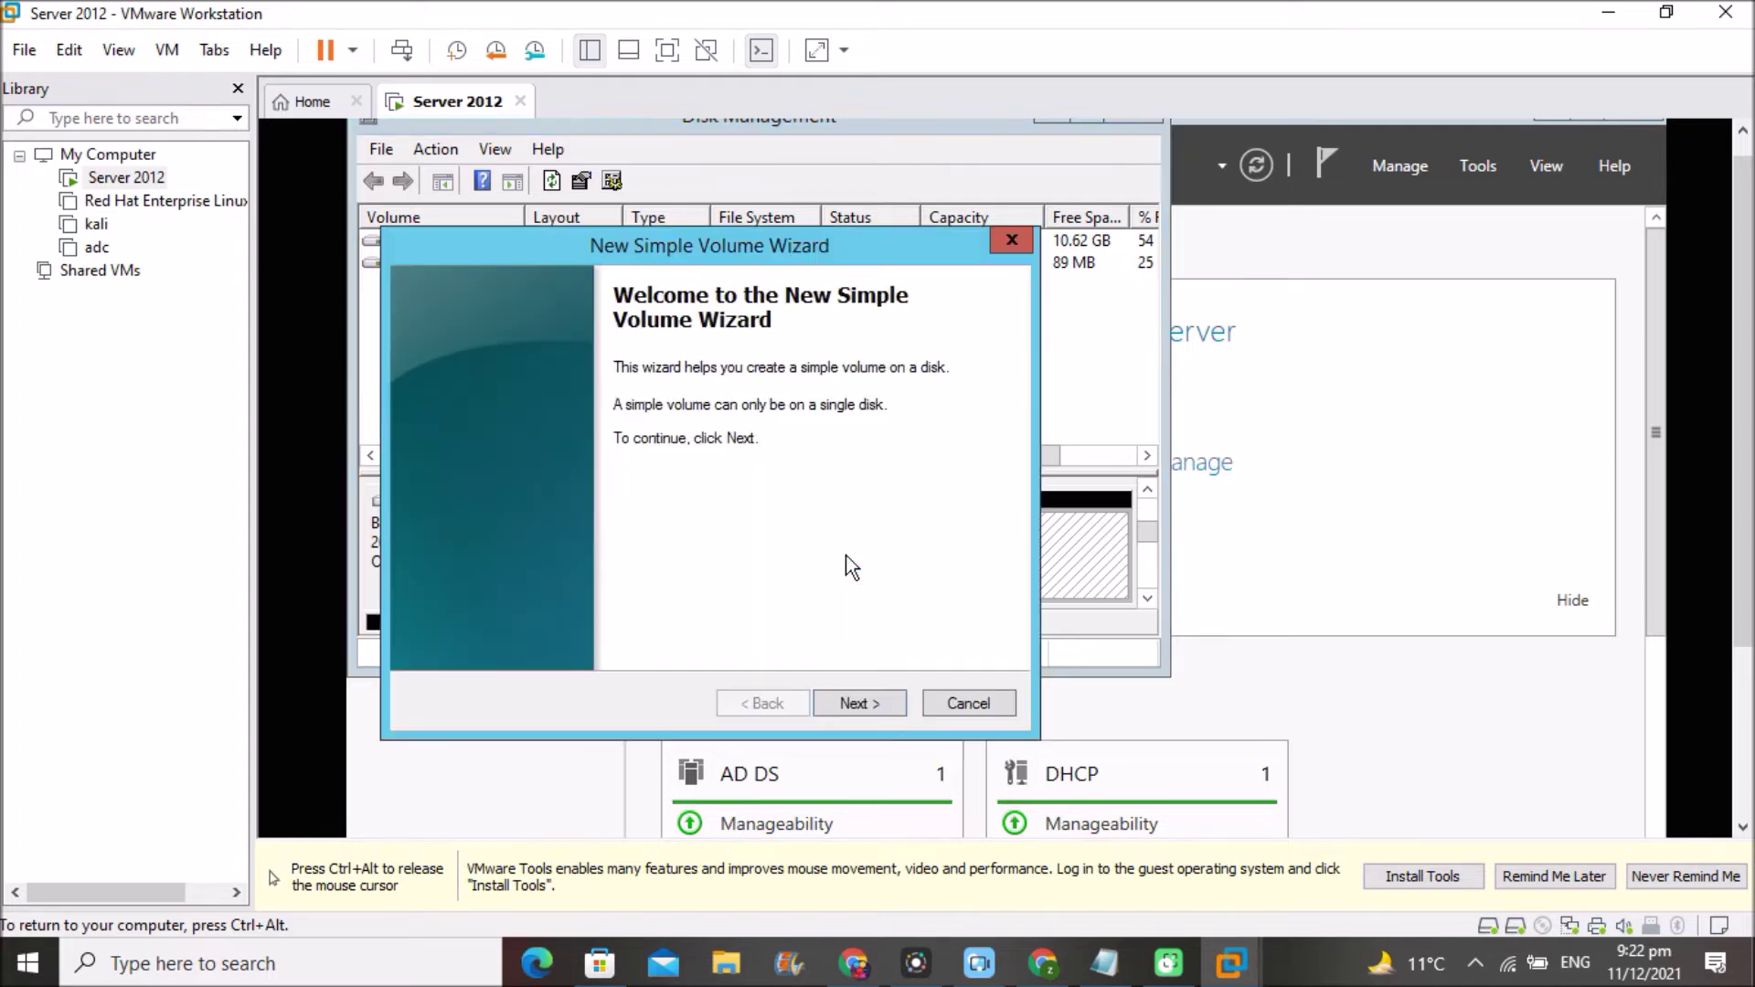
{"action": "left_click", "coordinate": [854, 704]}
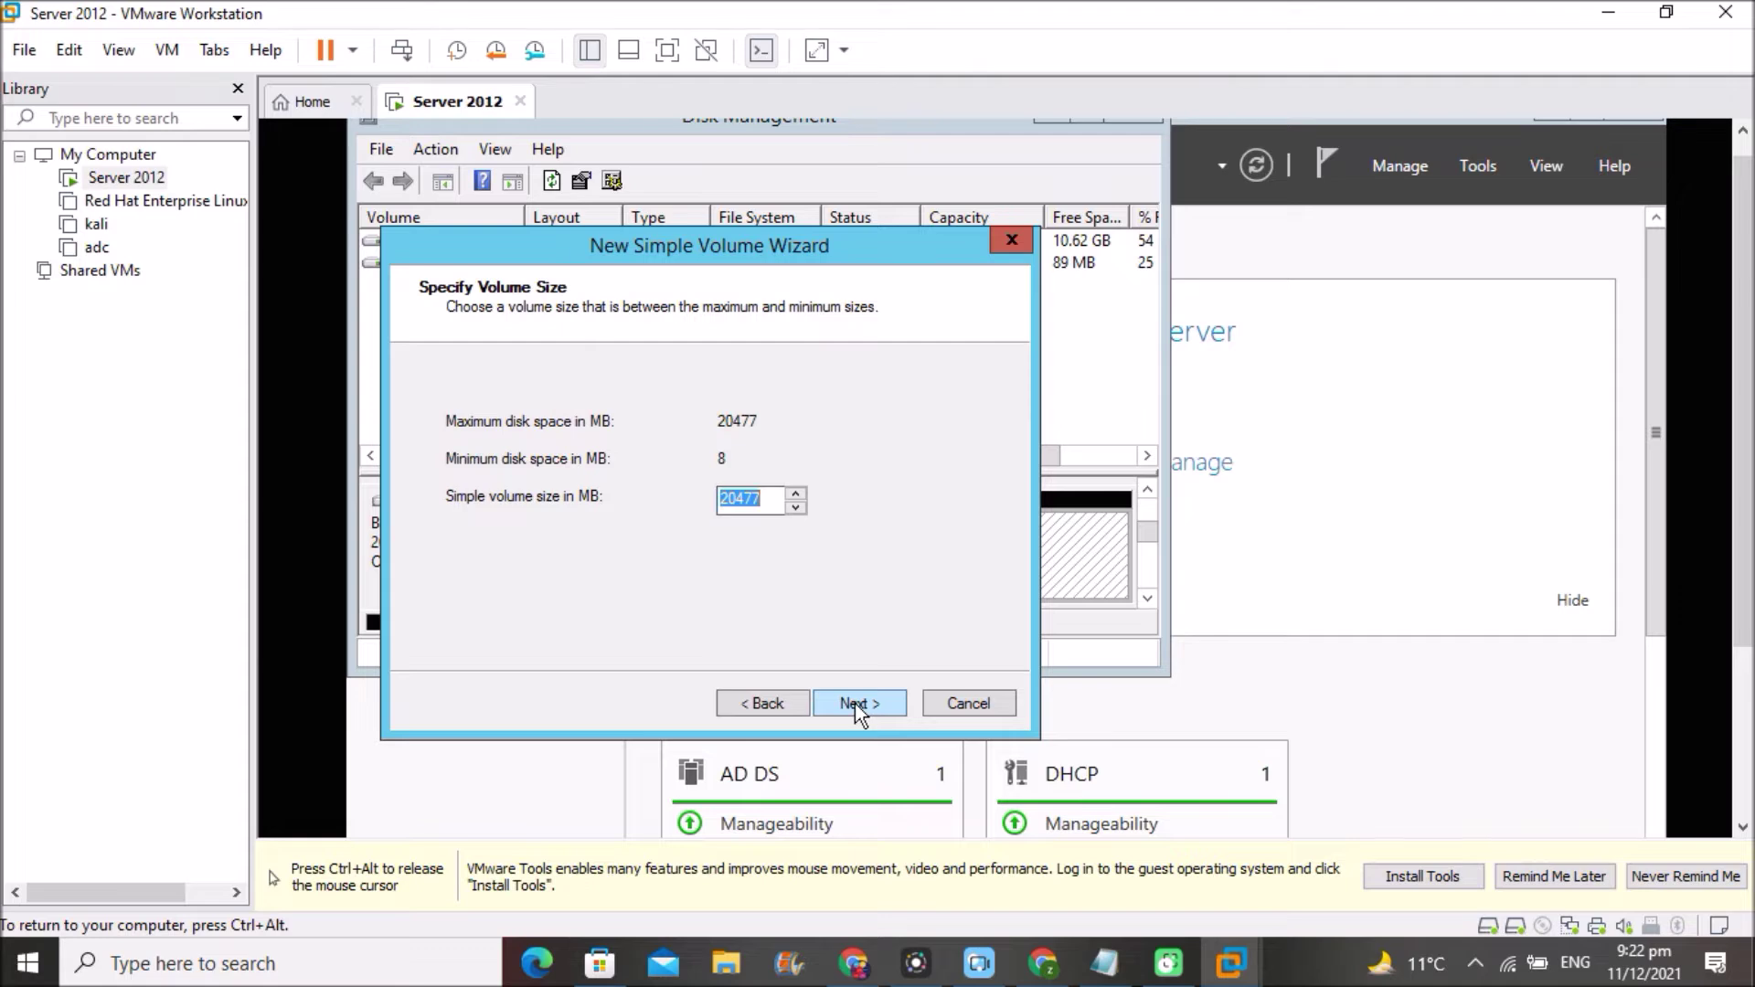
{"action": "left_click", "coordinate": [854, 704]}
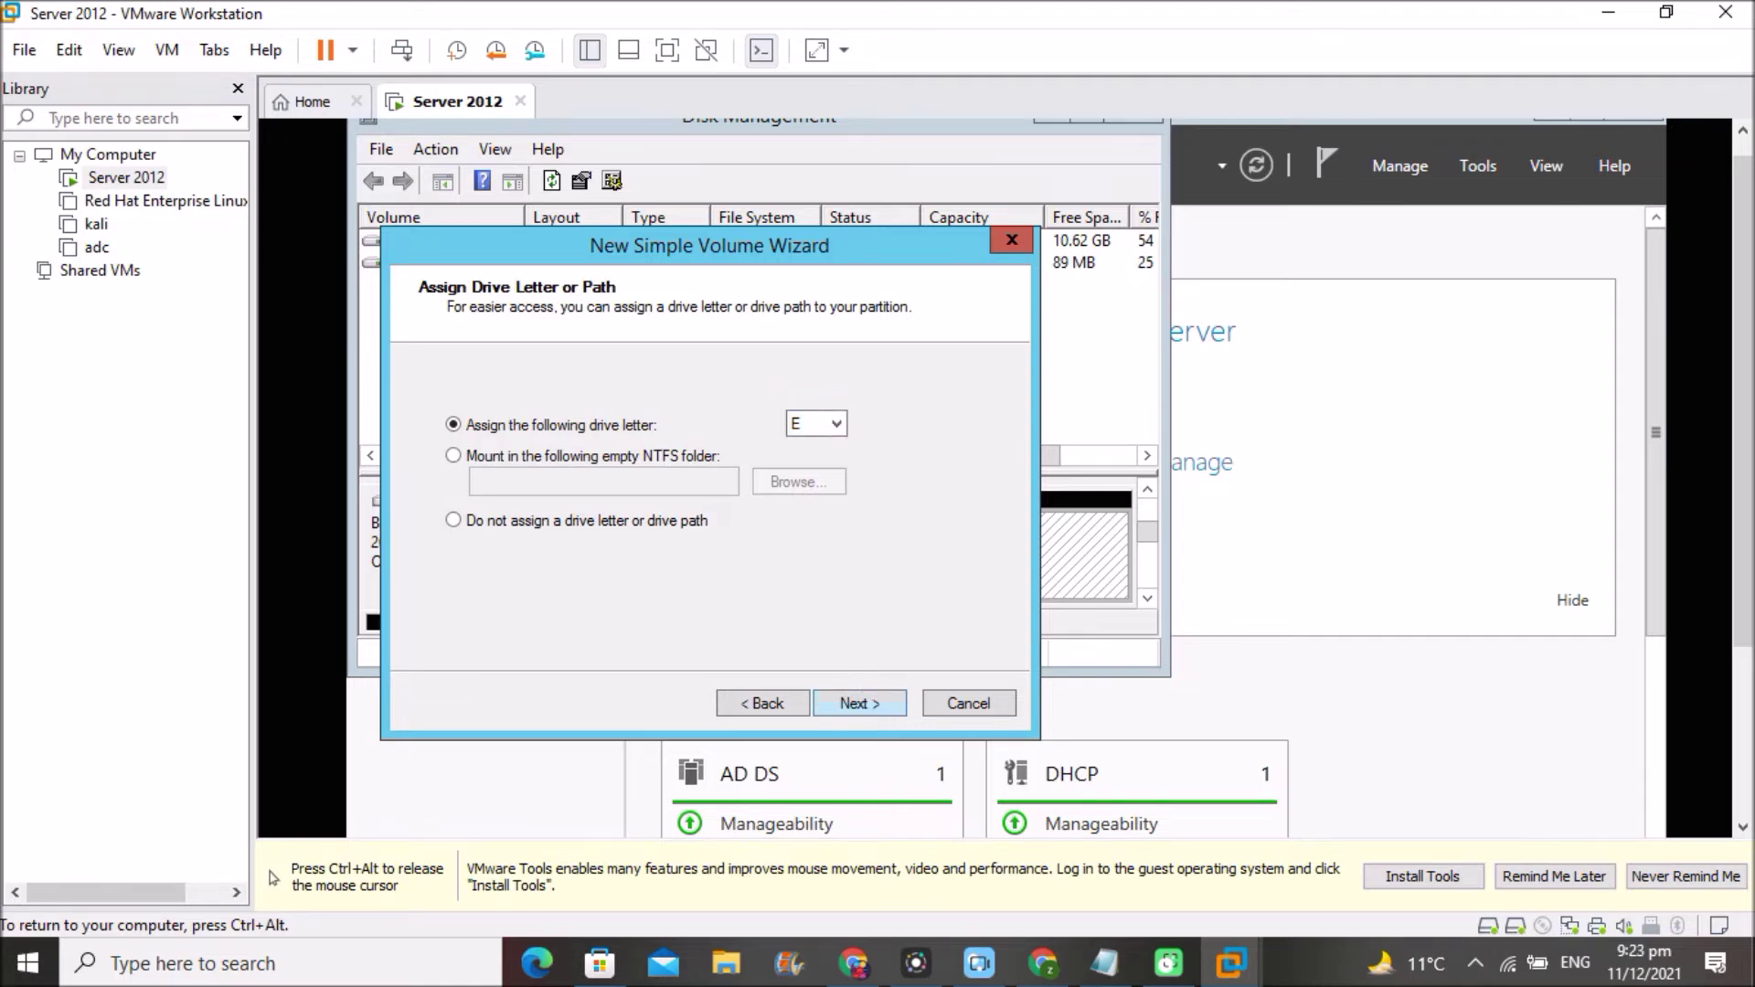
{"action": "left_click", "coordinate": [834, 425]}
{"action": "left_click", "coordinate": [834, 426]}
- Label the volume backup-disk, keep NTFS with quick format, and finish the wizard
{"action": "left_click", "coordinate": [850, 704]}
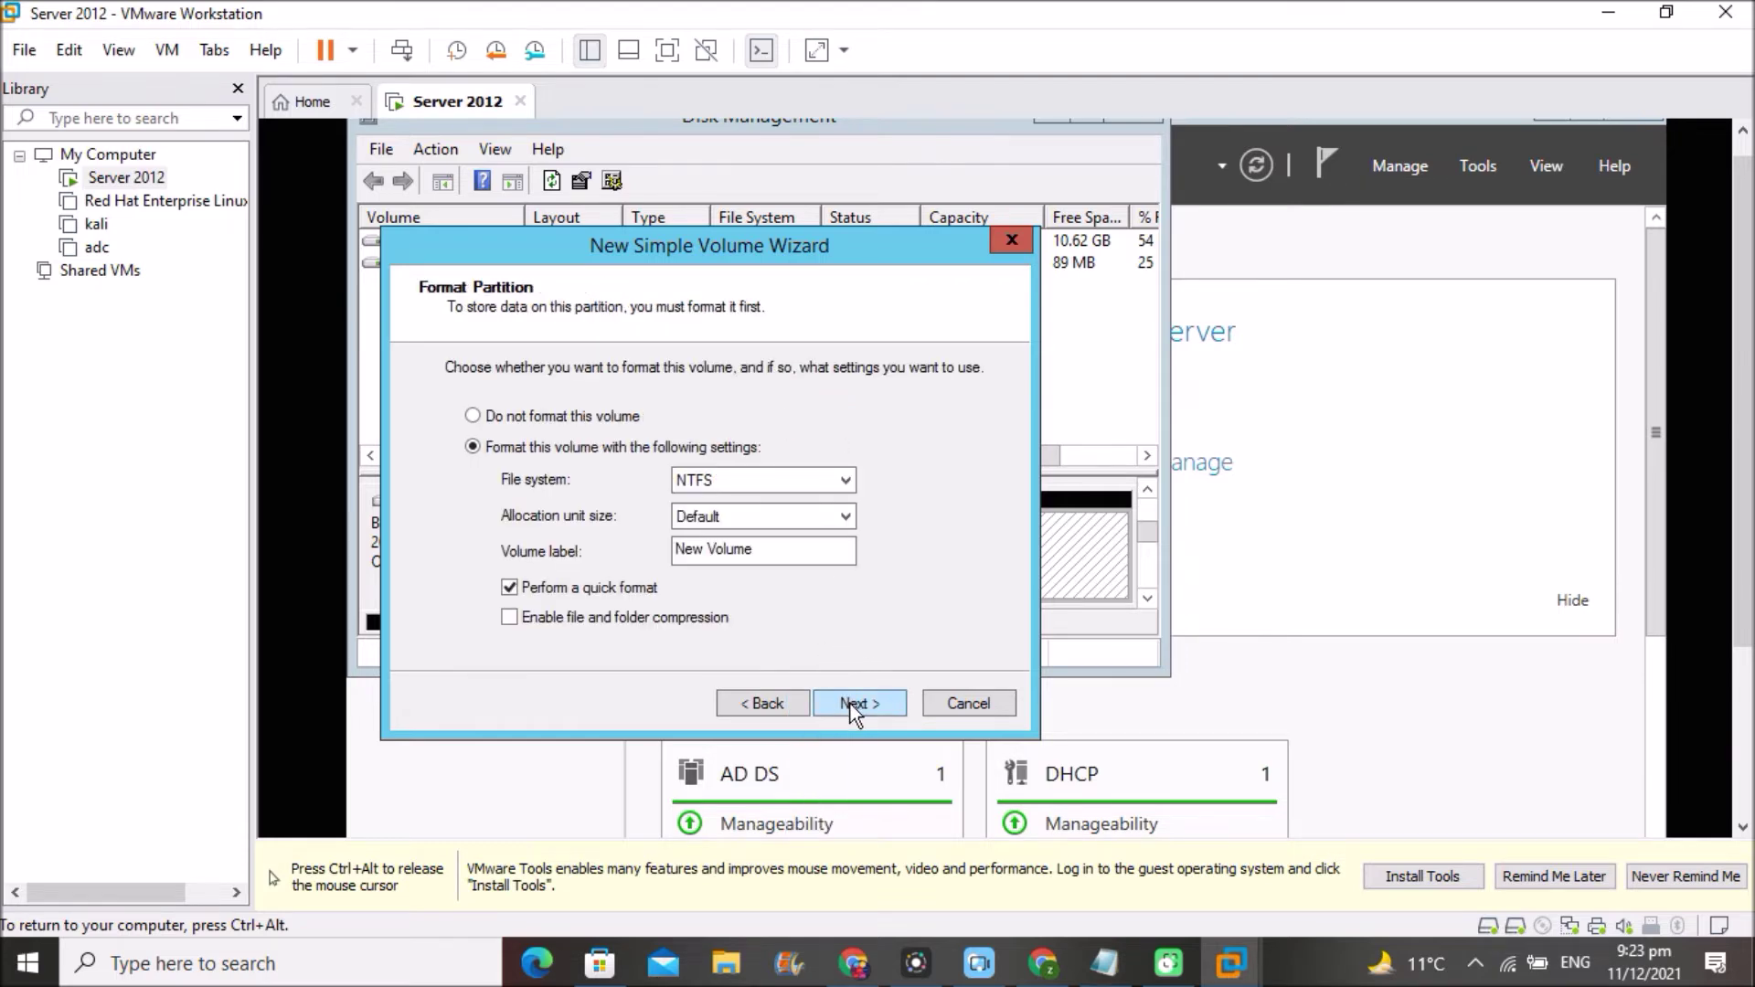
{"action": "left_click", "coordinate": [769, 550]}
{"action": "key", "text": "BackSpace"}
{"action": "key", "text": "BackSpace"}
{"action": "key", "text": "BackSpace"}
{"action": "key", "text": "BackSpace"}
{"action": "key", "text": "BackSpace"}
{"action": "key", "text": "BackSpace"}
{"action": "key", "text": "BackSpace"}
{"action": "key", "text": "BackSpace"}
{"action": "key", "text": "BackSpace"}
{"action": "key", "text": "BackSpace"}
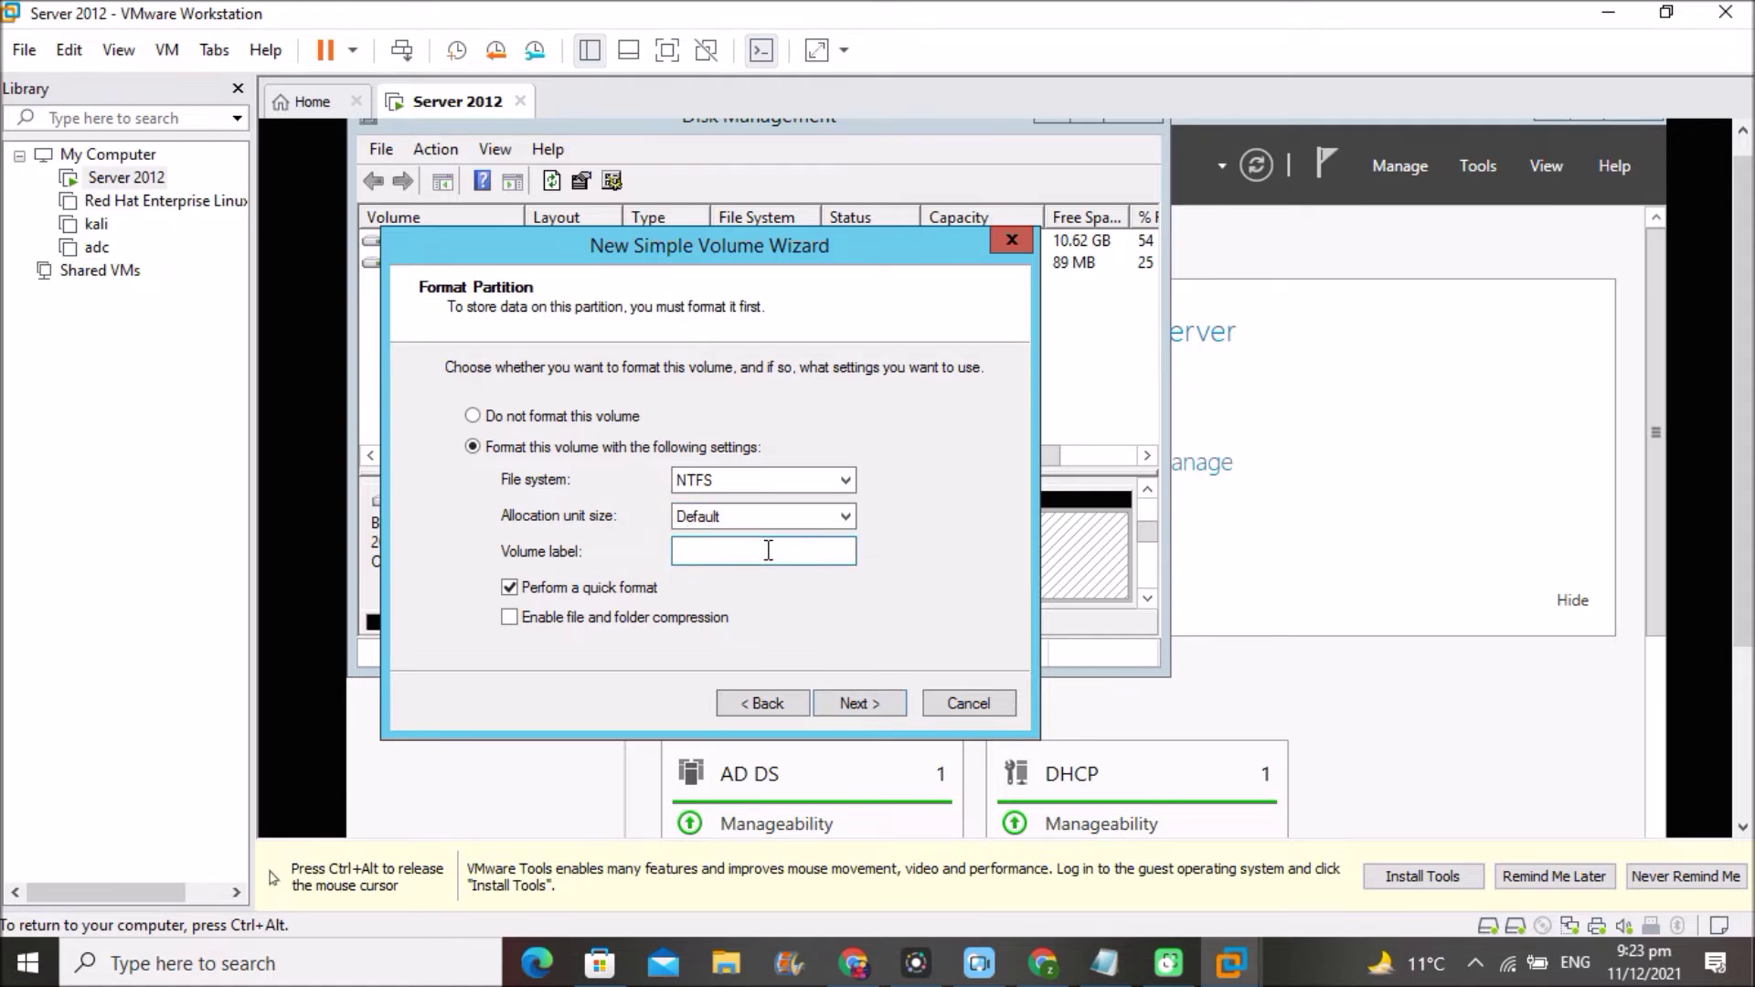
{"action": "type", "text": "backup-disk"}
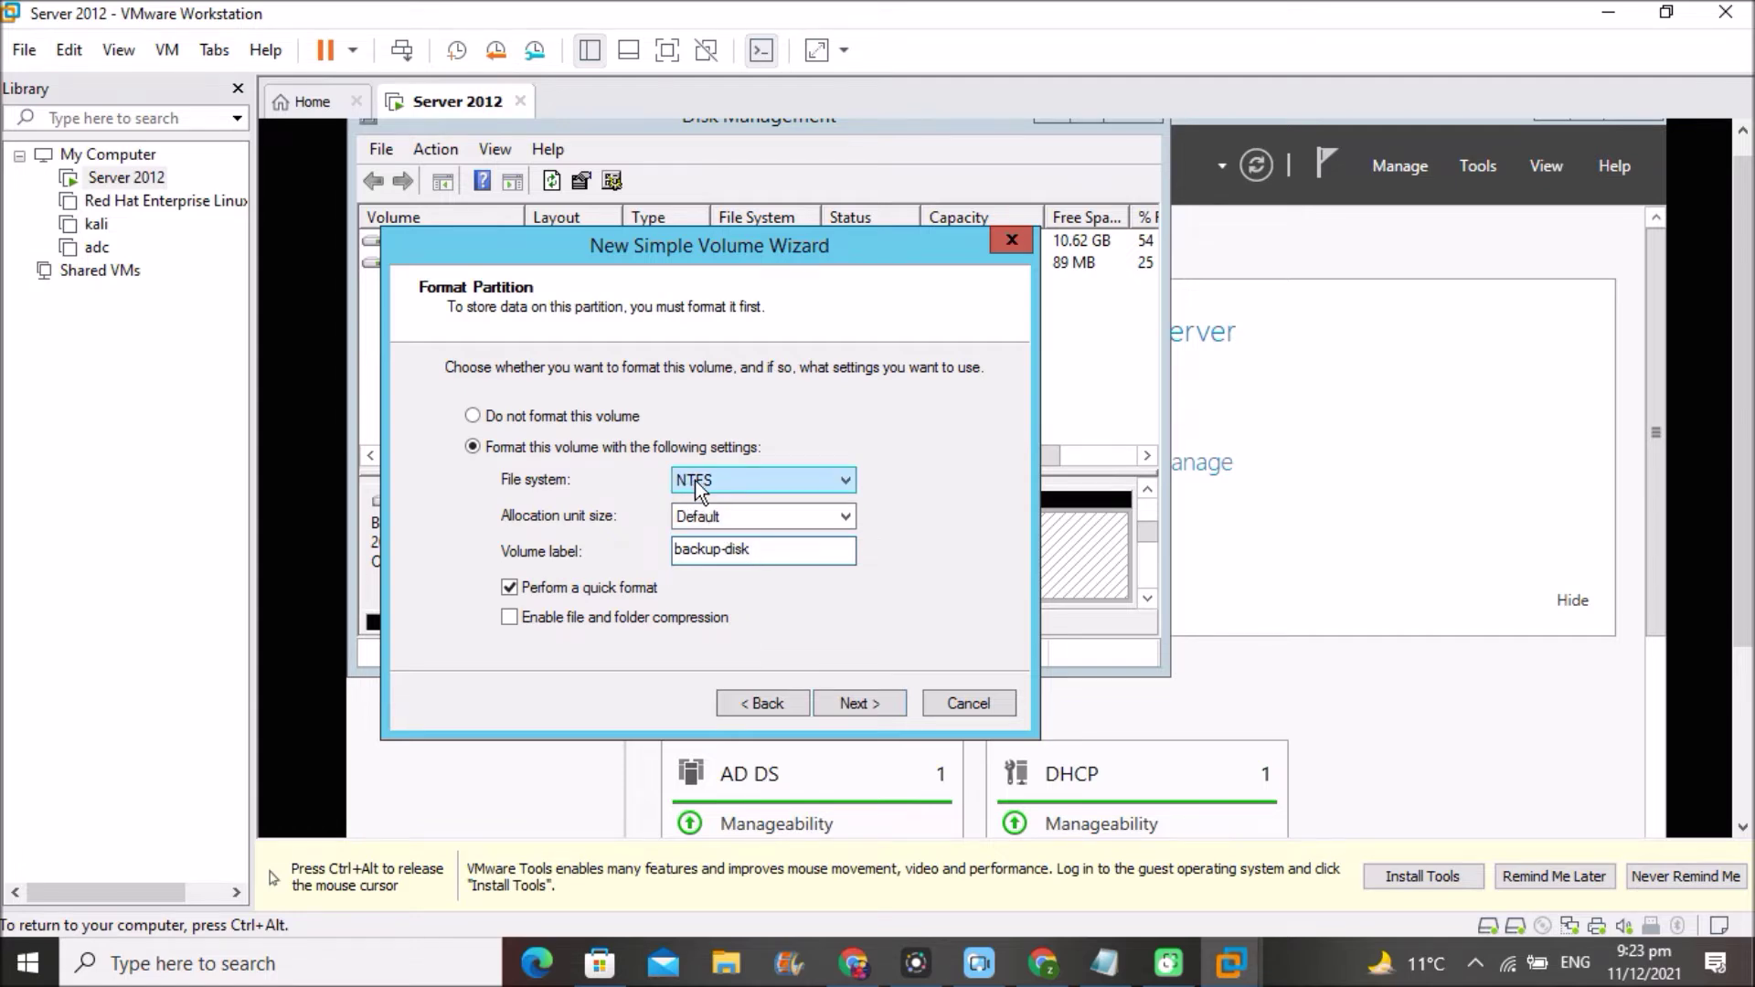
{"action": "left_click", "coordinate": [847, 480]}
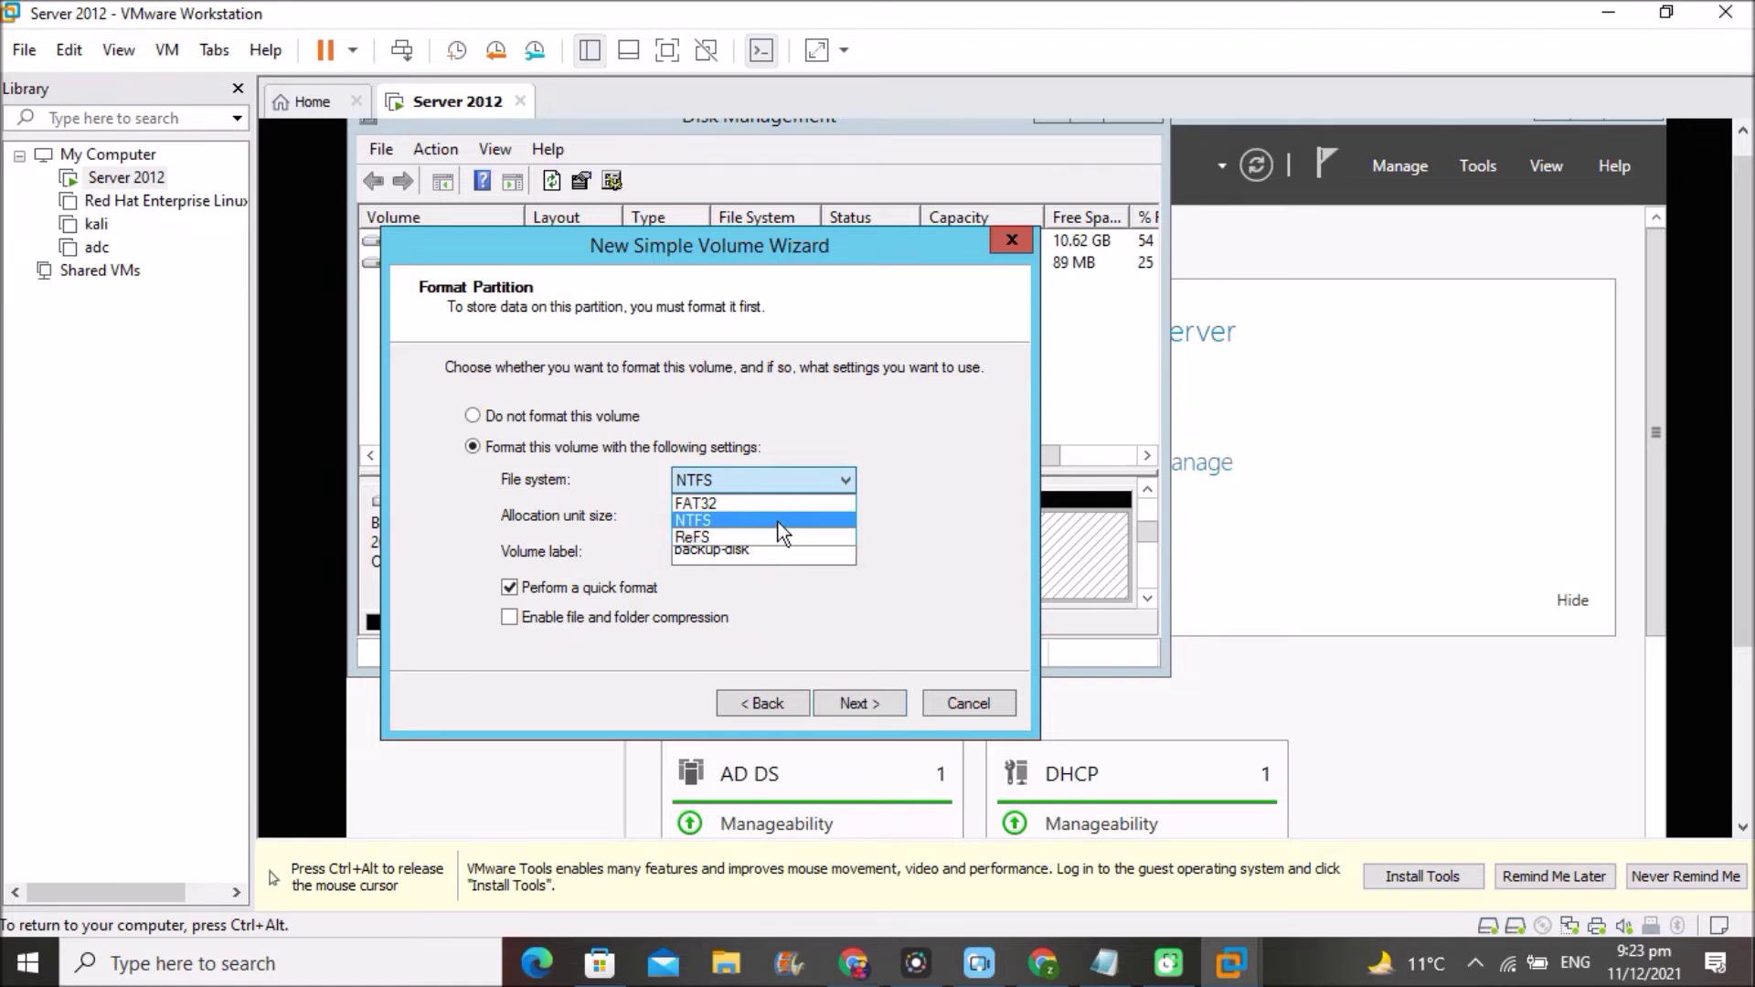
{"action": "left_click", "coordinate": [846, 474]}
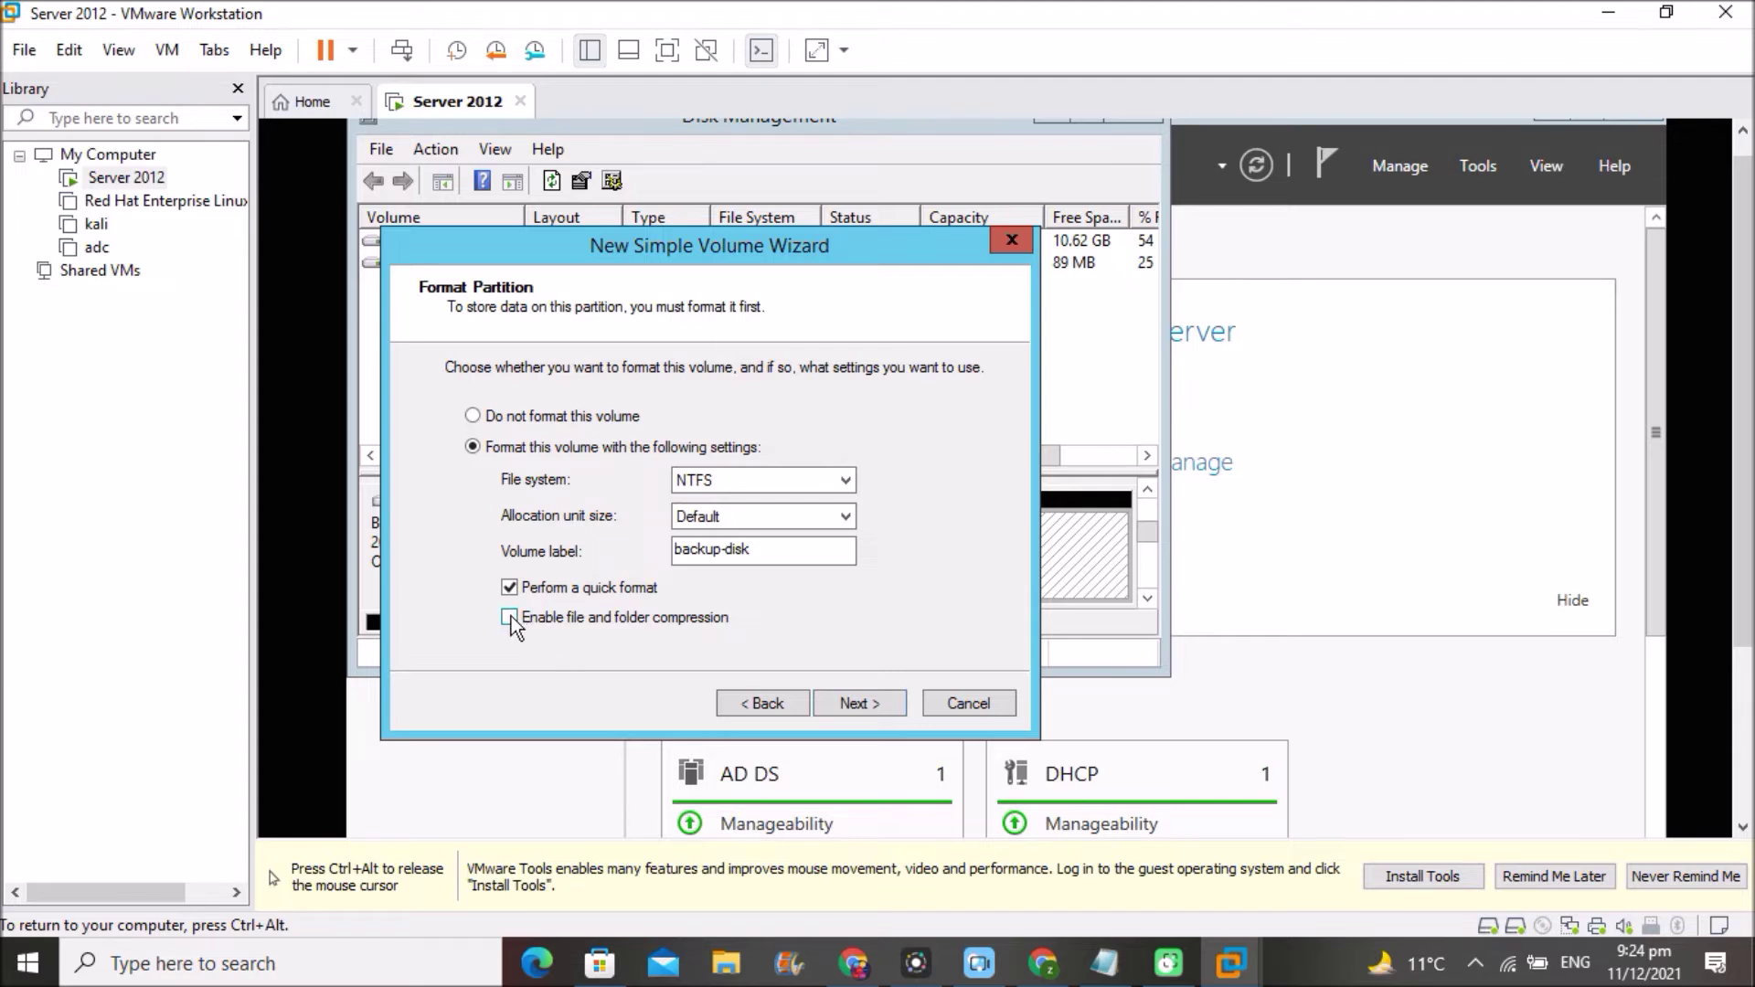
{"action": "left_click", "coordinate": [848, 704]}
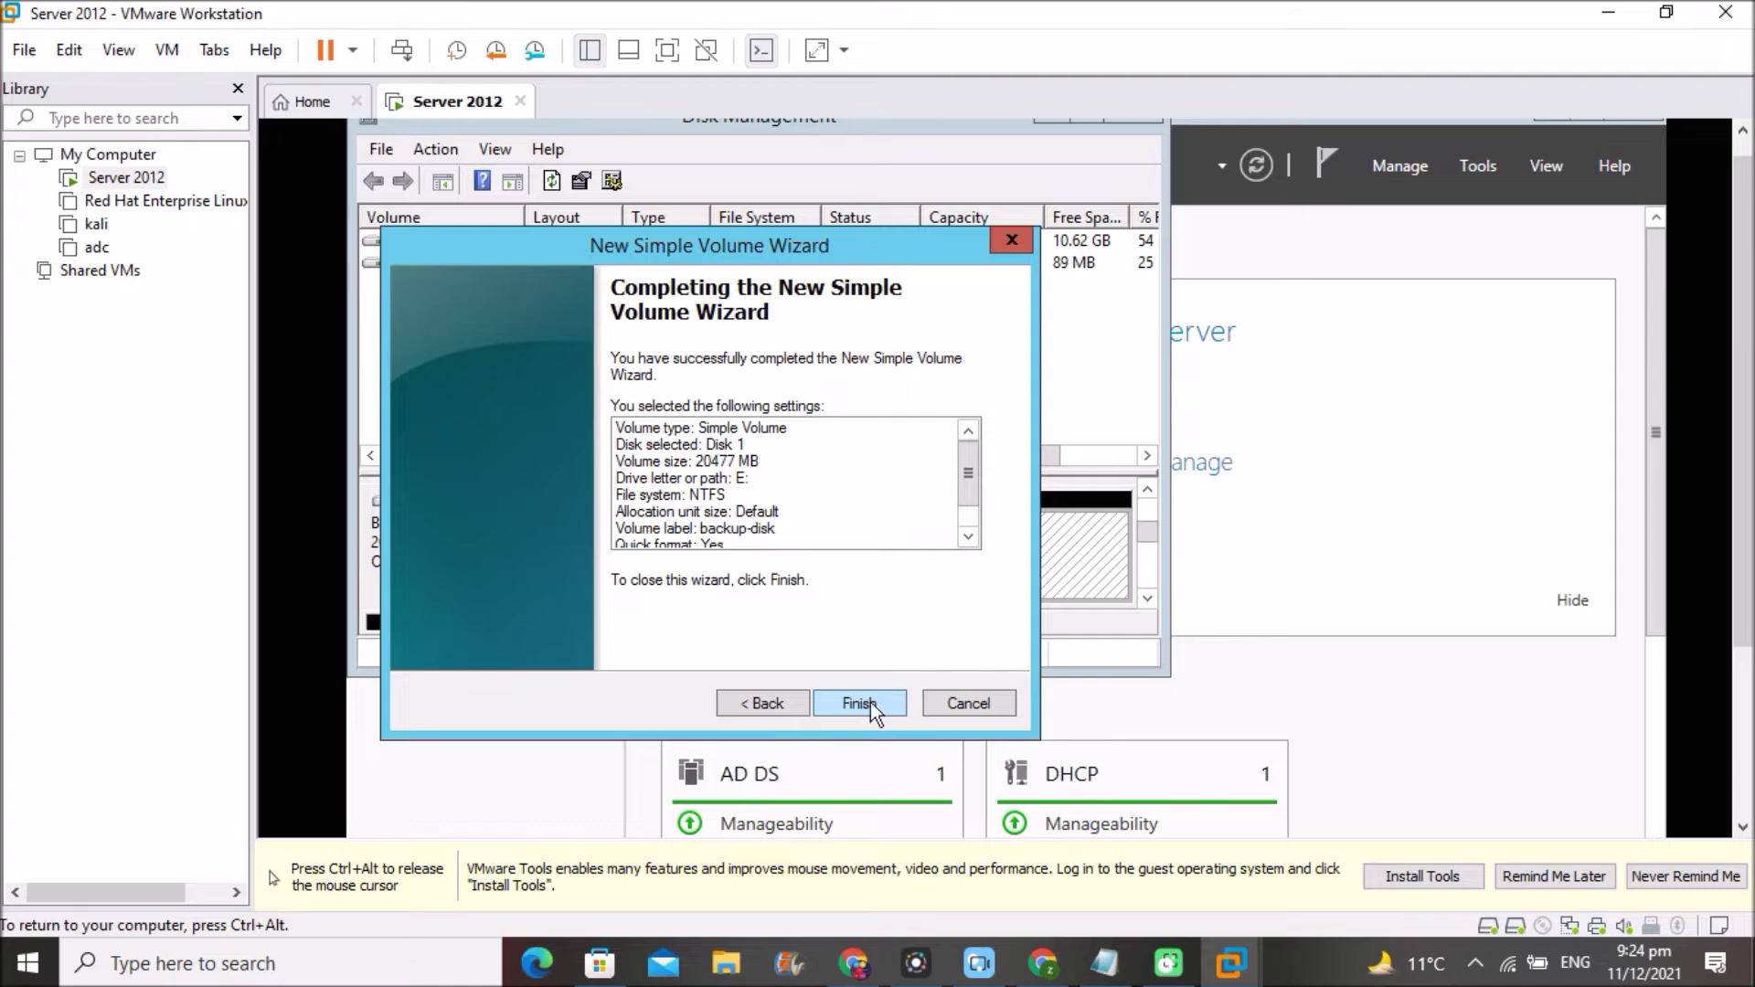
{"action": "left_click", "coordinate": [845, 702]}
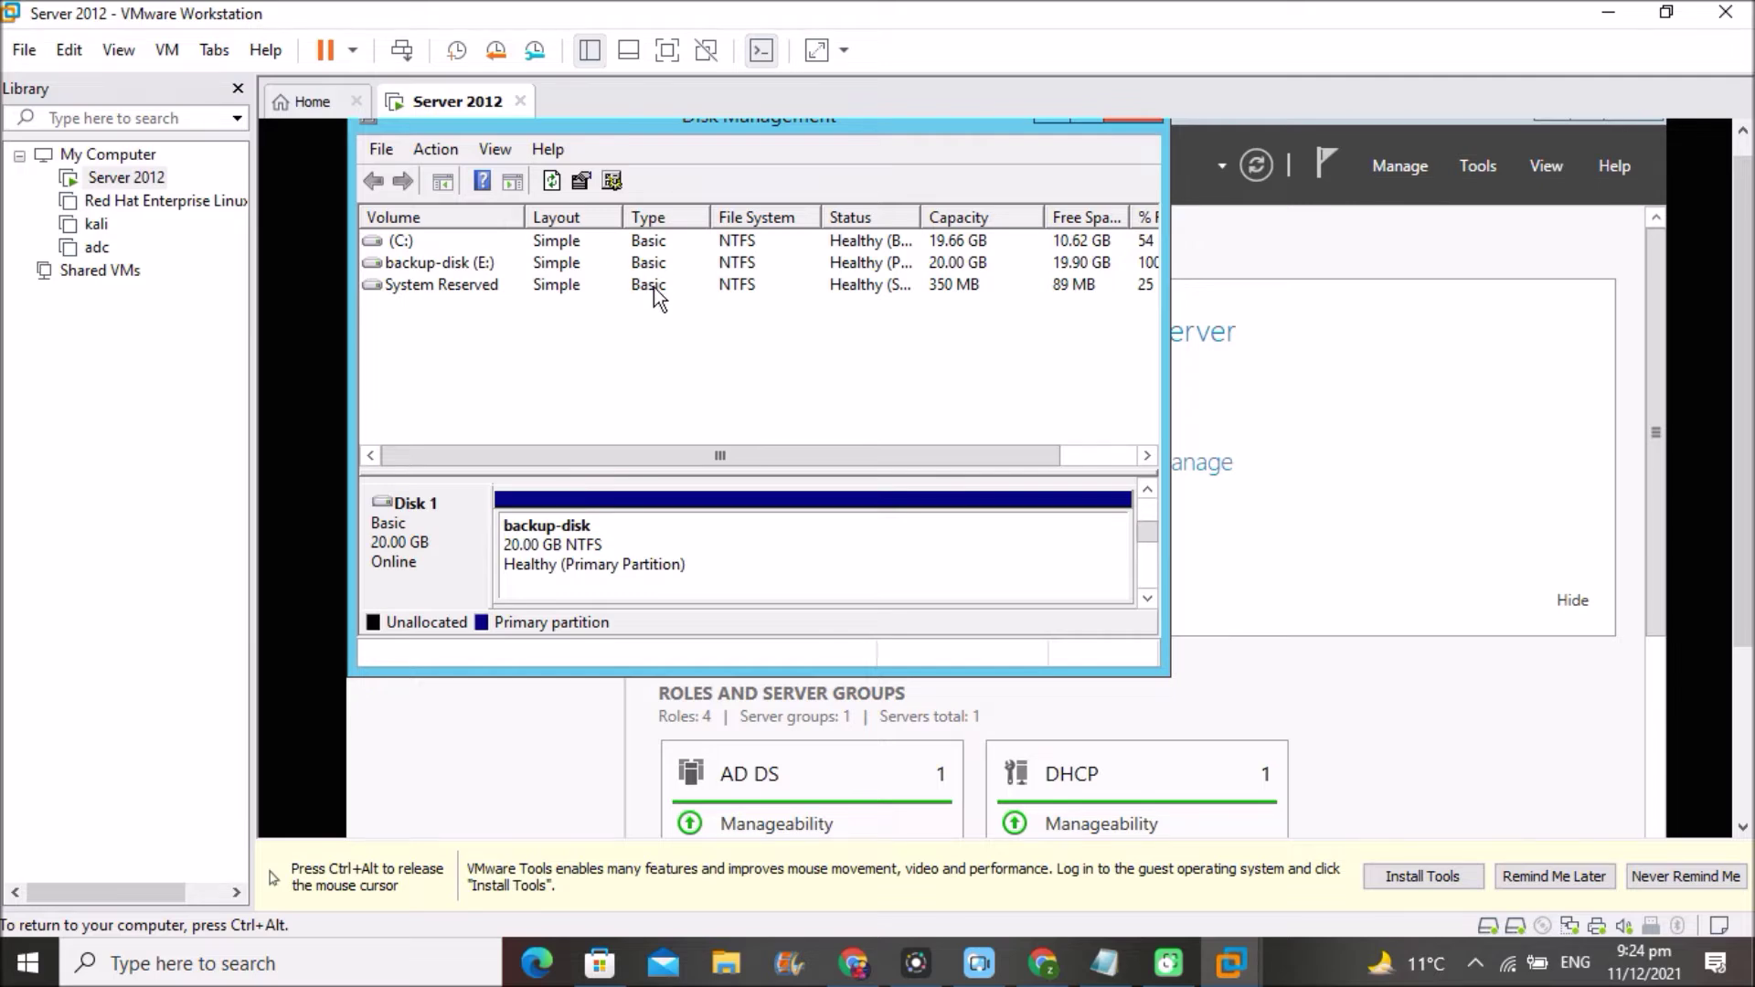
- Close Disk Management and open File Explorer on This PC inside the guest
{"action": "key", "text": "ctrl+alt"}
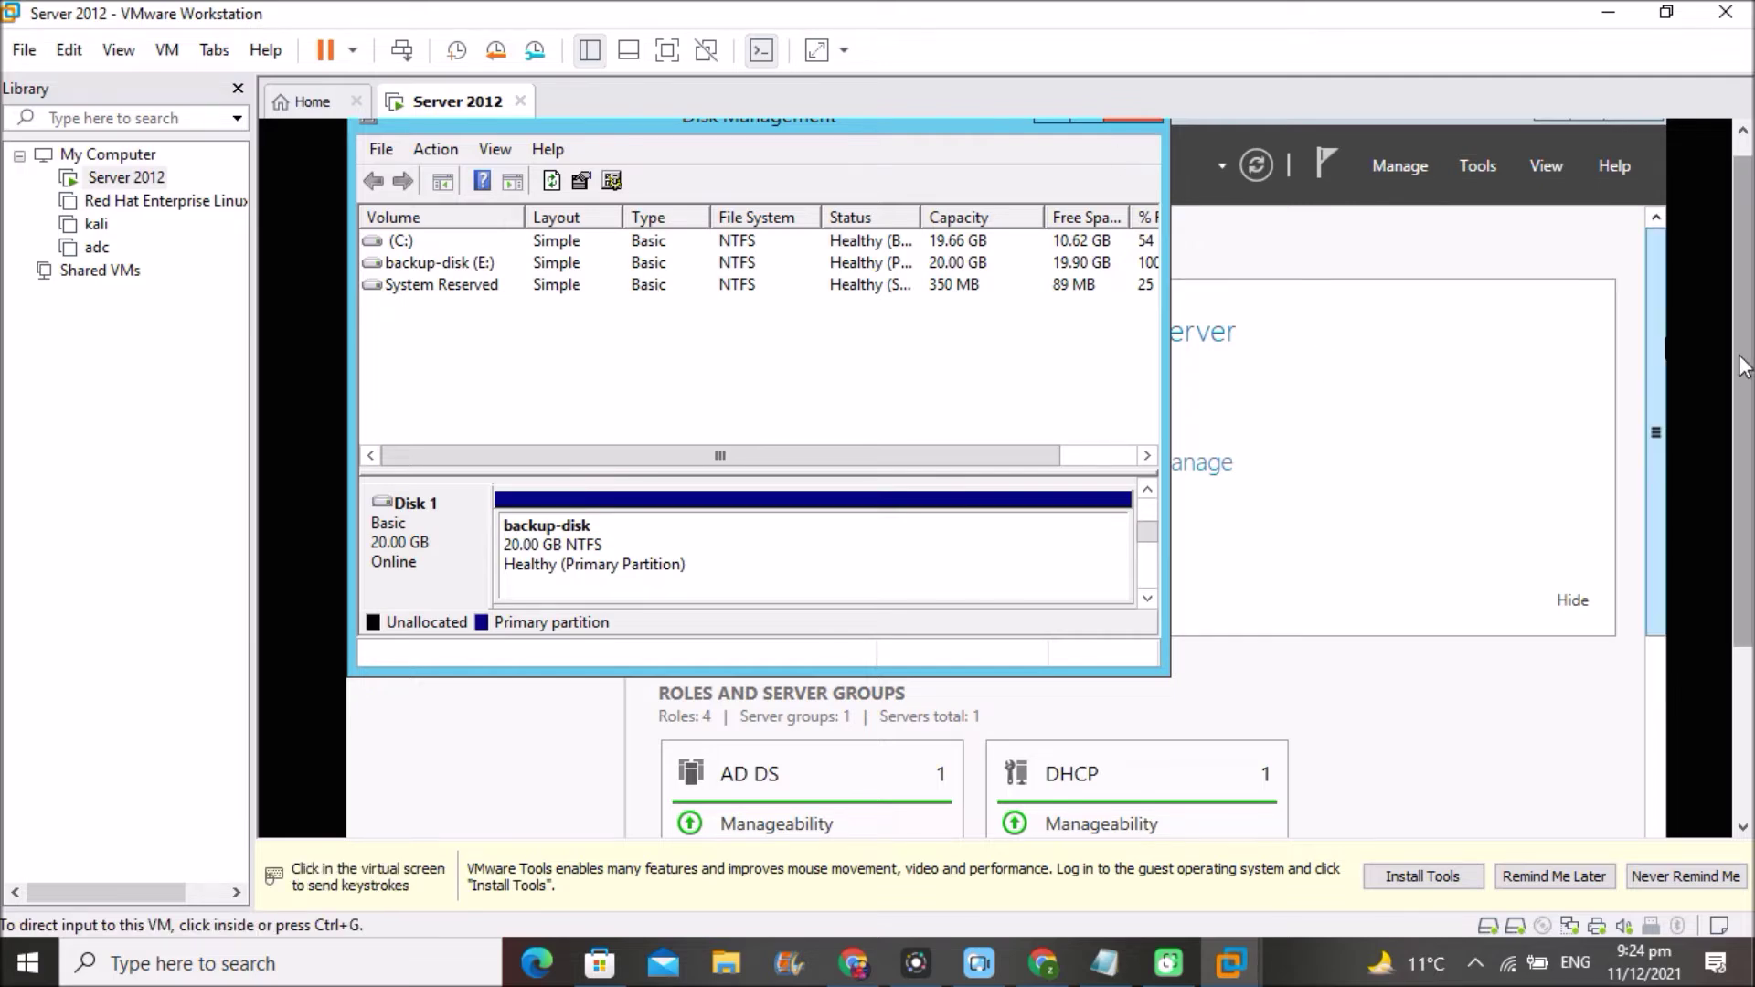
{"action": "scroll", "coordinate": [1742, 366], "scroll_direction": "up", "scroll_amount": 1}
{"action": "left_click", "coordinate": [1210, 146]}
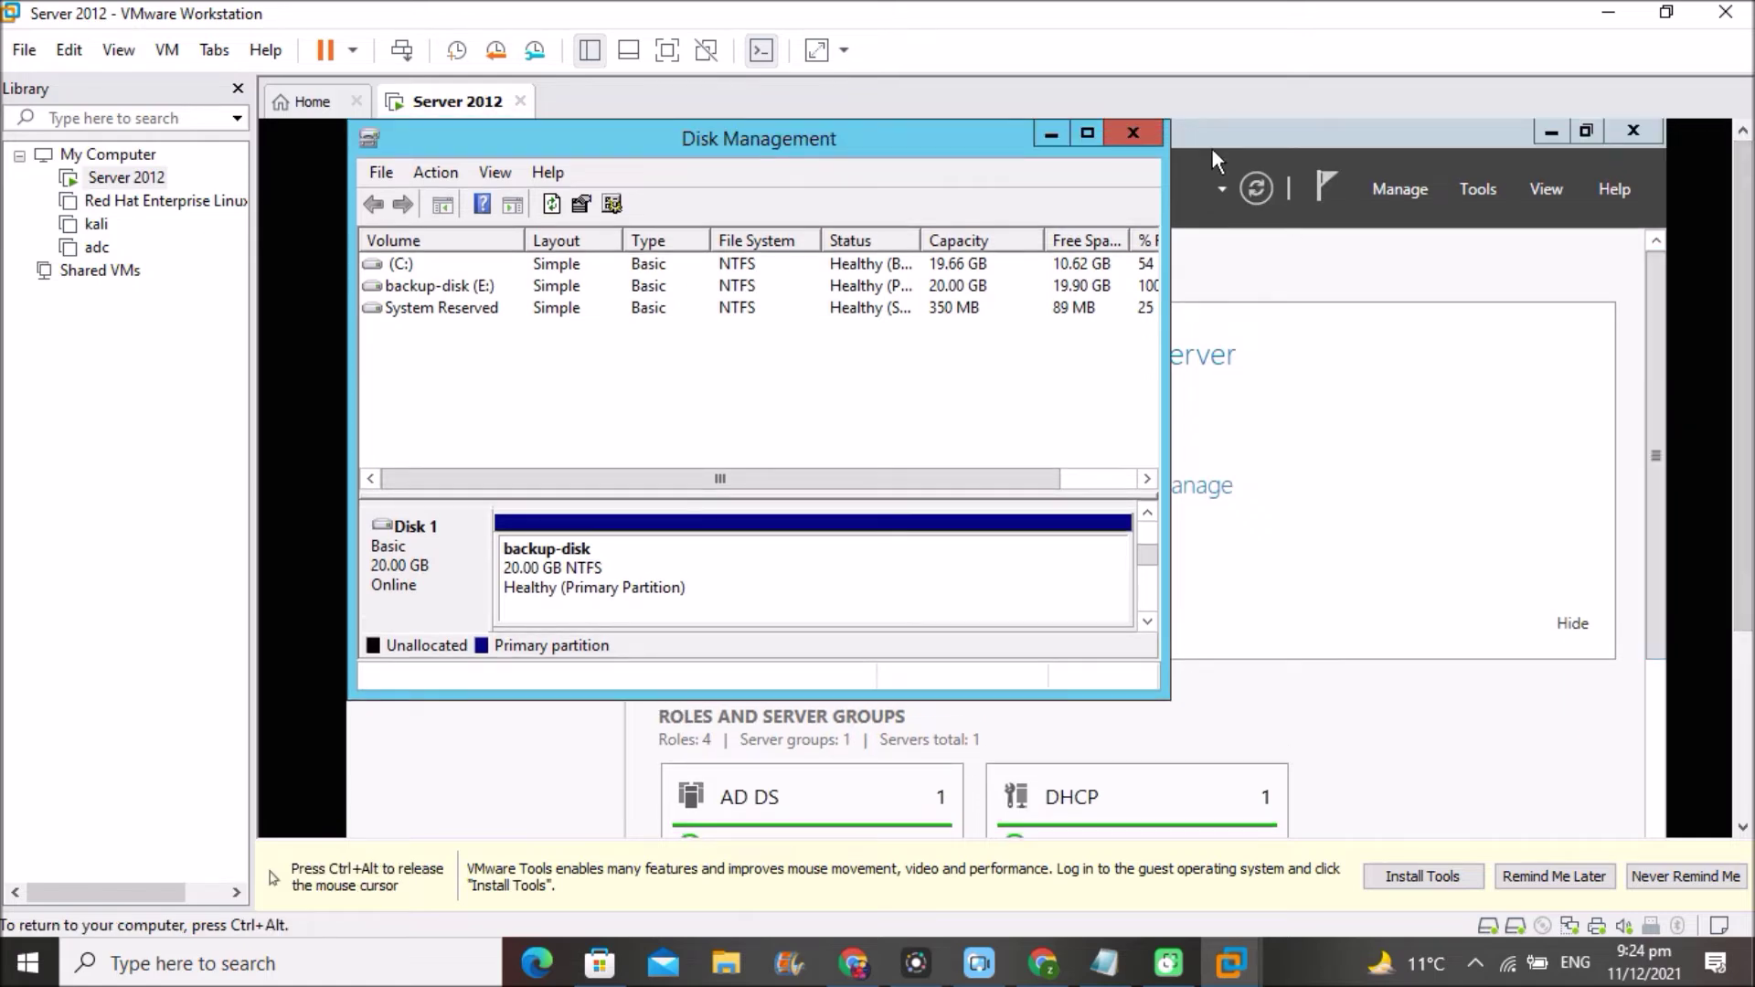
{"action": "left_click", "coordinate": [1123, 129]}
{"action": "key", "text": "ctrl+alt"}
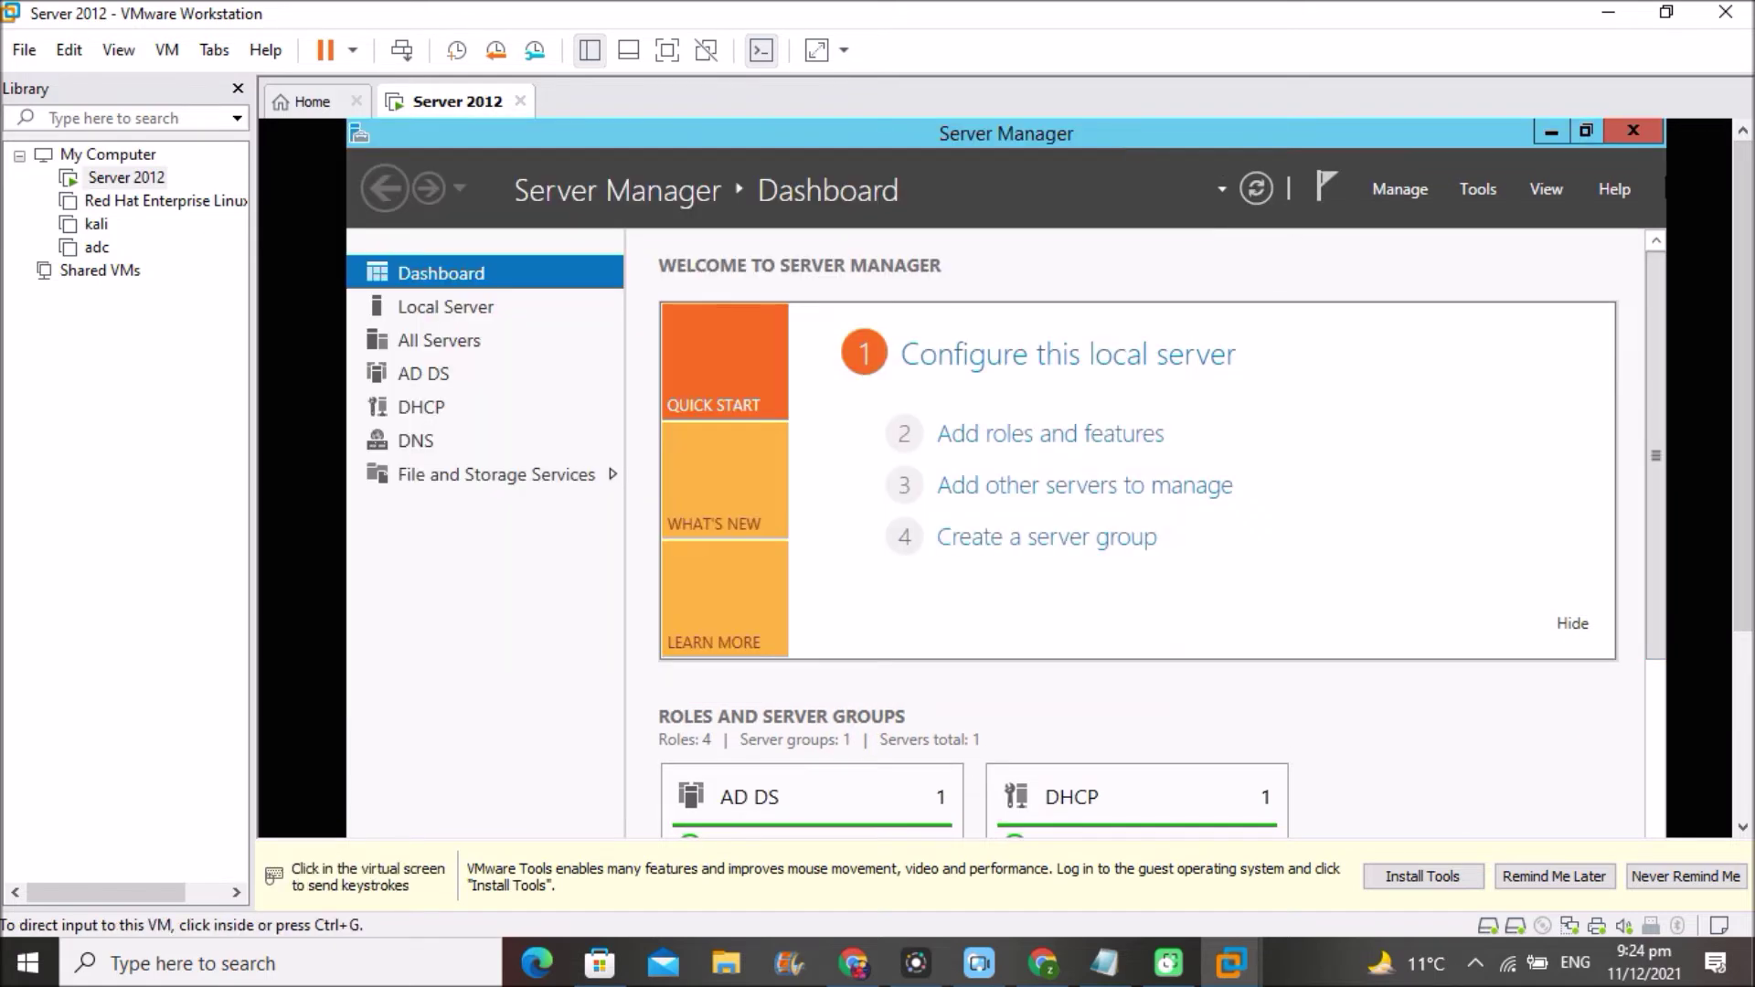
{"action": "left_click_drag", "start_coordinate": [1747, 211], "coordinate": [1746, 400]}
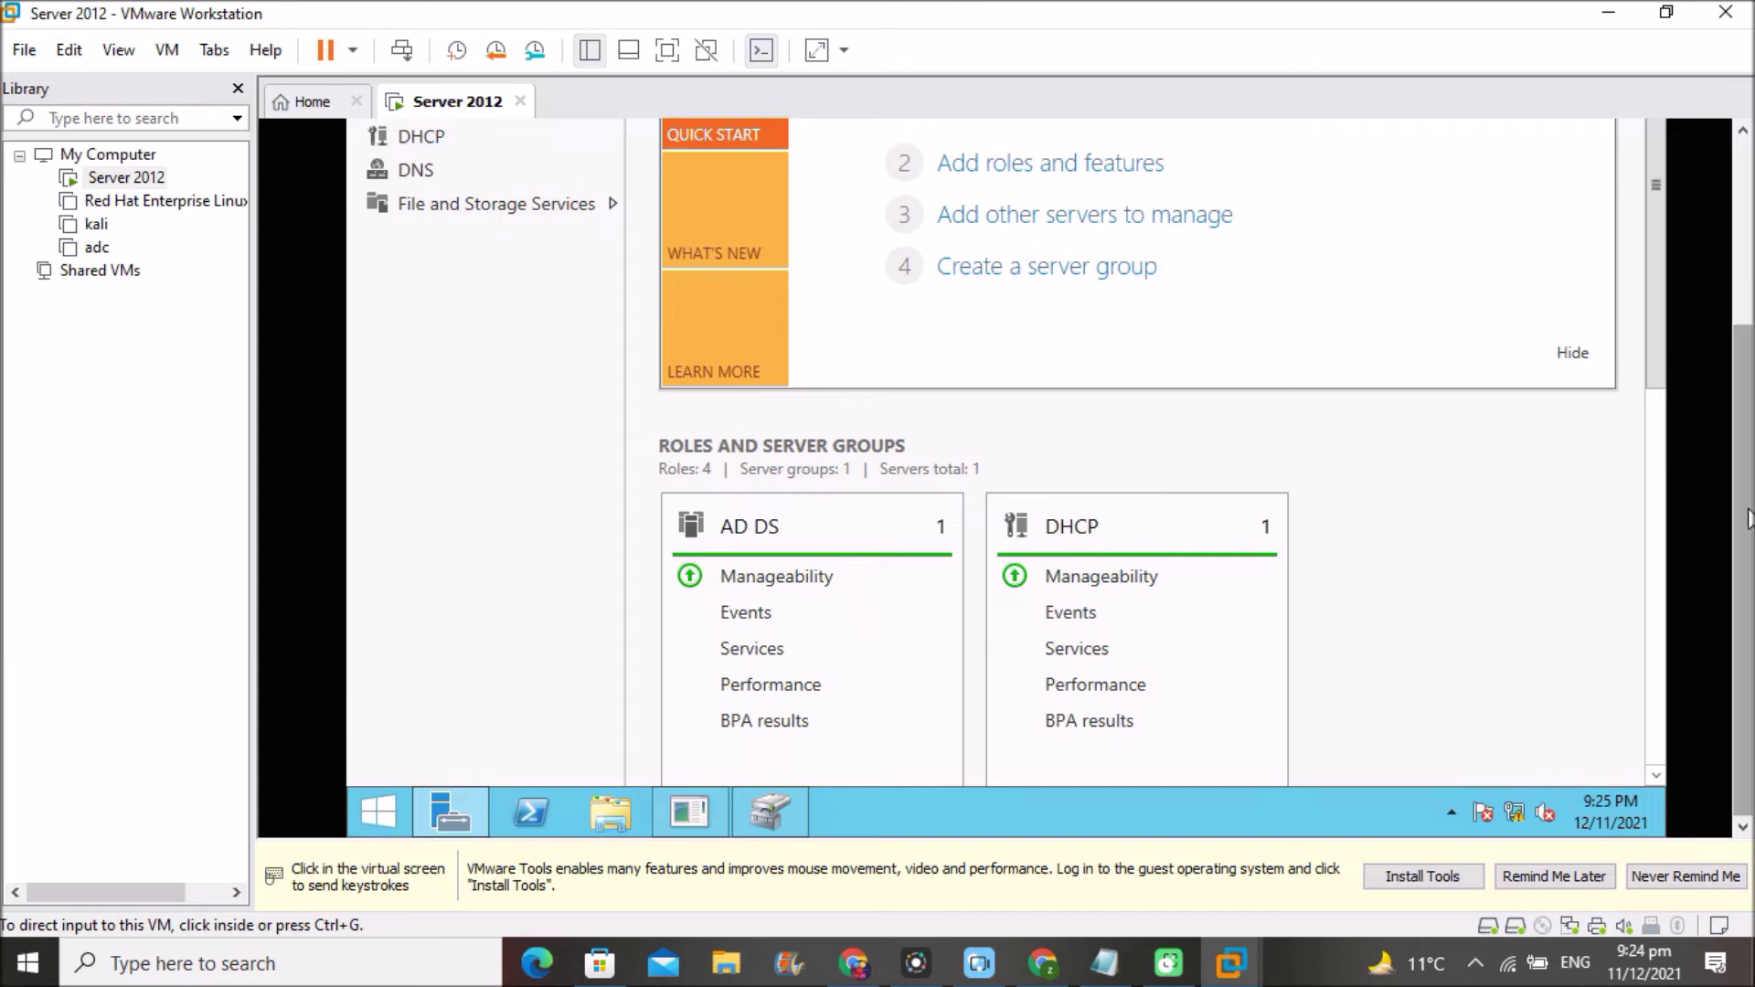
{"action": "left_click", "coordinate": [646, 608]}
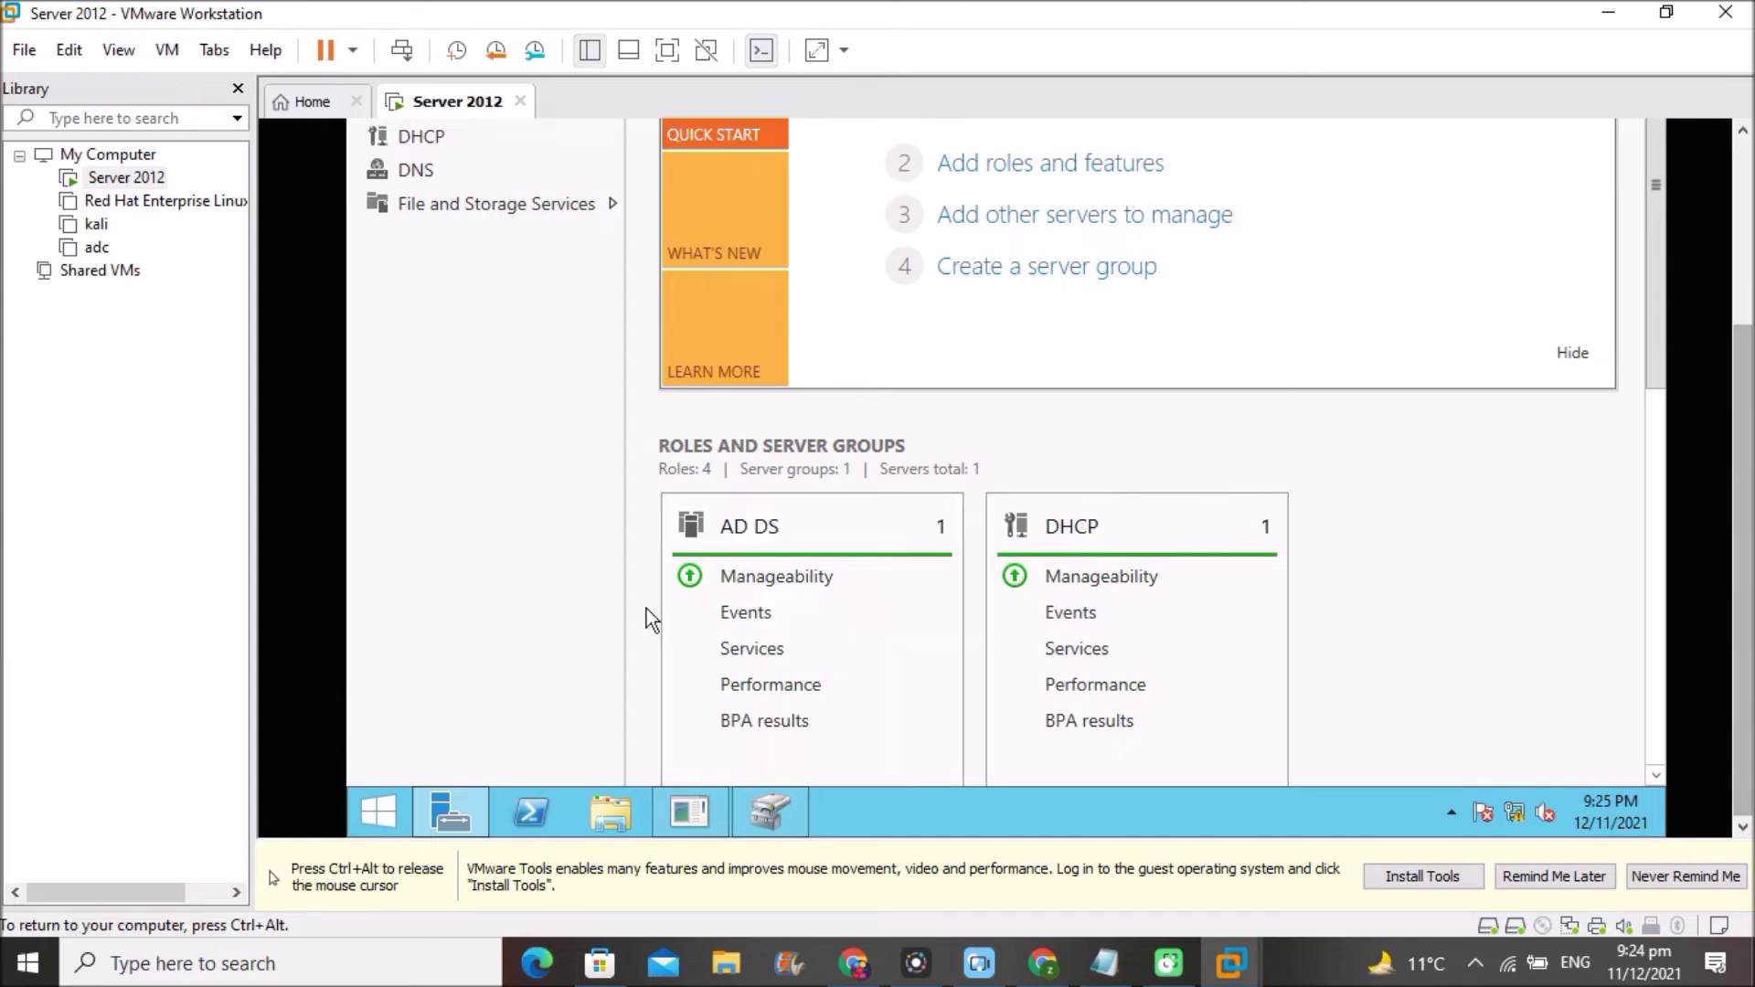
{"action": "left_click", "coordinate": [603, 810]}
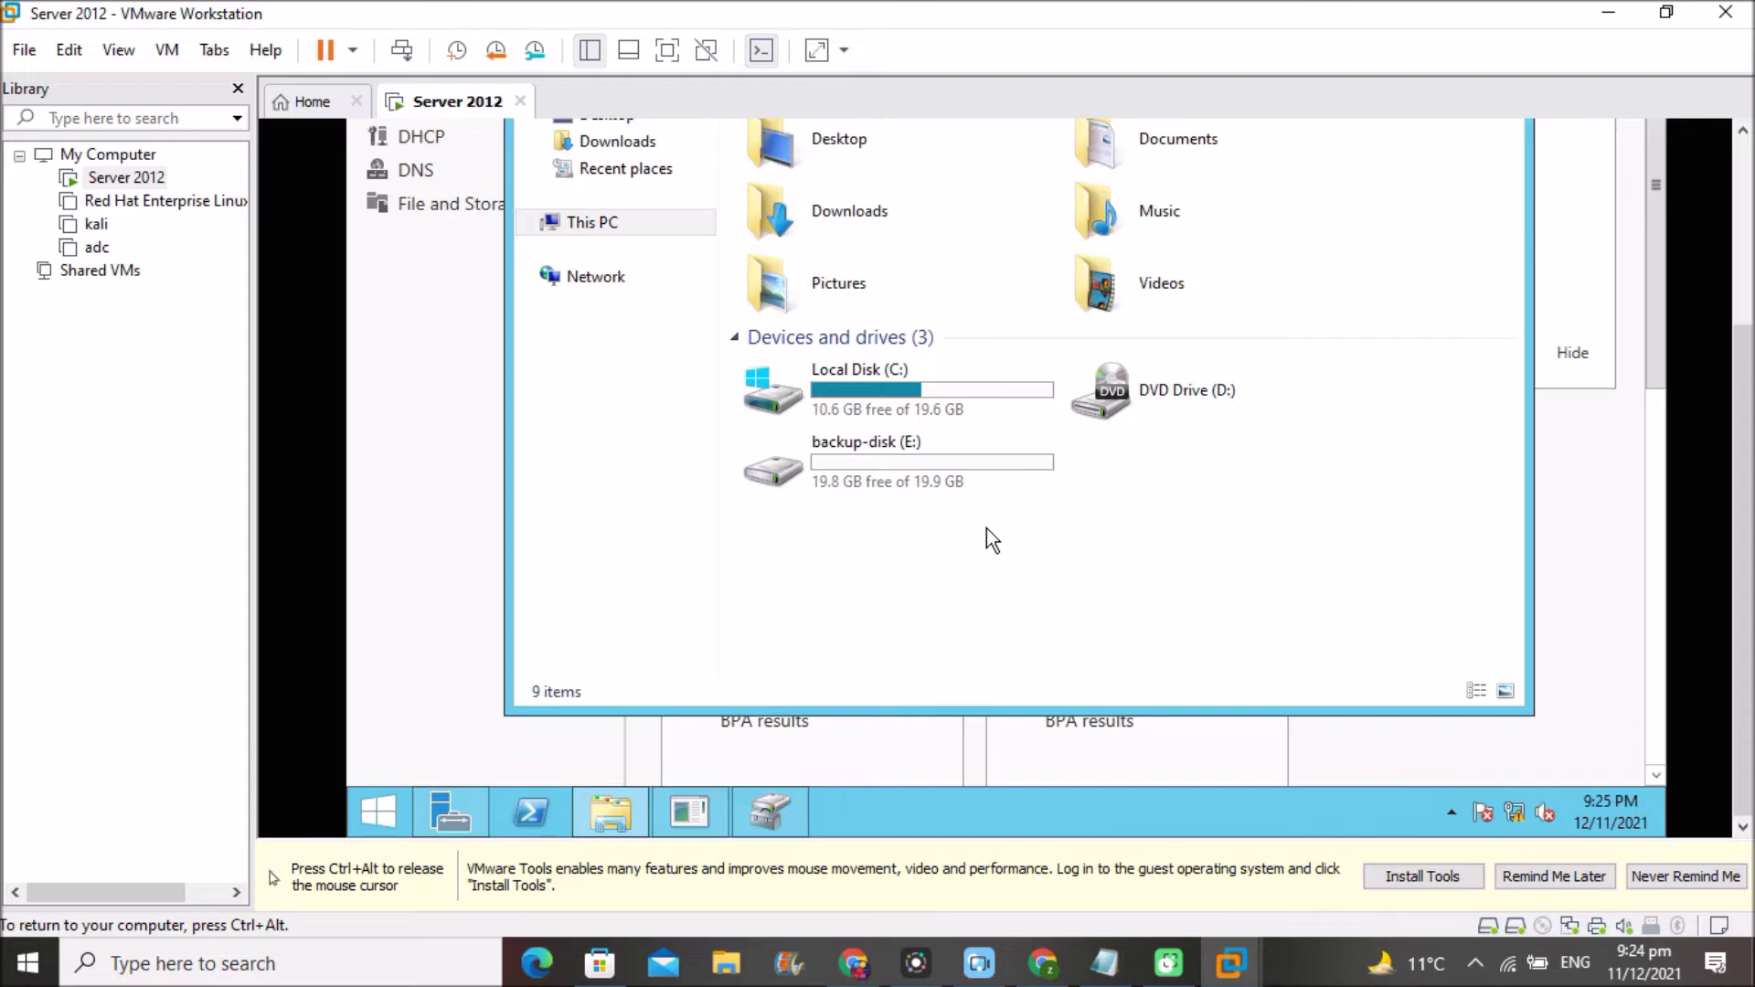
- Close the This PC window and release input back to the host
{"action": "key", "text": "ctrl+alt"}
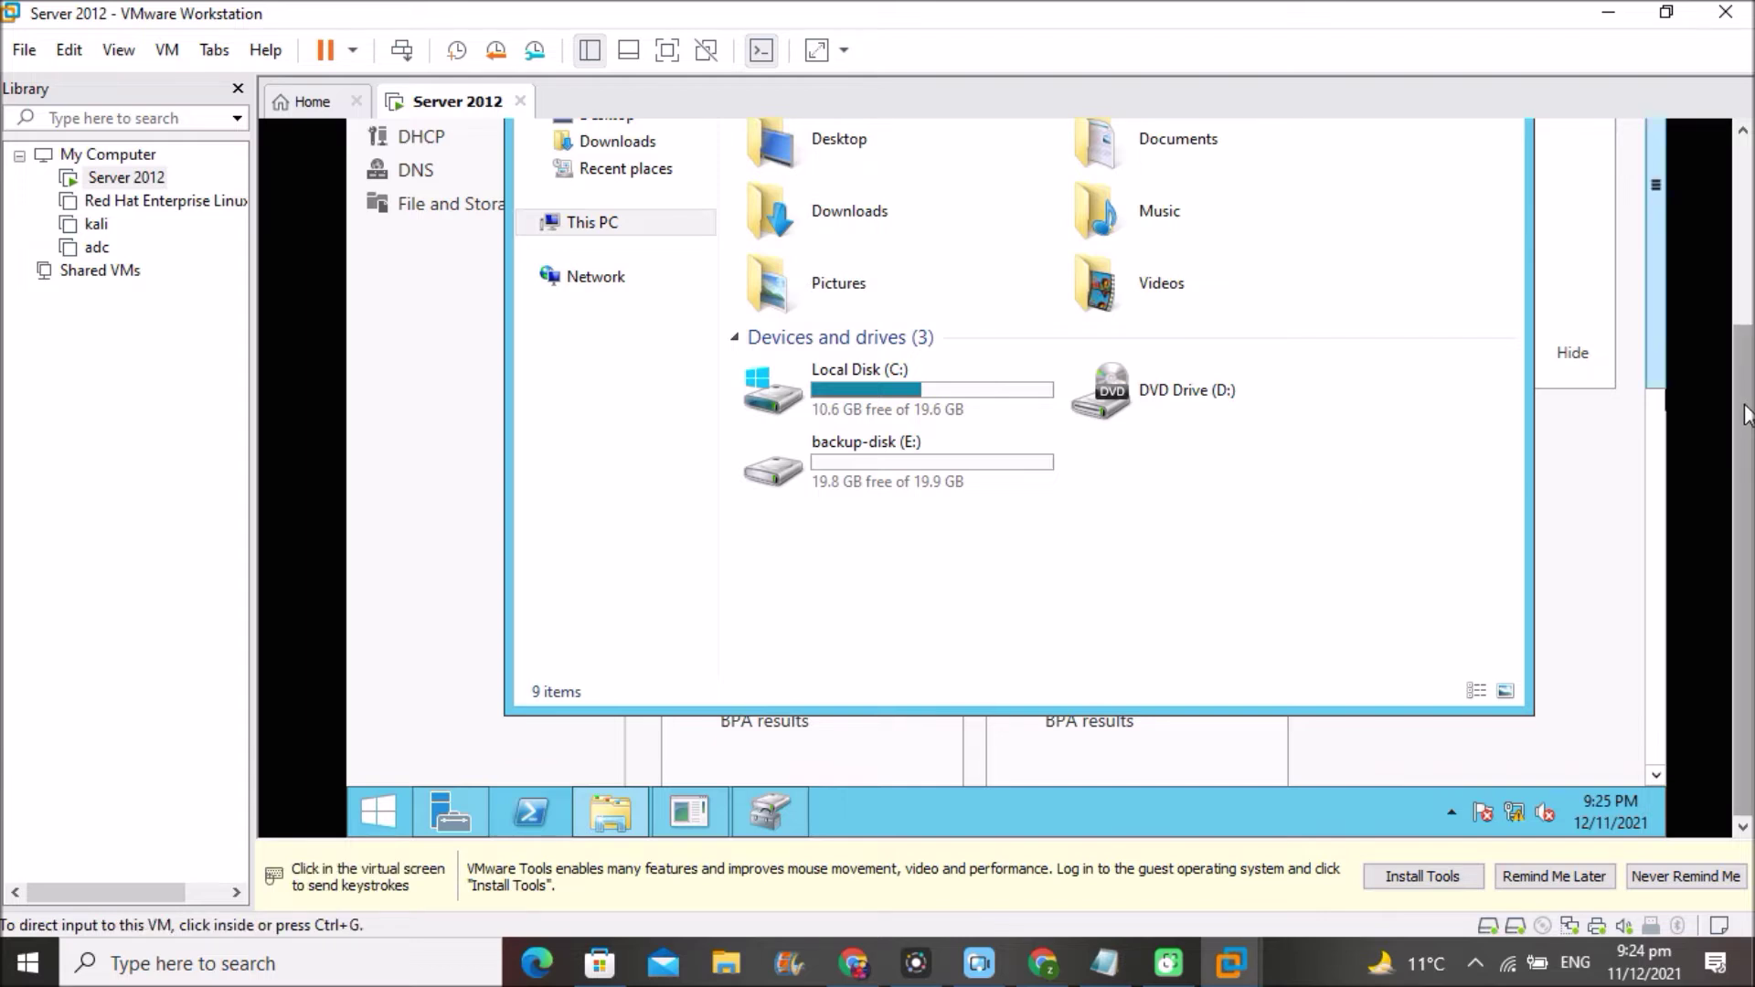
{"action": "scroll", "coordinate": [1743, 302], "scroll_direction": "up", "scroll_amount": 3}
{"action": "scroll", "coordinate": [1748, 301], "scroll_direction": "up", "scroll_amount": 2}
{"action": "left_click", "coordinate": [1490, 173]}
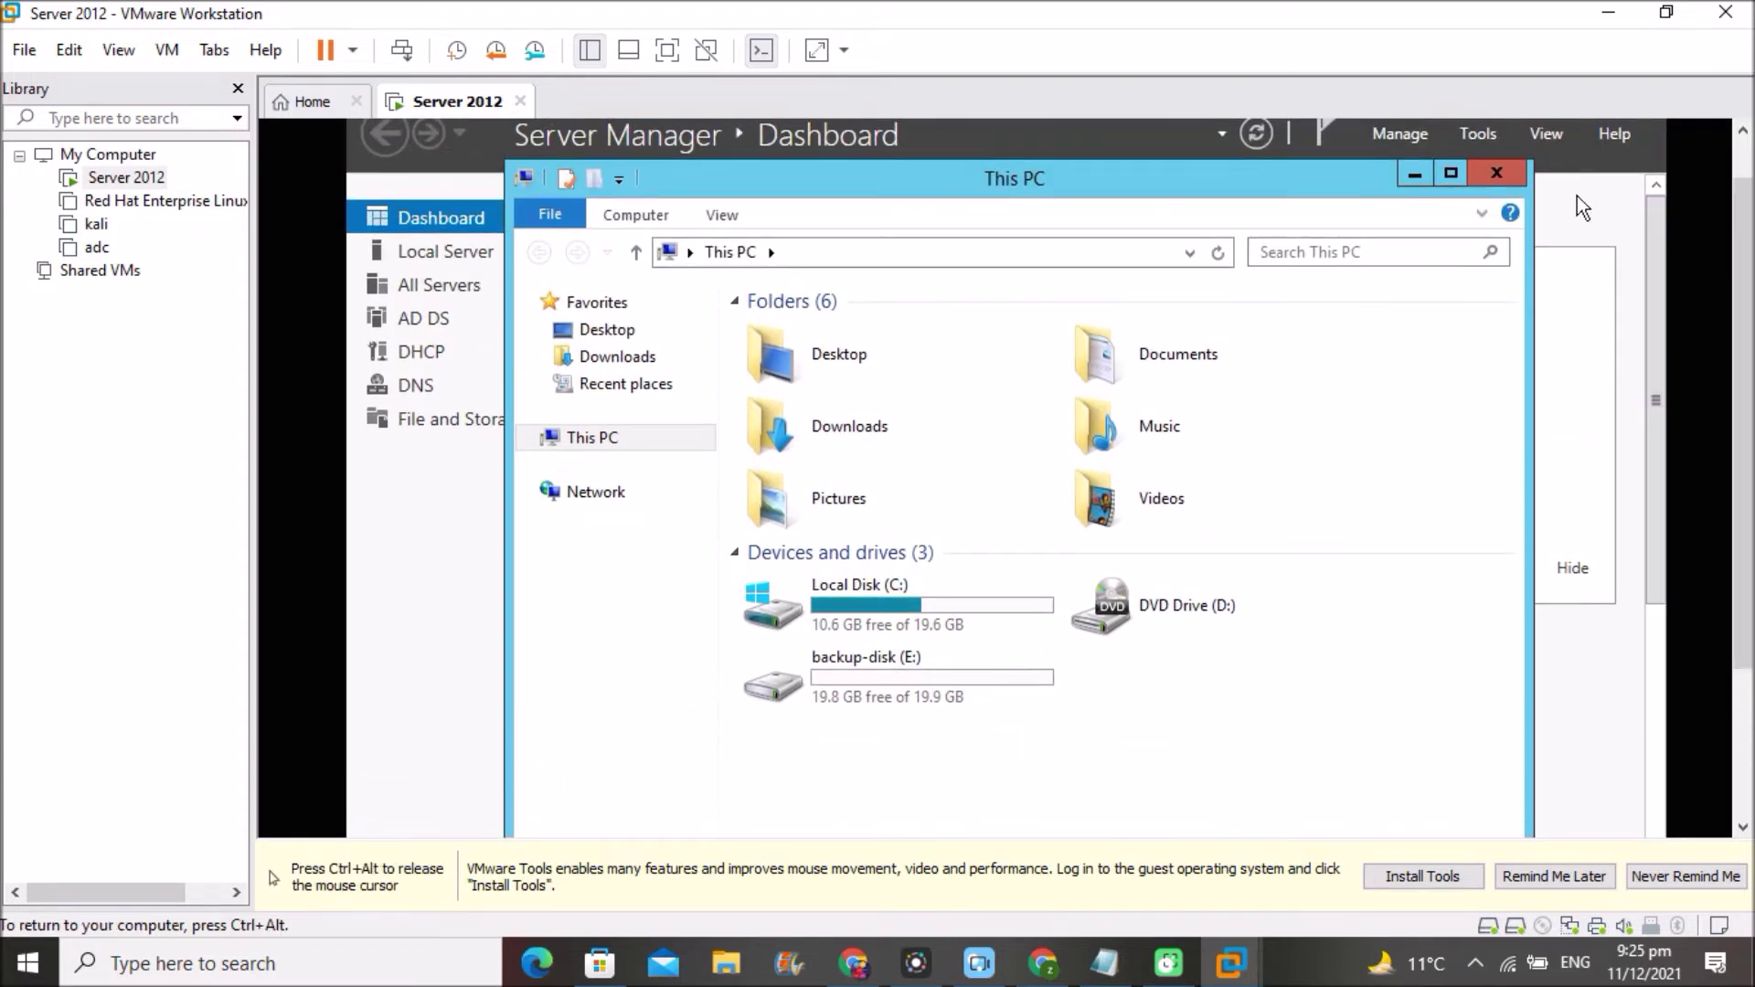
{"action": "left_click", "coordinate": [1485, 172]}
{"action": "key", "text": "ctrl+alt"}
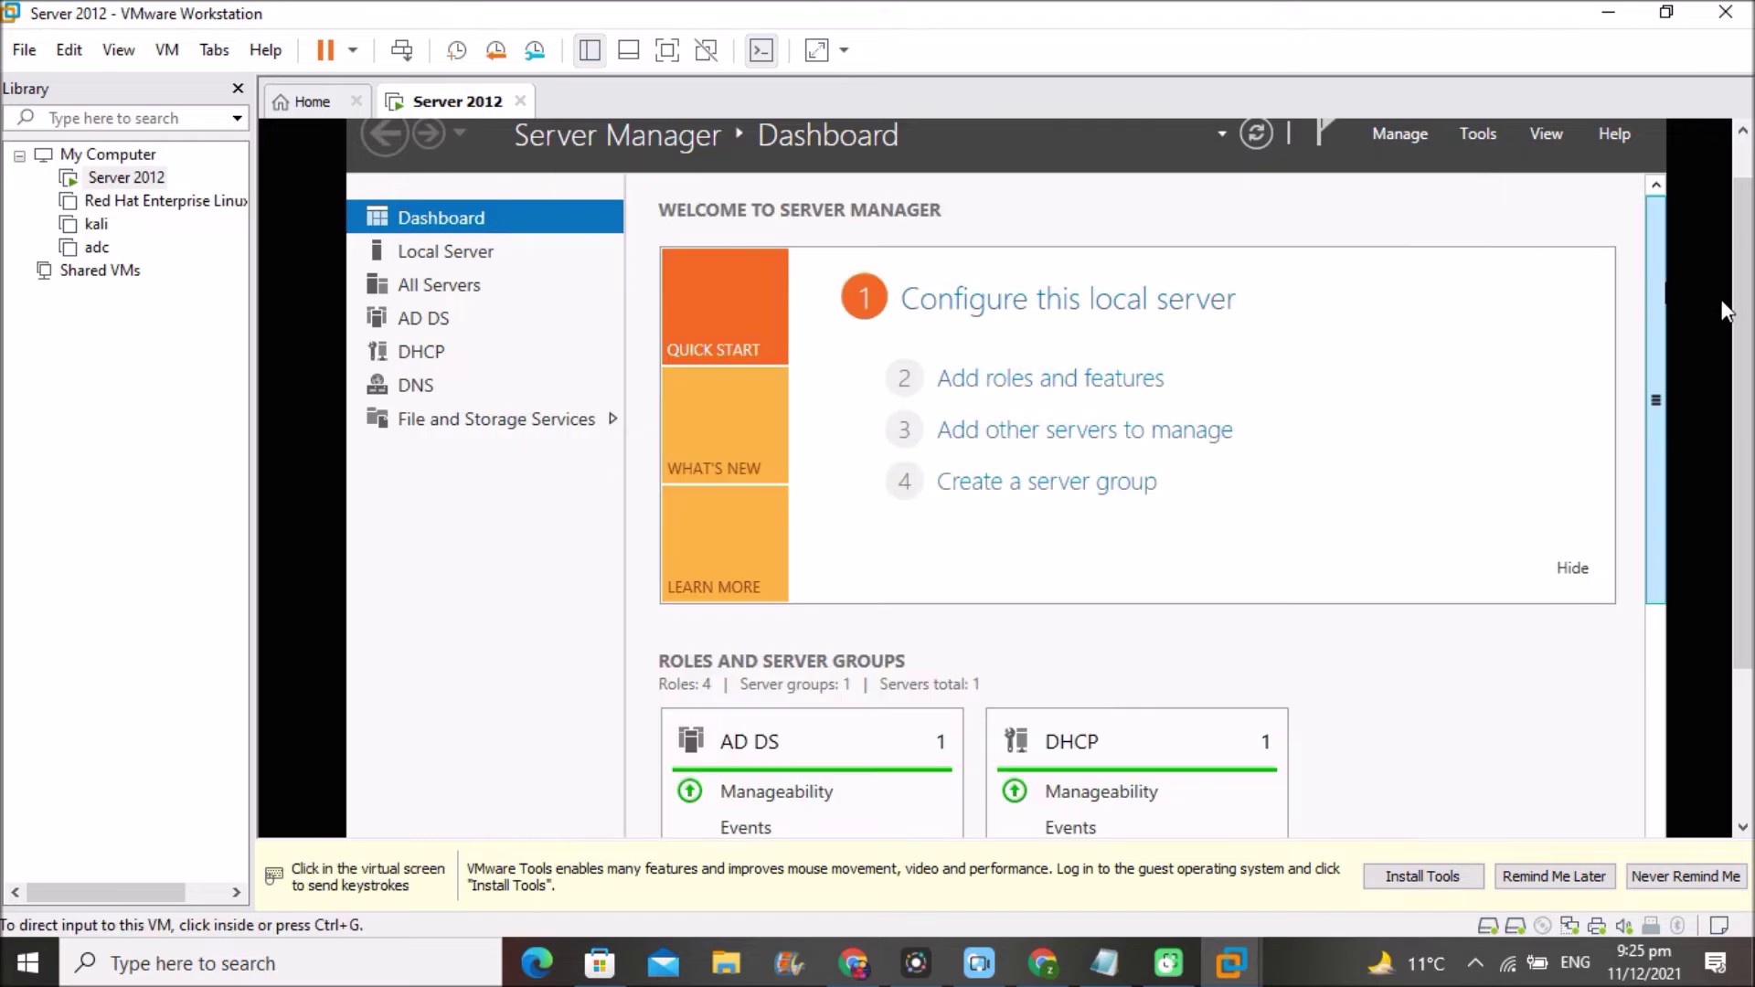
- Switch the Server 2012 VM to full screen mode
{"action": "scroll", "coordinate": [1746, 334], "scroll_direction": "up", "scroll_amount": 1}
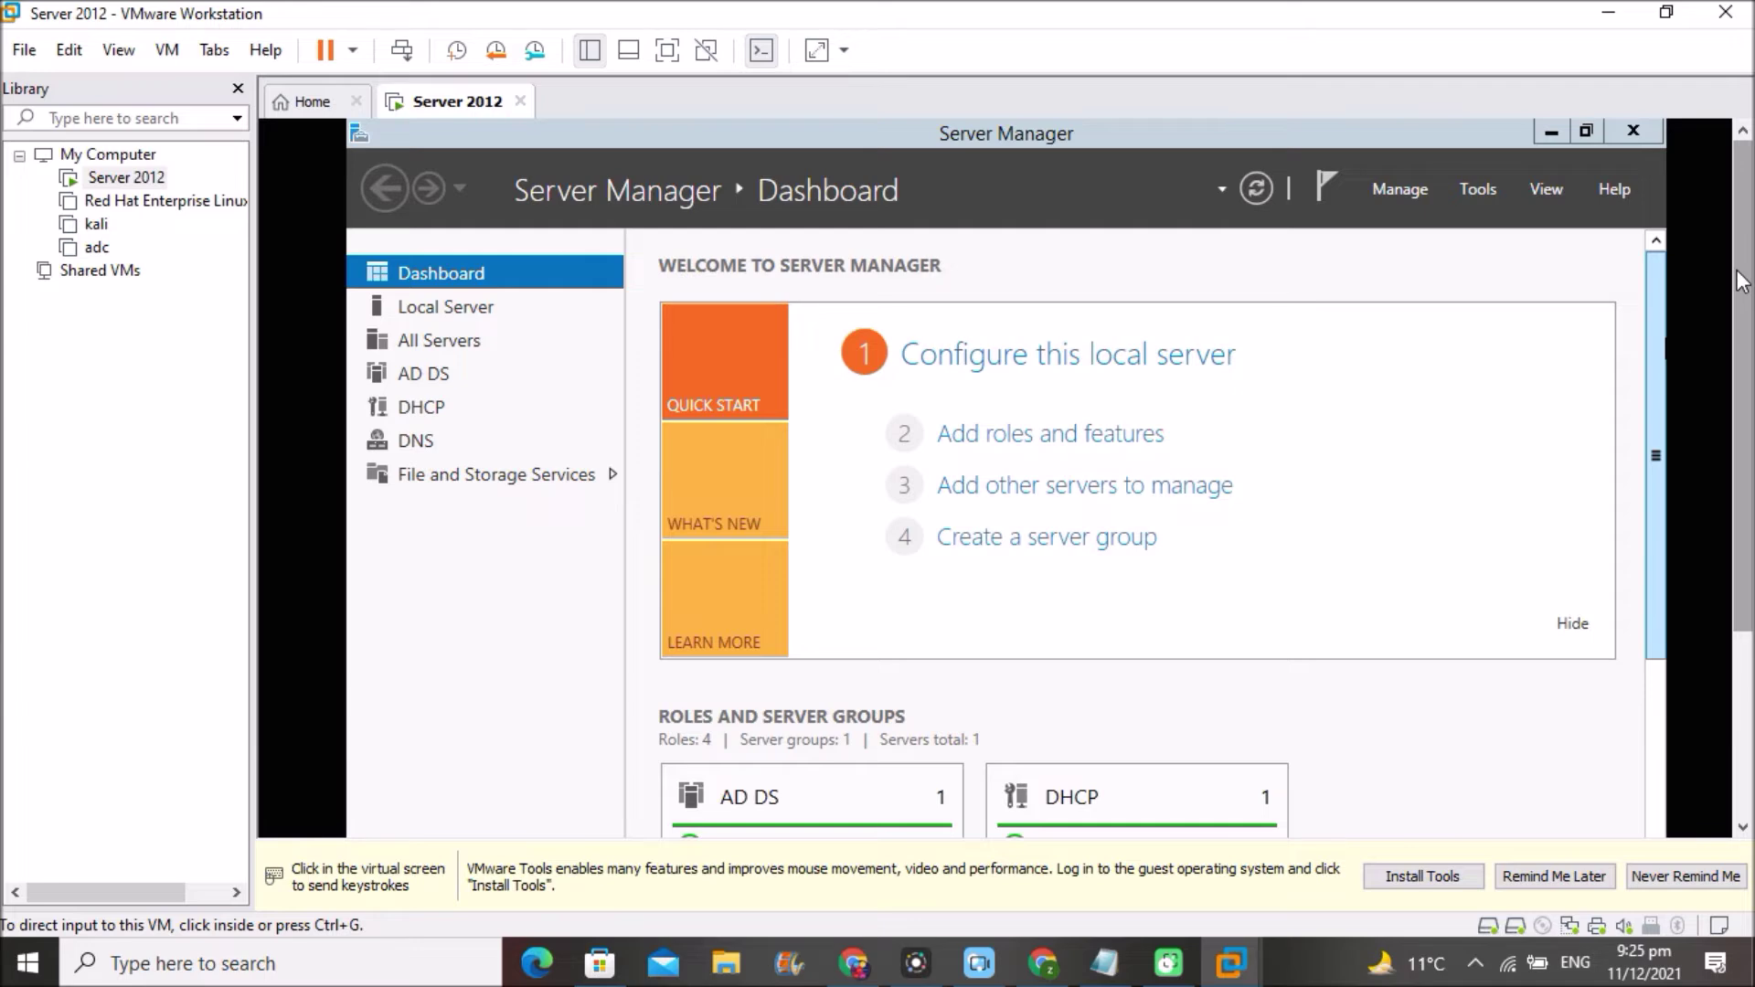
{"action": "left_click", "coordinate": [1724, 279]}
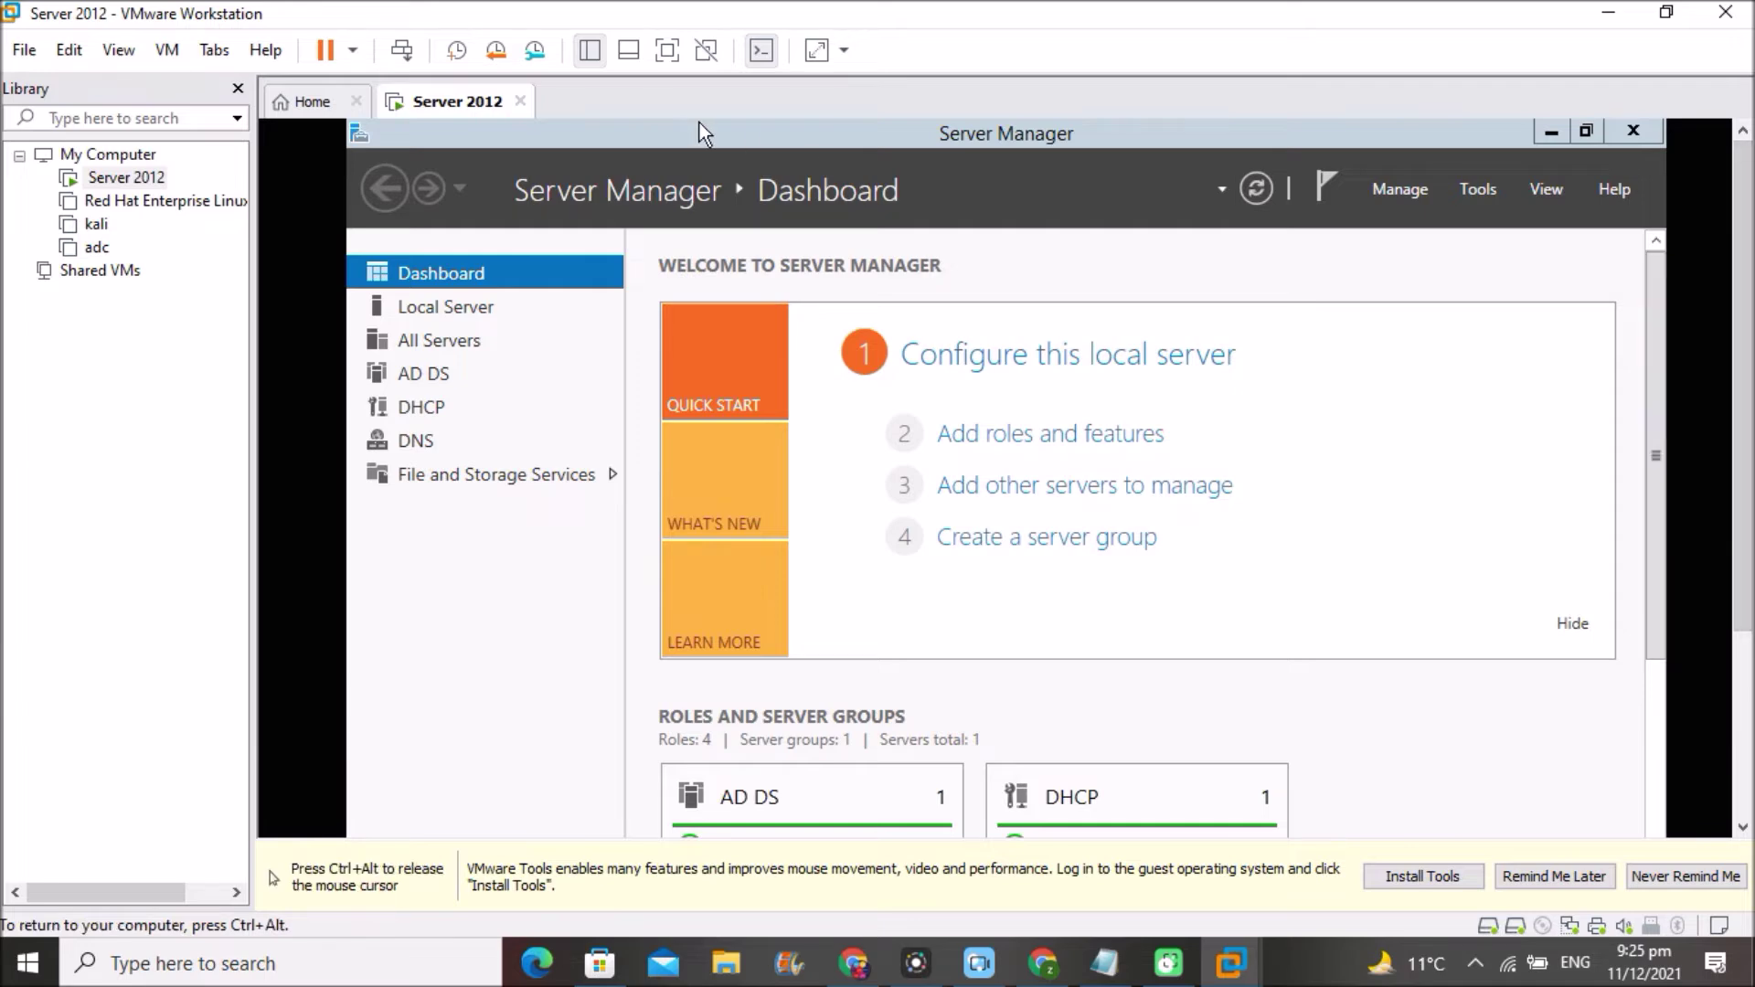
{"action": "key", "text": "ctrl+alt"}
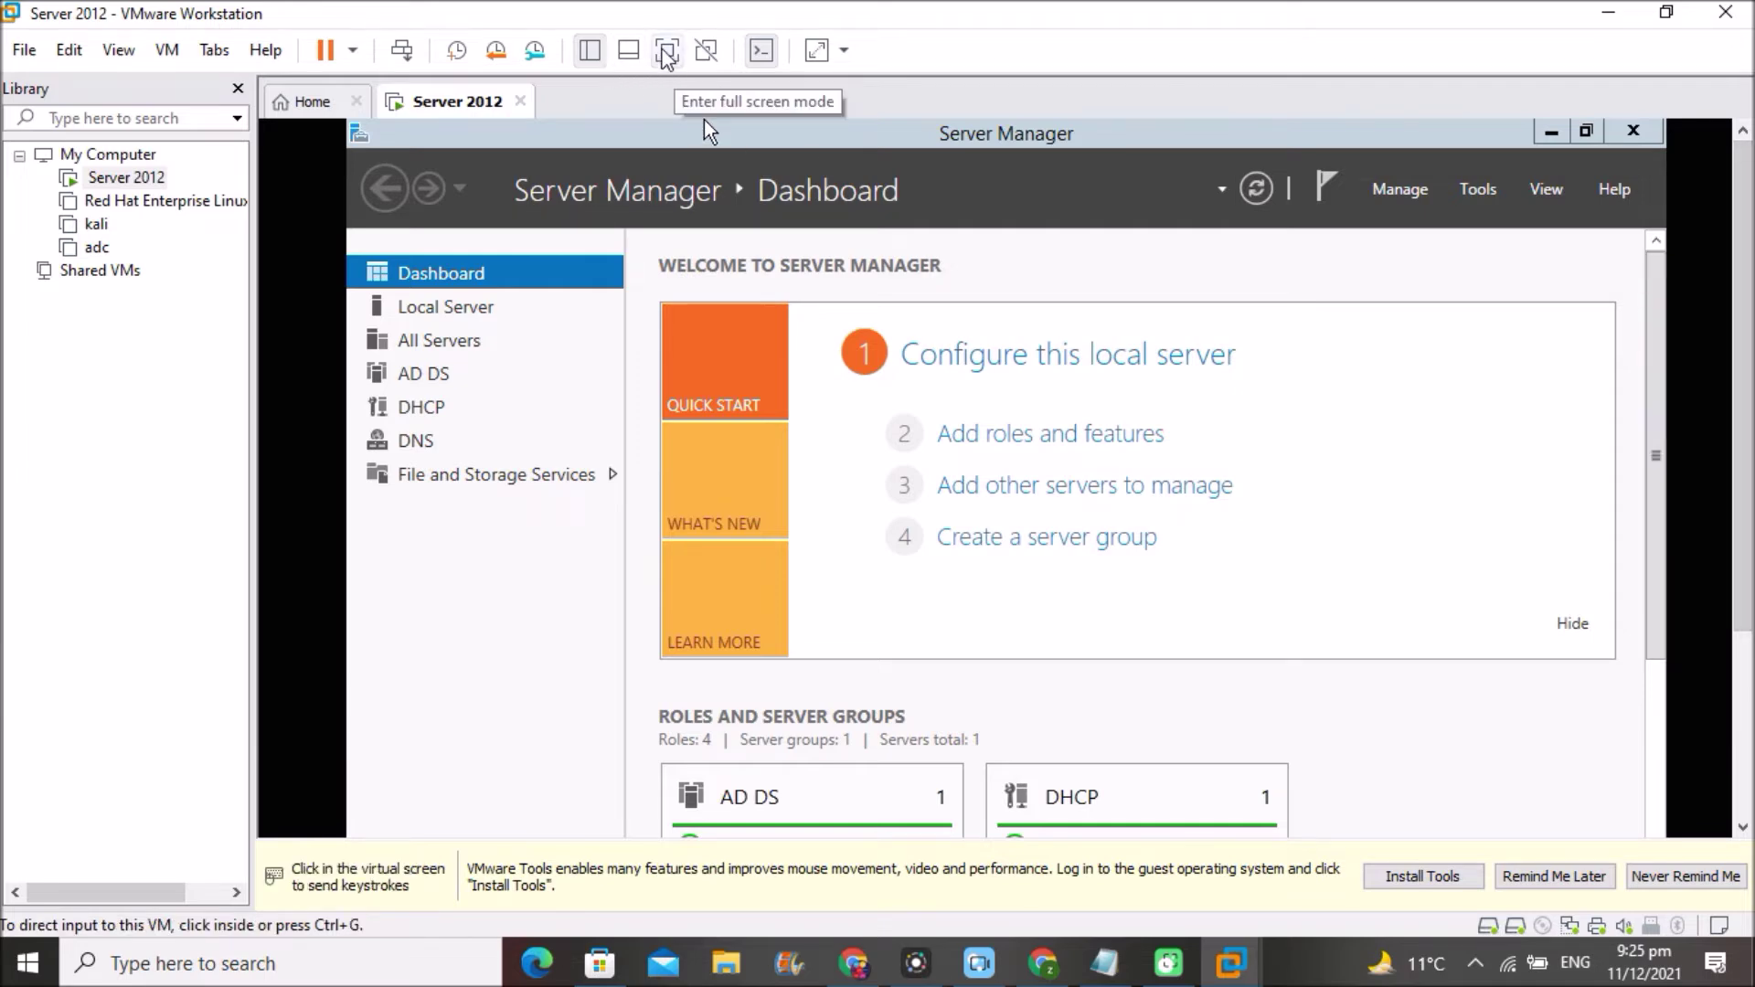
{"action": "left_click", "coordinate": [667, 50]}
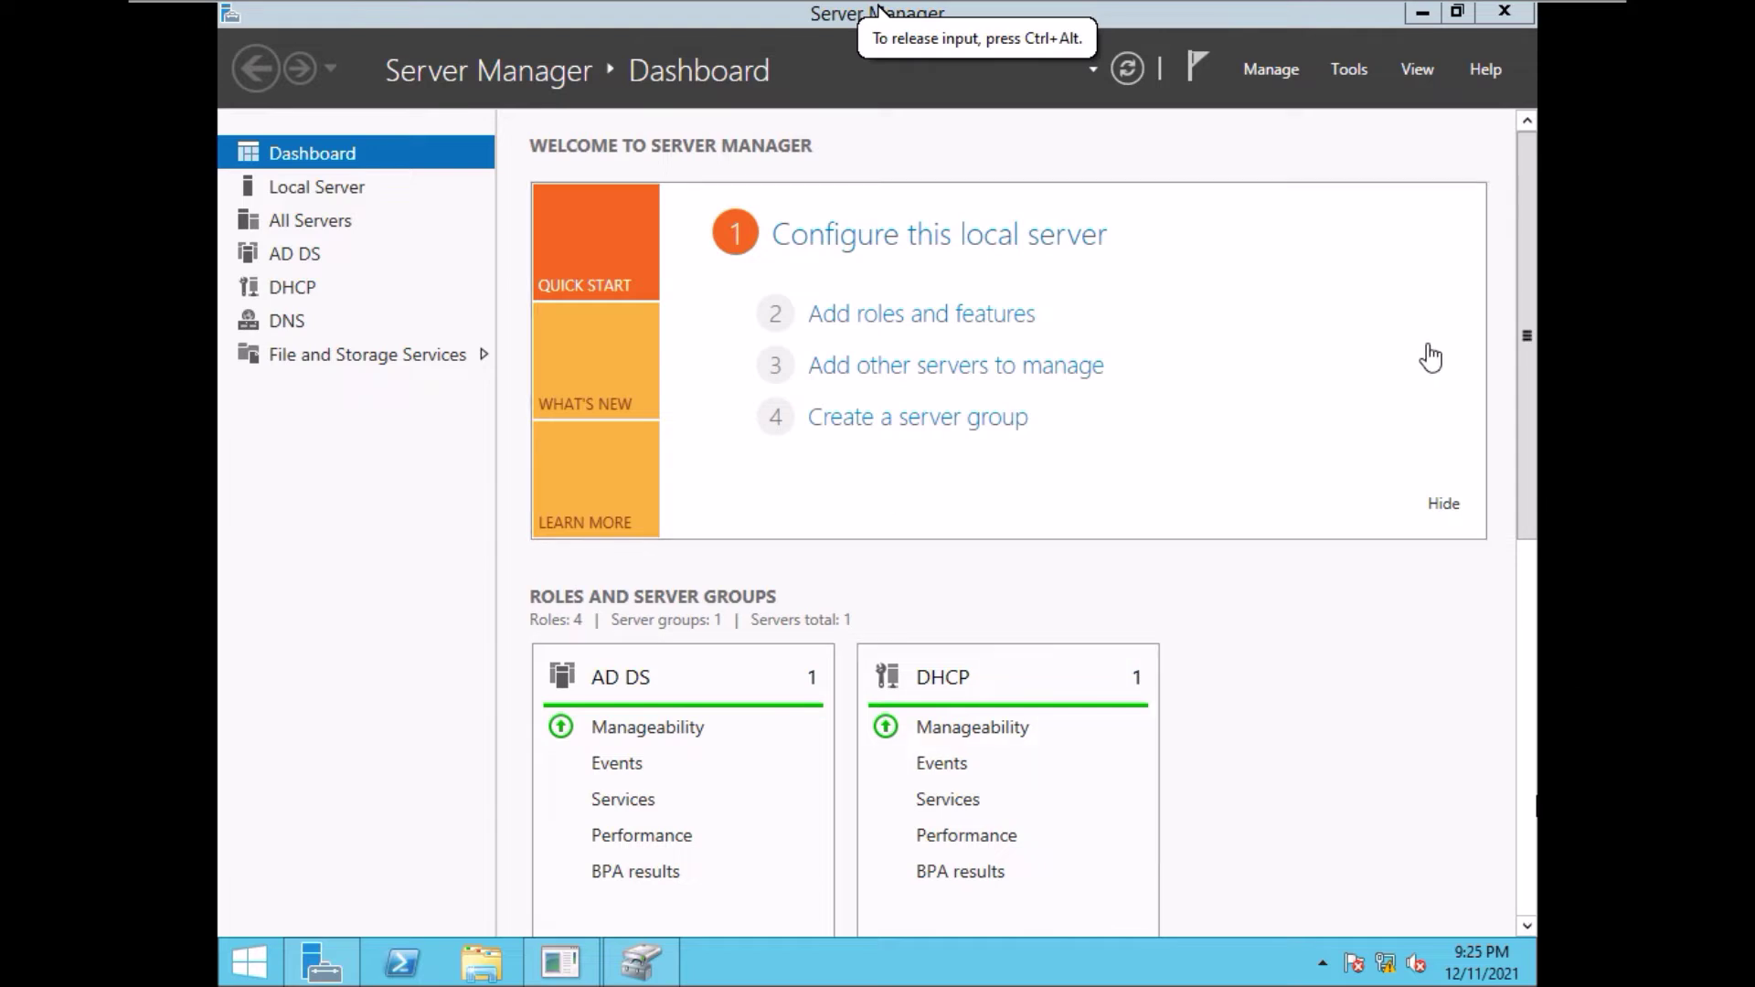
- Open Active Directory Users and Computers from Server Manager's Tools menu, then close it
{"action": "left_click", "coordinate": [1342, 71]}
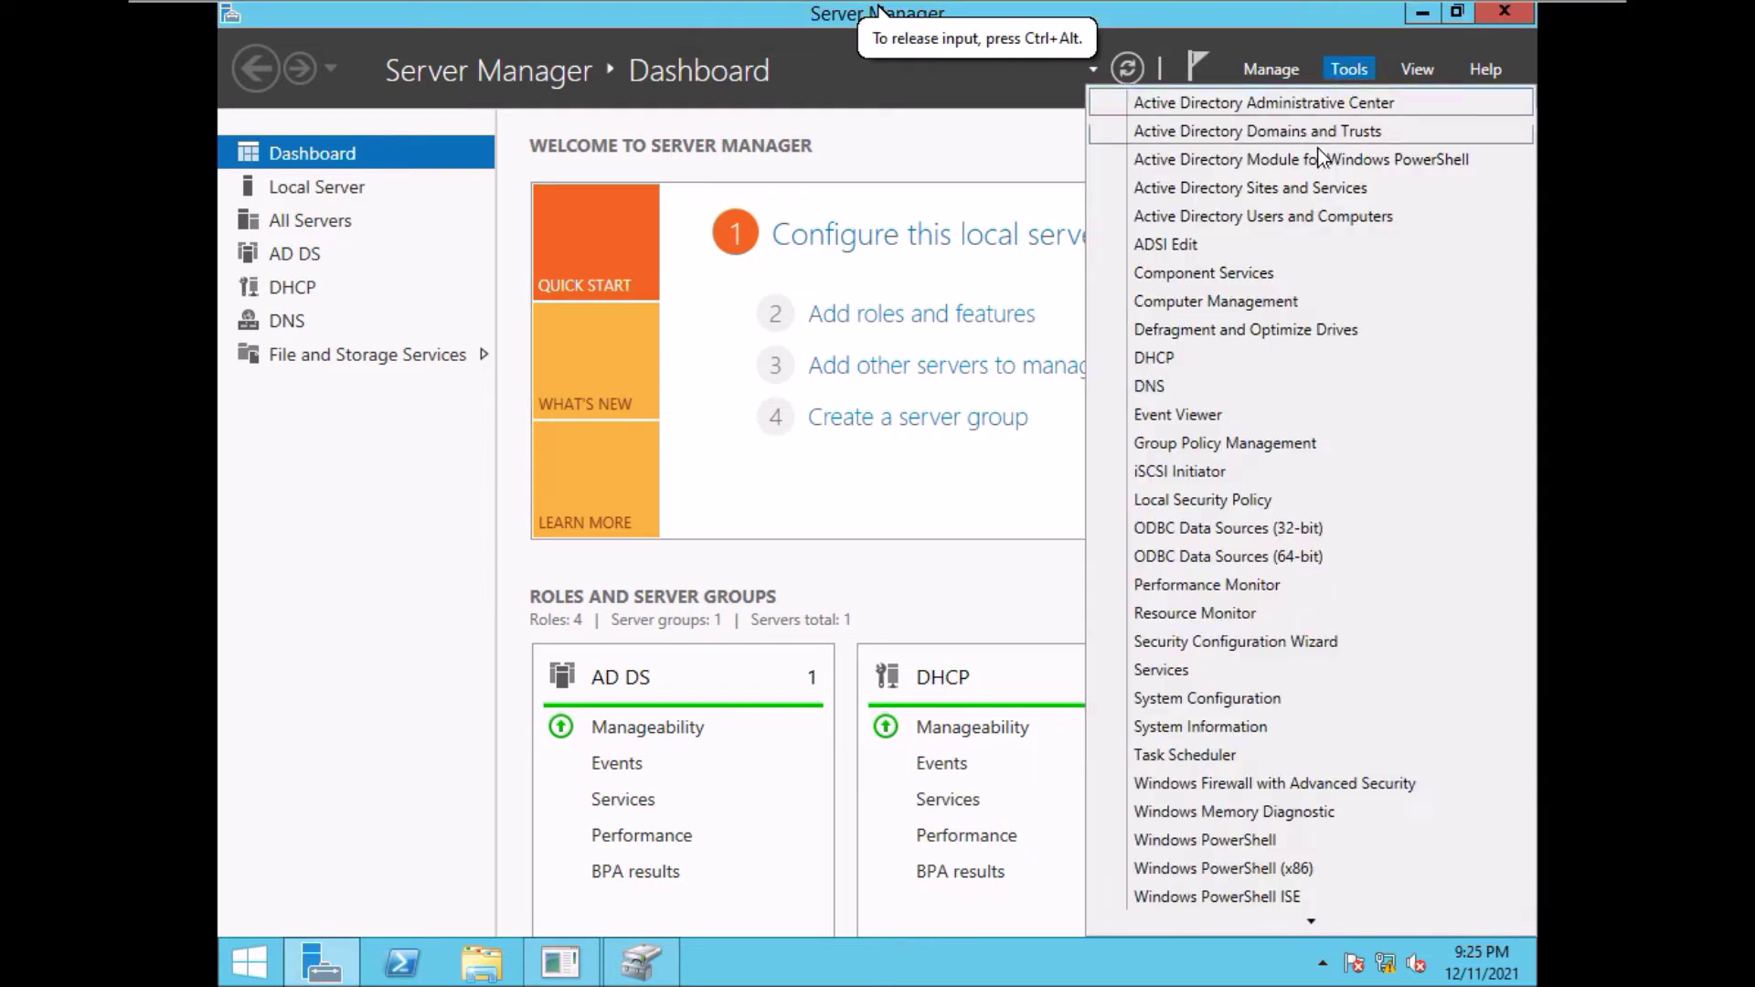
{"action": "left_click", "coordinate": [1264, 215]}
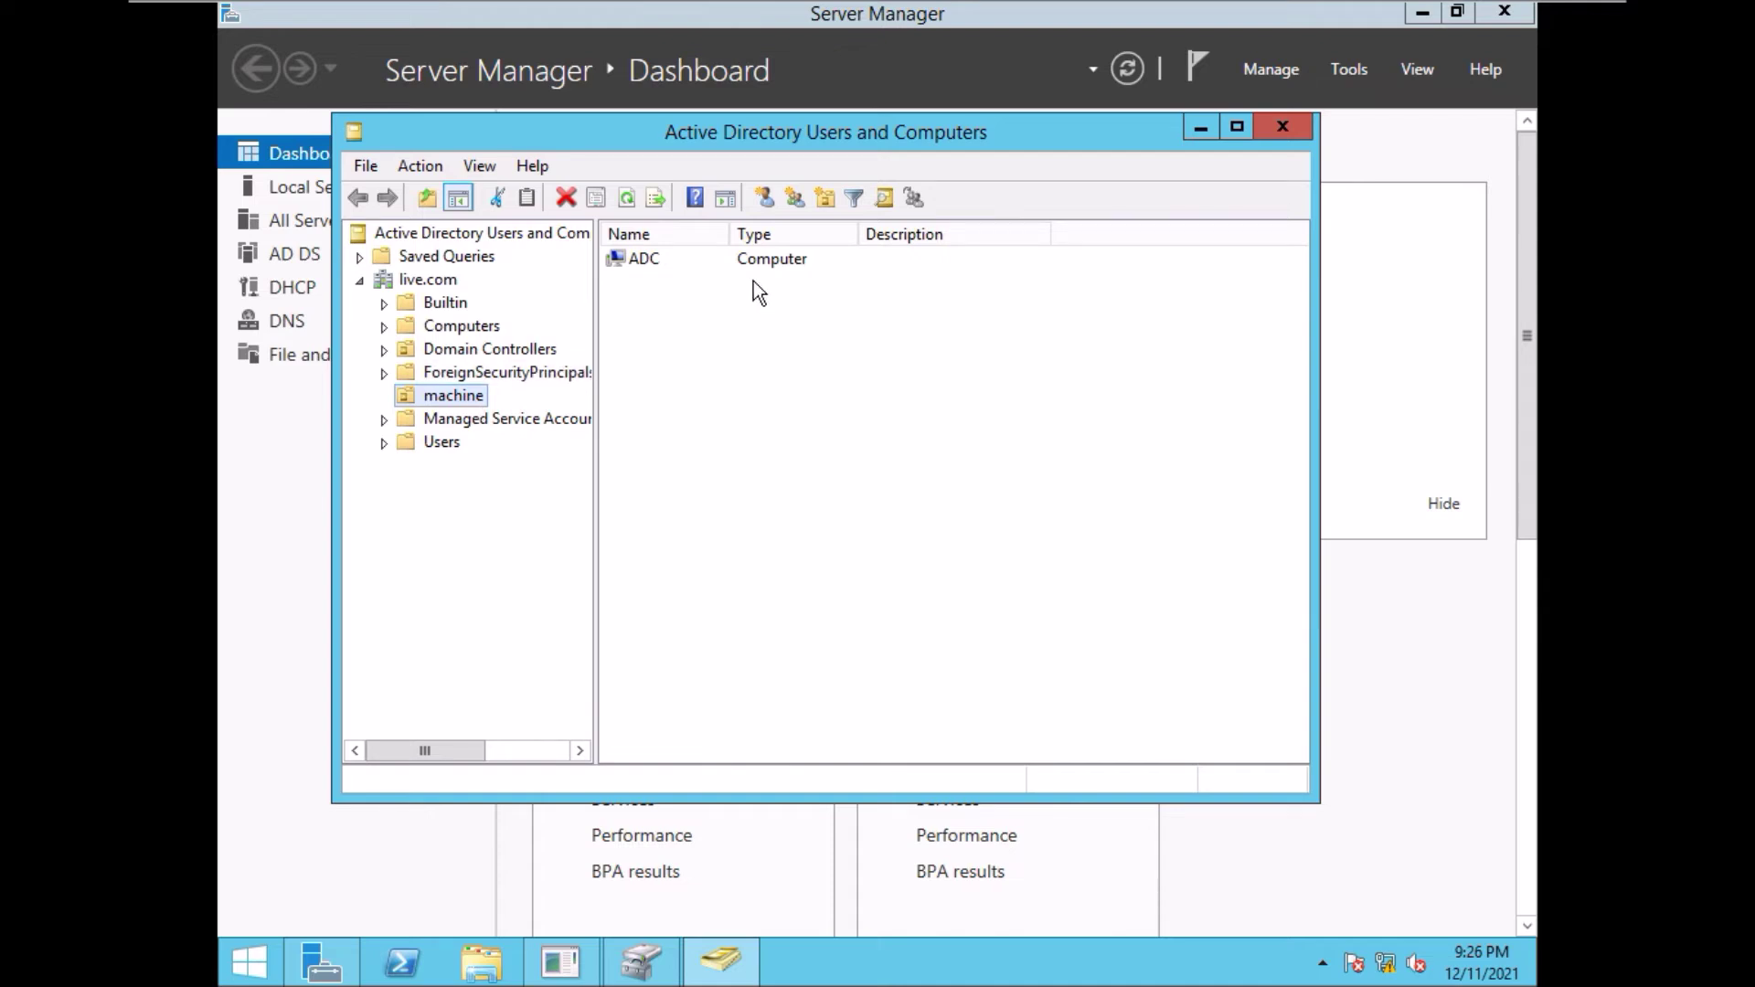
{"action": "left_click", "coordinate": [1283, 127]}
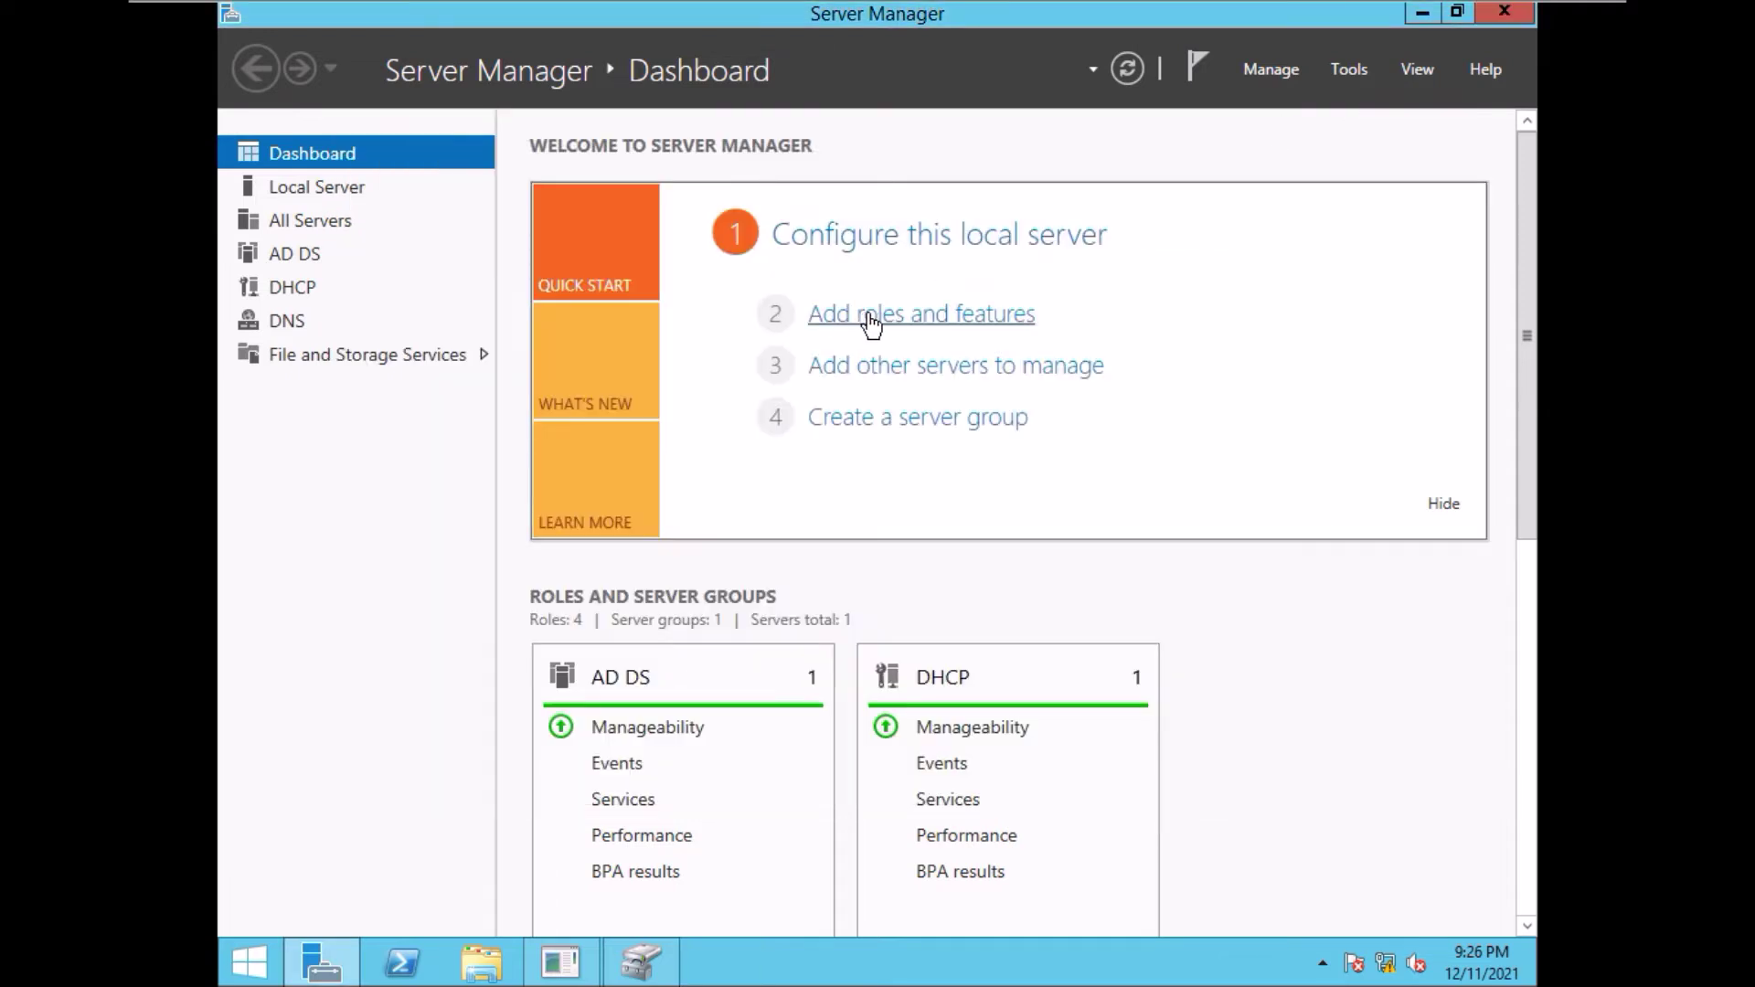
{"action": "left_click", "coordinate": [868, 315]}
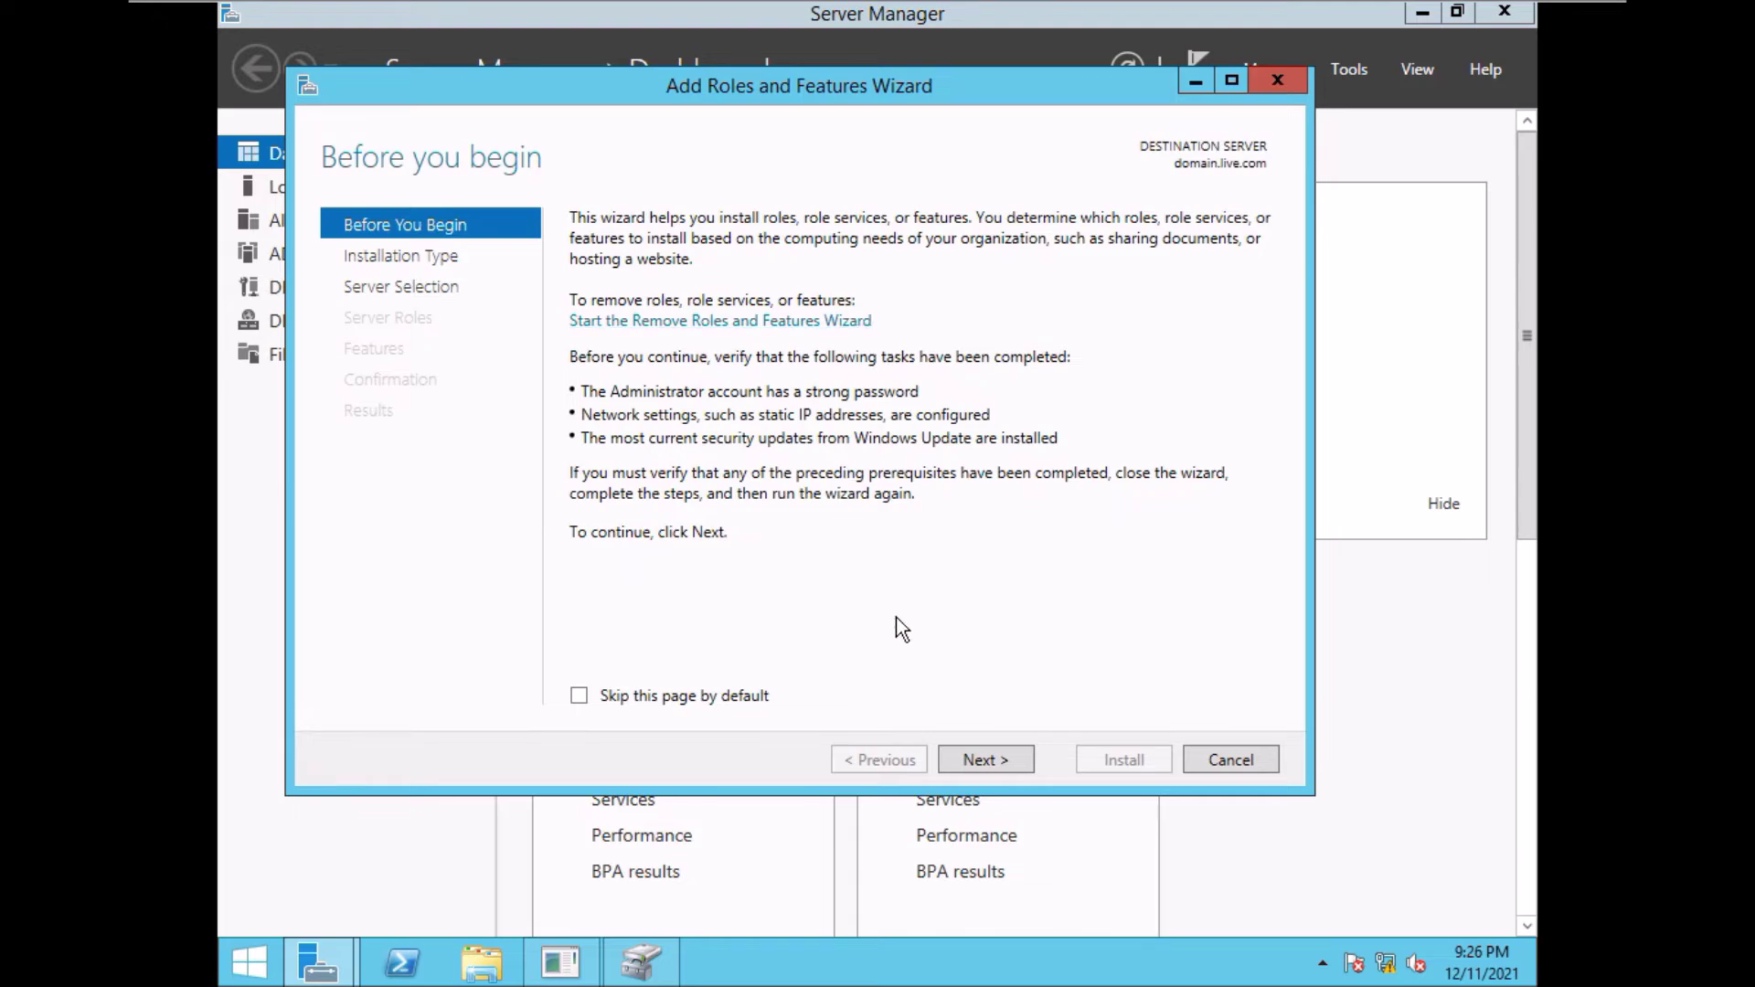
- Advance the Add Roles and Features Wizard past installation type, server and roles to Features
{"action": "left_click", "coordinate": [984, 770]}
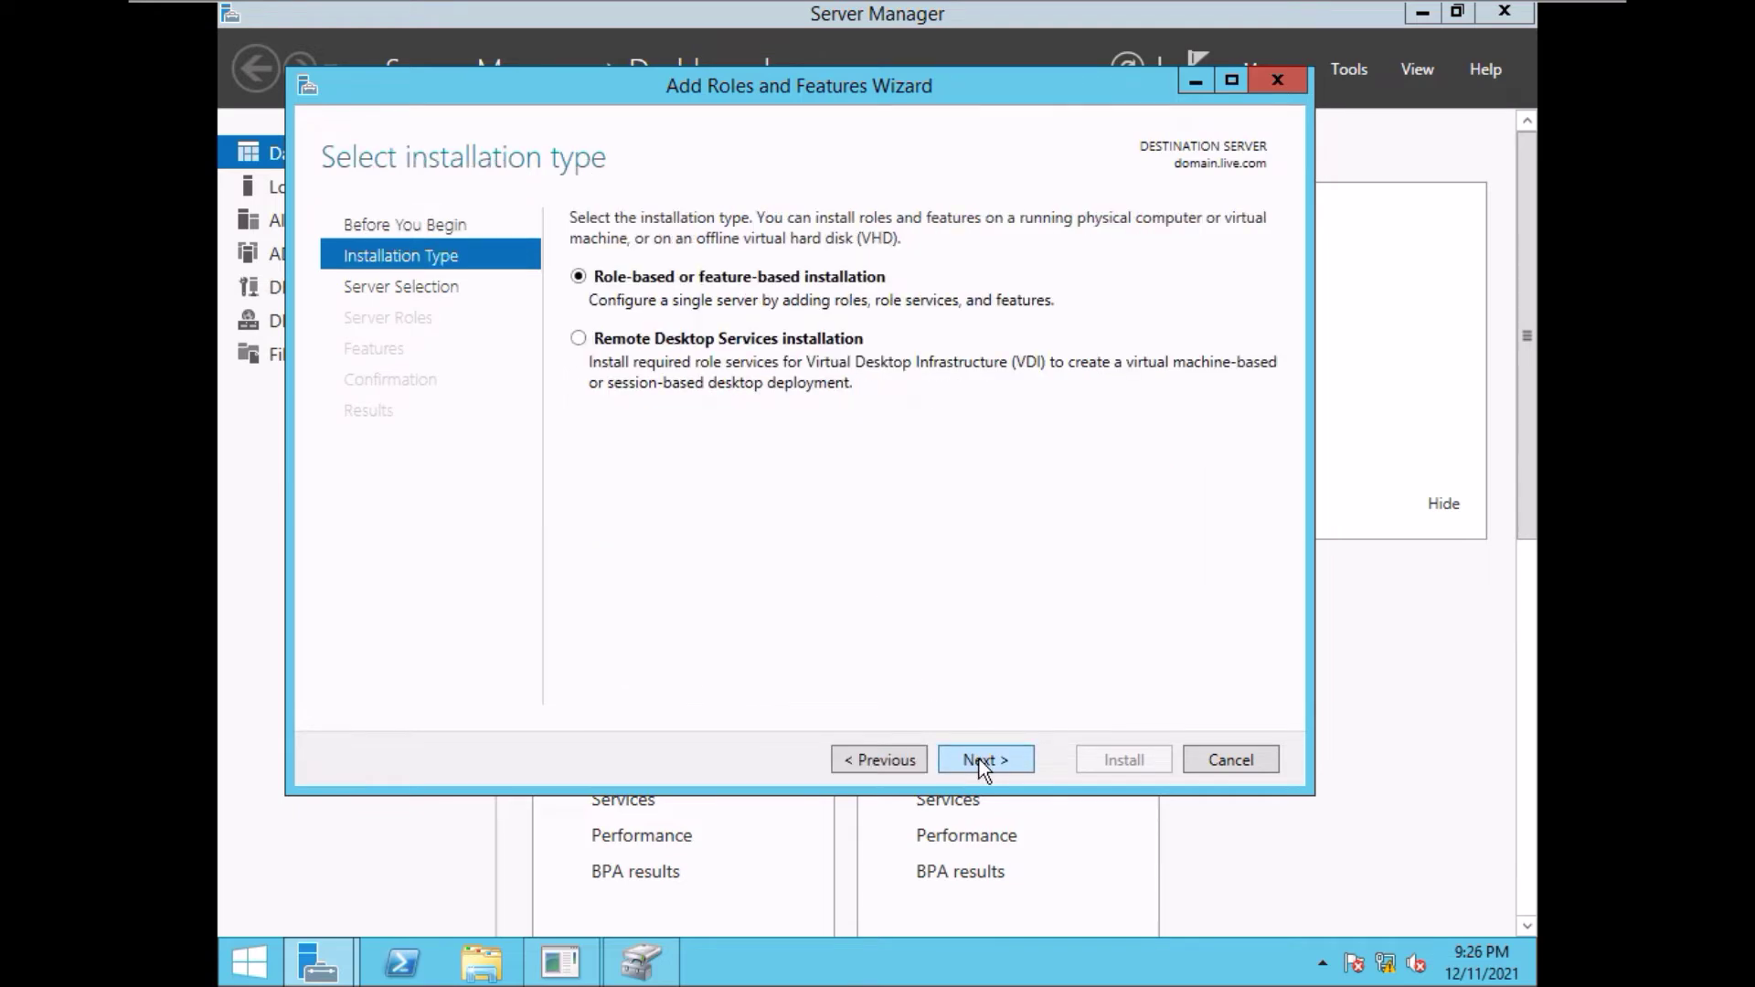
{"action": "left_click", "coordinate": [984, 770]}
{"action": "left_click", "coordinate": [984, 770]}
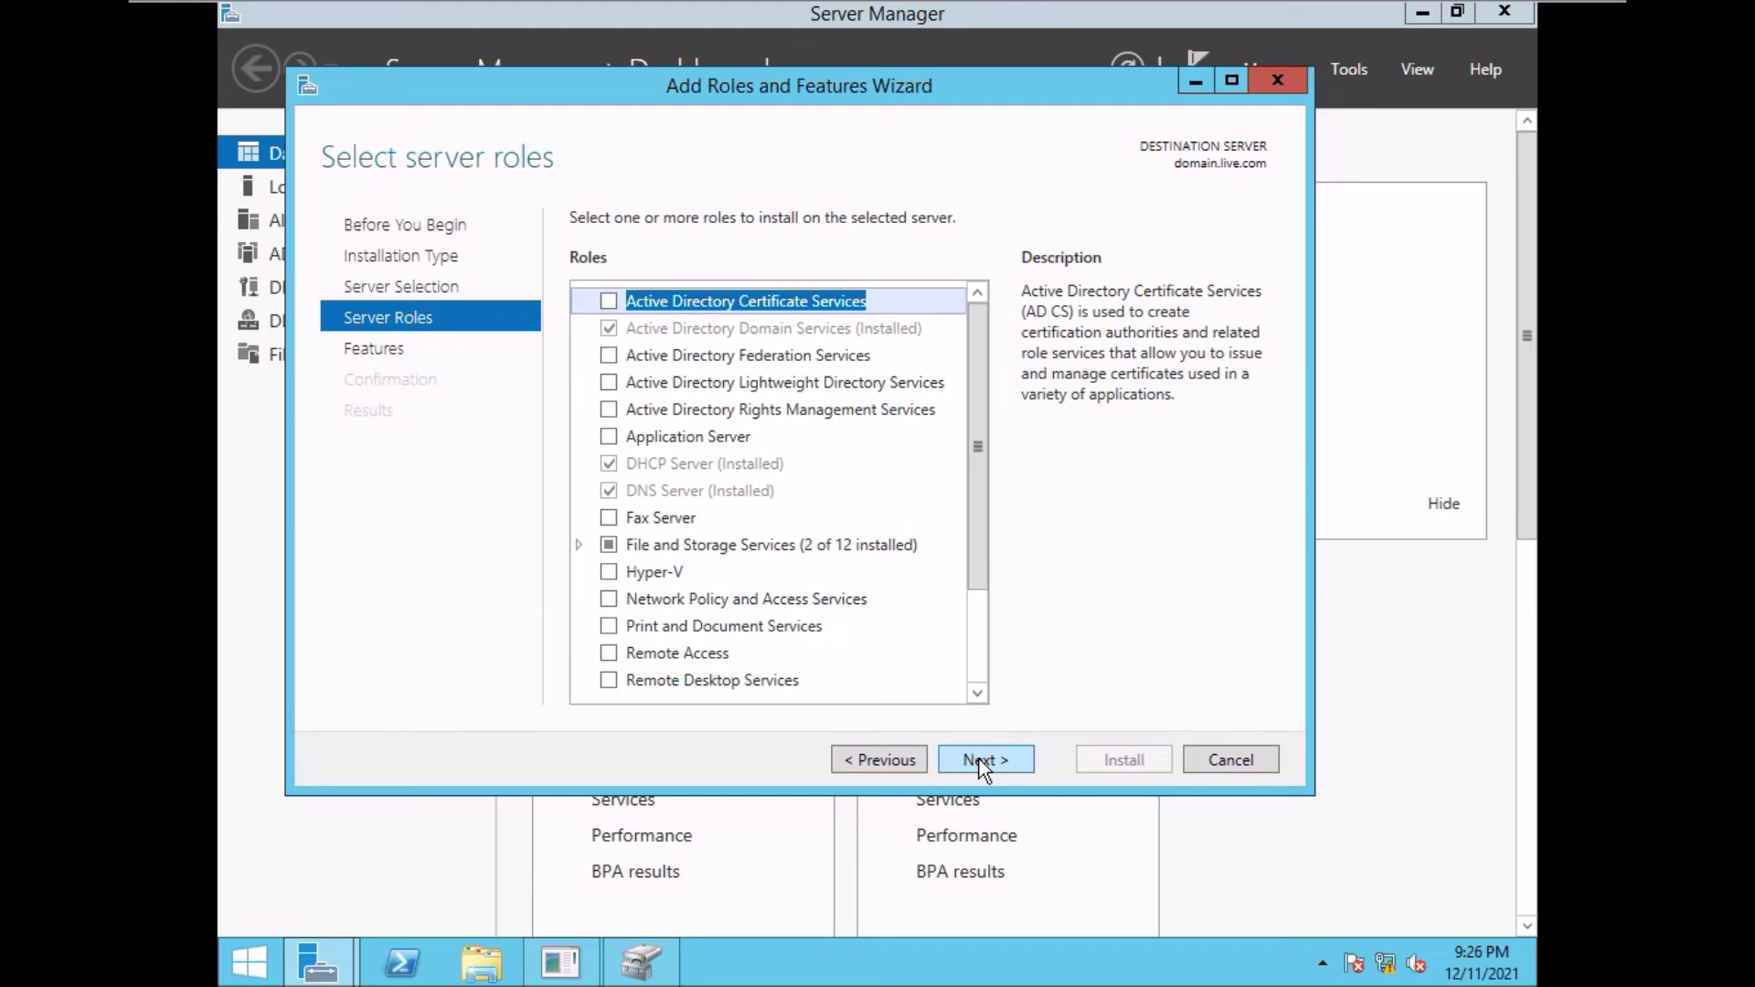
{"action": "left_click", "coordinate": [983, 770]}
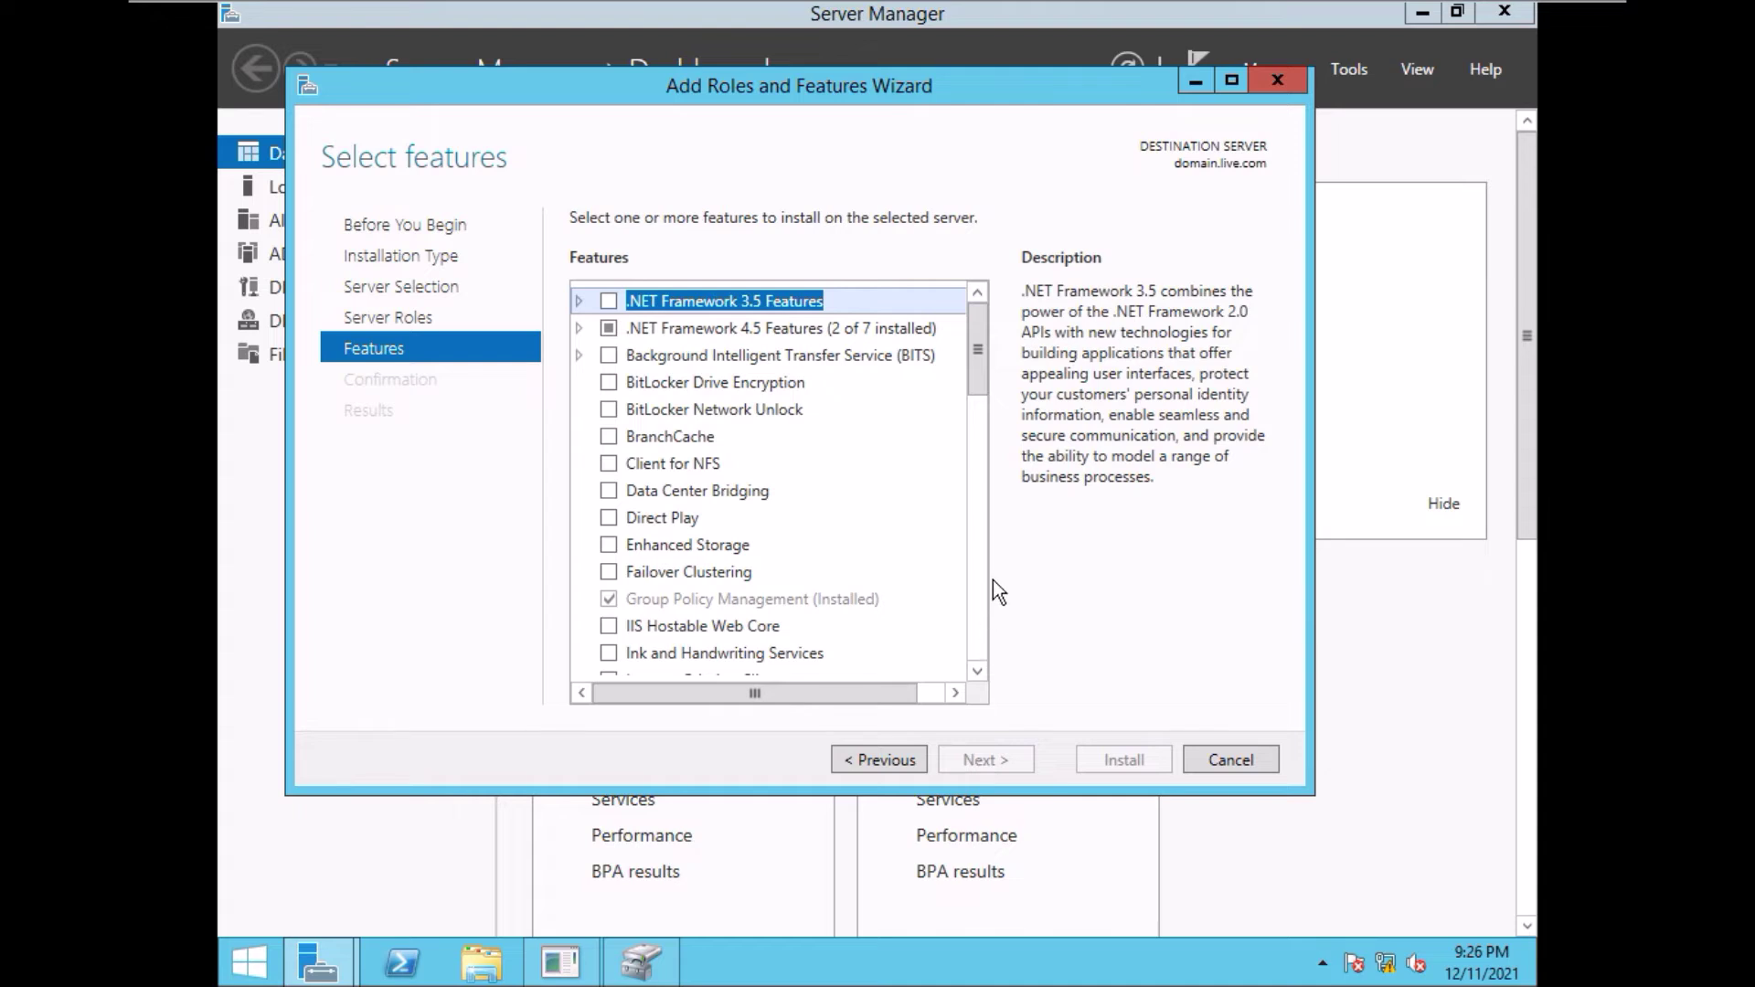
- Select Windows Server Backup in the features list and go on to the Confirmation page
{"action": "left_click_drag", "start_coordinate": [971, 356], "coordinate": [974, 374]}
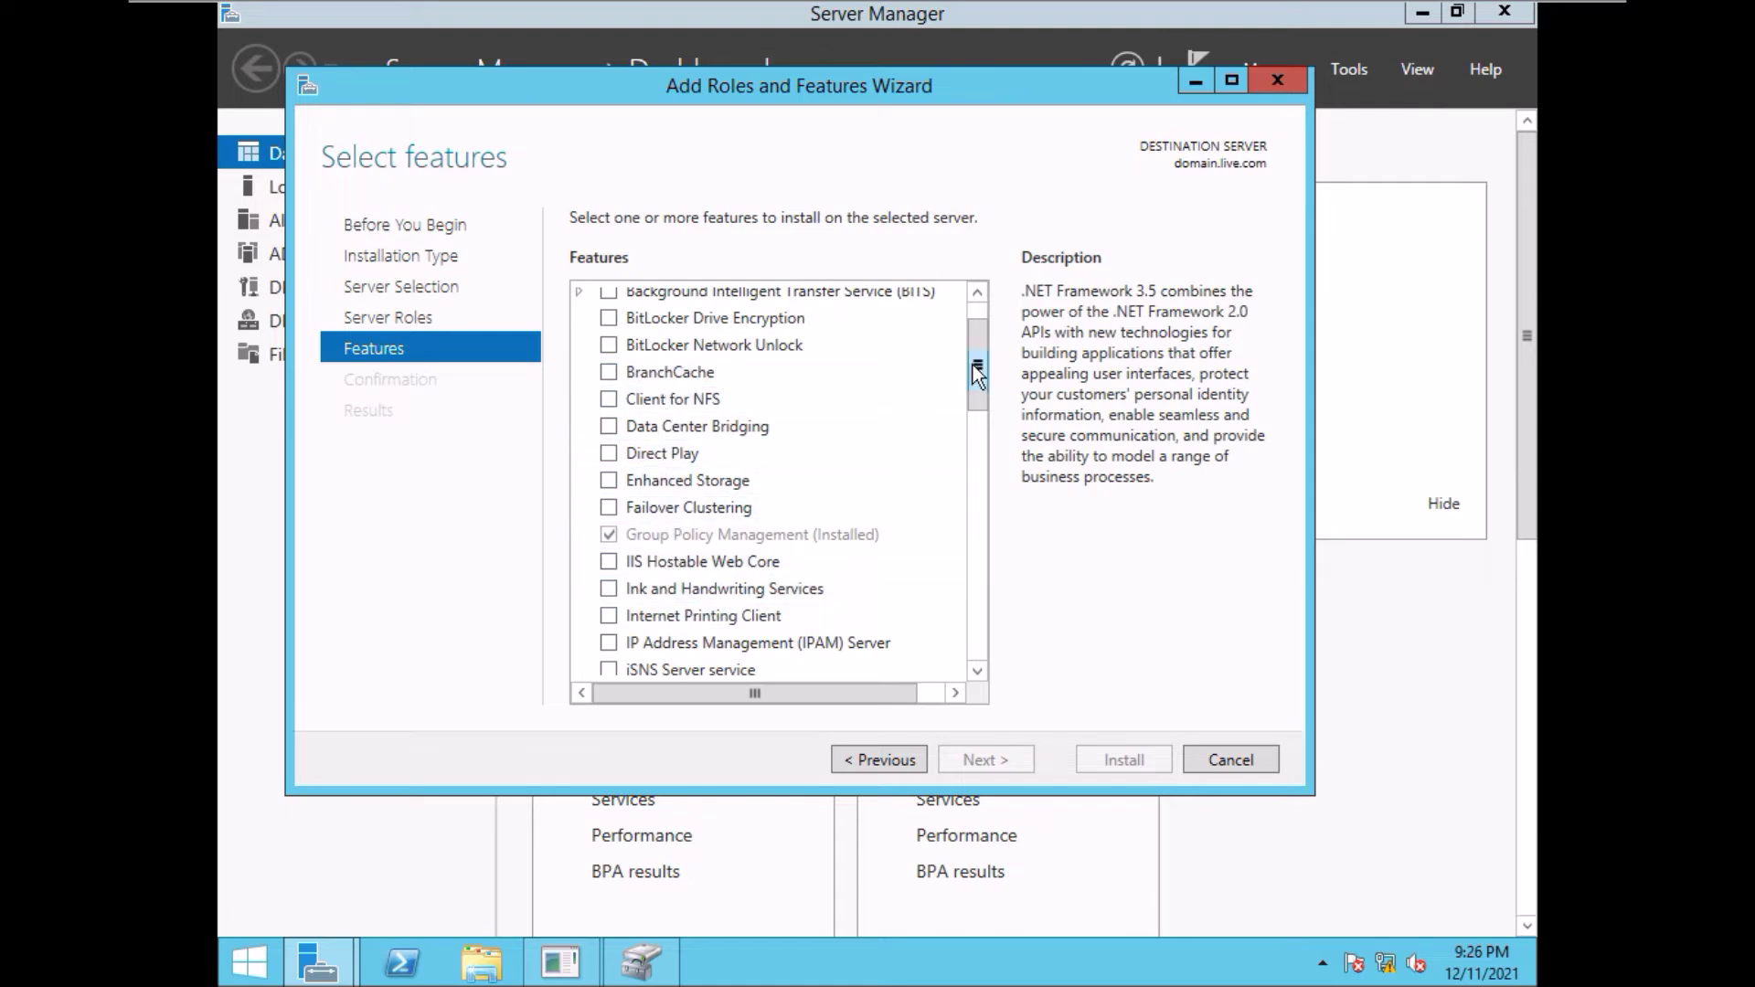
{"action": "left_click_drag", "start_coordinate": [984, 371], "coordinate": [964, 616]}
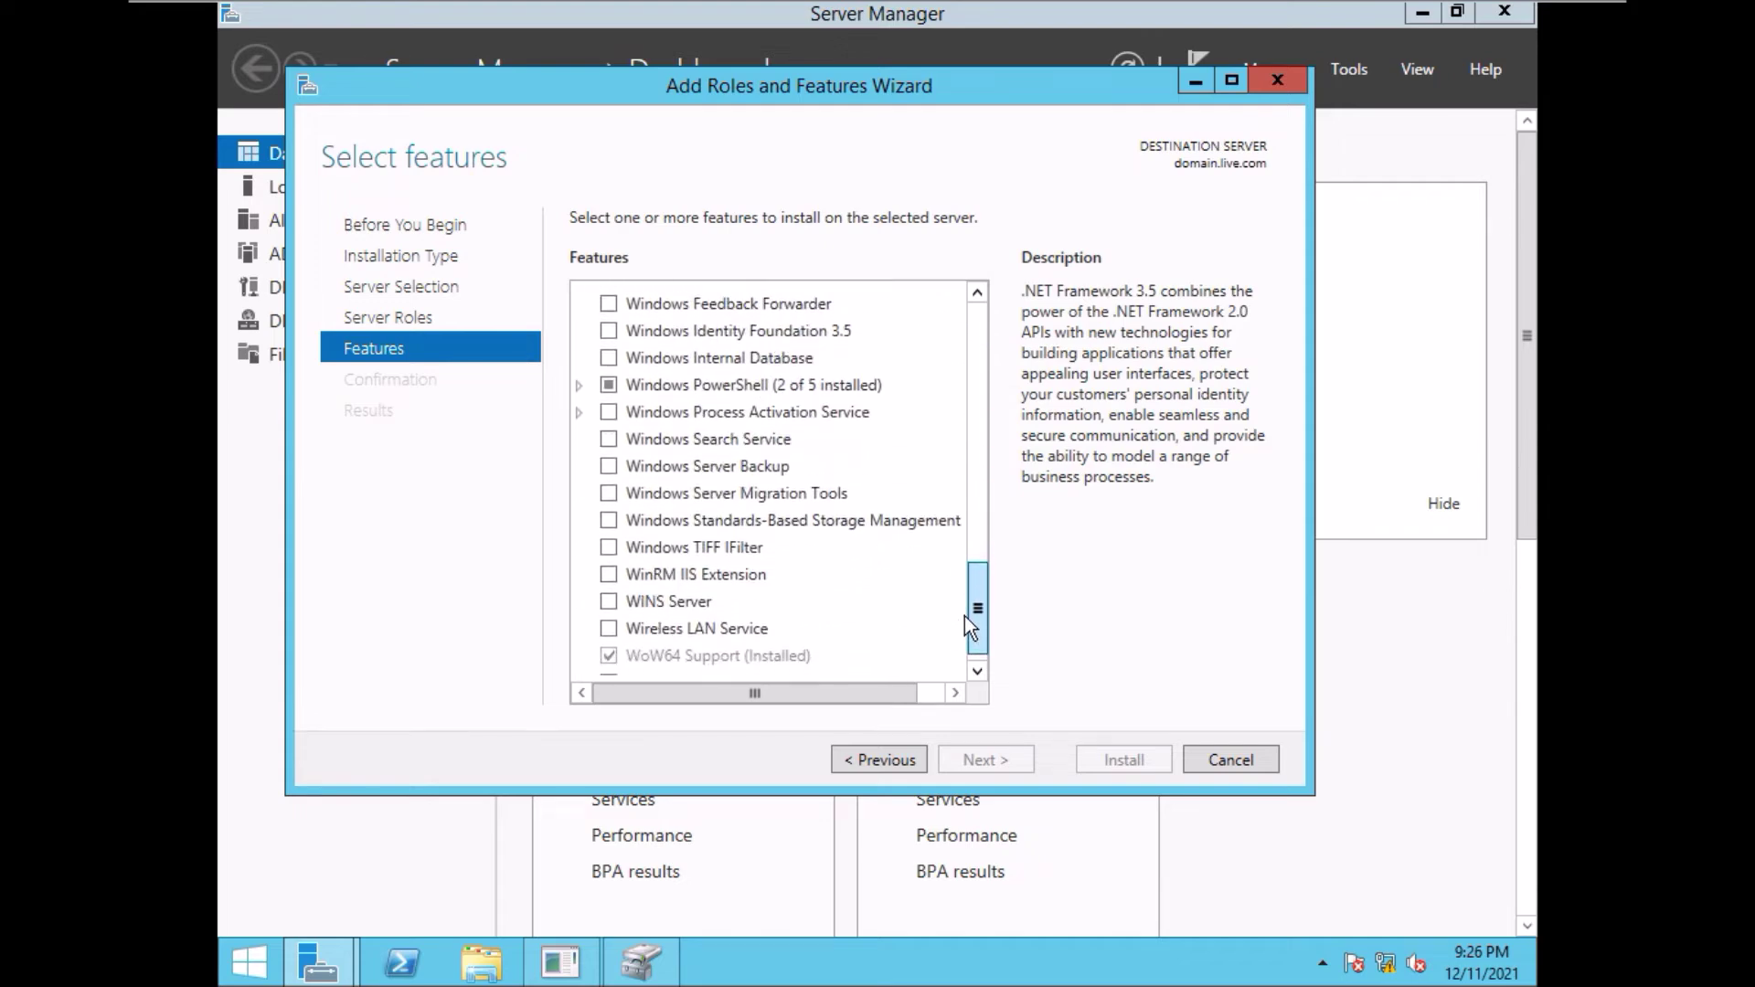
{"action": "left_click_drag", "start_coordinate": [964, 613], "coordinate": [964, 612]}
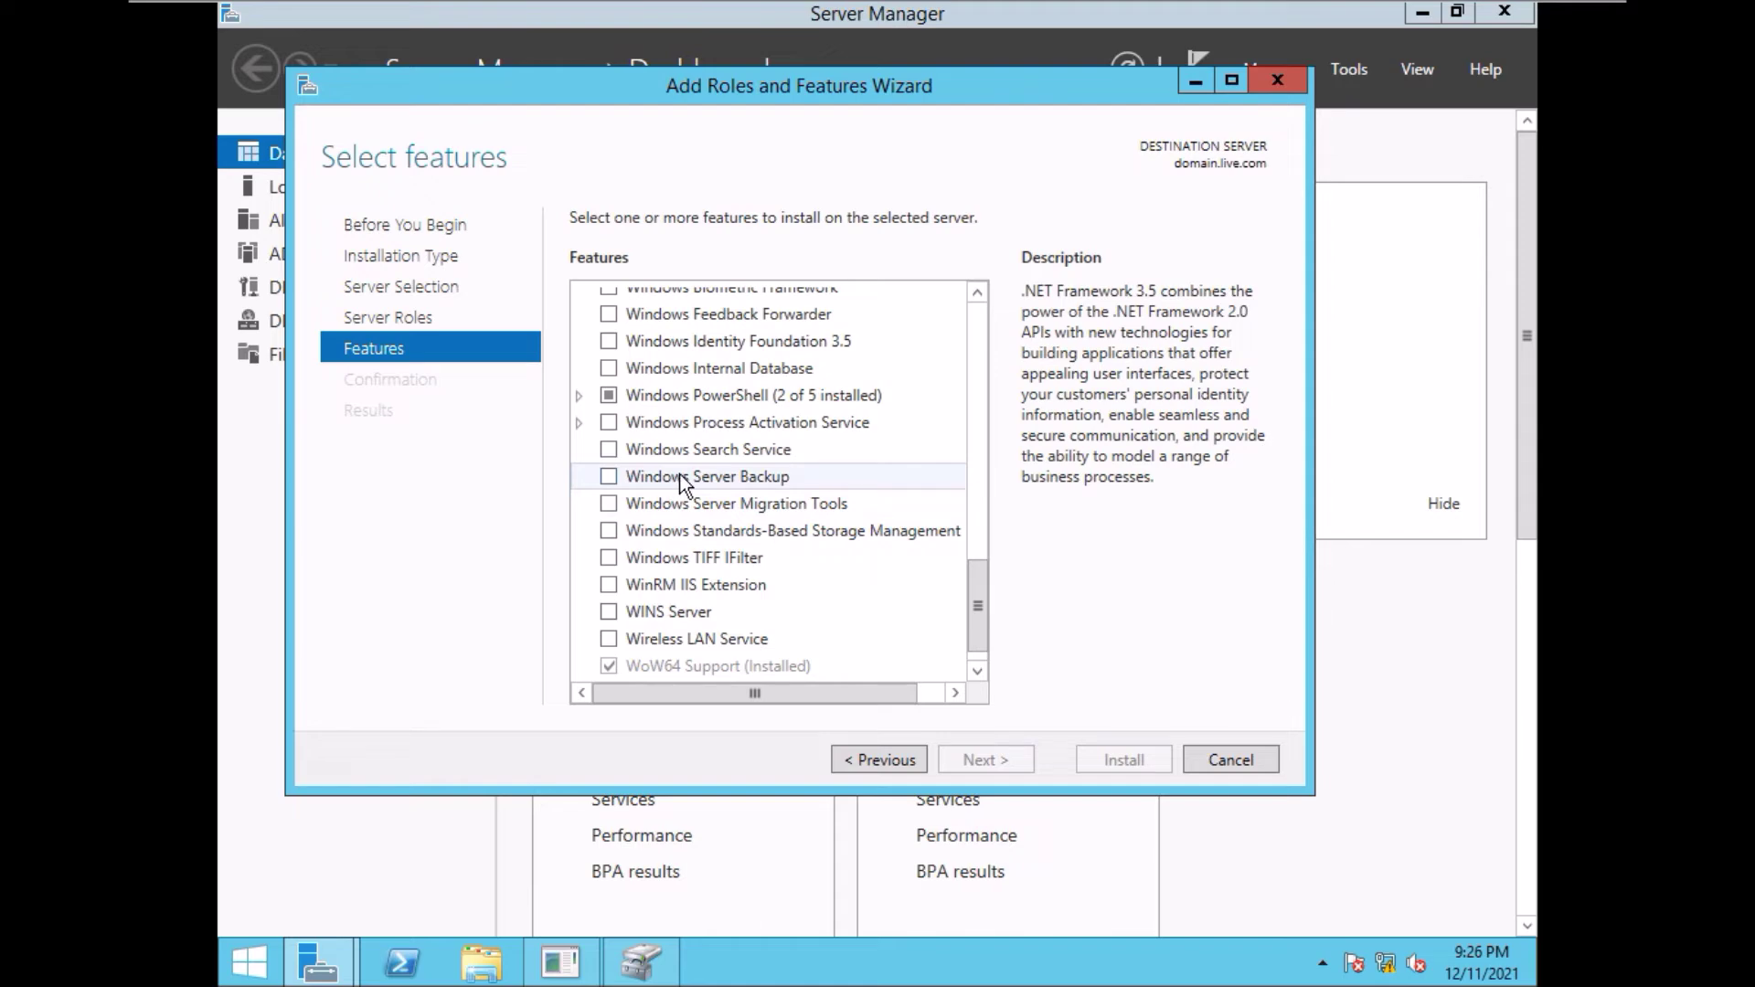
{"action": "left_click", "coordinate": [610, 476]}
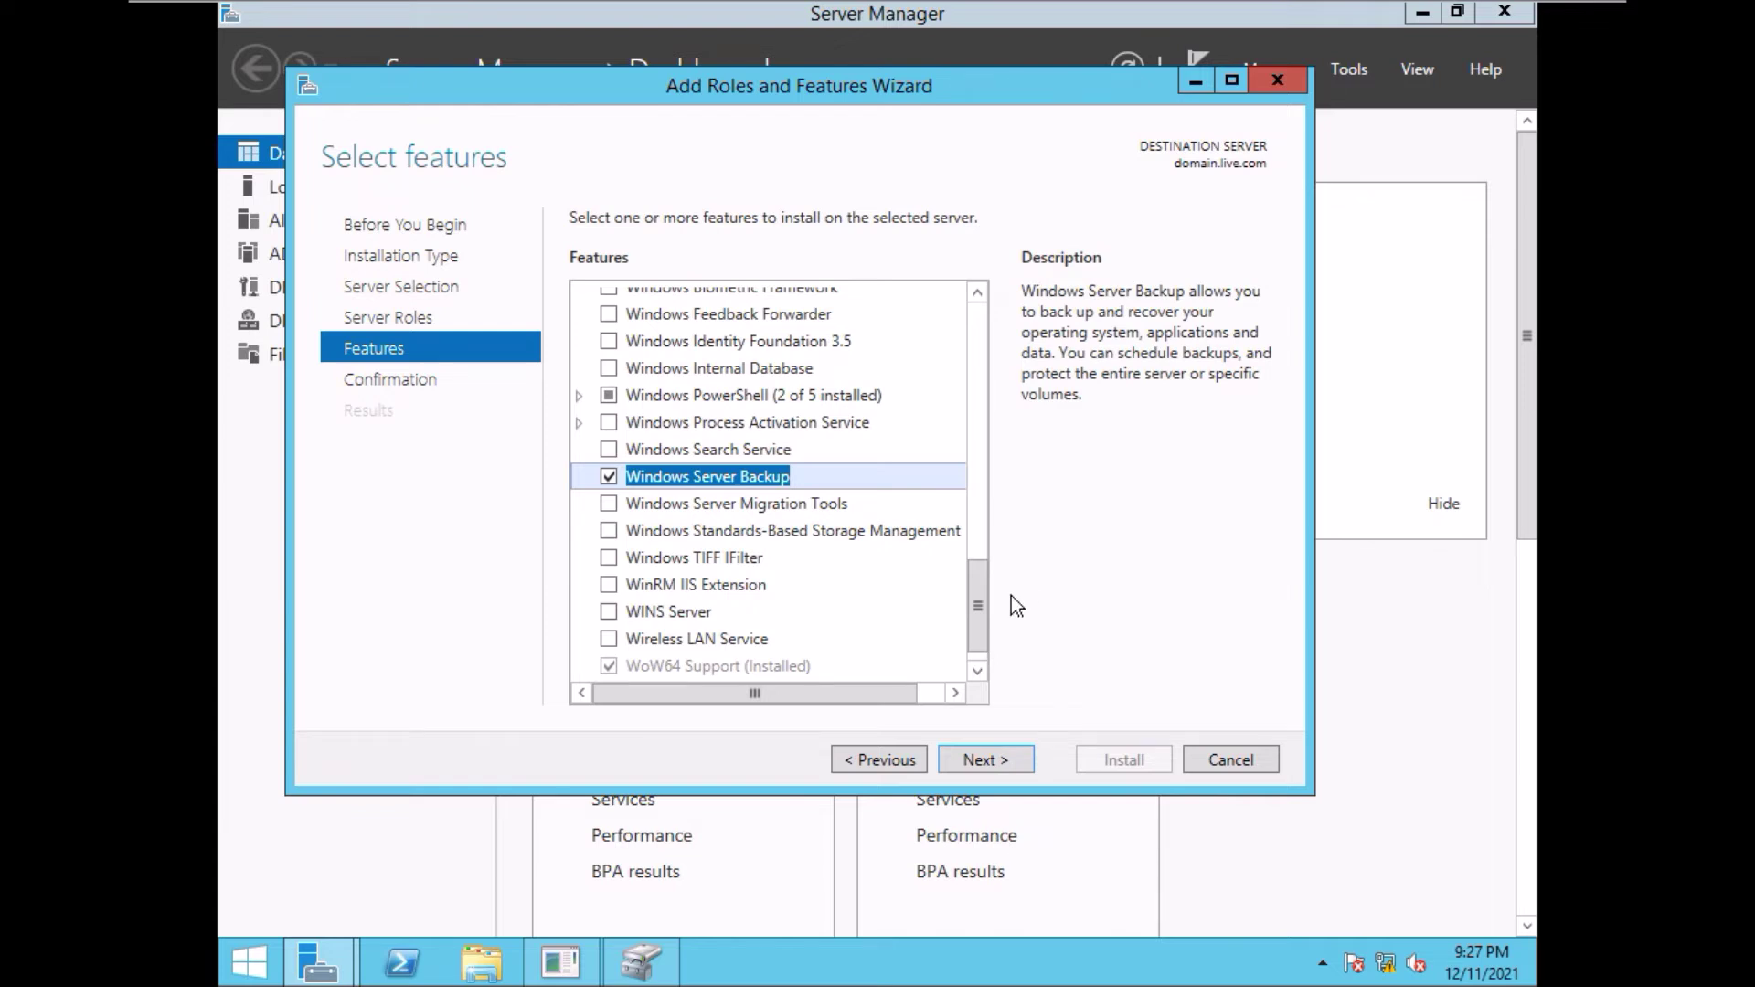
{"action": "left_click", "coordinate": [987, 762]}
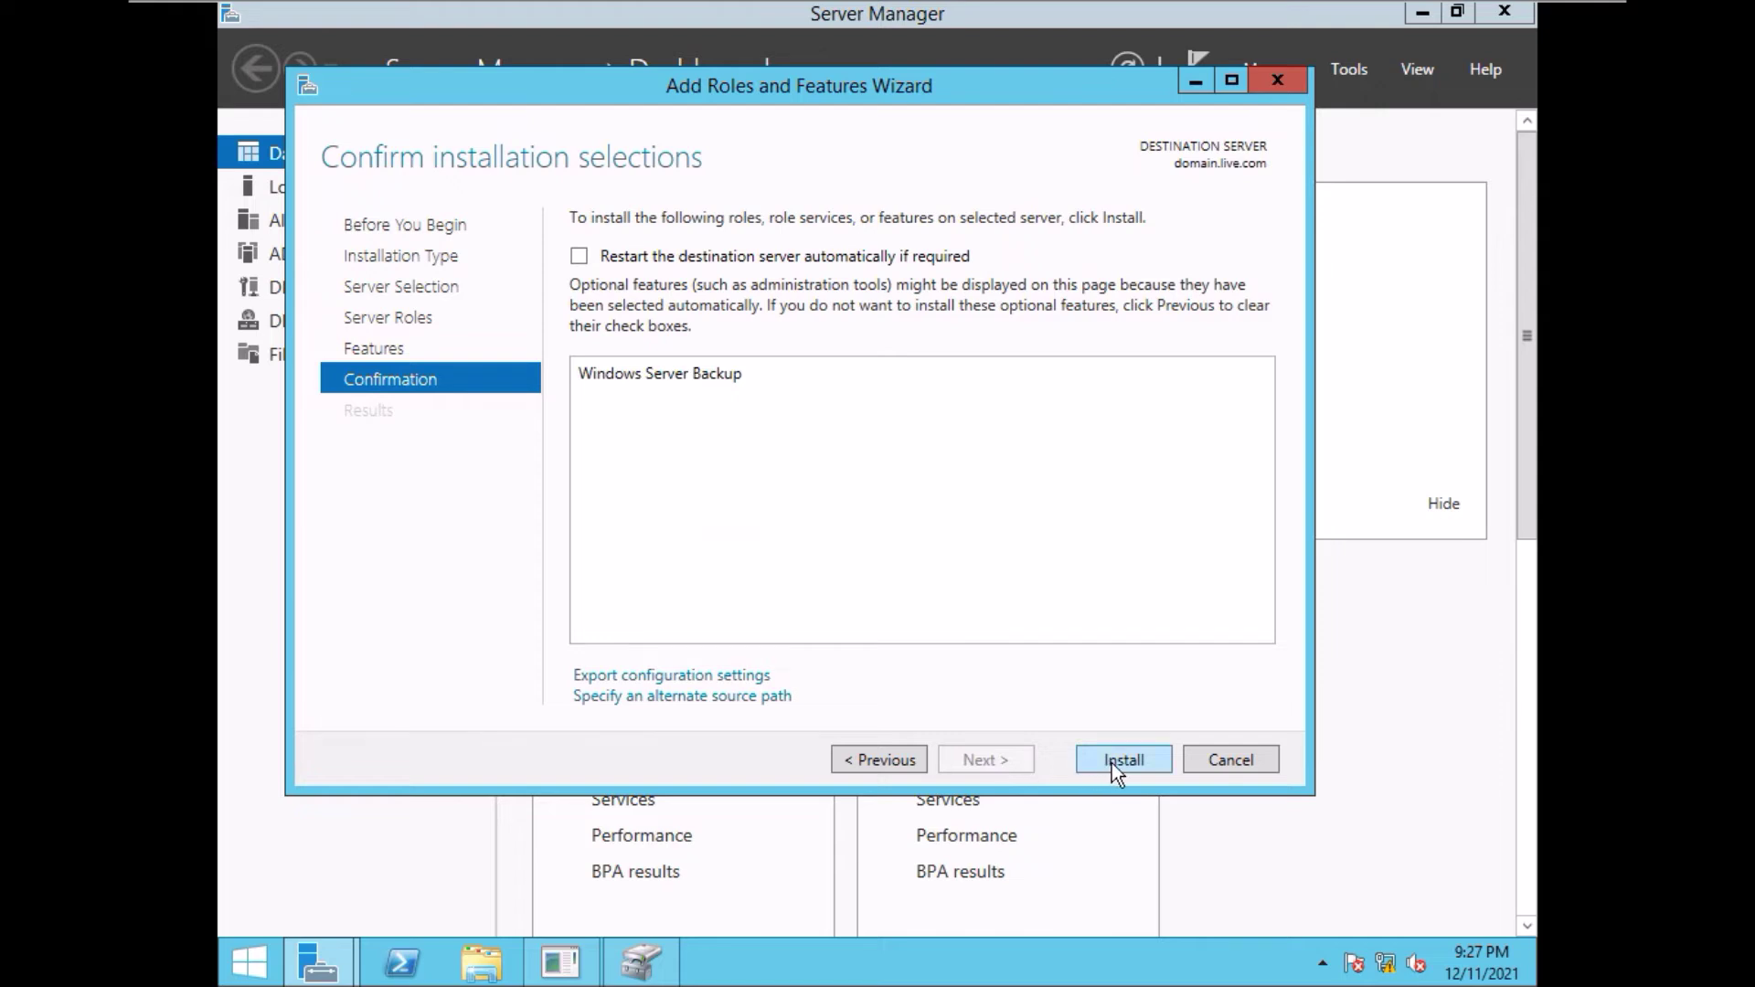
- Allow automatic restarts, install Windows Server Backup, switch to full screen, and close the finished wizard
{"action": "left_click", "coordinate": [580, 257]}
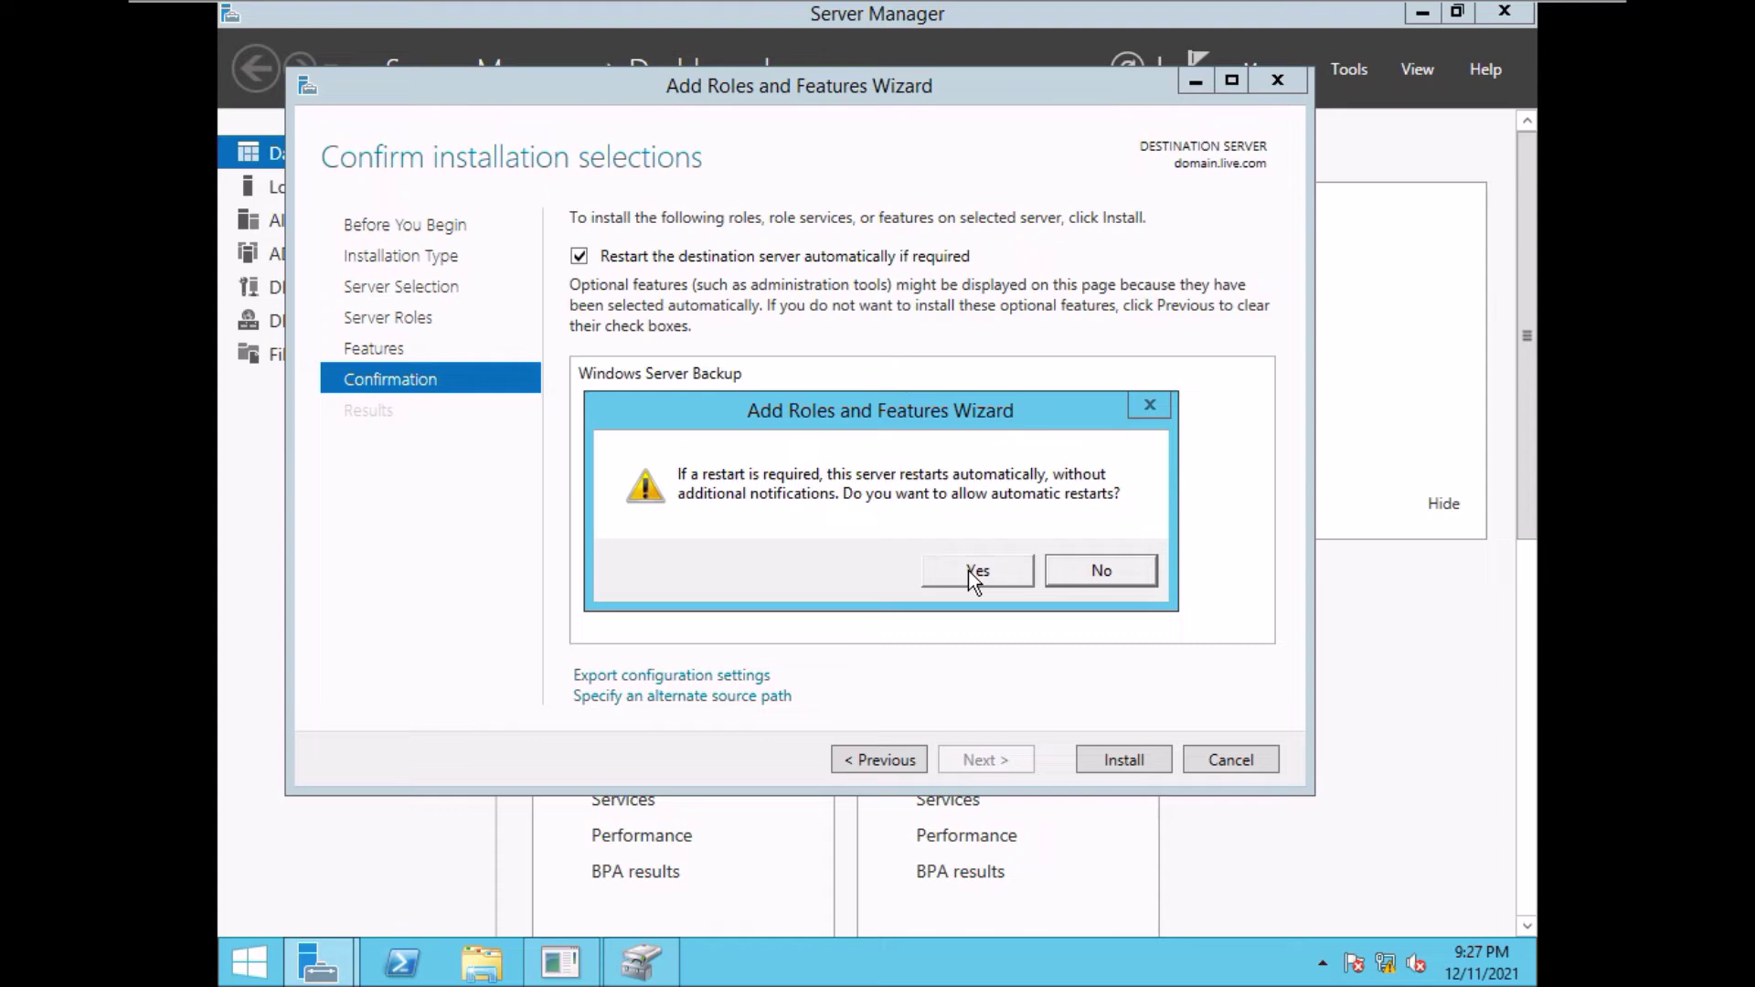
{"action": "left_click", "coordinate": [968, 571]}
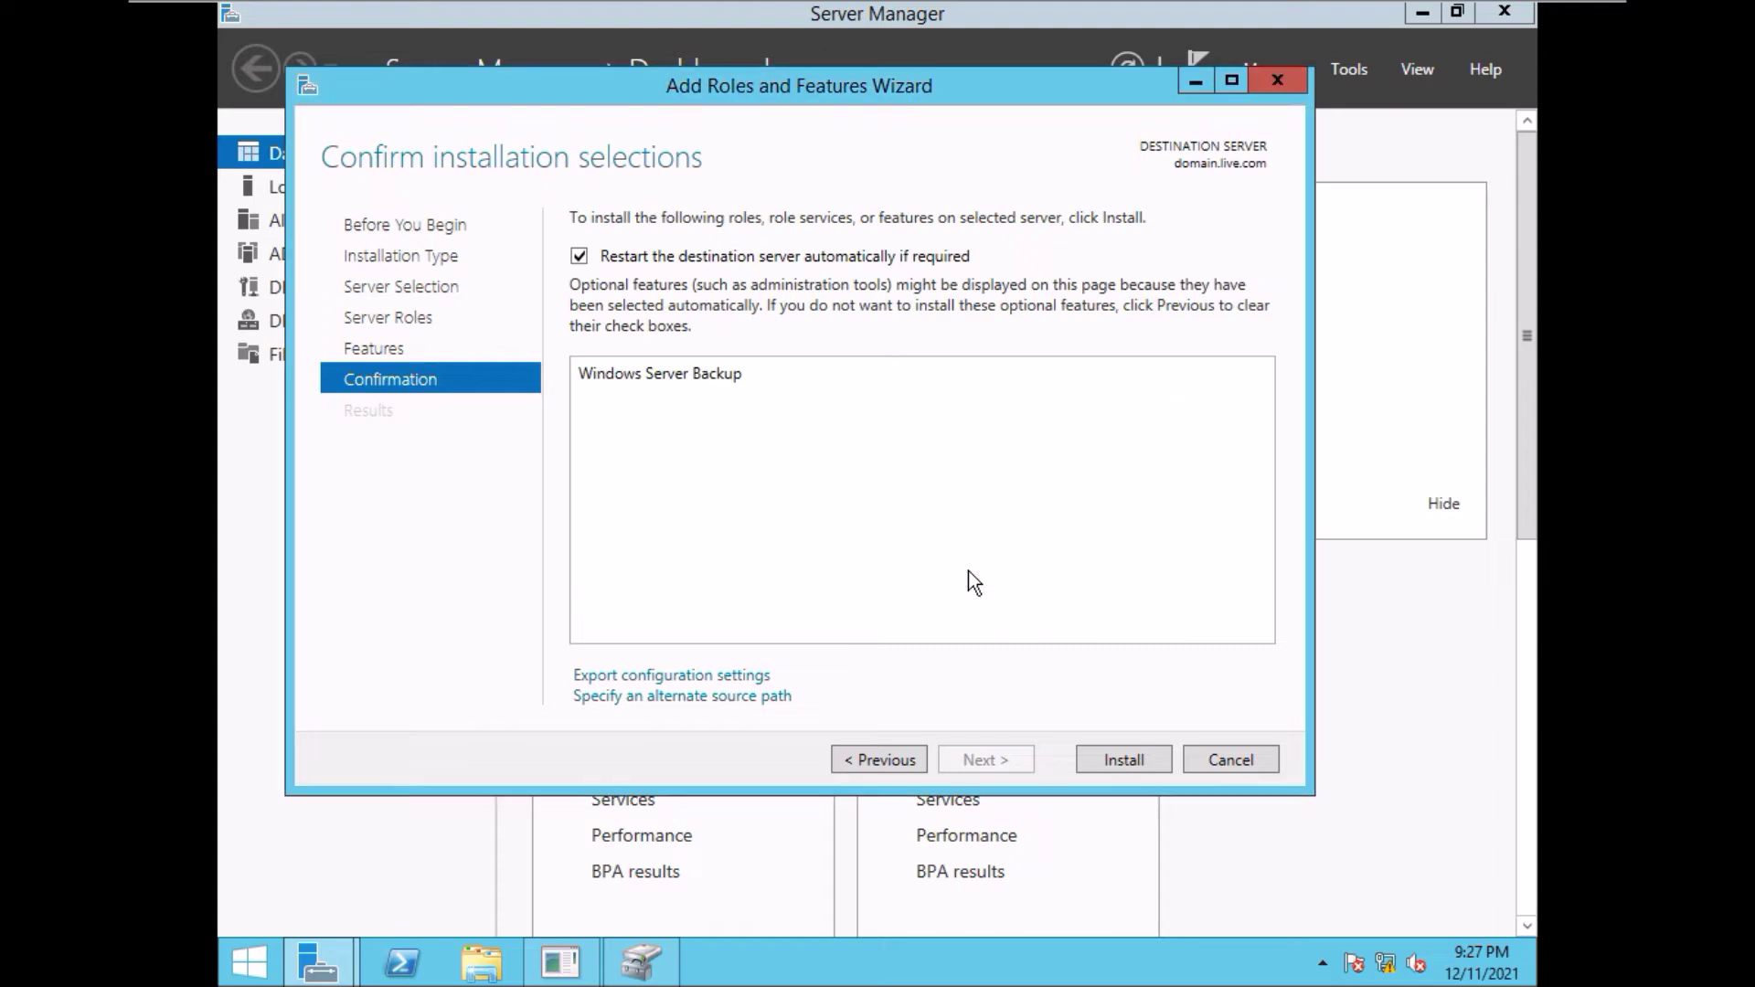
{"action": "left_click", "coordinate": [1124, 760]}
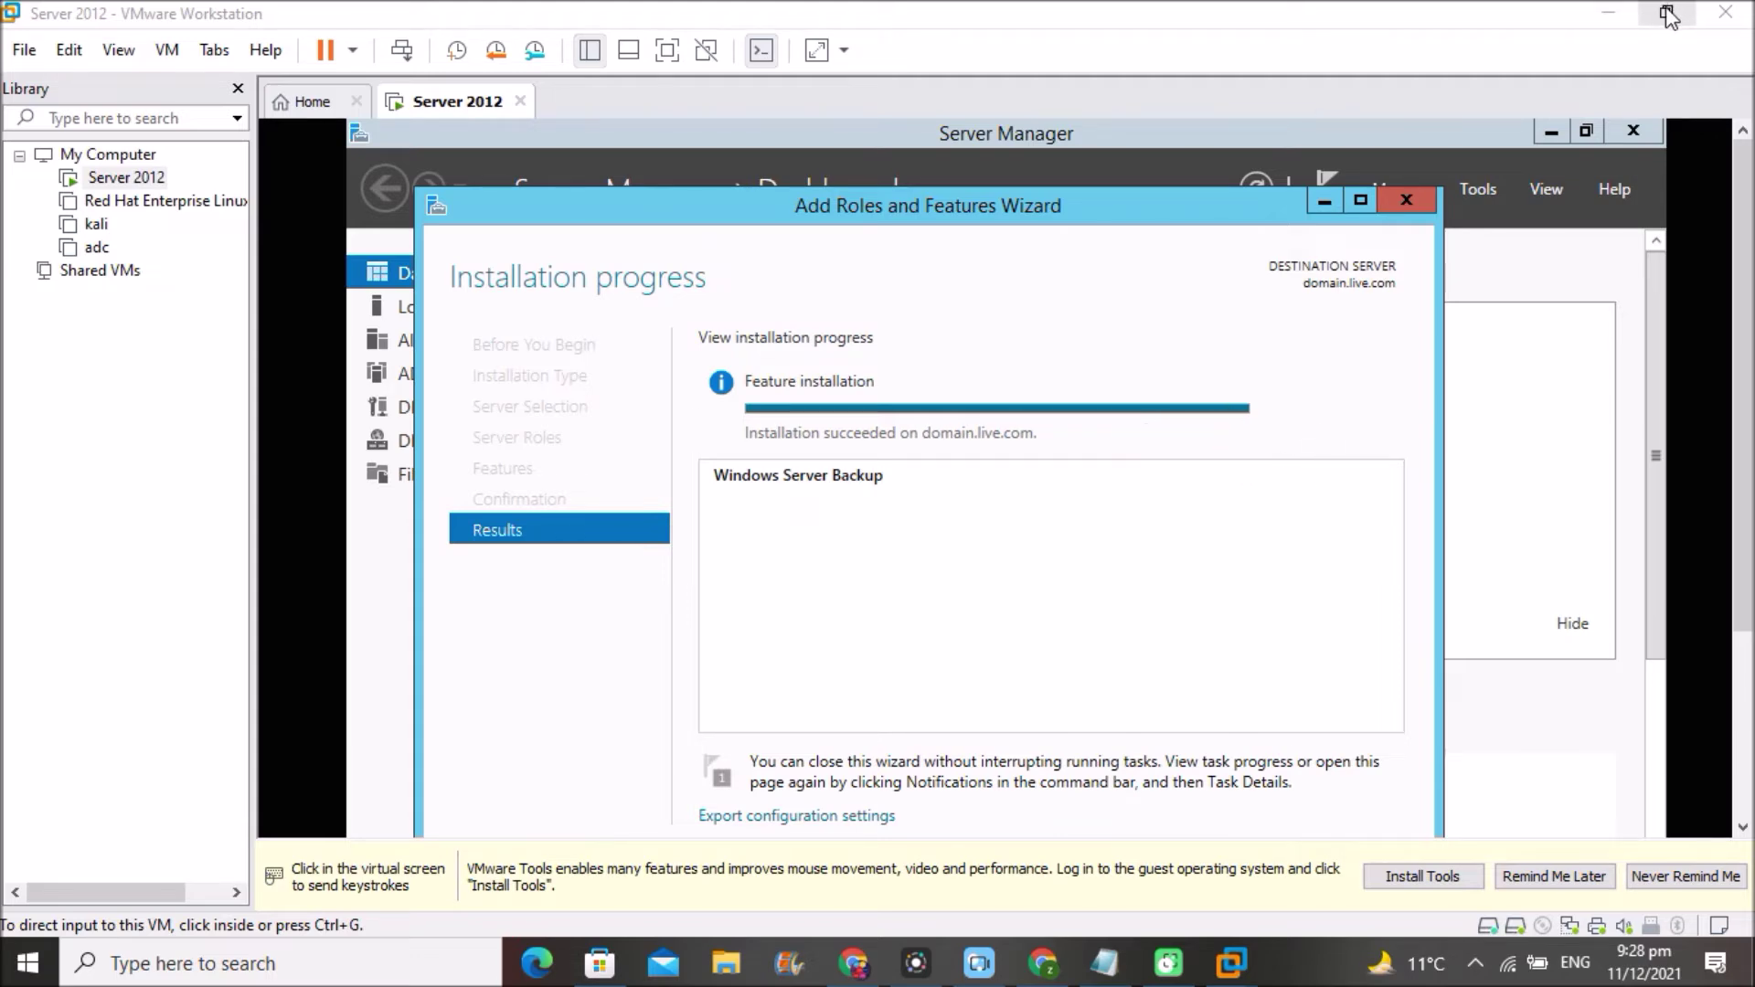
{"action": "left_click", "coordinate": [667, 50]}
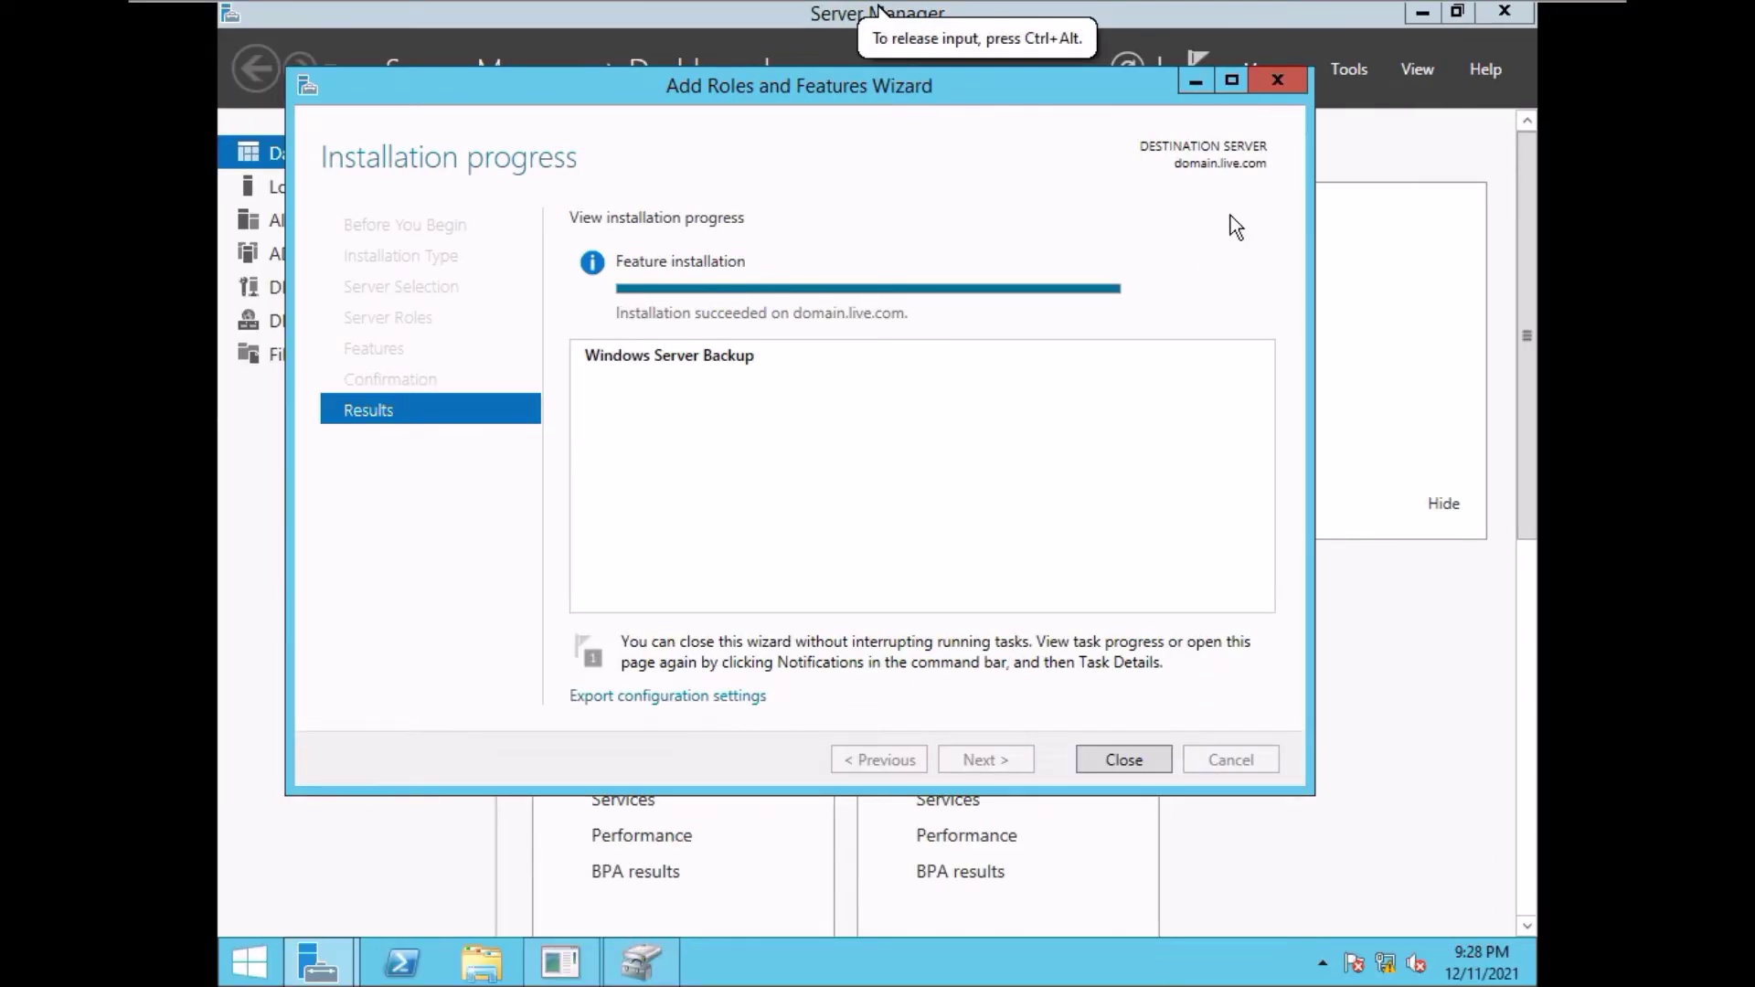
{"action": "left_click", "coordinate": [1121, 755]}
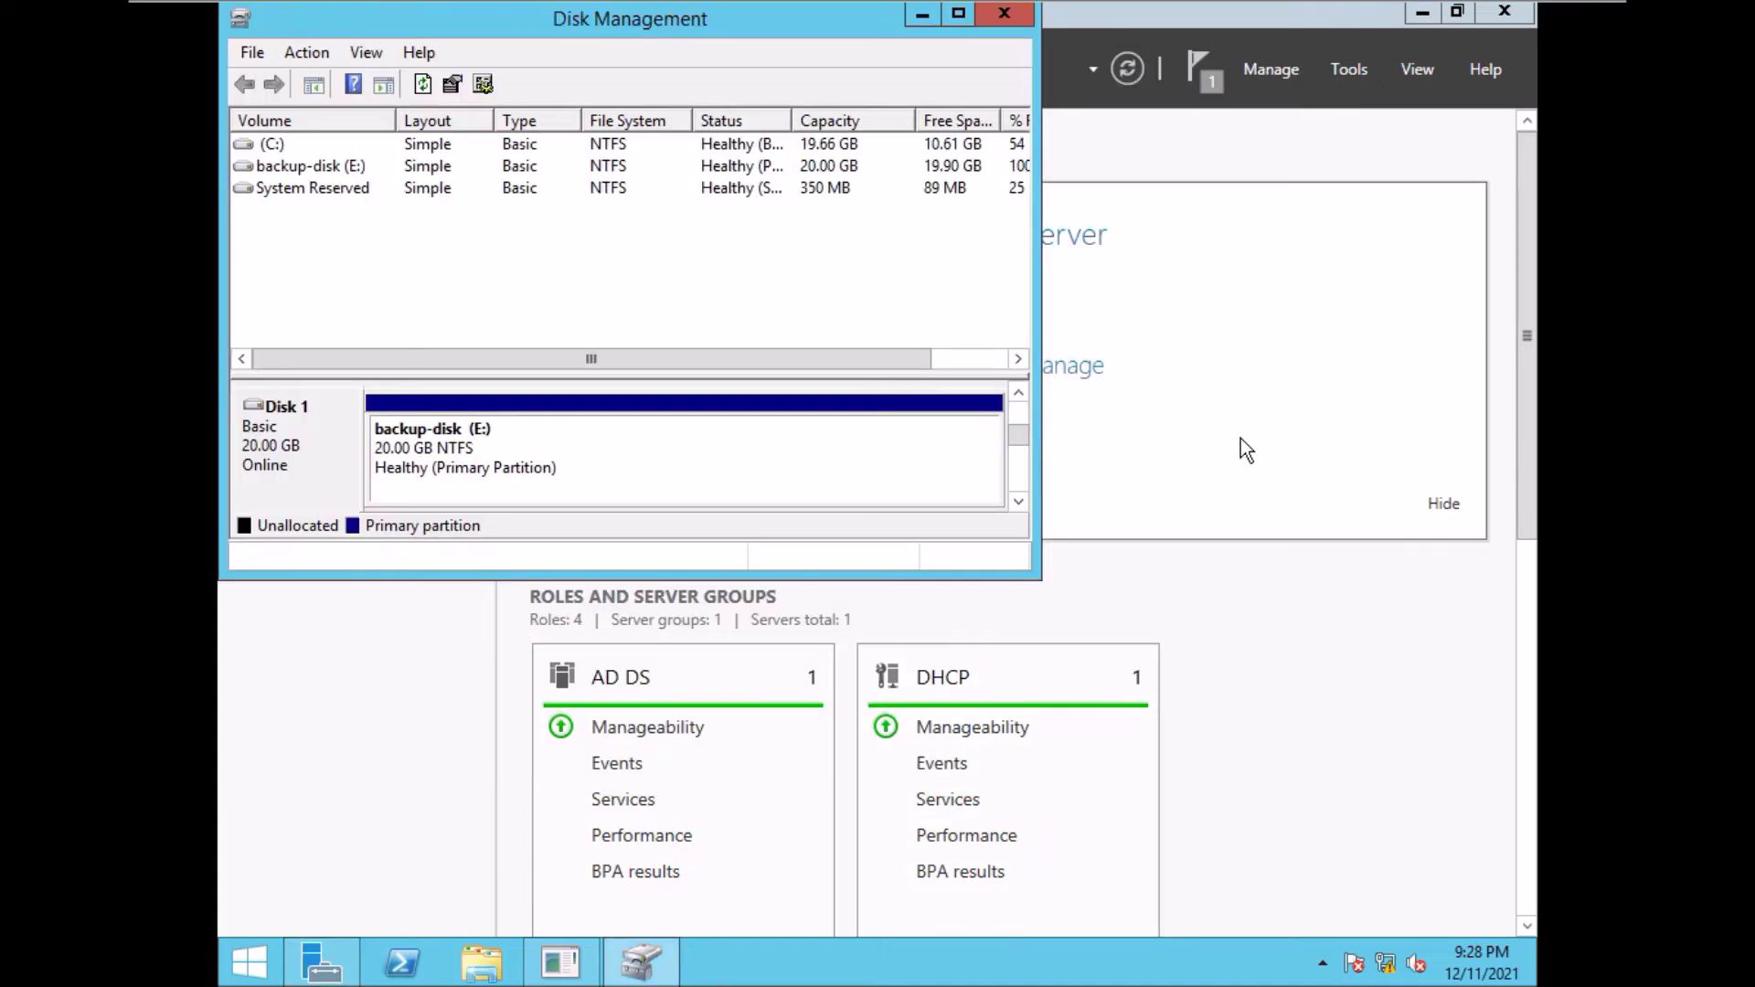
- Close Disk Management and launch Windows Server Backup from Server Manager's Tools menu
{"action": "left_click", "coordinate": [1003, 11]}
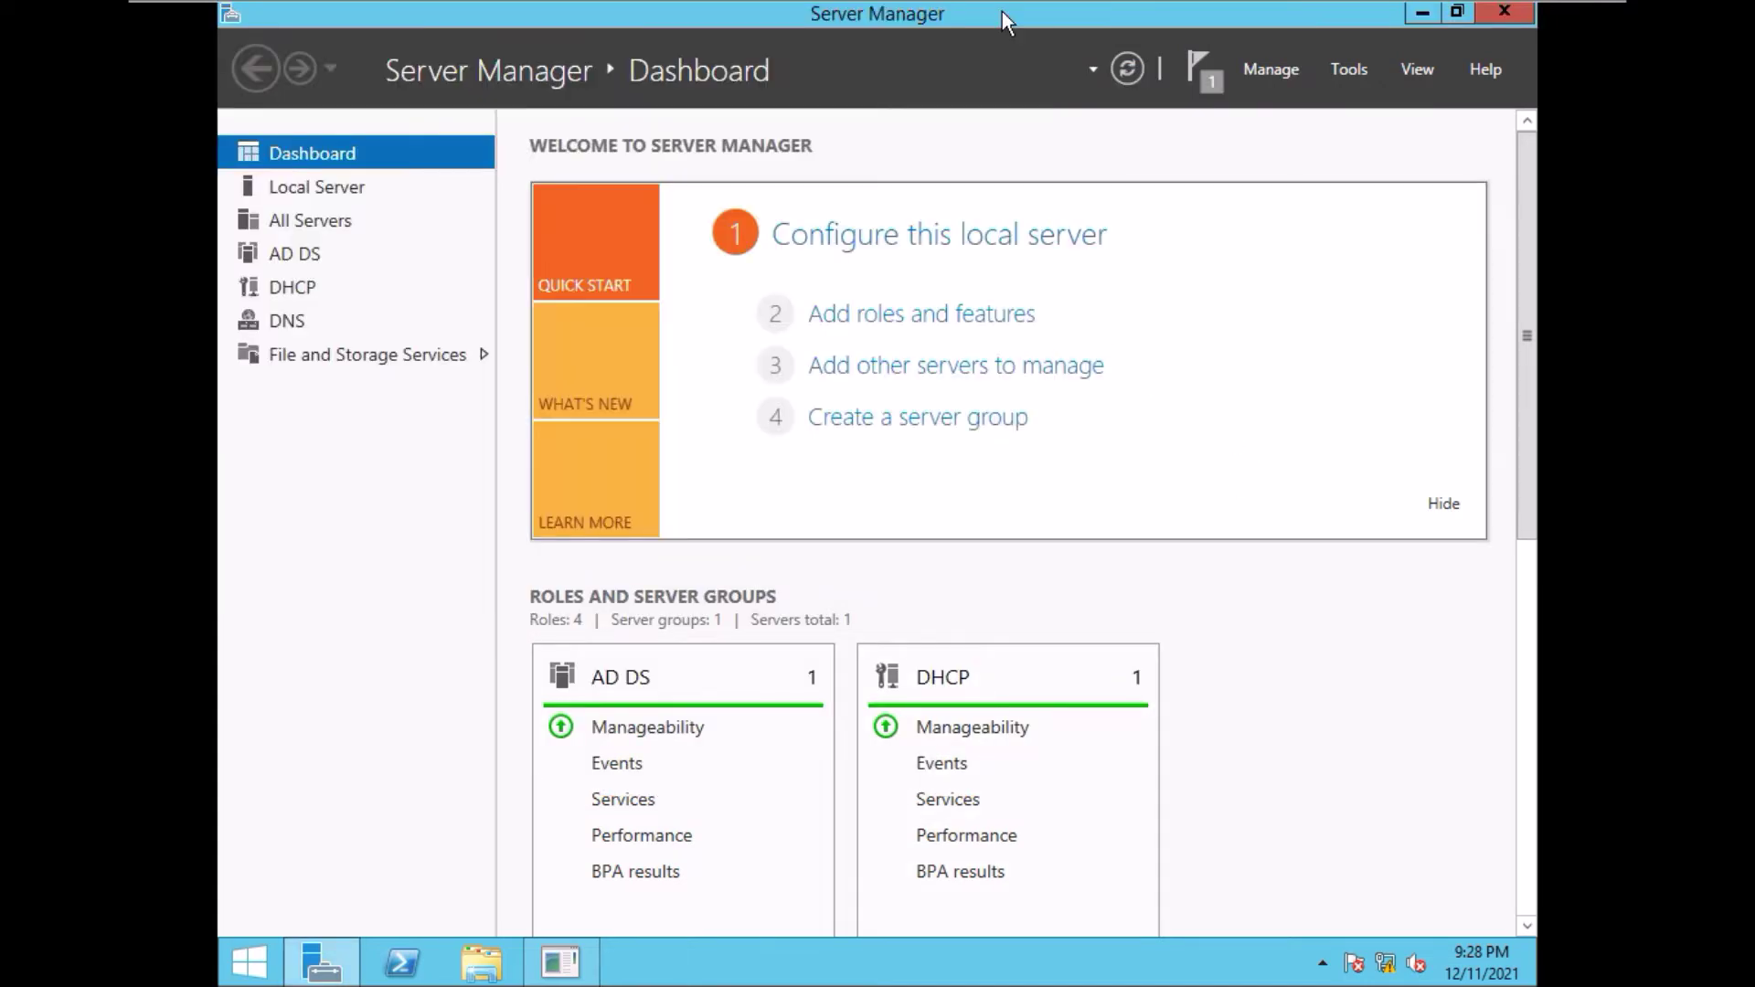
{"action": "left_click", "coordinate": [1352, 66]}
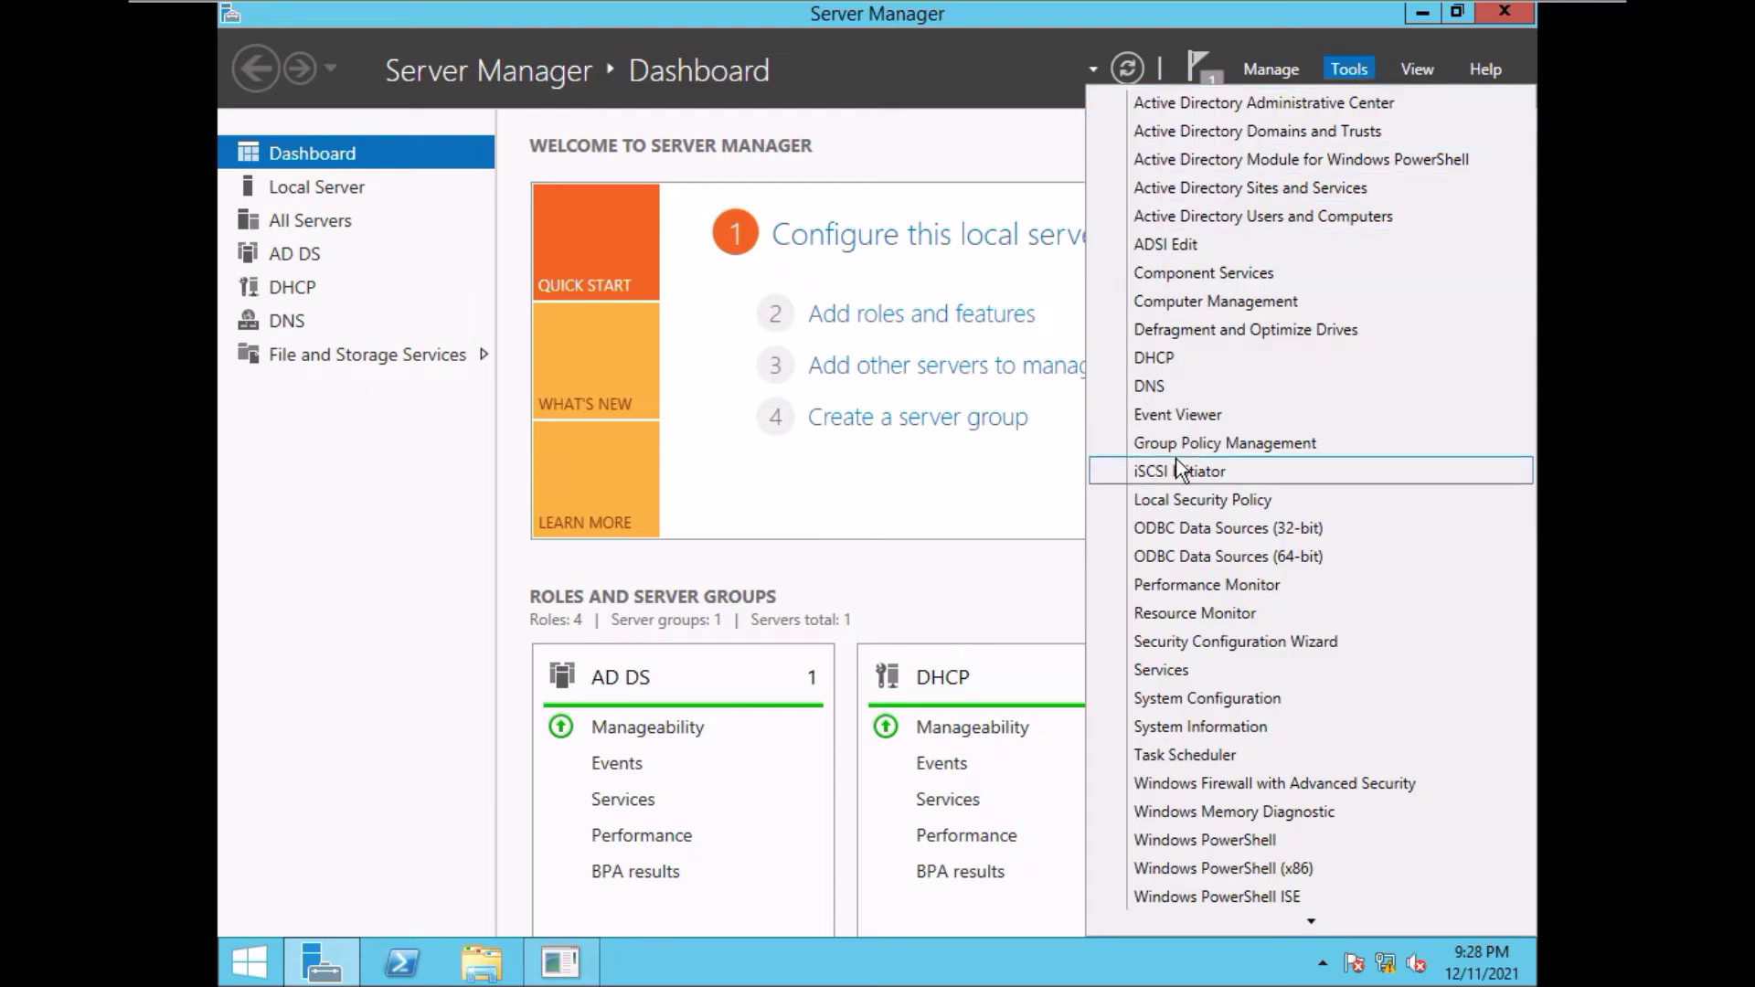
{"action": "mouse_move", "coordinate": [1308, 920]}
{"action": "left_click", "coordinate": [1308, 920]}
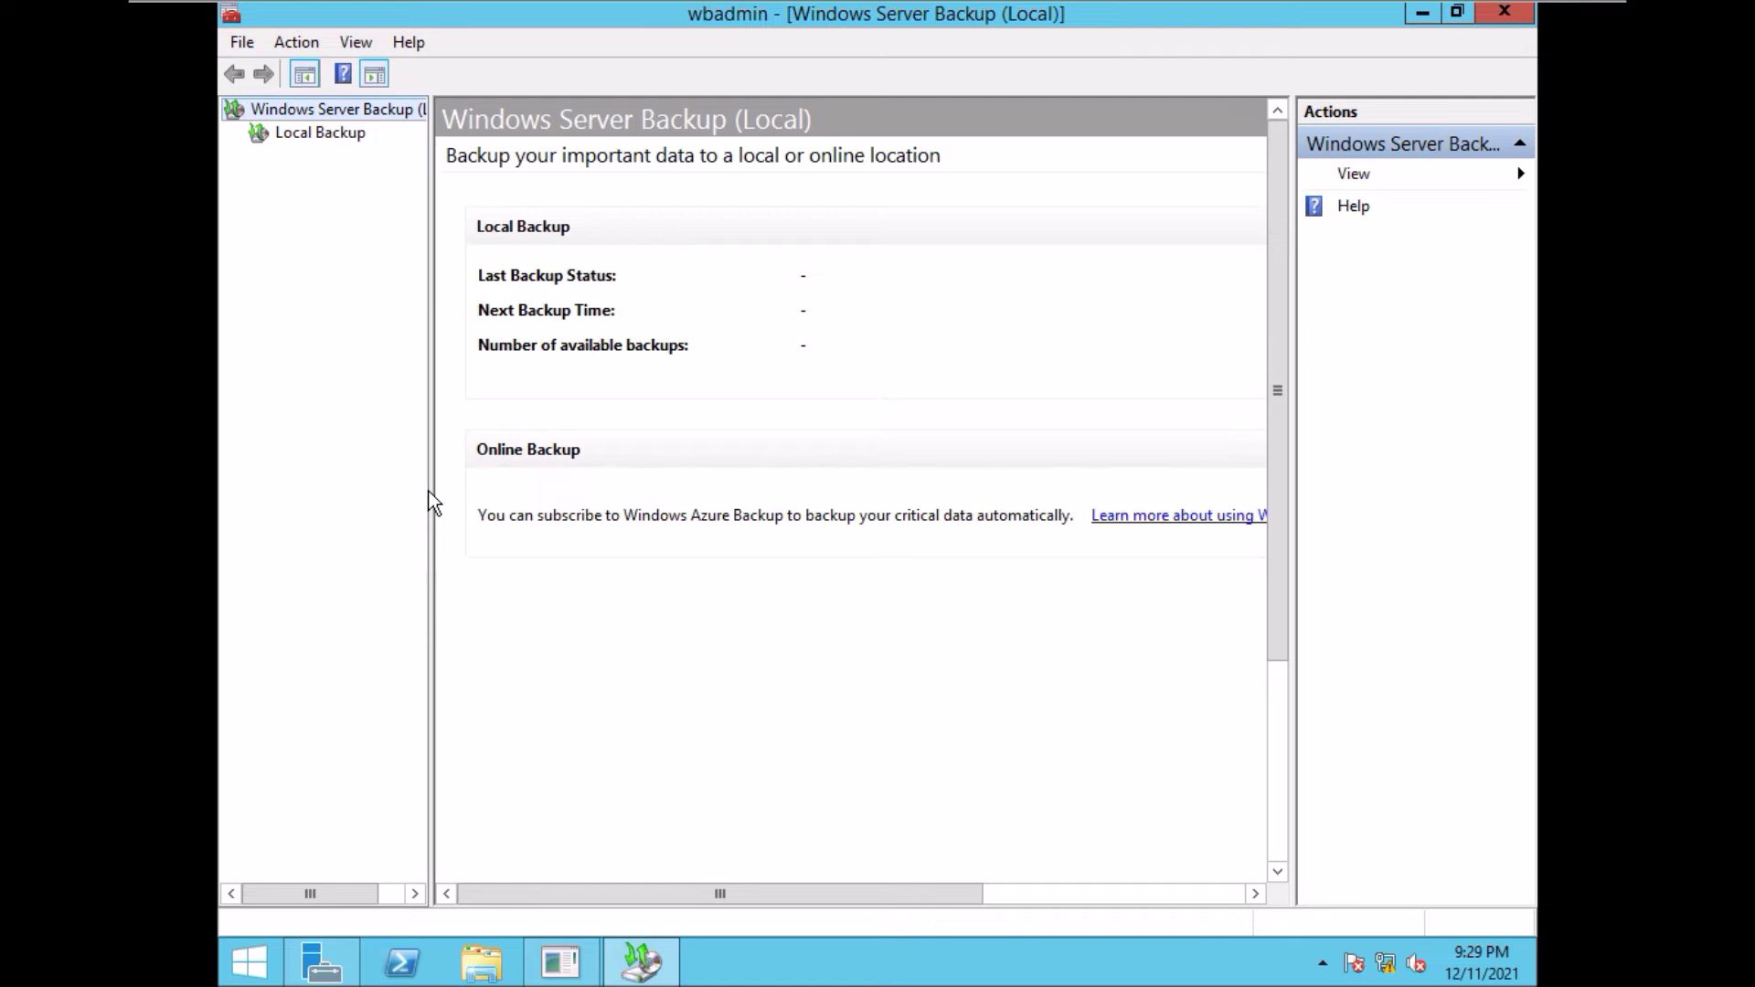
- Widen the console's navigation tree and show the Local Backup page
{"action": "left_click_drag", "start_coordinate": [428, 490], "coordinate": [553, 490]}
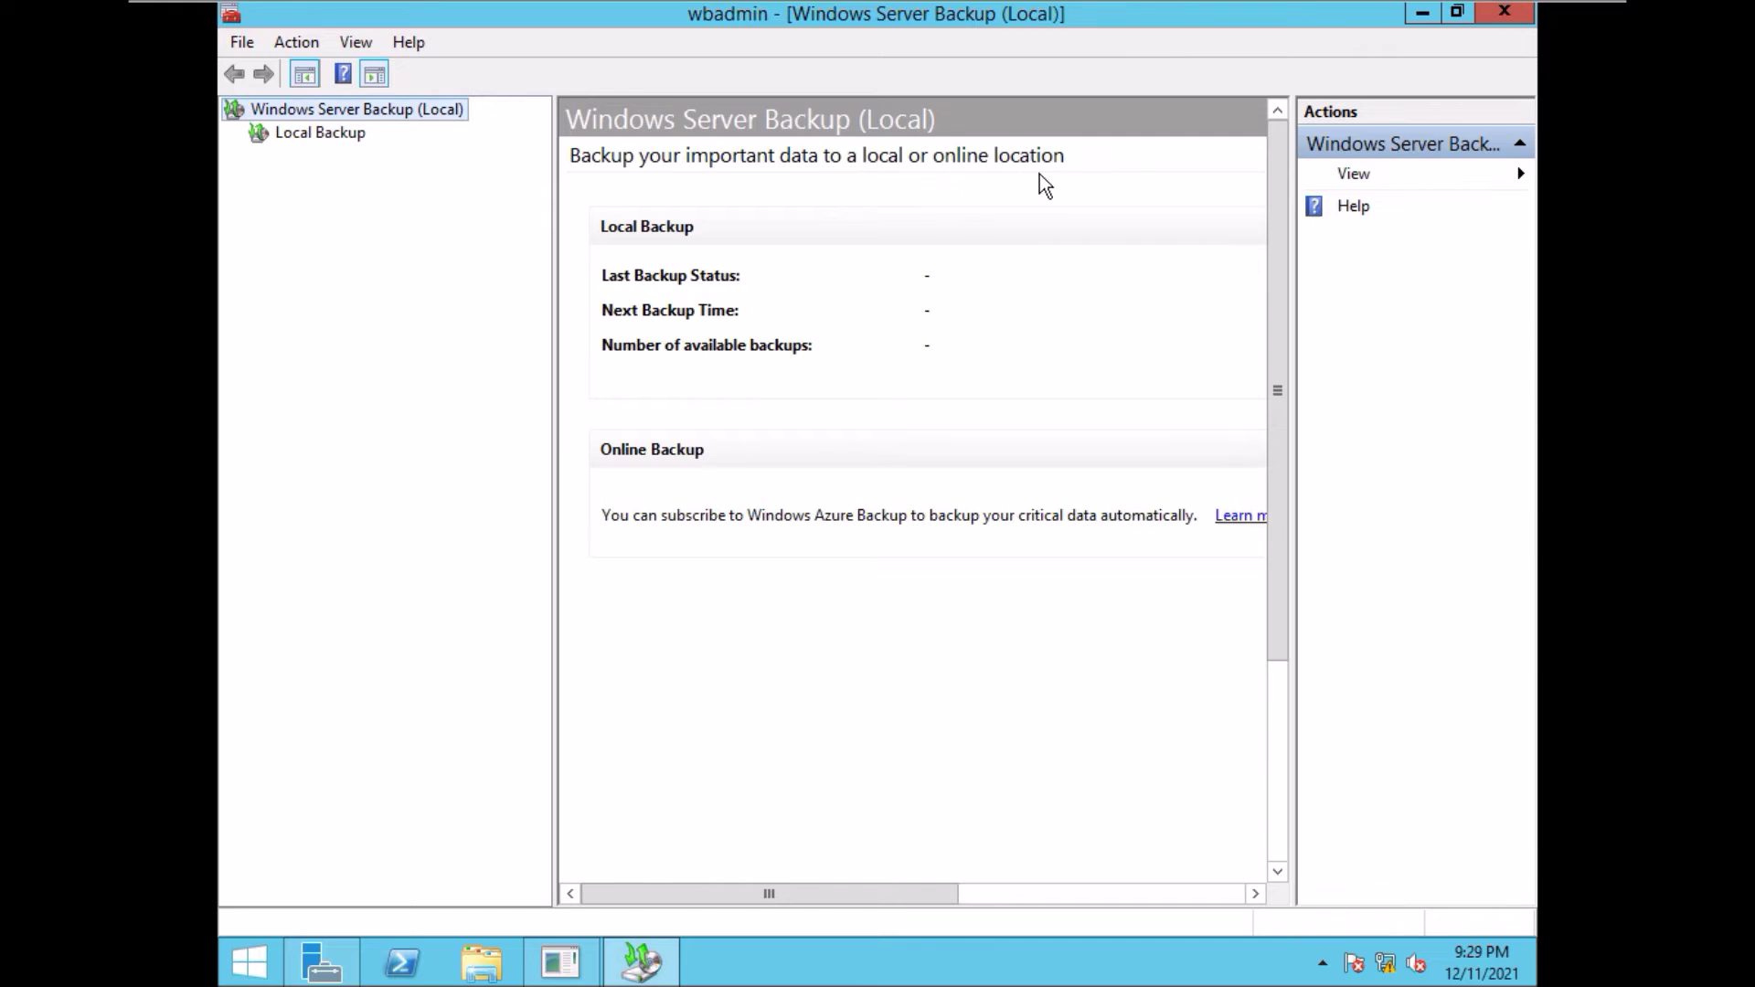
{"action": "left_click", "coordinate": [324, 135]}
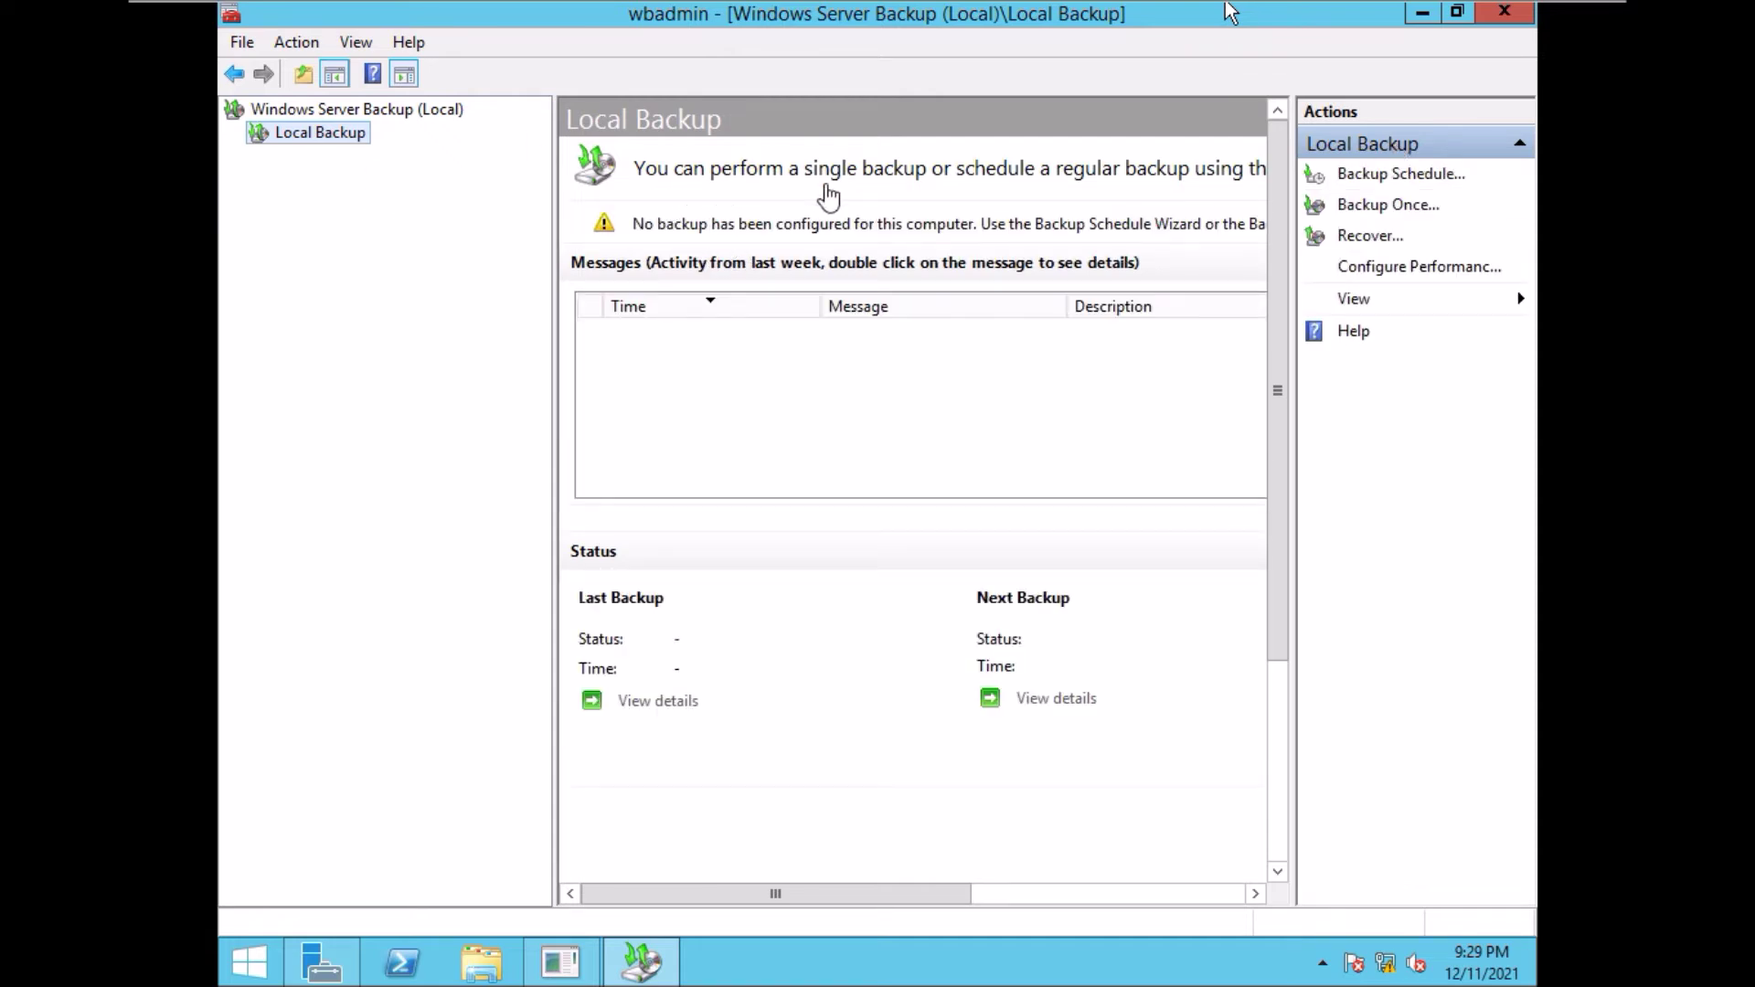
{"action": "left_click", "coordinate": [983, 186]}
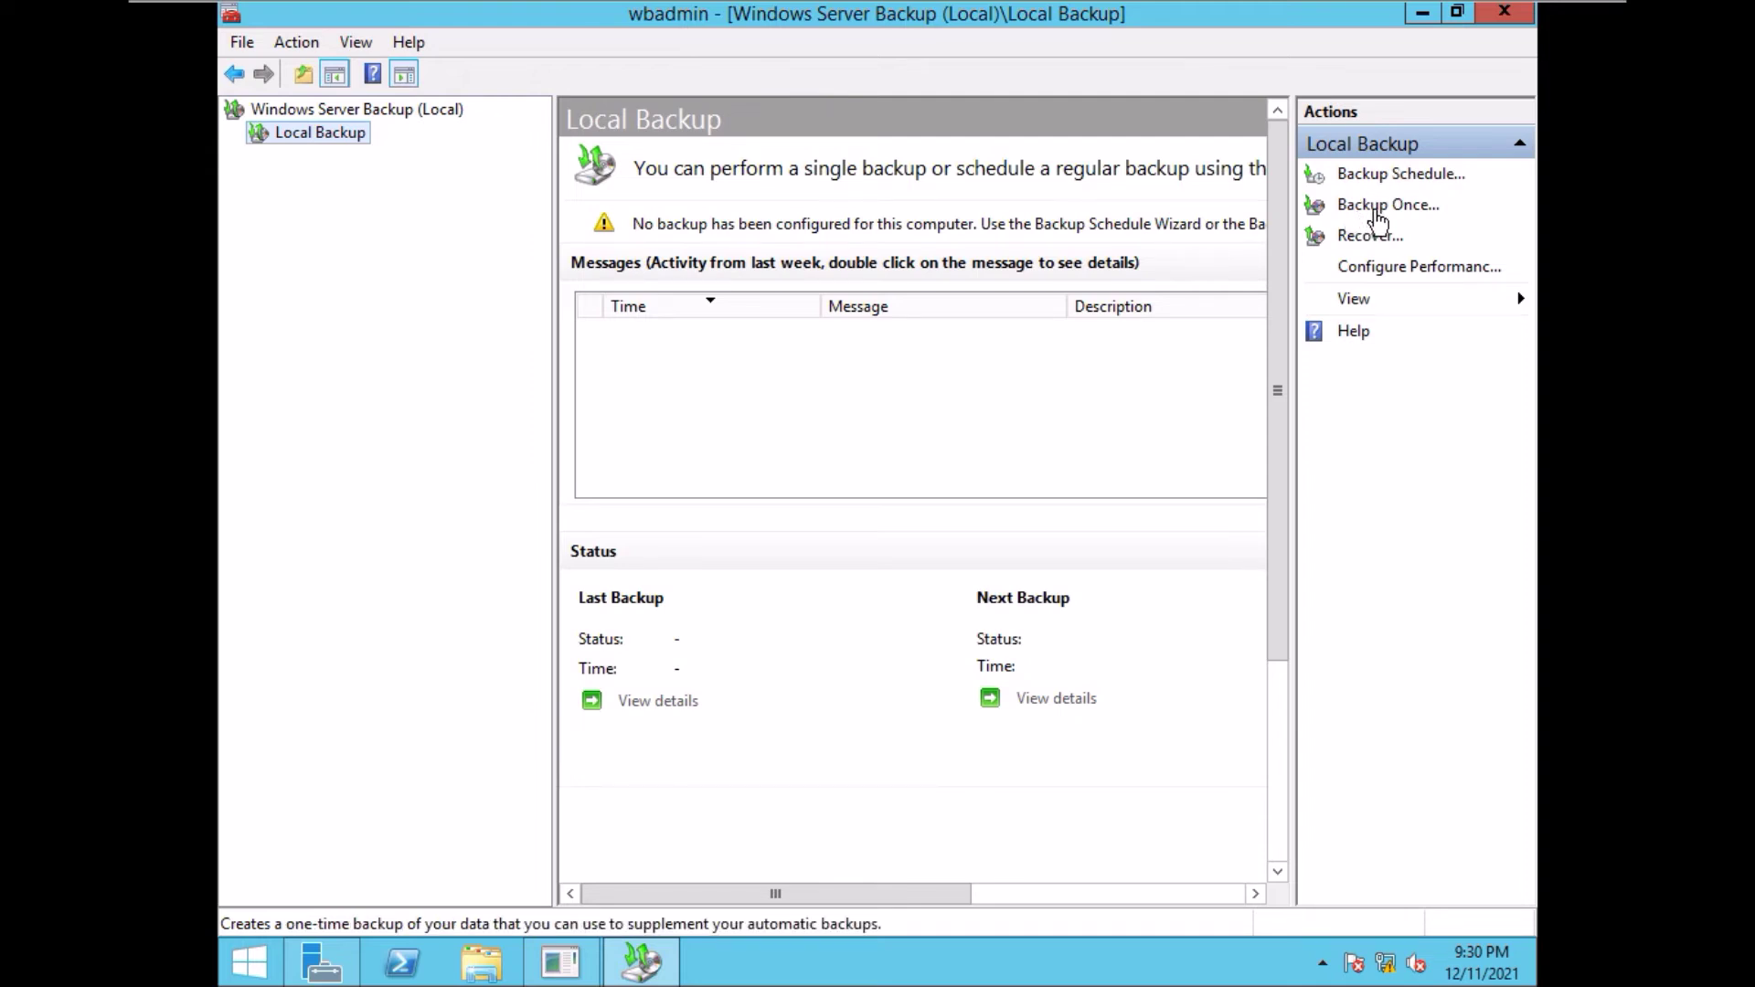
- Start Backup Once with different options and choose a Custom backup configuration
{"action": "left_click", "coordinate": [1377, 215]}
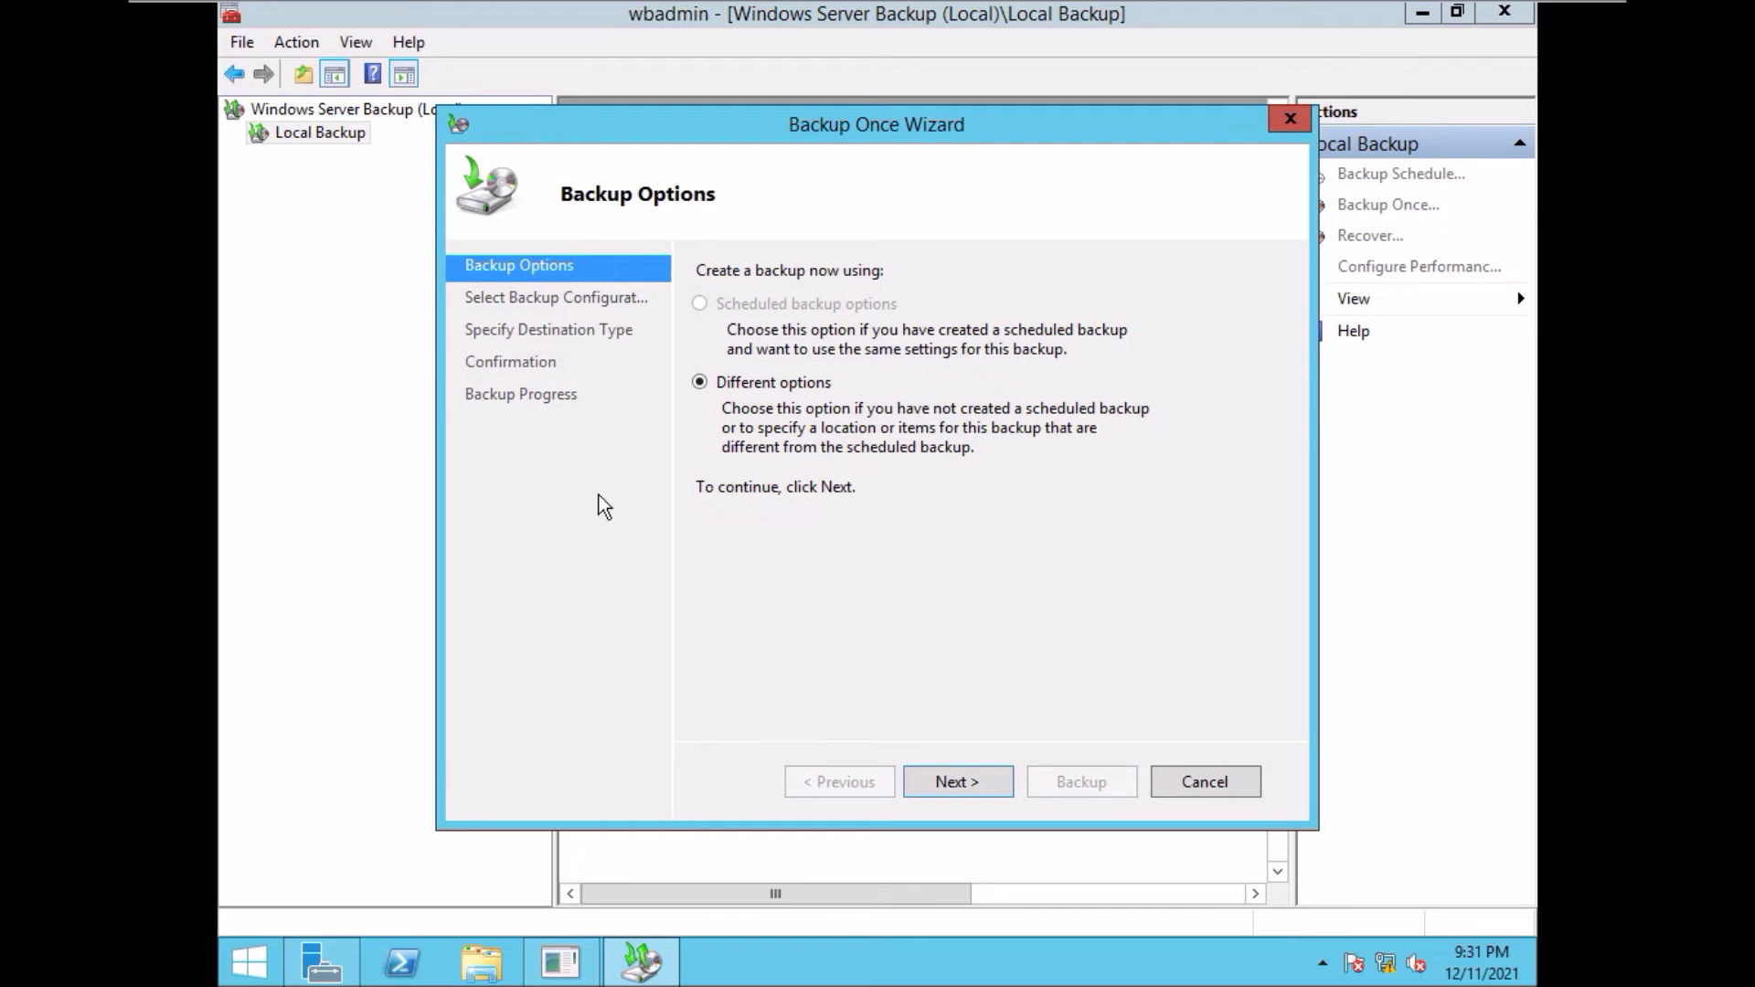
{"action": "left_click", "coordinate": [951, 782]}
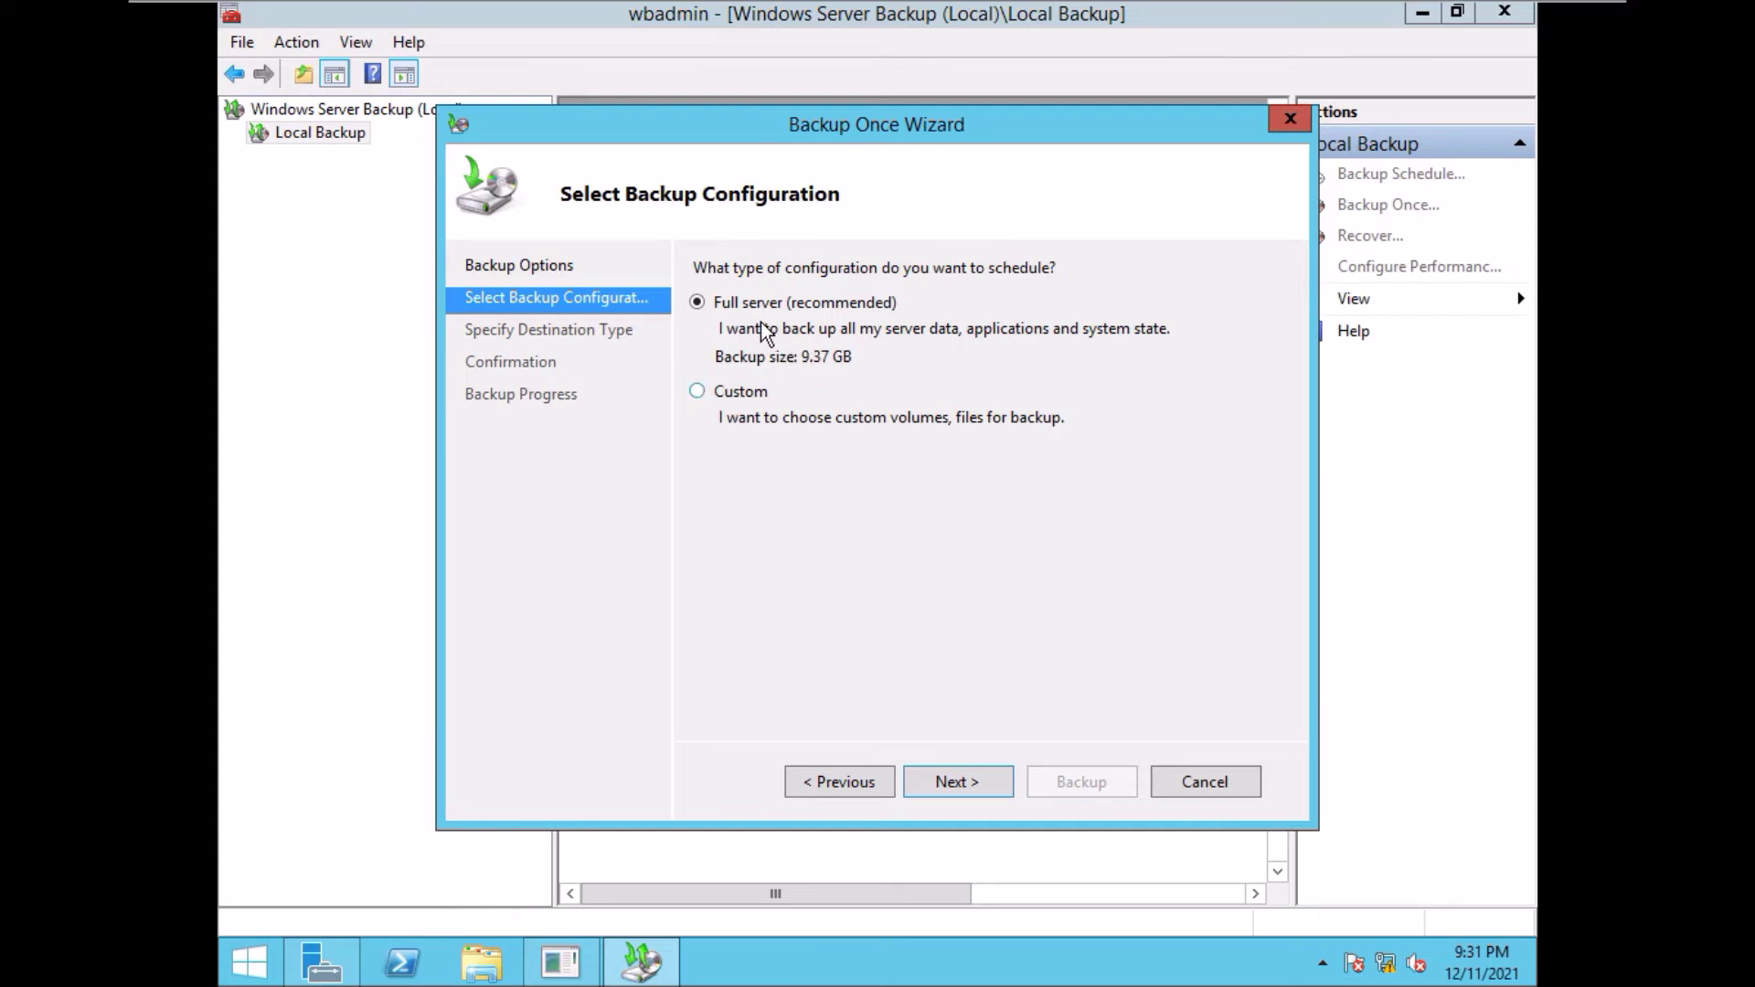
{"action": "left_click", "coordinate": [697, 392]}
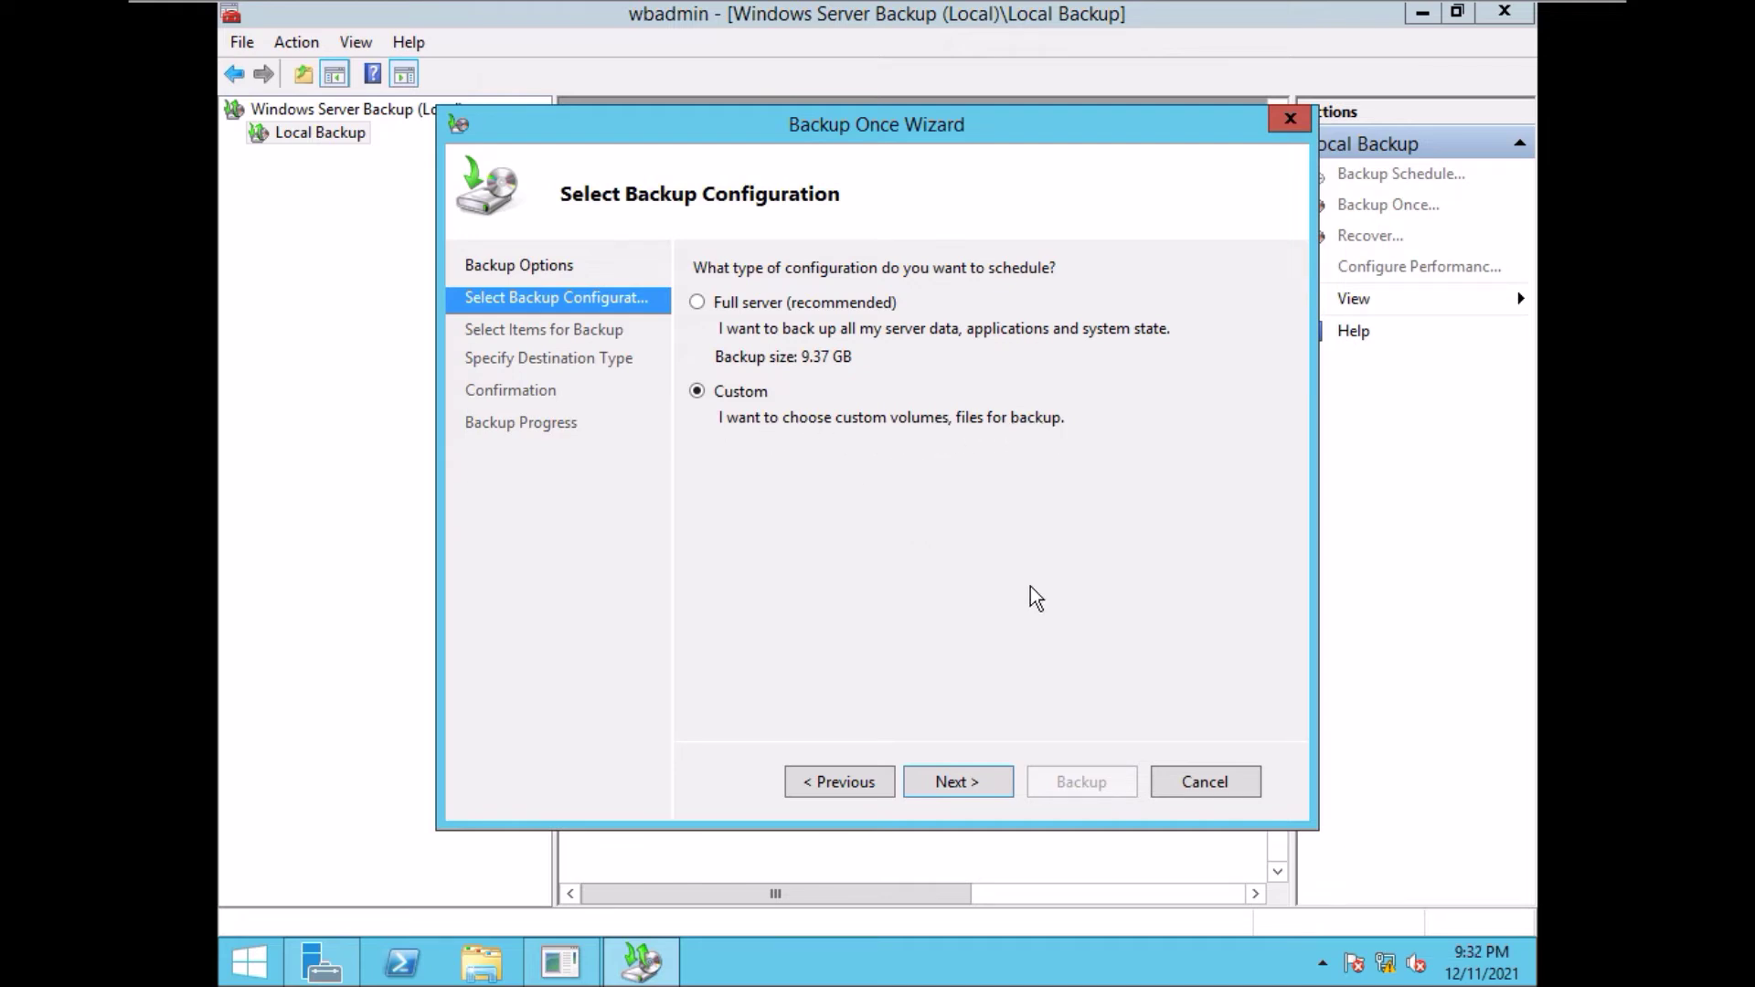
{"action": "left_click", "coordinate": [945, 784]}
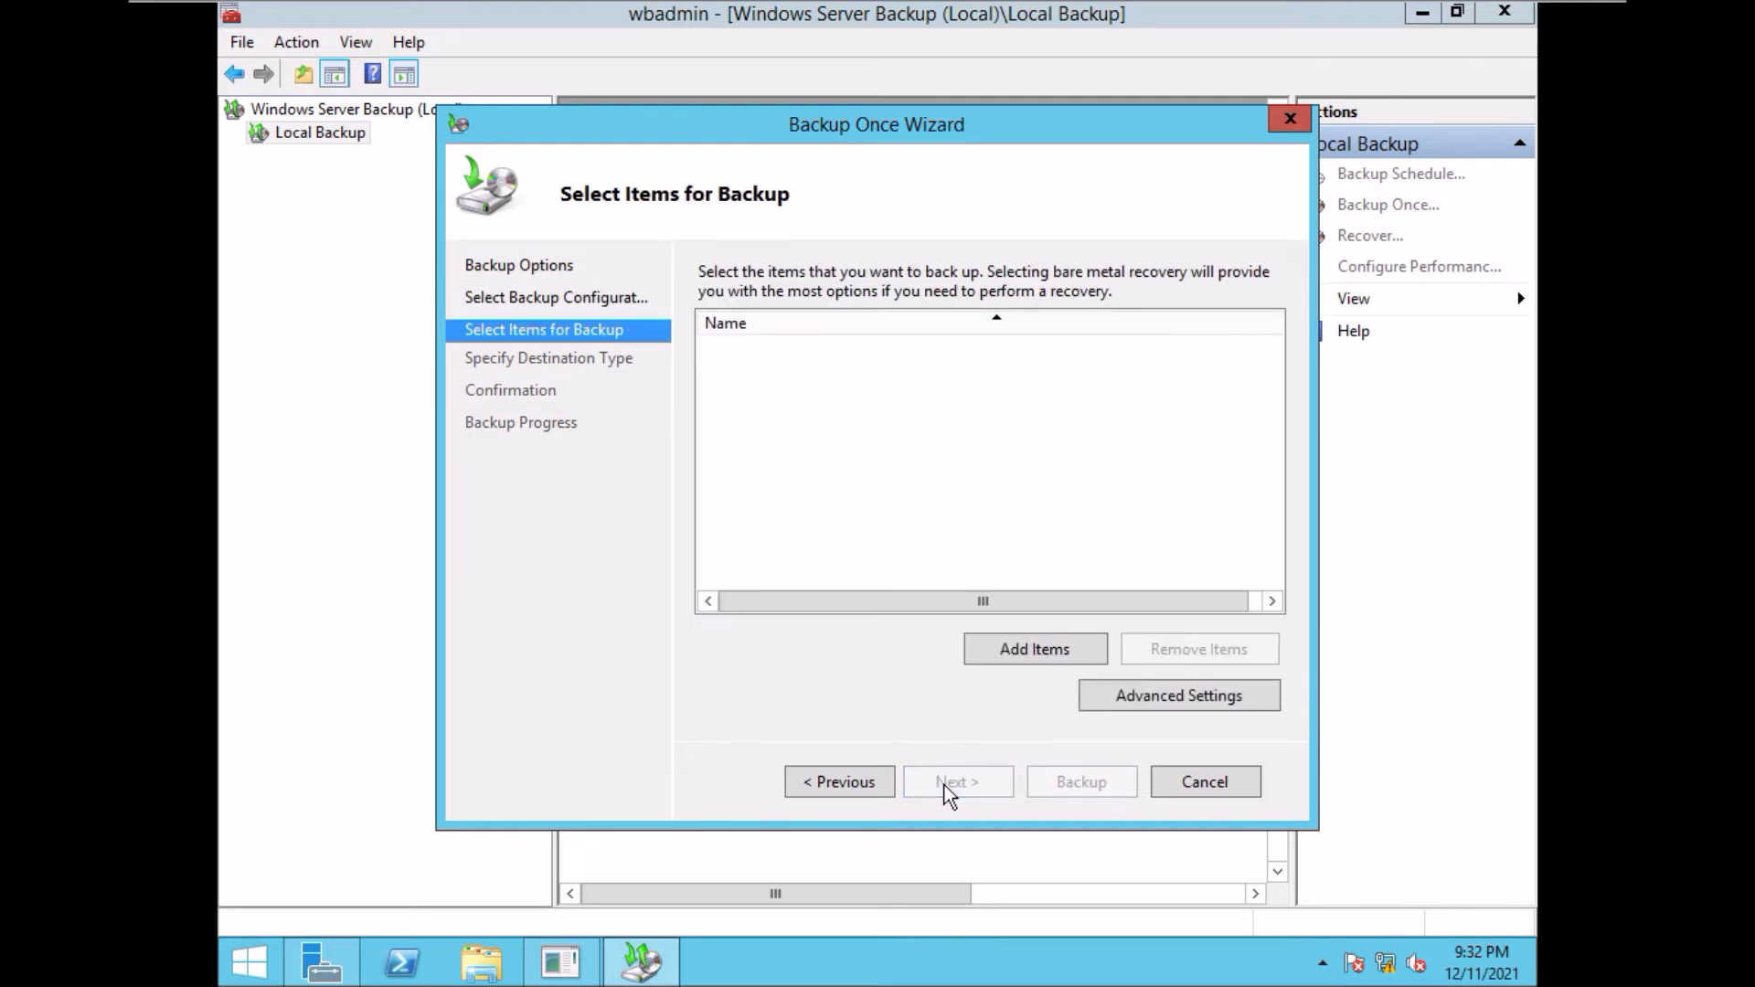
- Add System state as the backup item, set VSS full backup, and continue to the destination type
{"action": "left_click", "coordinate": [1034, 651]}
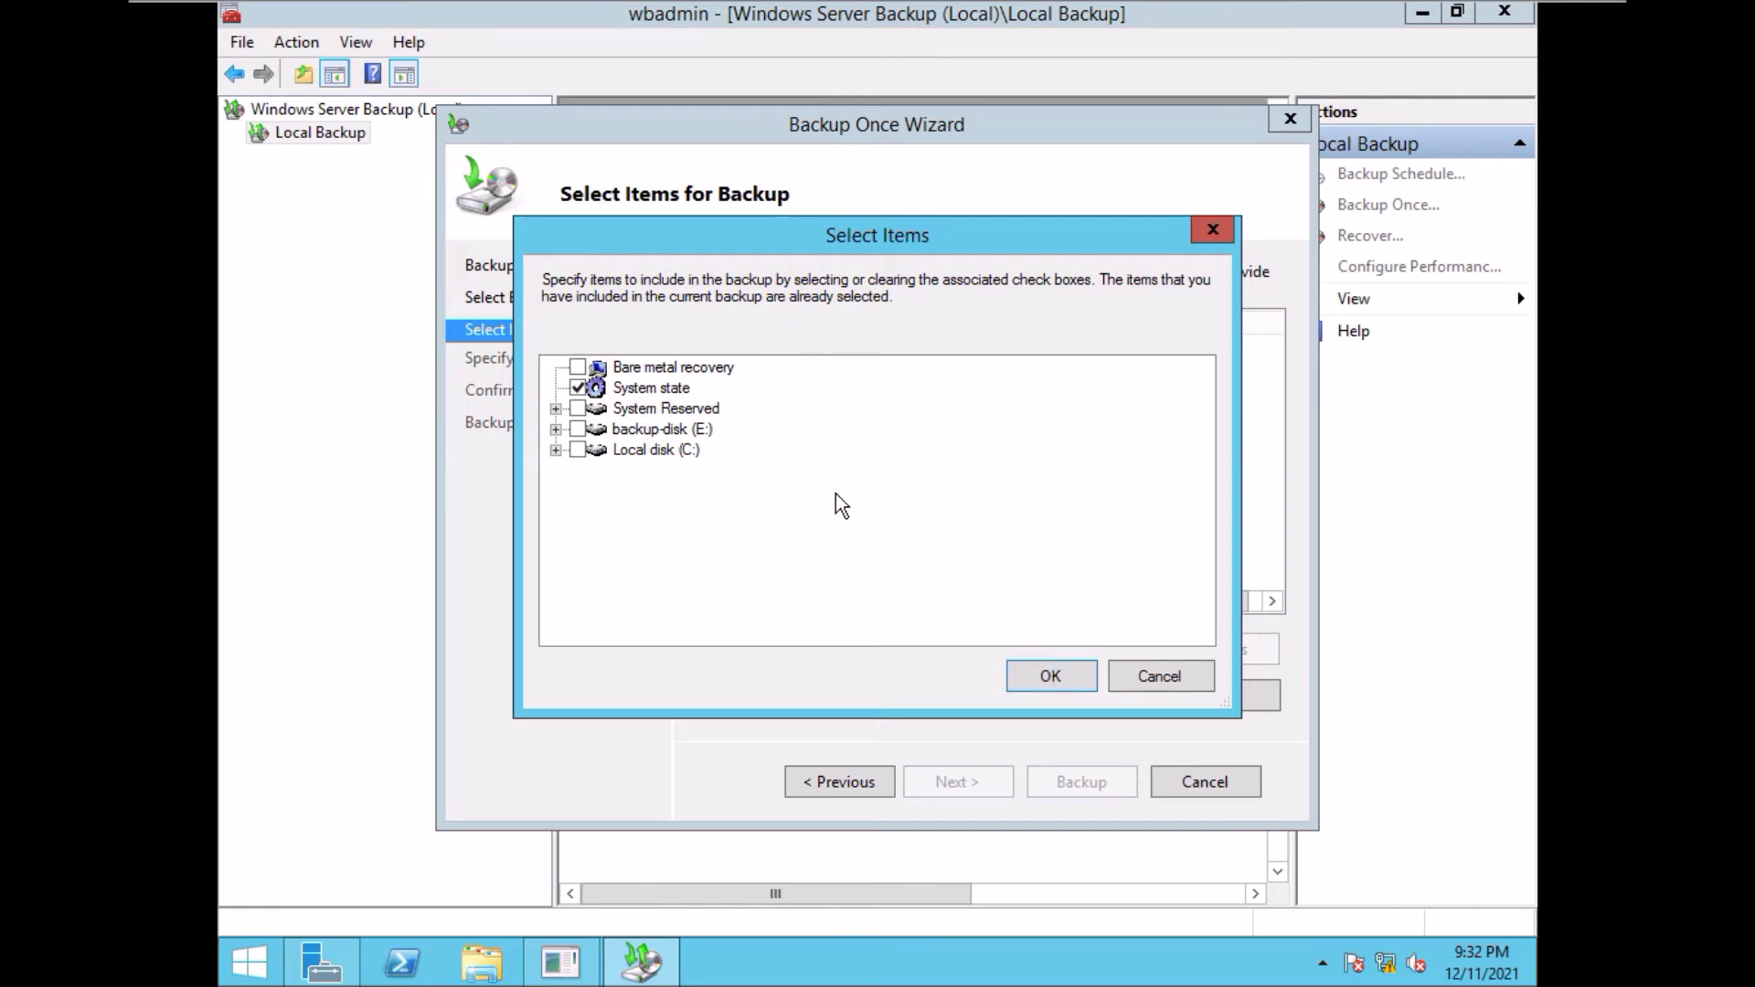
{"action": "left_click", "coordinate": [1051, 677]}
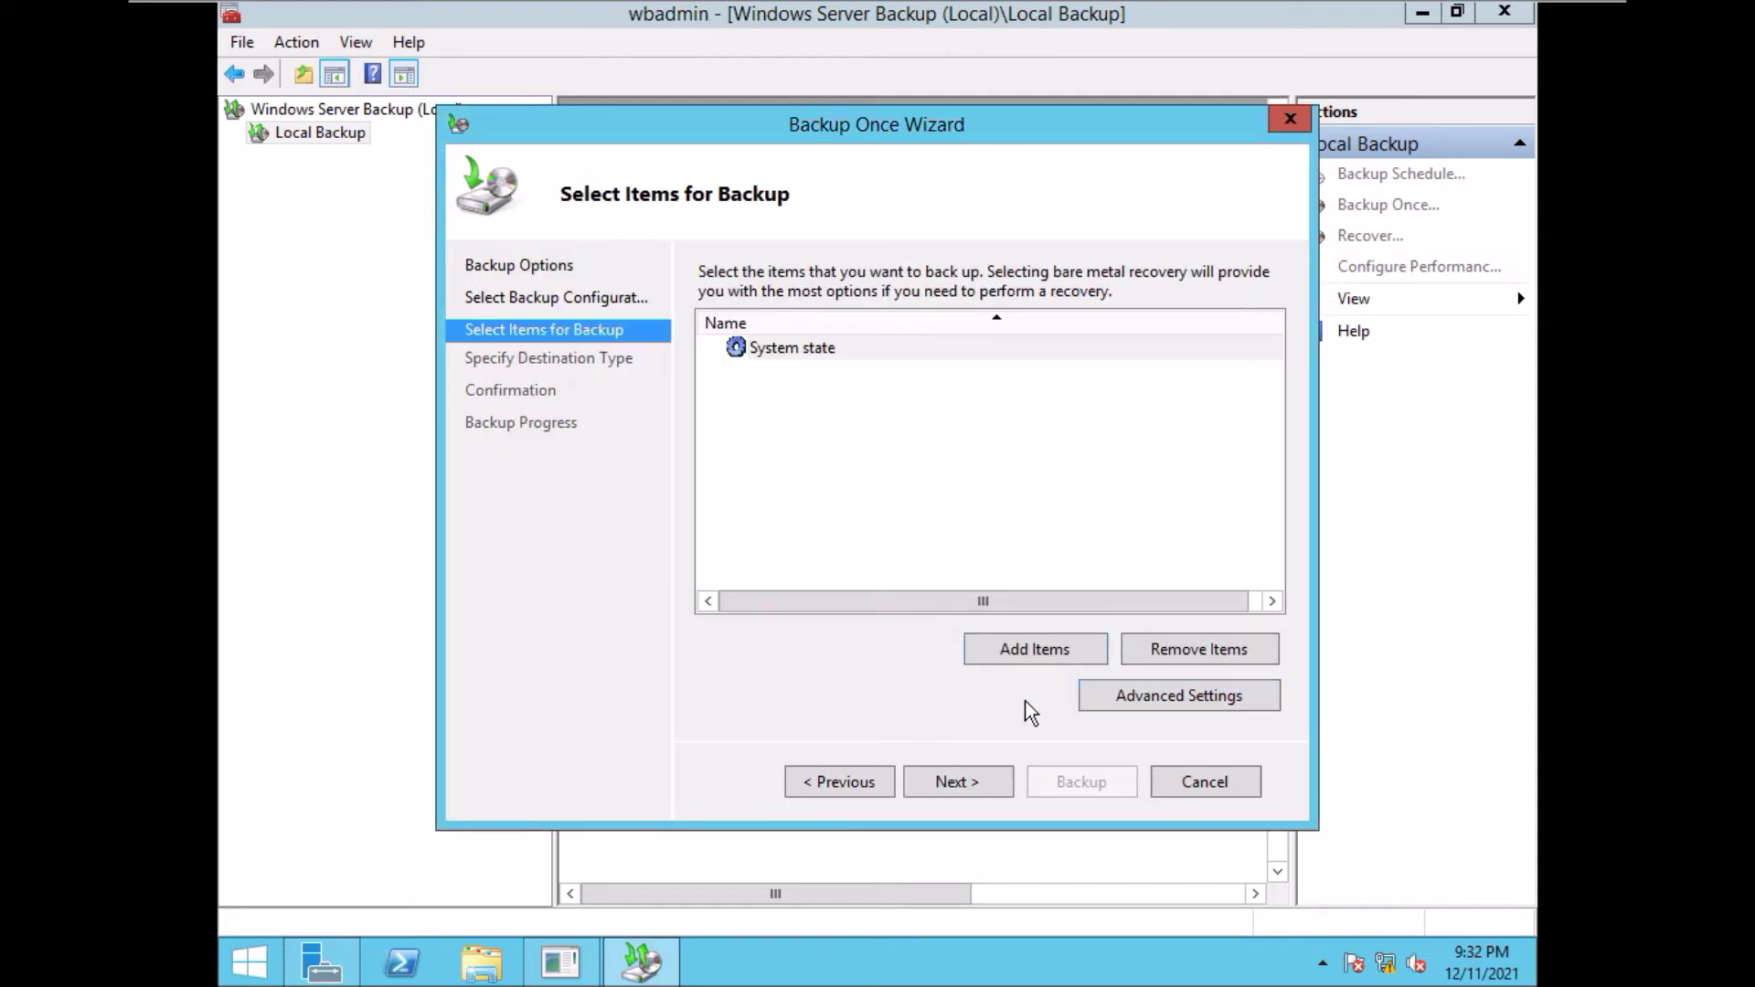
{"action": "left_click", "coordinate": [1187, 694]}
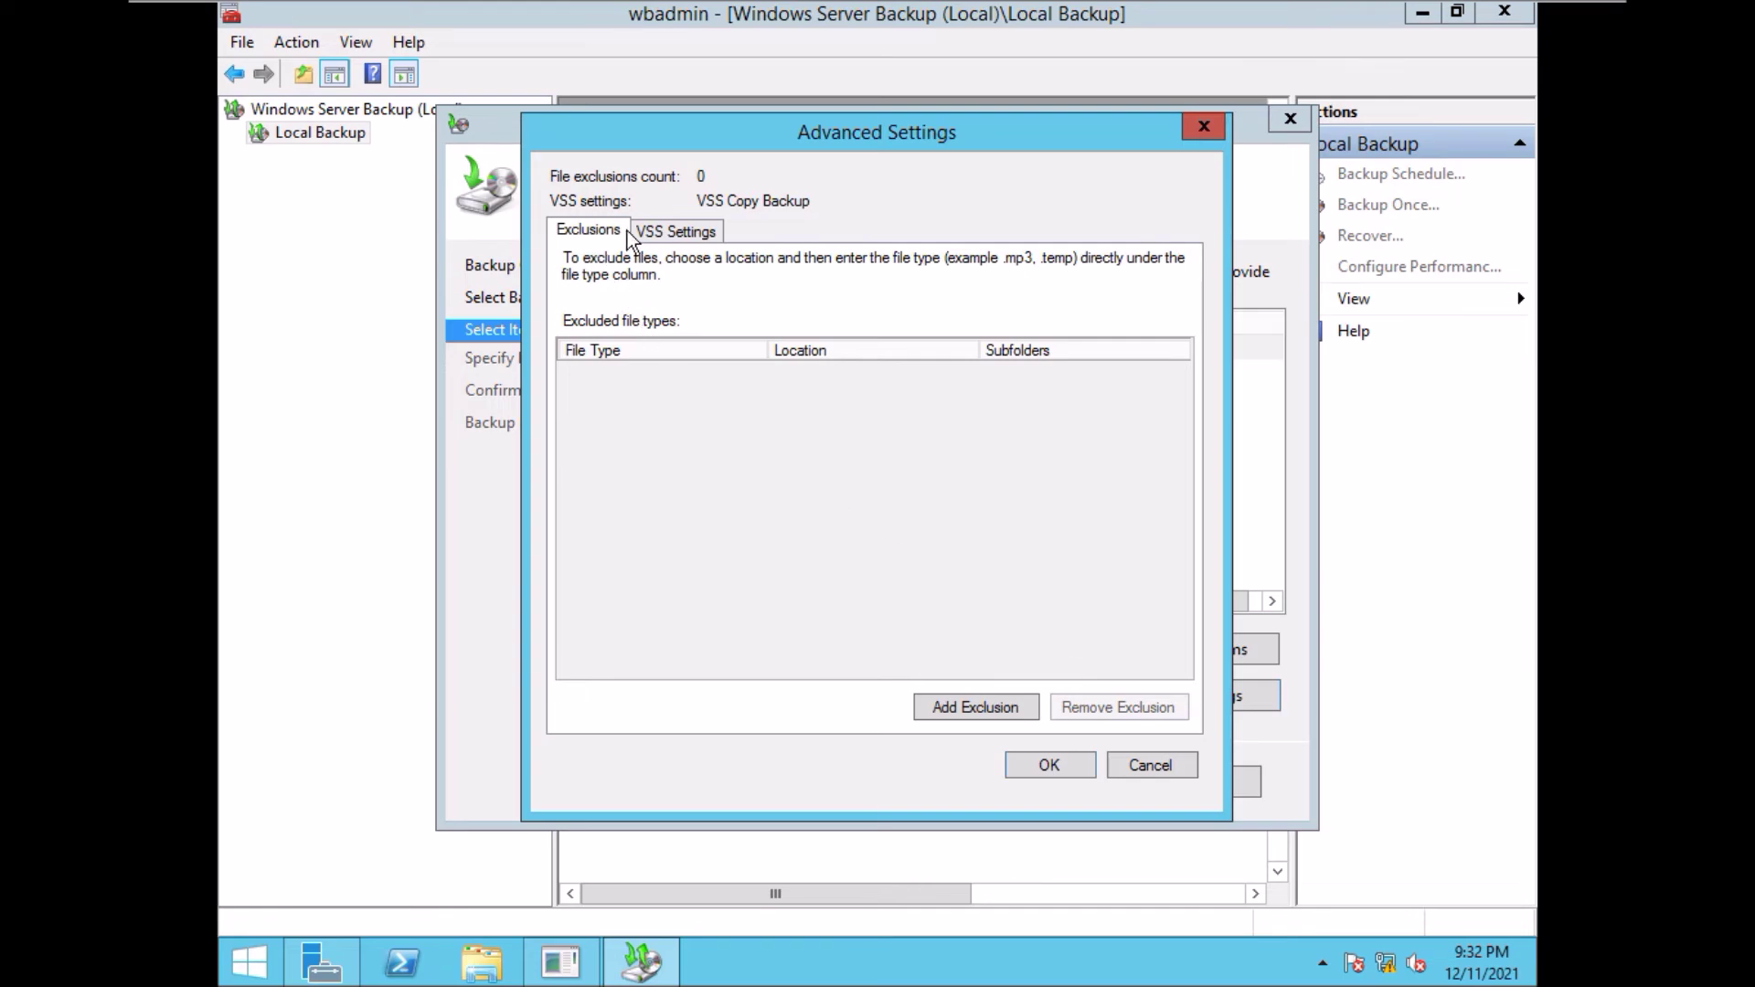
{"action": "left_click", "coordinate": [668, 233]}
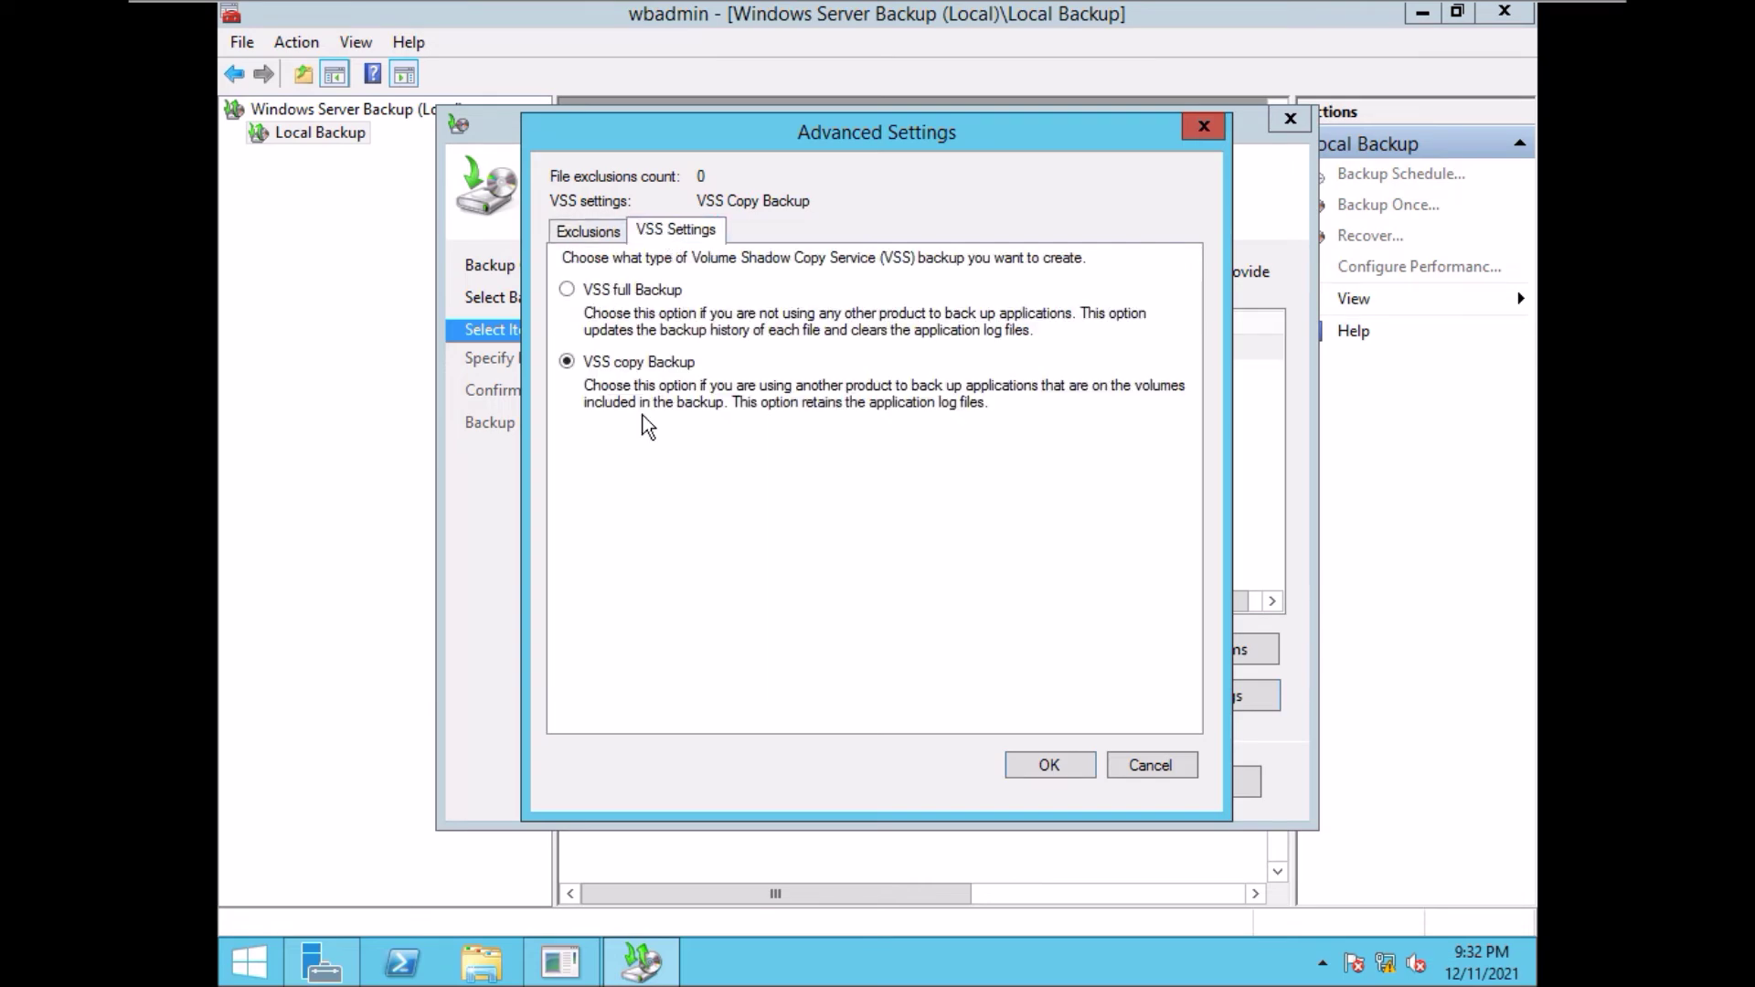
{"action": "left_click", "coordinate": [568, 290]}
{"action": "left_click", "coordinate": [1038, 762]}
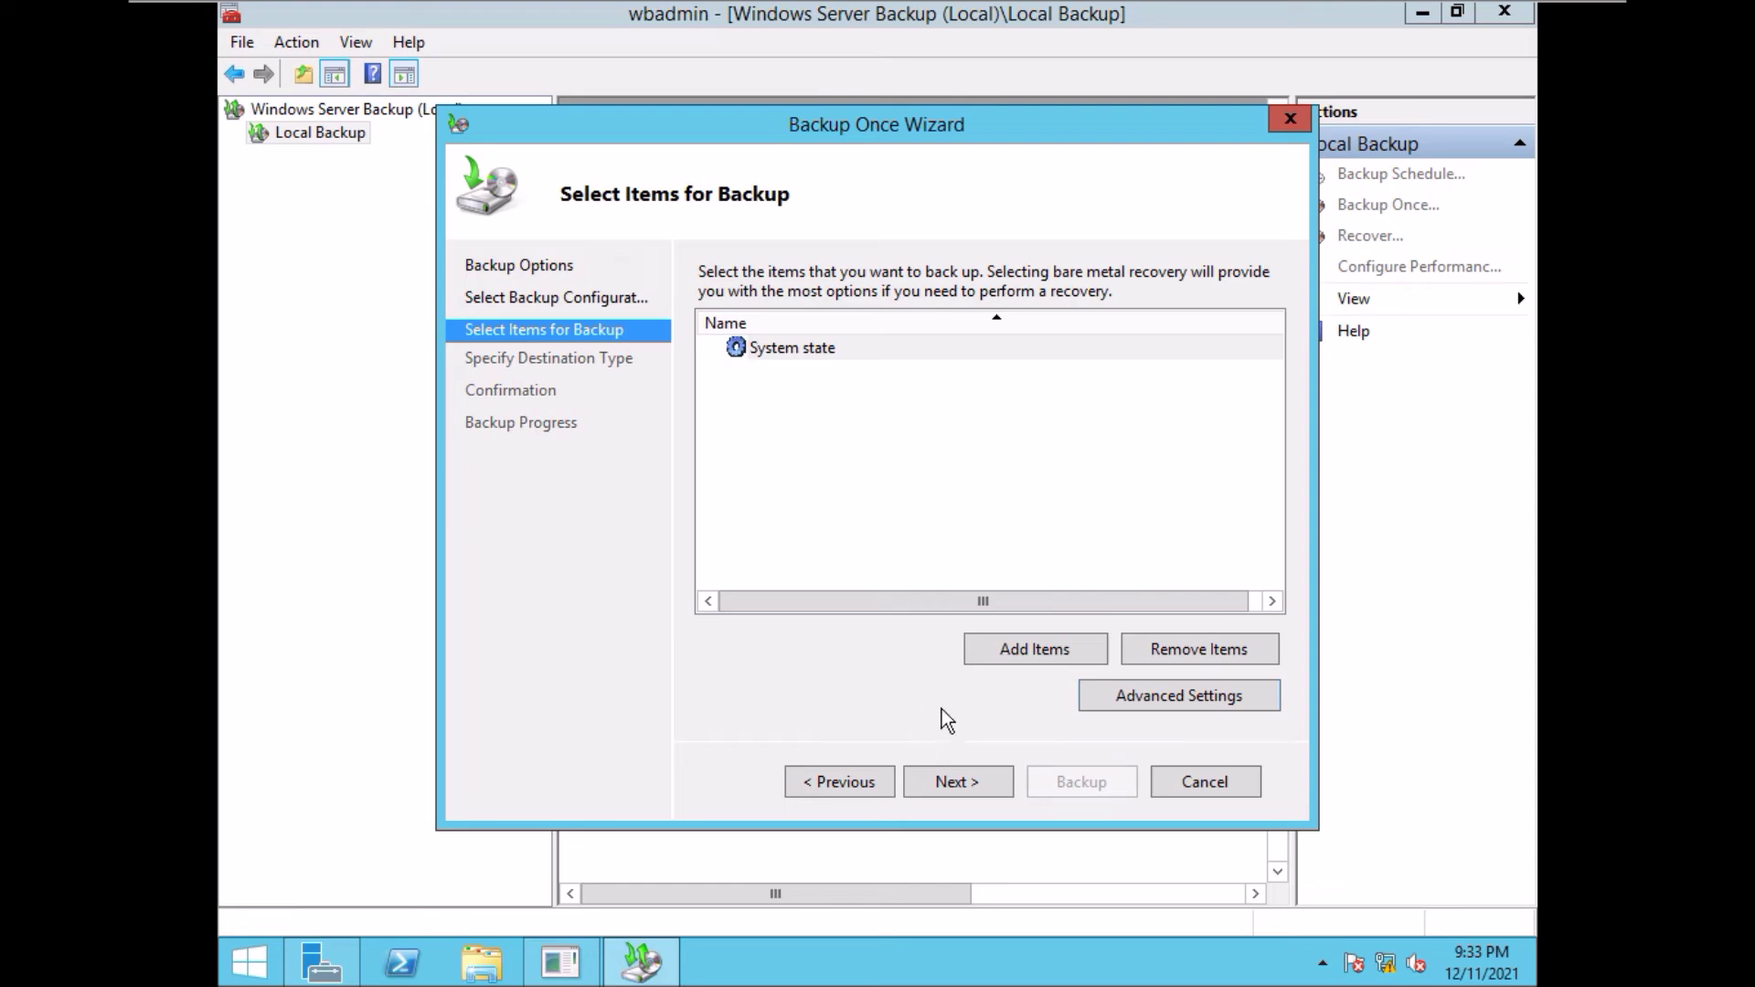
{"action": "left_click", "coordinate": [950, 783]}
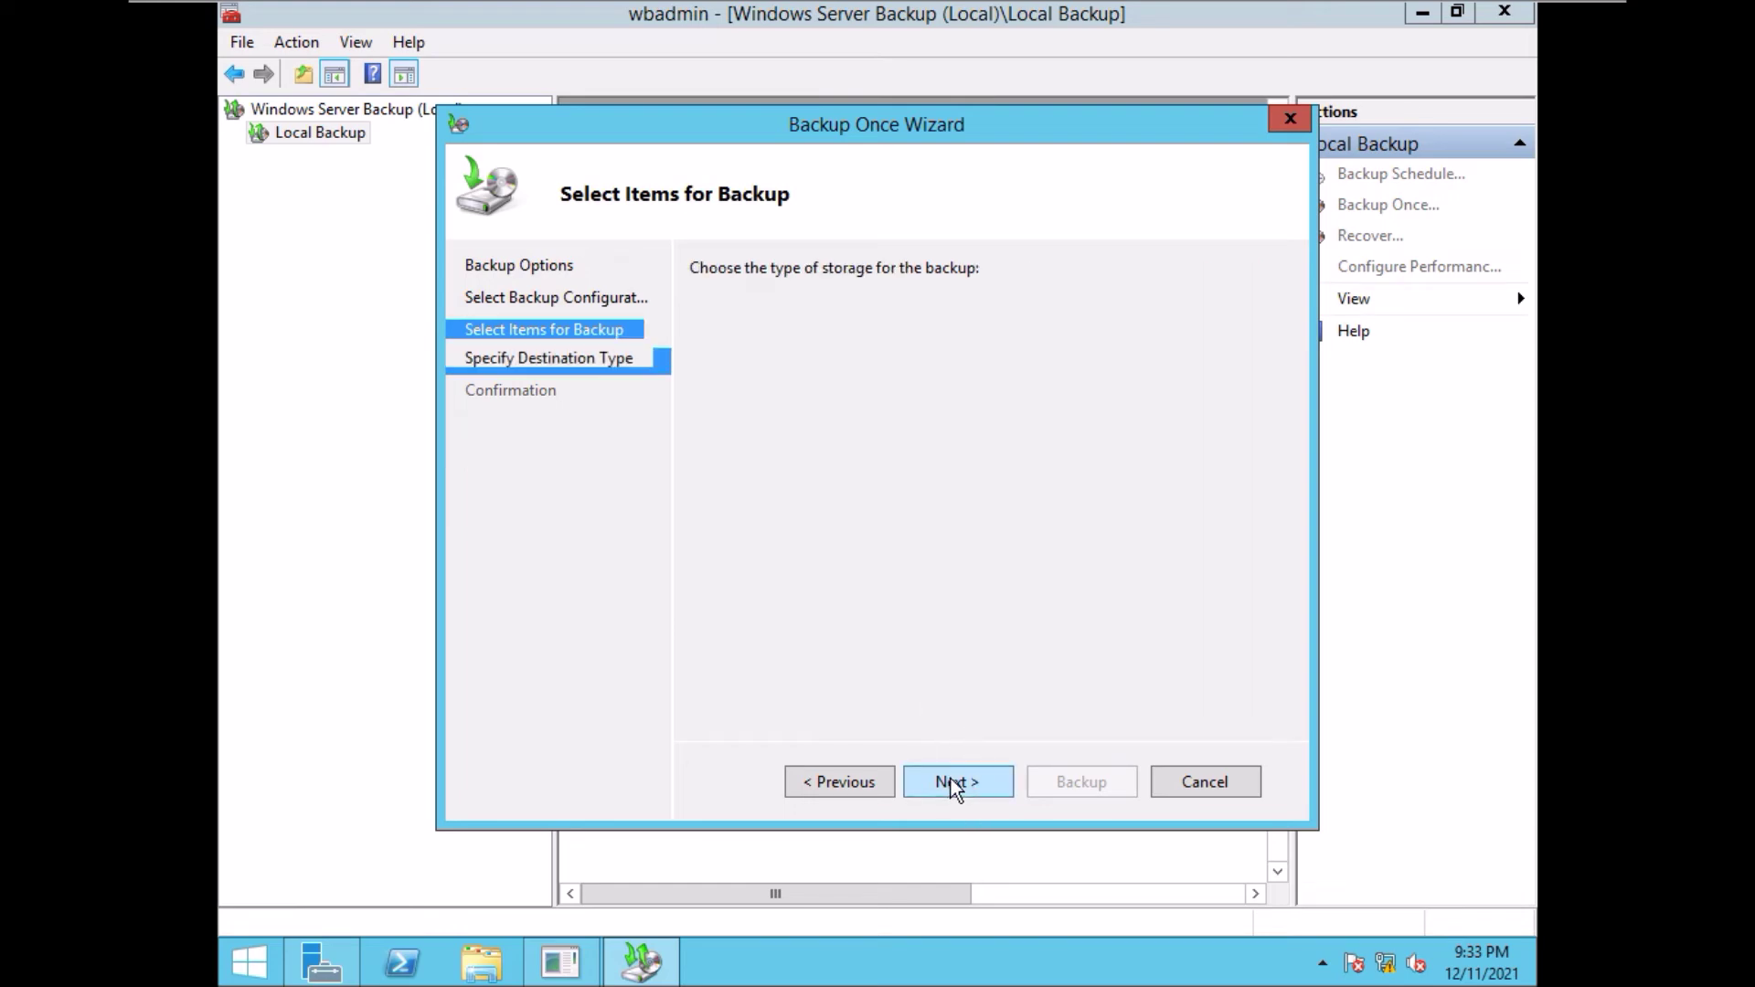
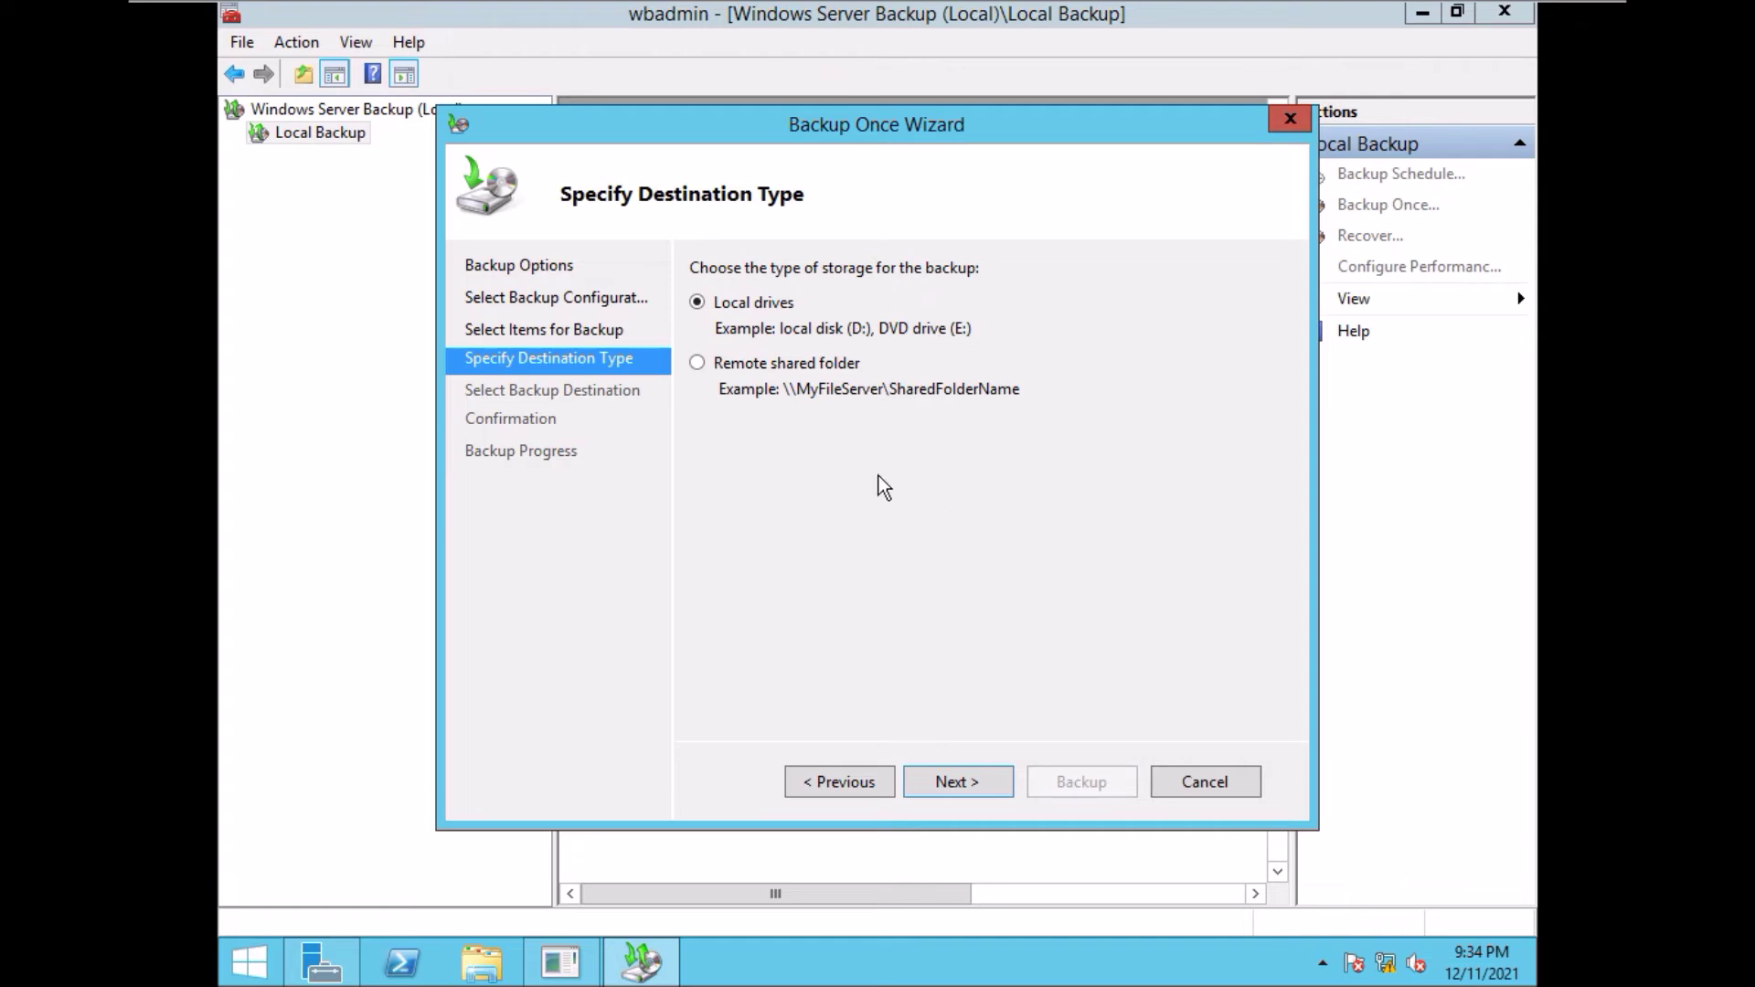
- Keep backup-disk (E:) as the backup destination and continue to the Confirmation page
{"action": "left_click", "coordinate": [957, 783]}
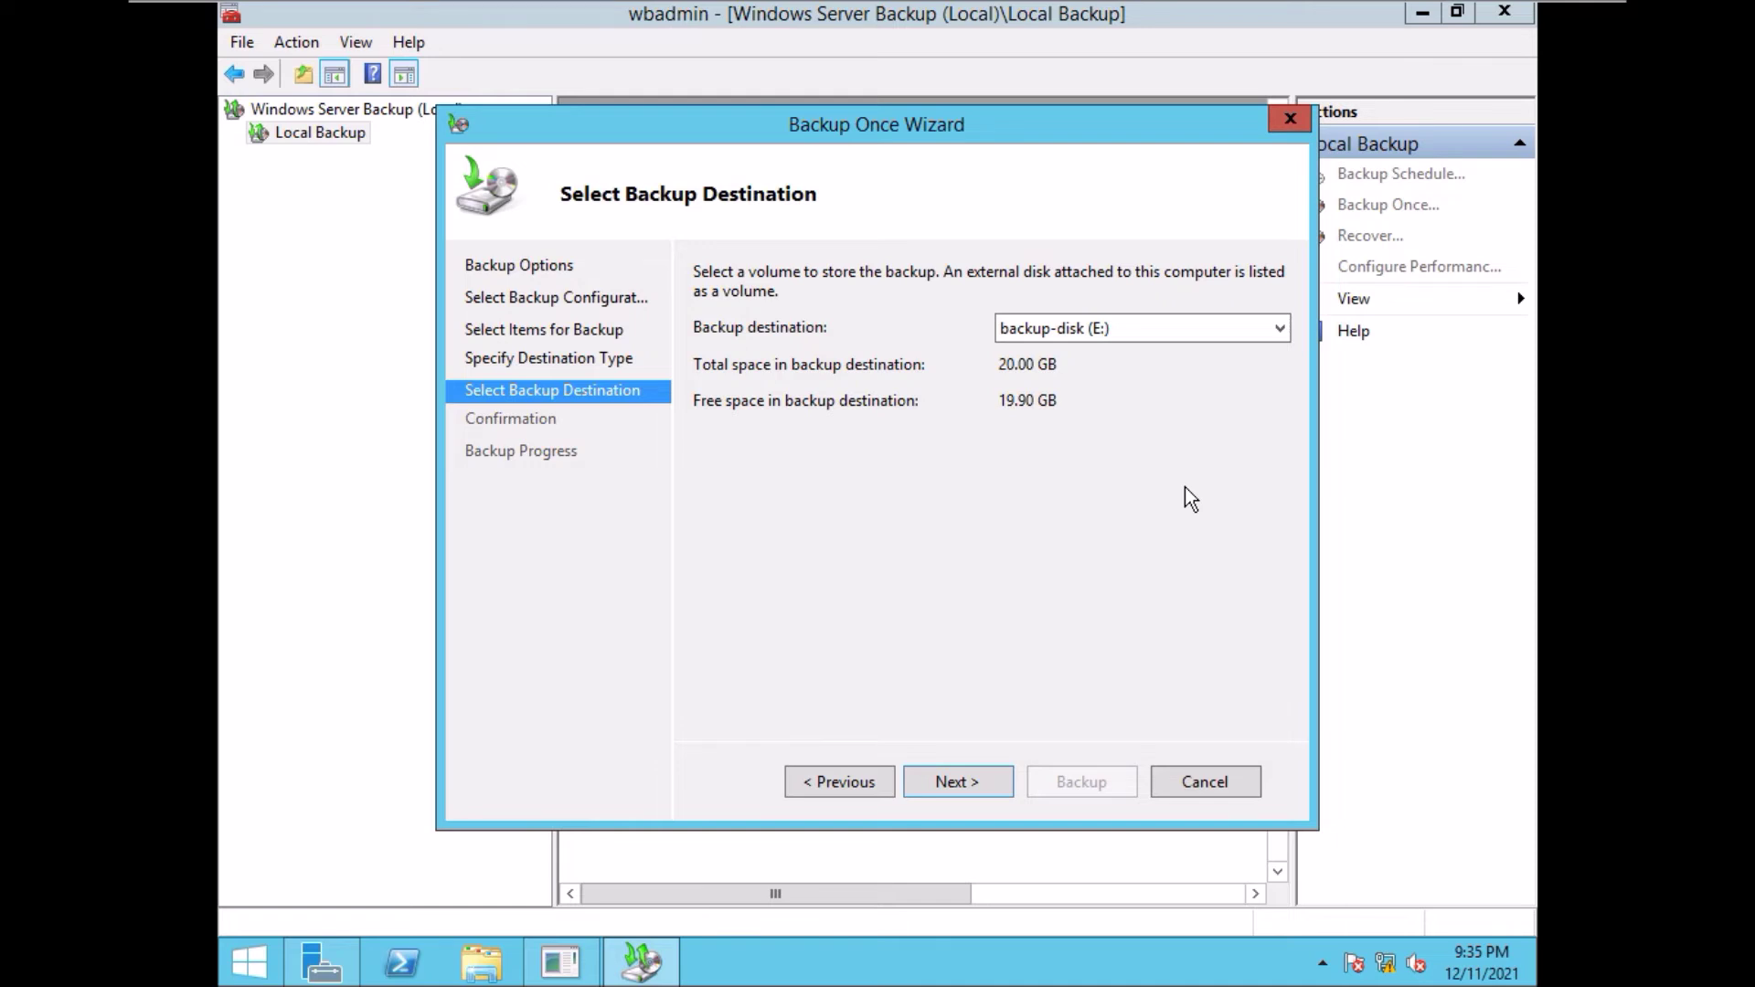
{"action": "left_click", "coordinate": [1282, 328]}
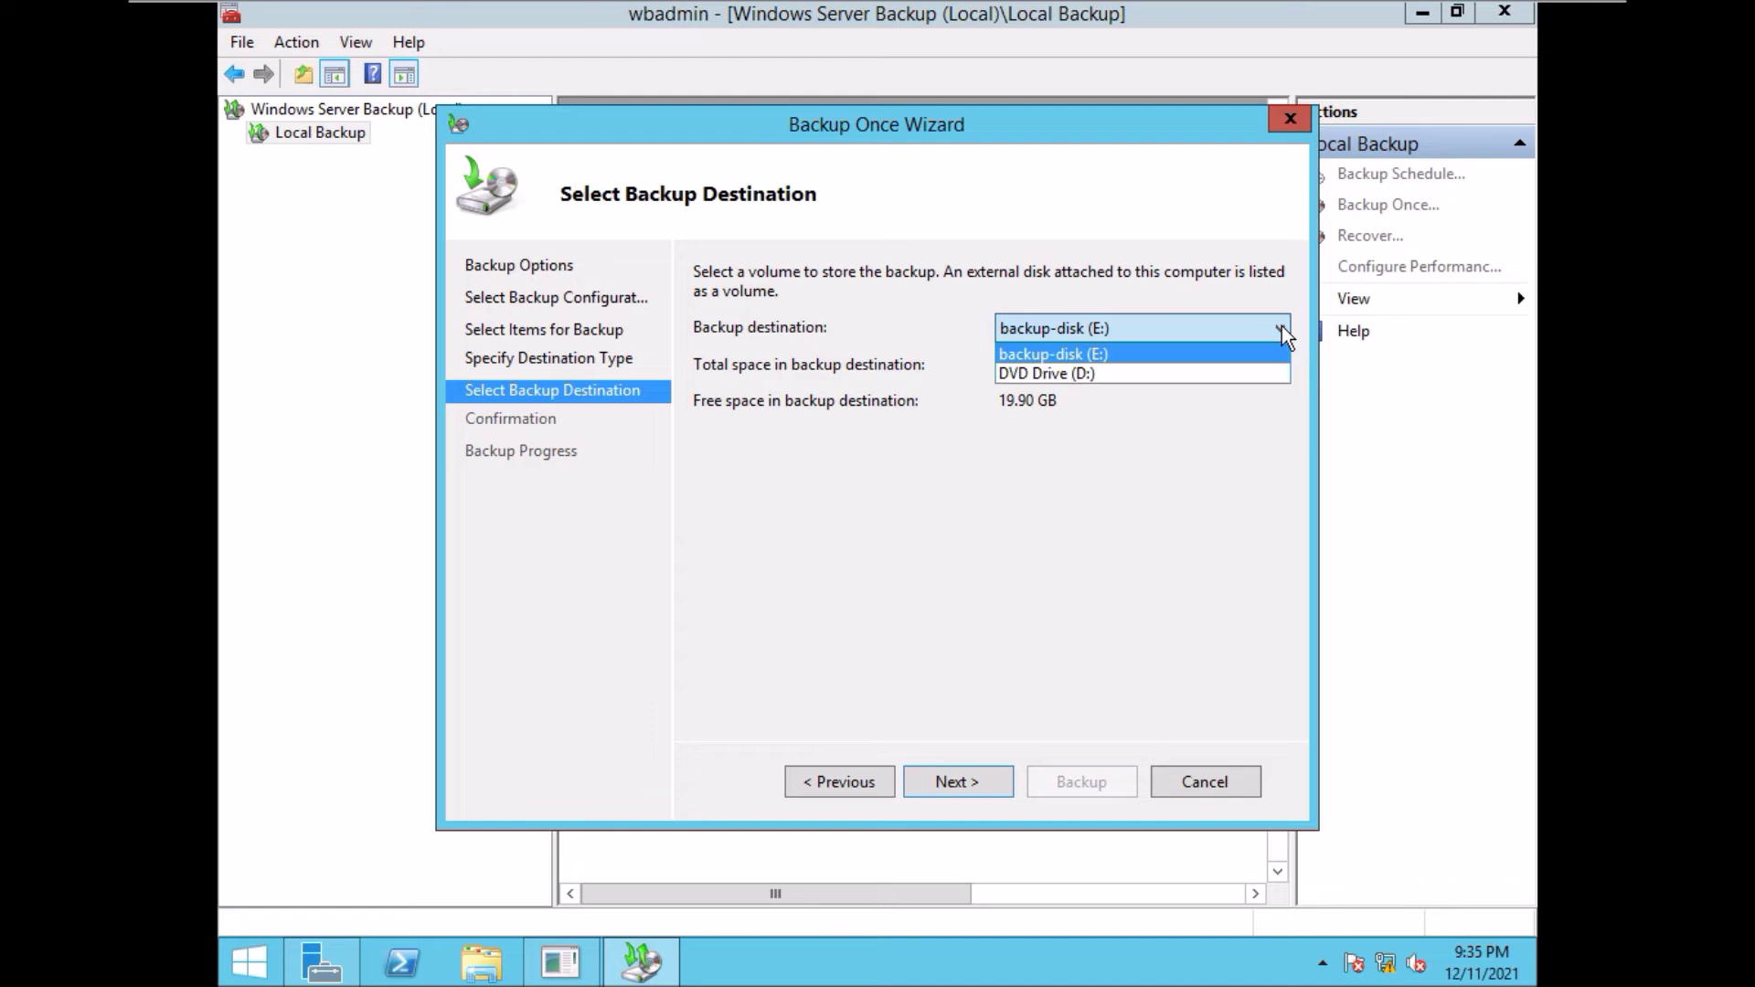
{"action": "left_click", "coordinate": [1282, 326]}
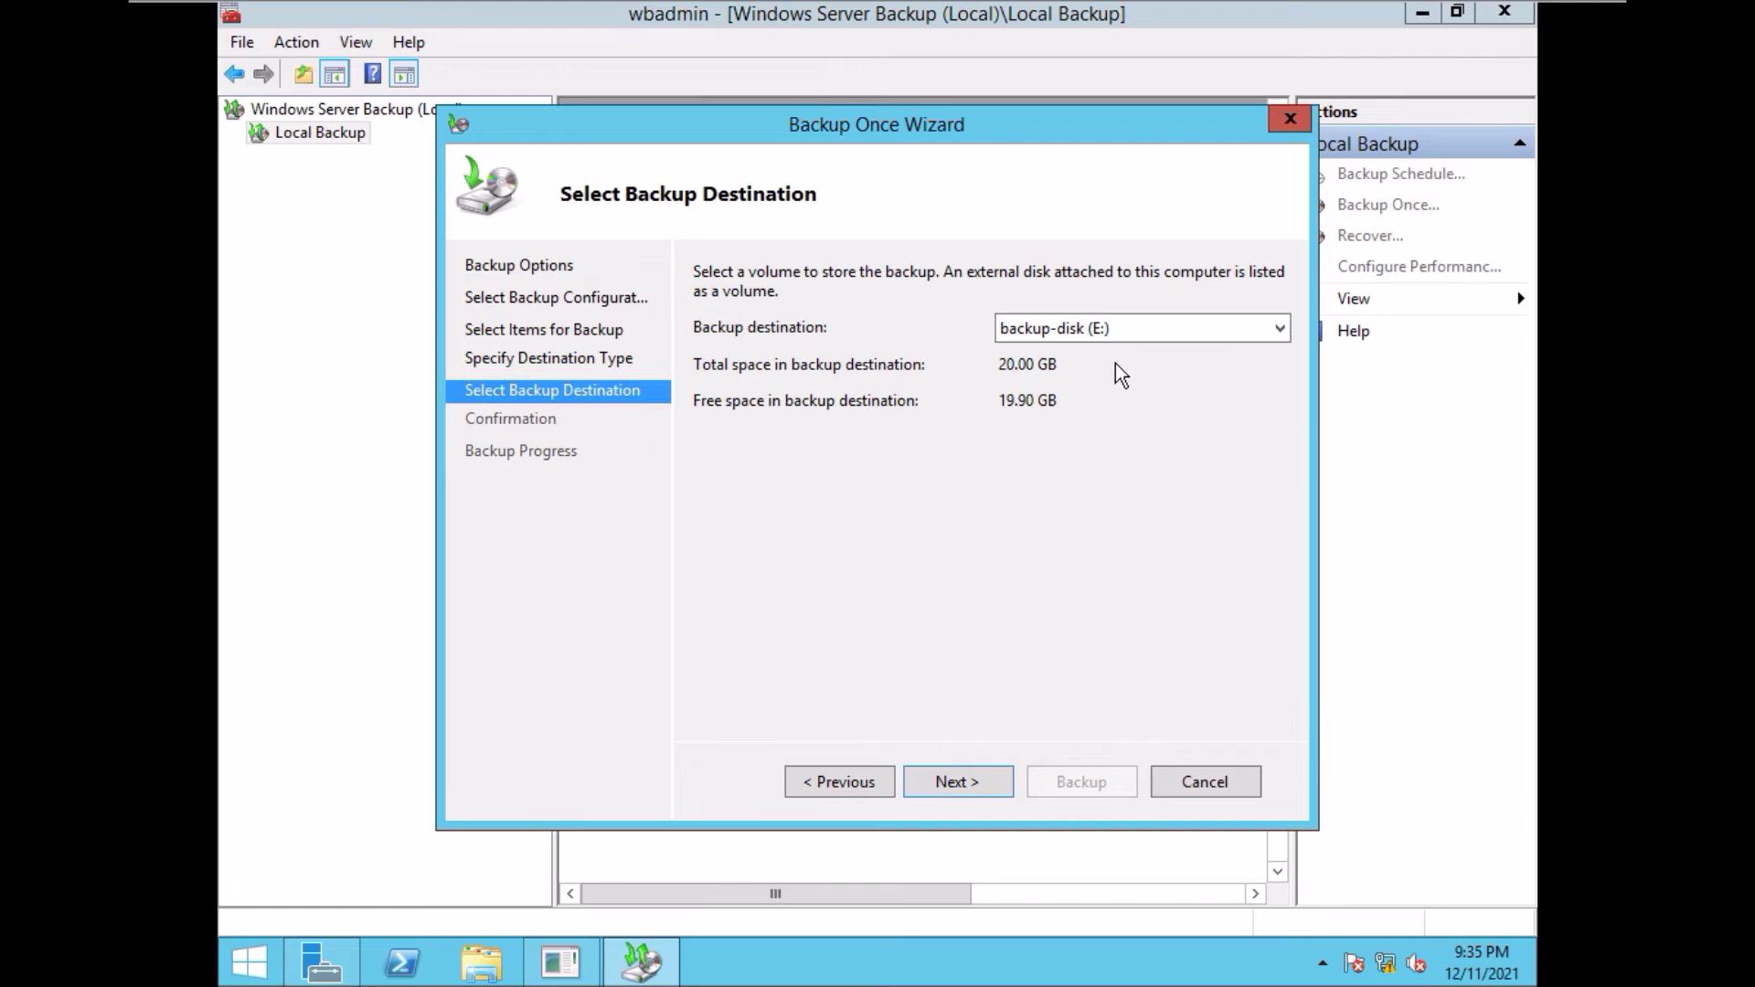
{"action": "left_click", "coordinate": [951, 789]}
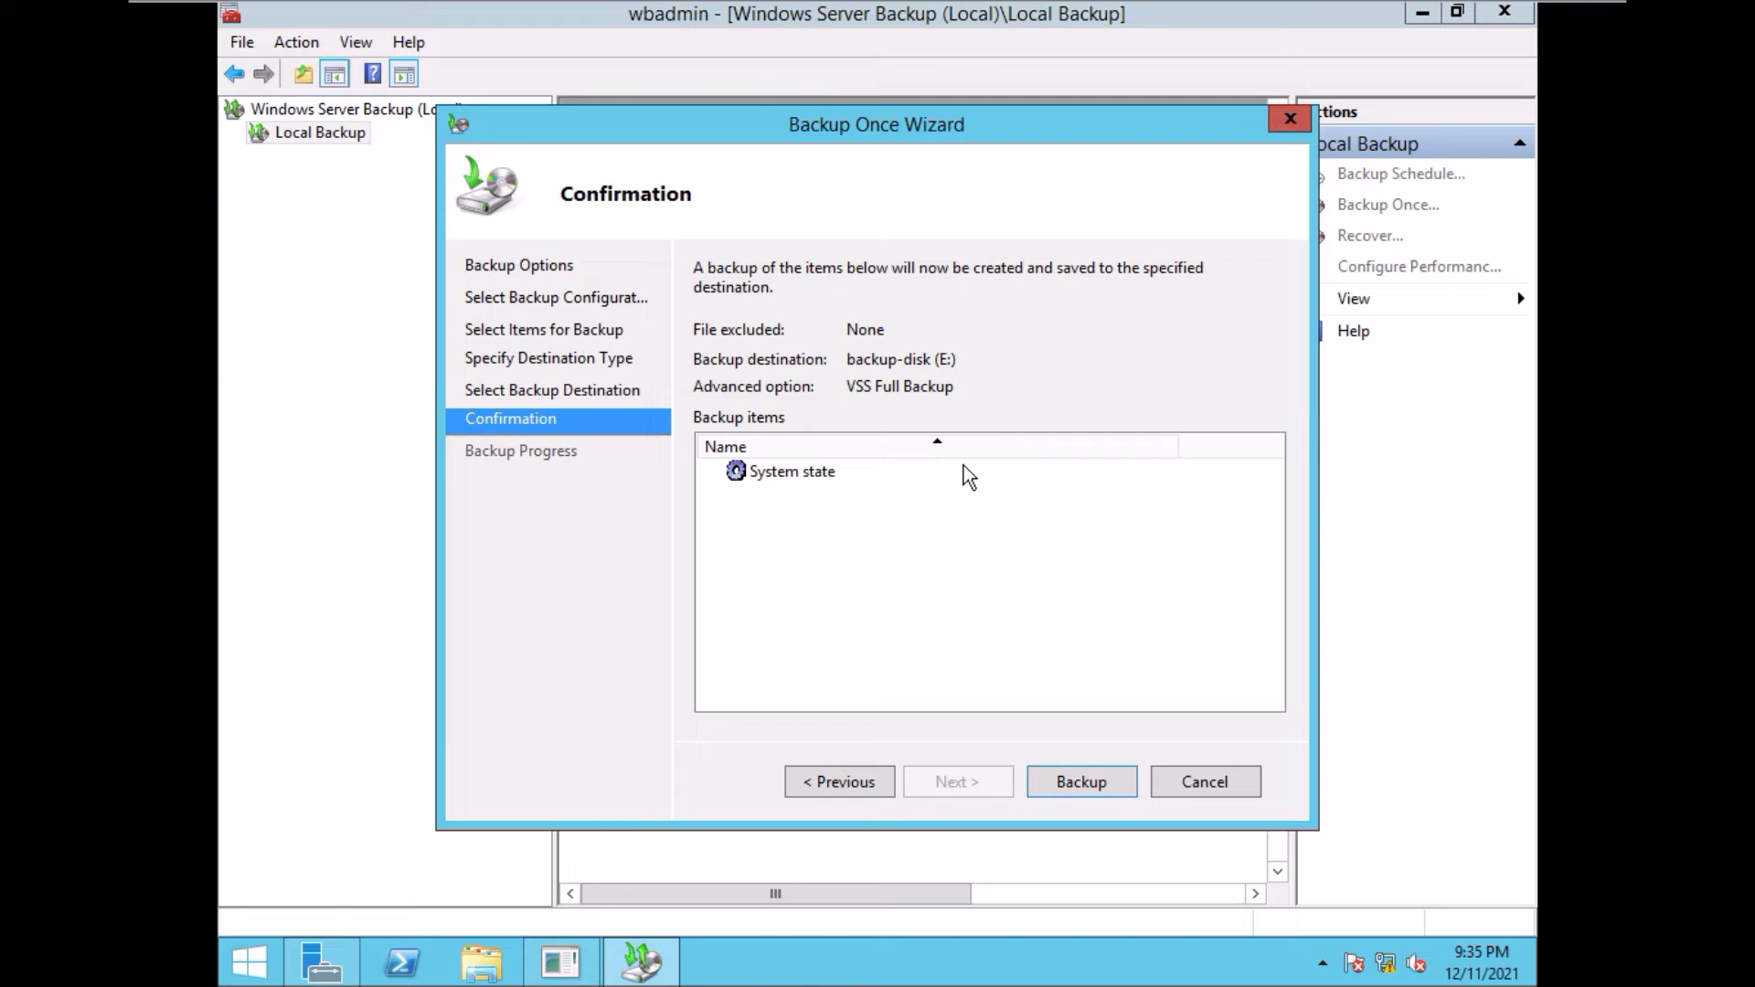
- Reverse the backup items' sort order, then select and clear the System state item
{"action": "left_click", "coordinate": [940, 441]}
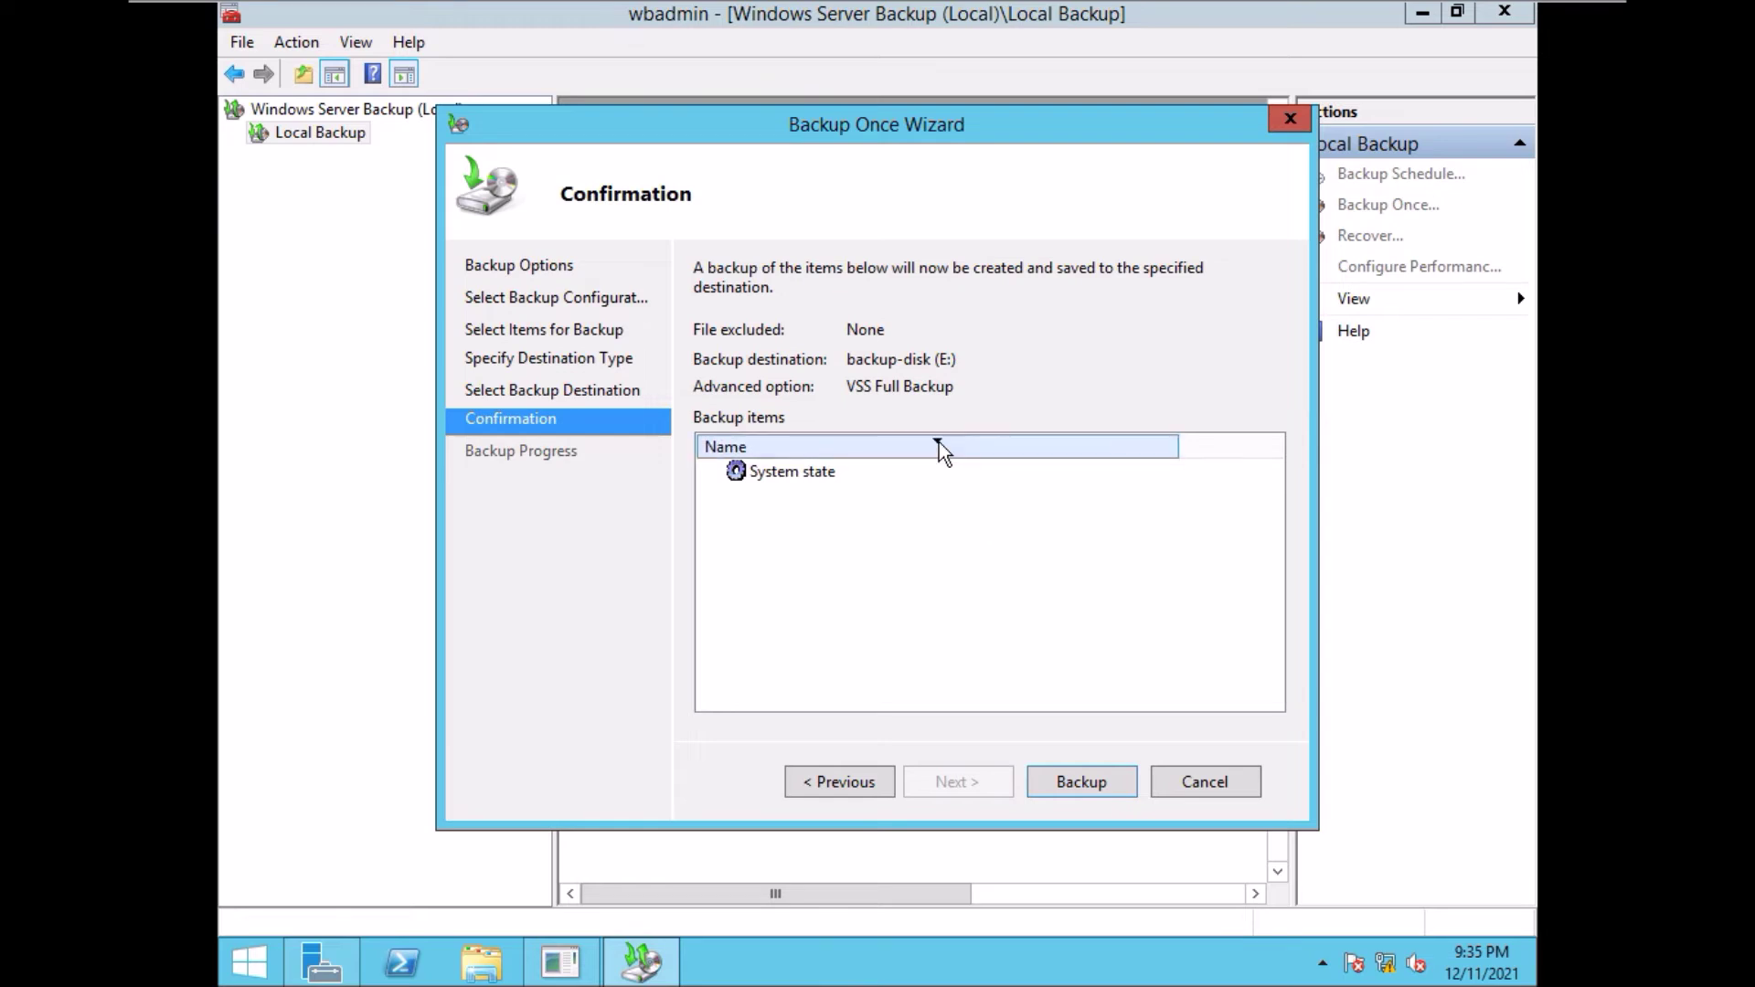
{"action": "left_click", "coordinate": [777, 475]}
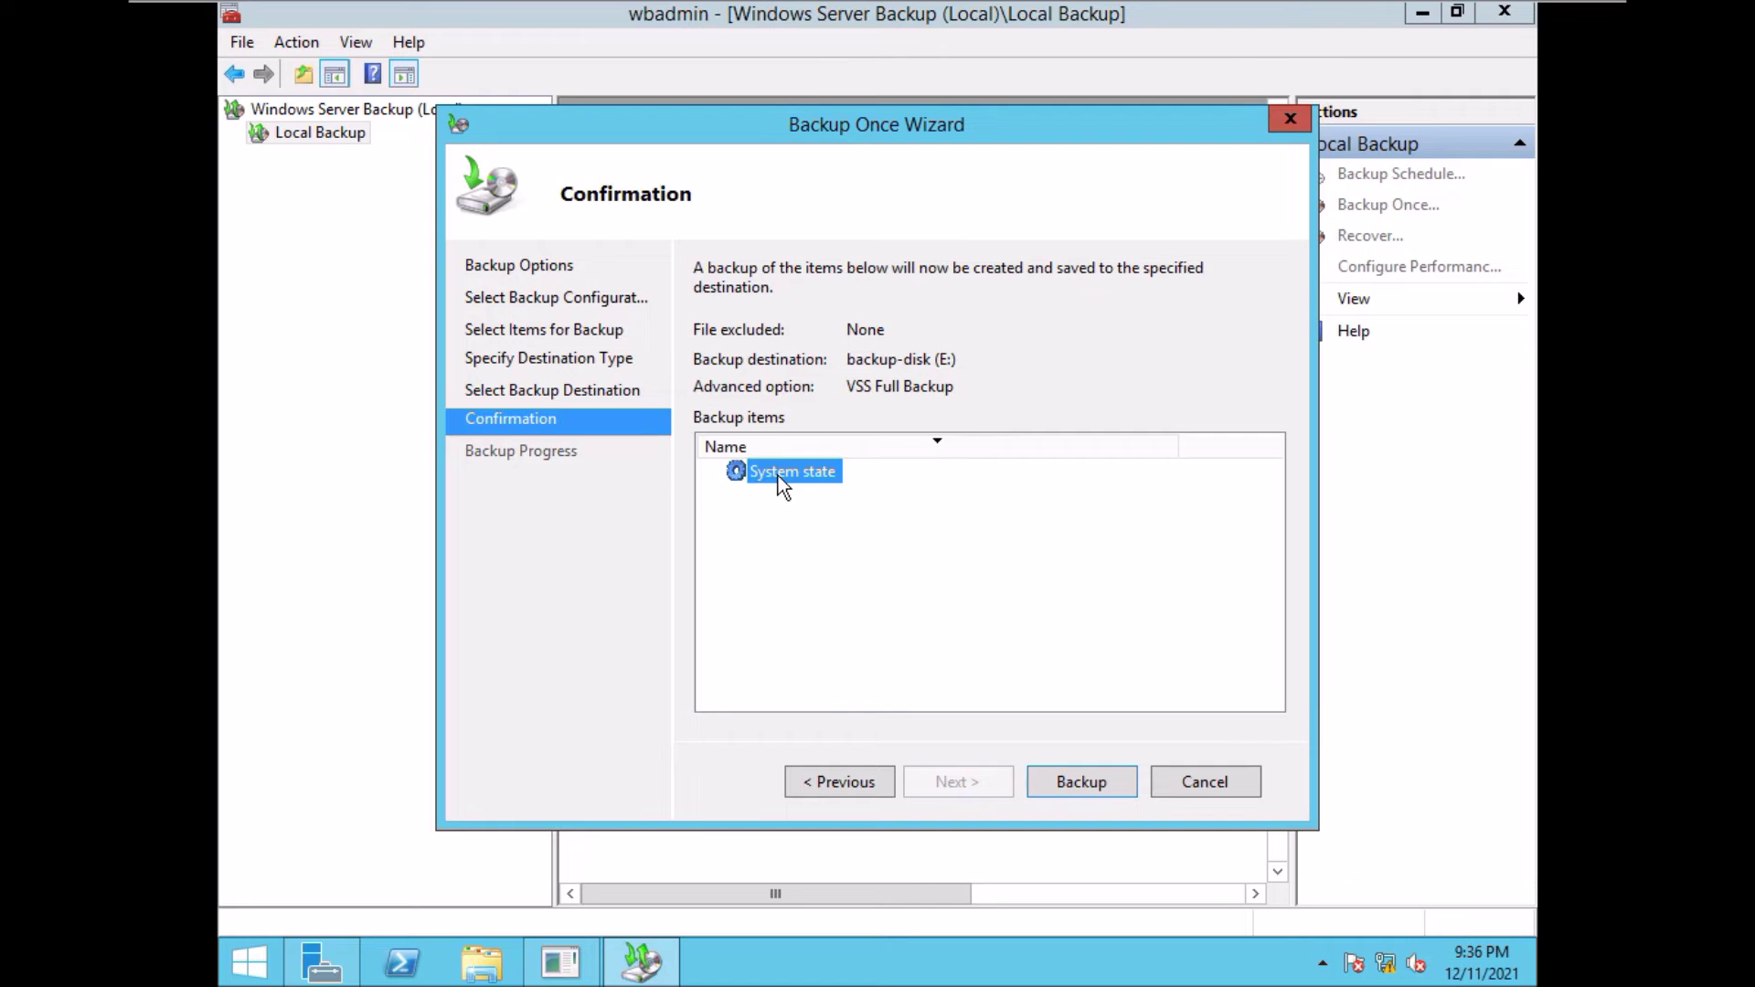
{"action": "left_click", "coordinate": [942, 605]}
- Run the System state backup to E: until all 6.33 GB transfer, then close the wizard
{"action": "left_click", "coordinate": [1082, 783]}
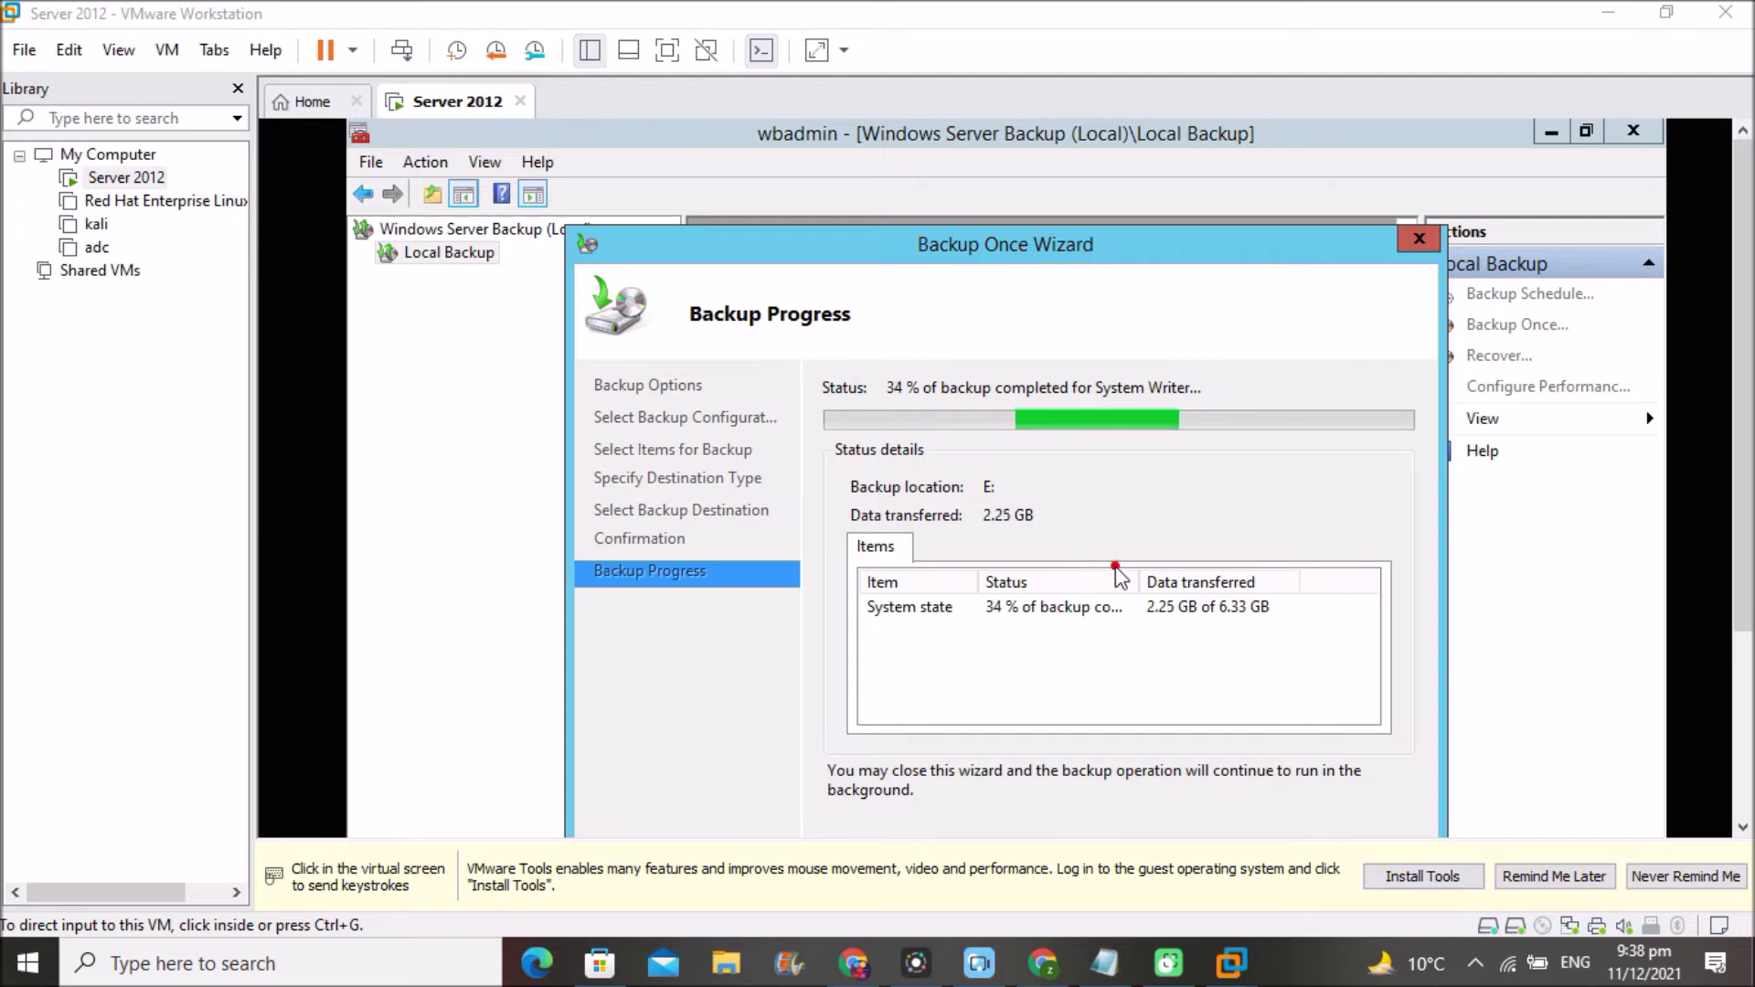
{"action": "mouse_move", "coordinate": [1145, 557]}
{"action": "left_mouse_down"}
{"action": "mouse_move", "coordinate": [1239, 548]}
{"action": "mouse_move", "coordinate": [1284, 574]}
{"action": "mouse_move", "coordinate": [1280, 634]}
{"action": "mouse_move", "coordinate": [1189, 675]}
{"action": "mouse_move", "coordinate": [1111, 610]}
{"action": "mouse_move", "coordinate": [1137, 553]}
{"action": "left_mouse_up"}
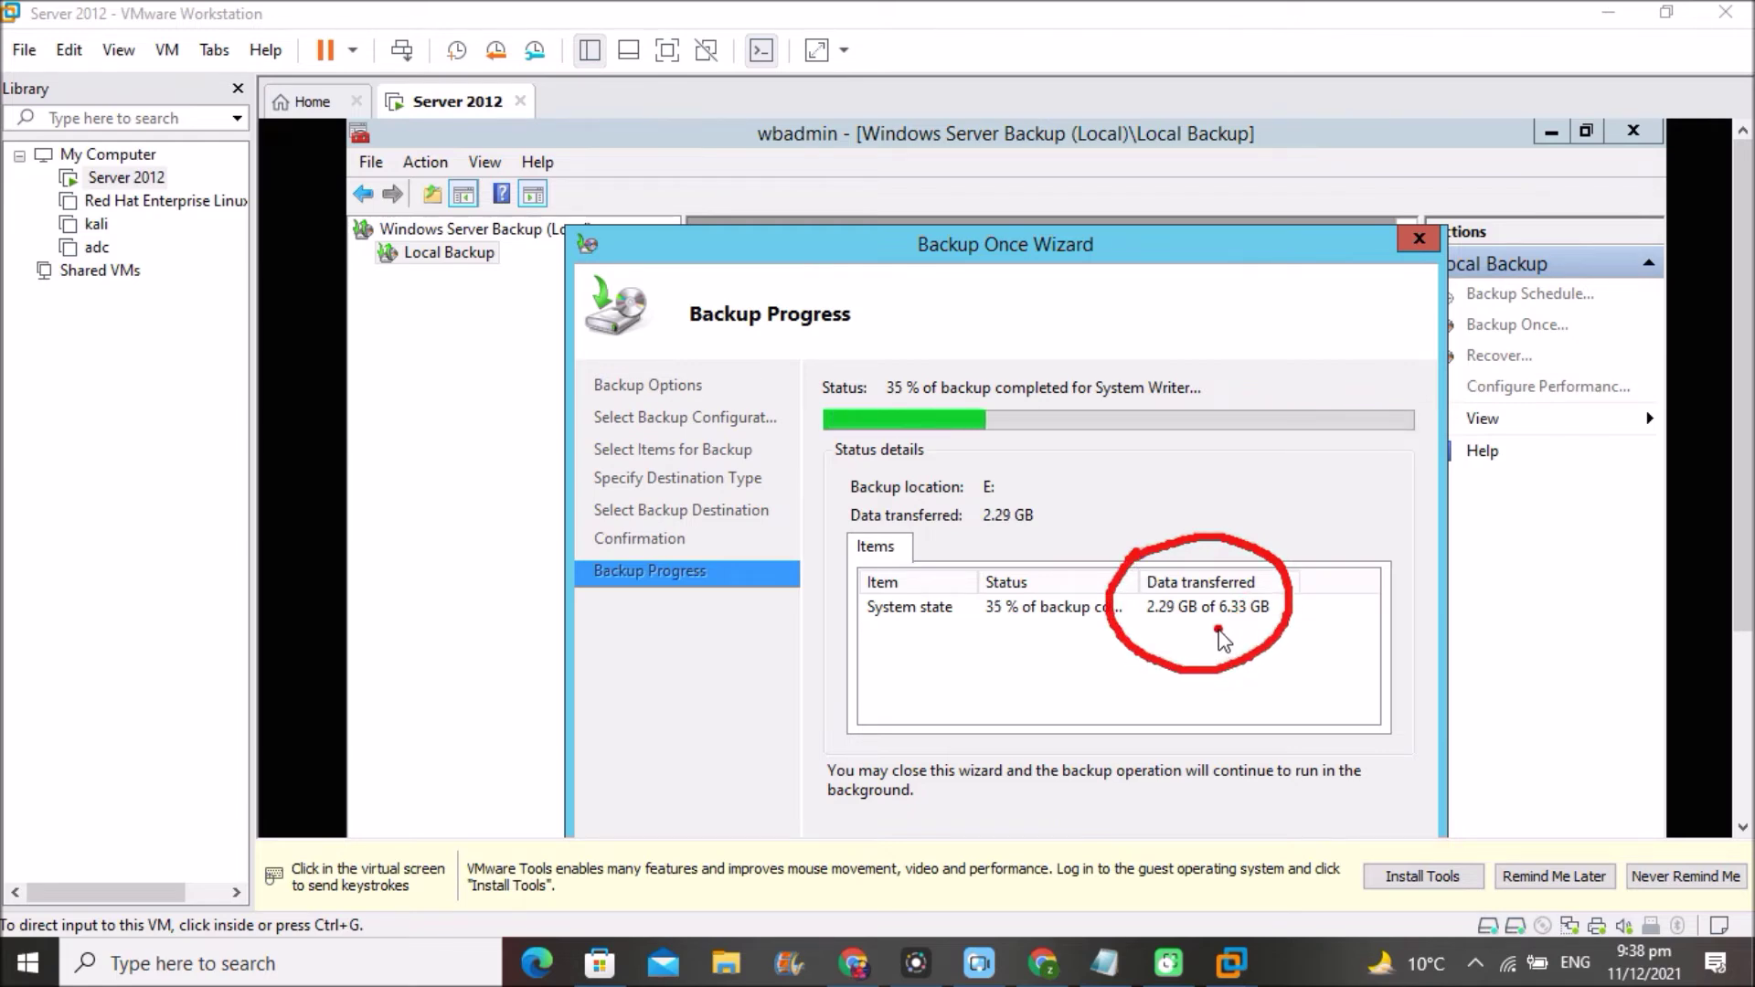
{"action": "left_click_drag", "start_coordinate": [1216, 630], "coordinate": [1273, 627]}
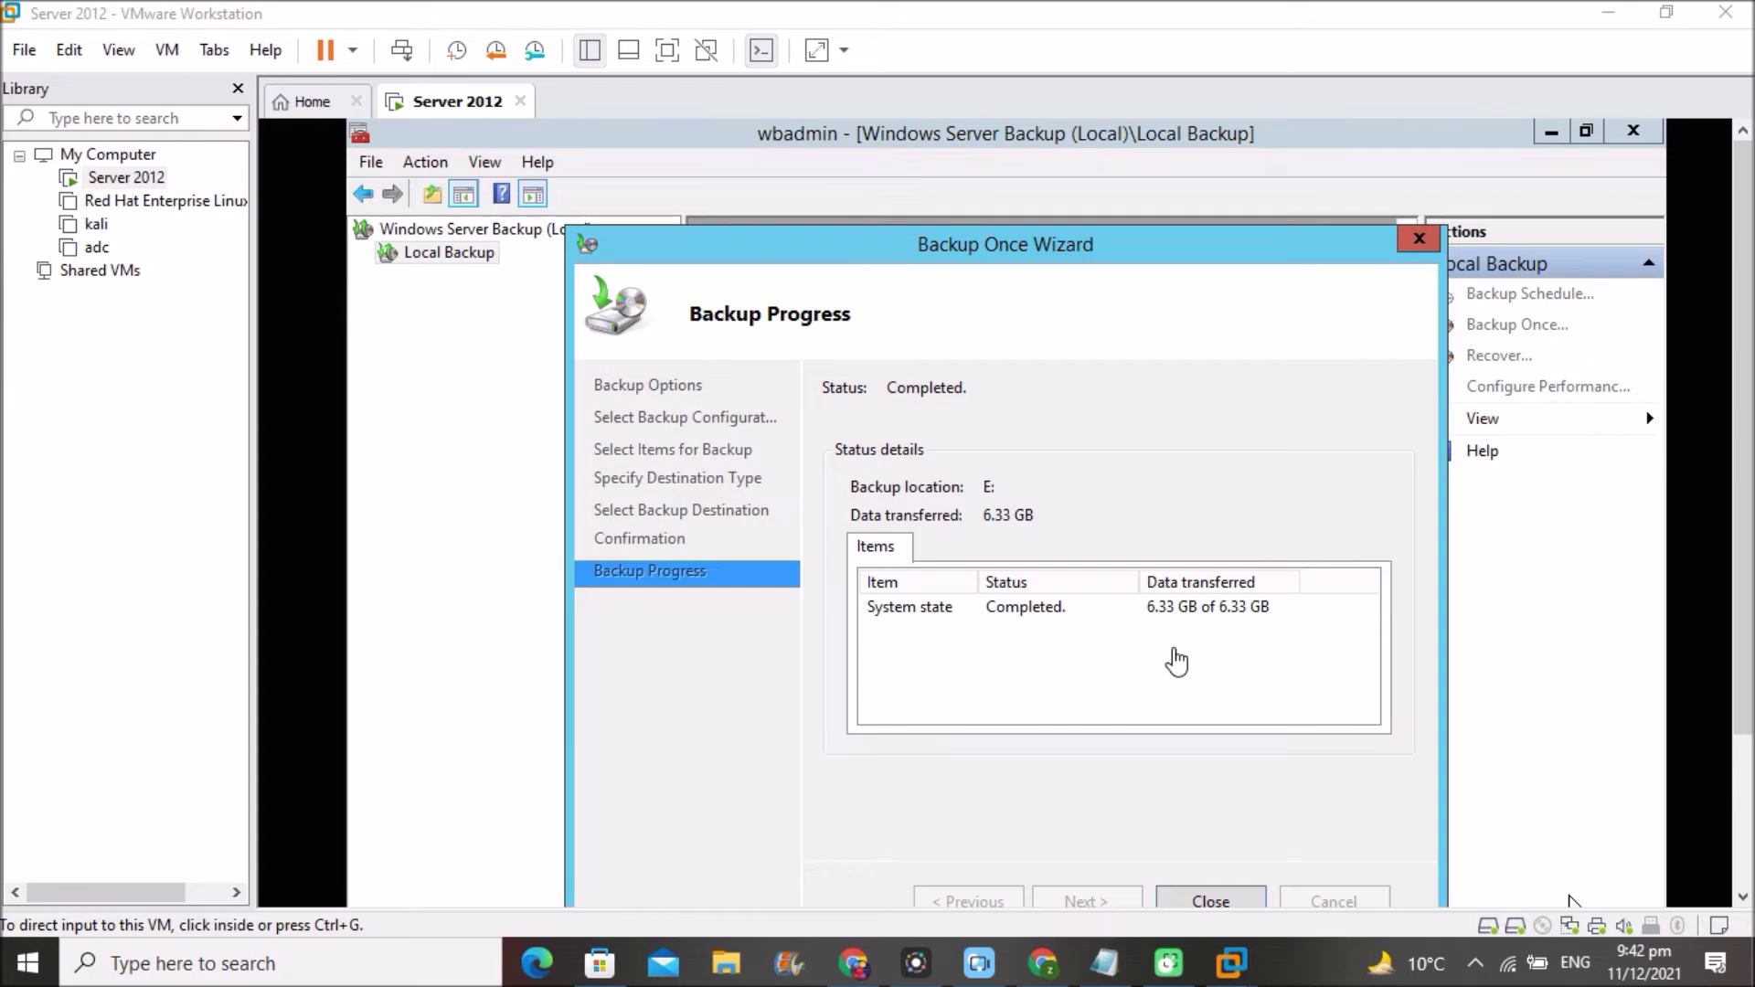
{"action": "scroll", "coordinate": [1744, 342], "scroll_direction": "down", "scroll_amount": 1}
{"action": "left_click_drag", "start_coordinate": [1745, 343], "coordinate": [1747, 402]}
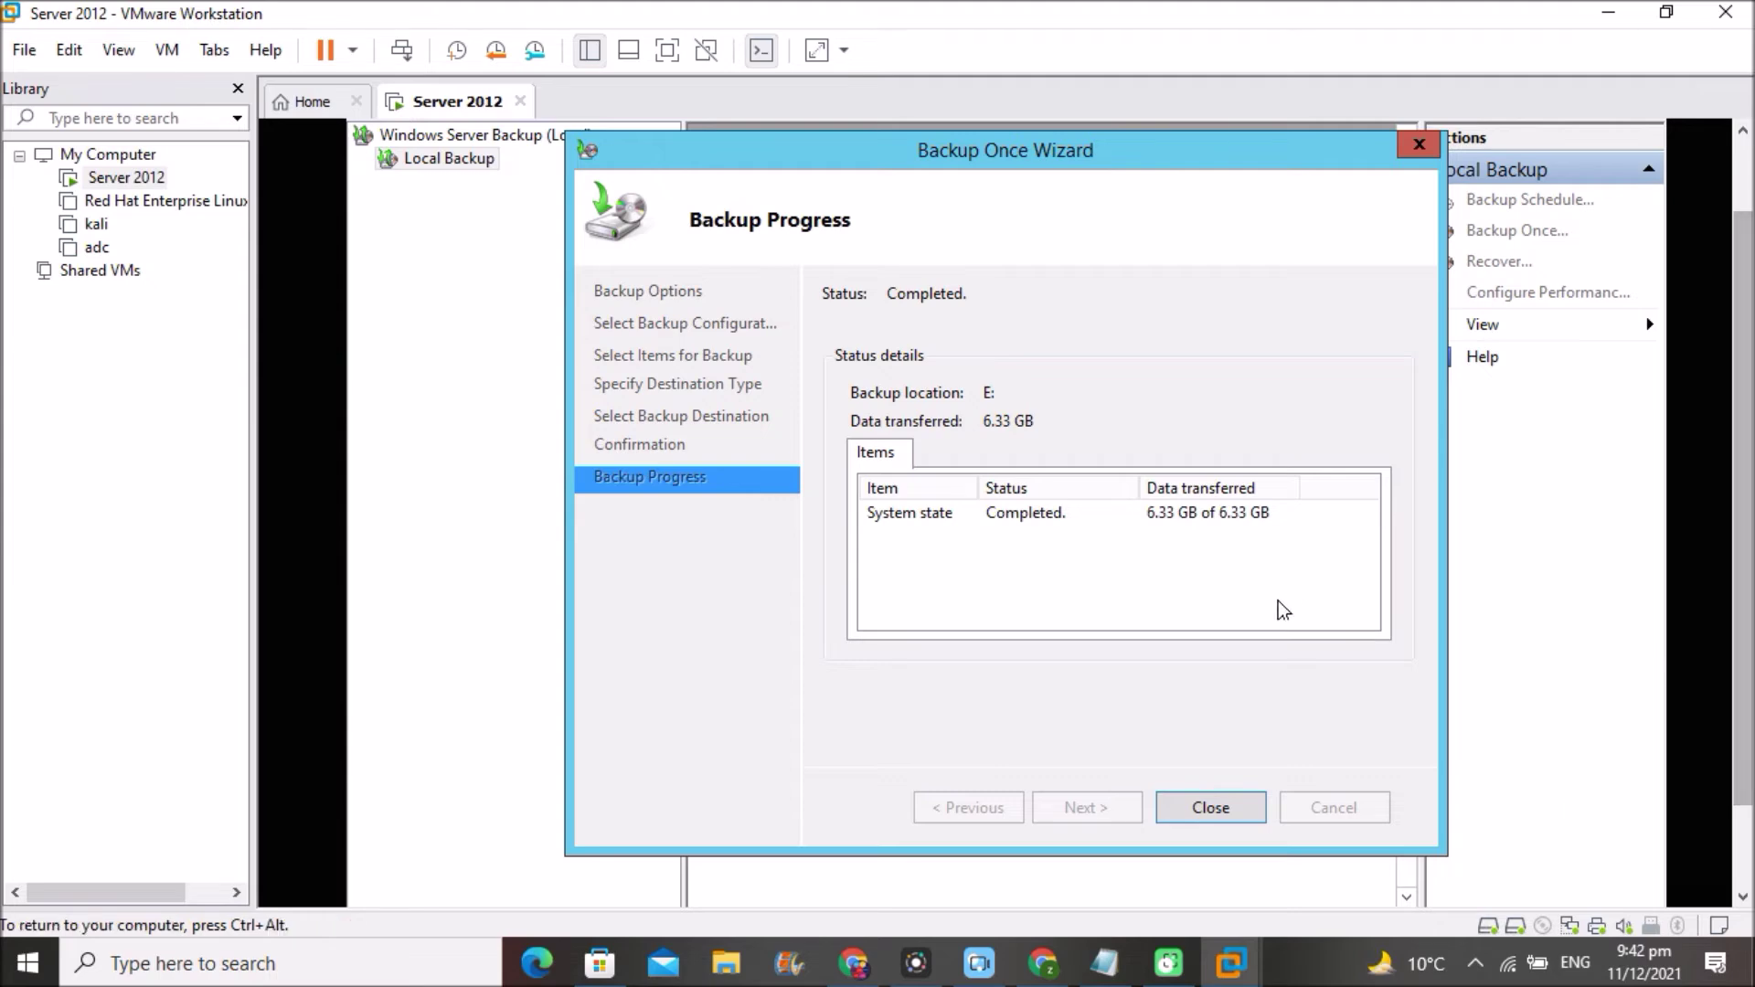
{"action": "left_click", "coordinate": [1210, 808]}
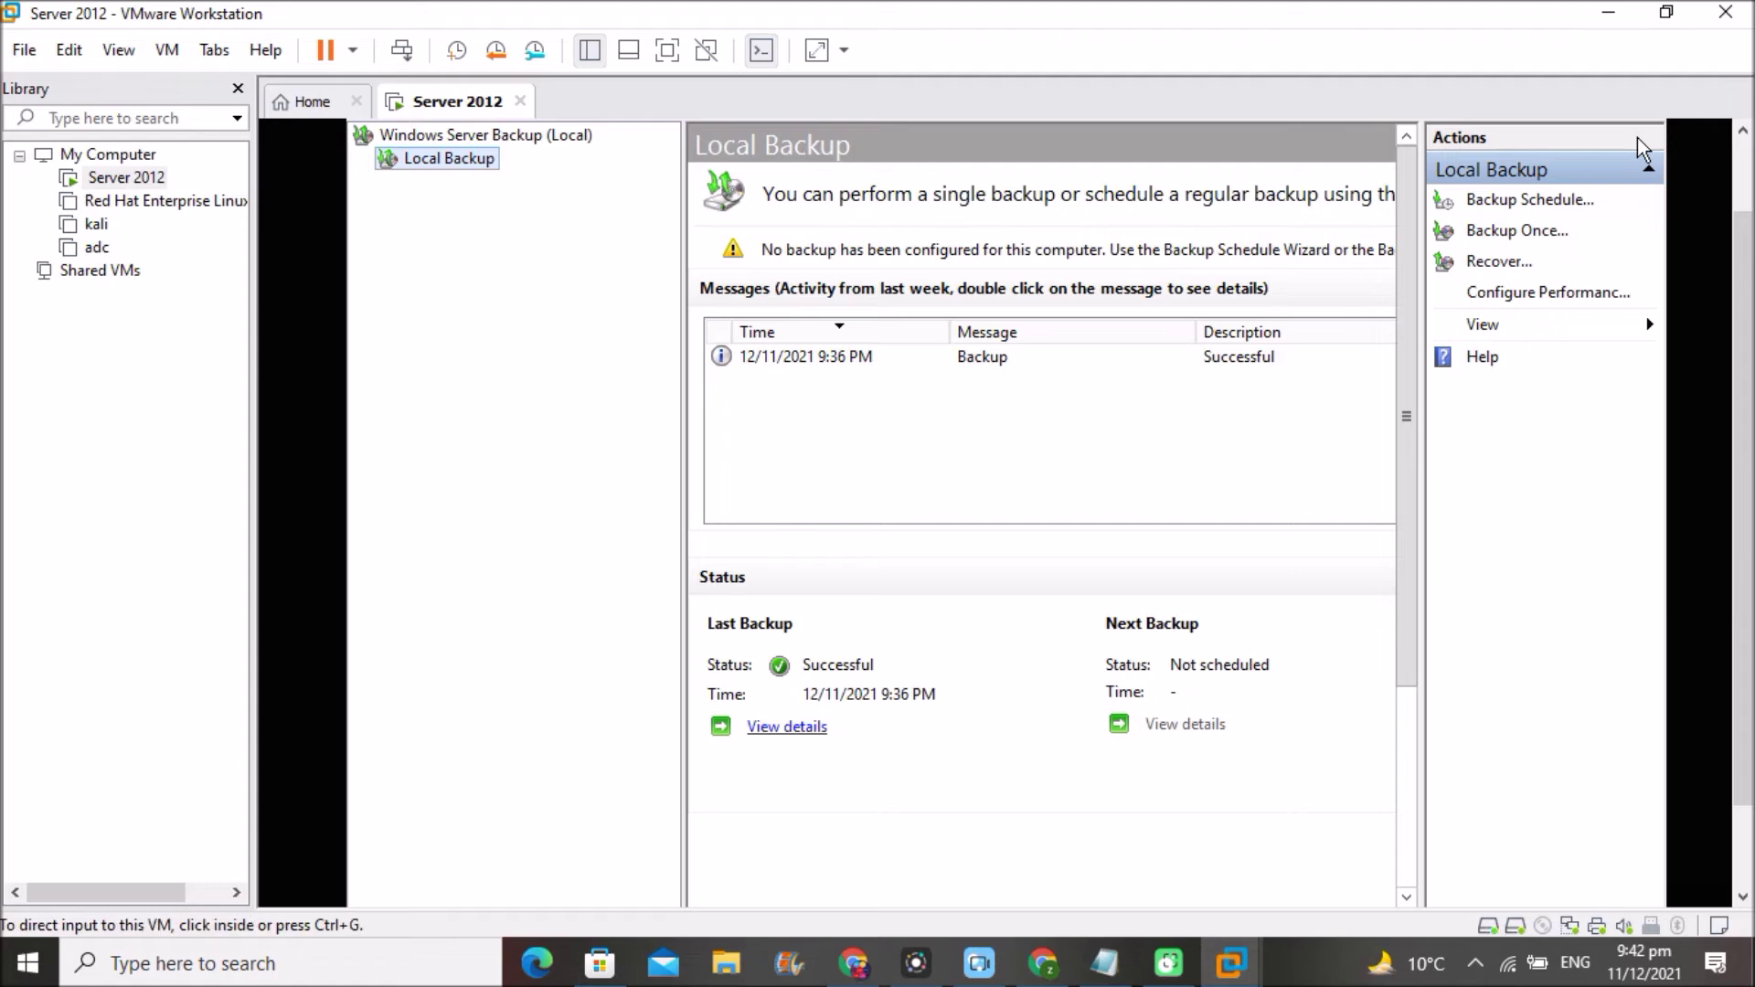
- Close the wbadmin window, leaving the Server Manager Dashboard with last backup Successful
{"action": "left_click_drag", "start_coordinate": [1747, 283], "coordinate": [1746, 196]}
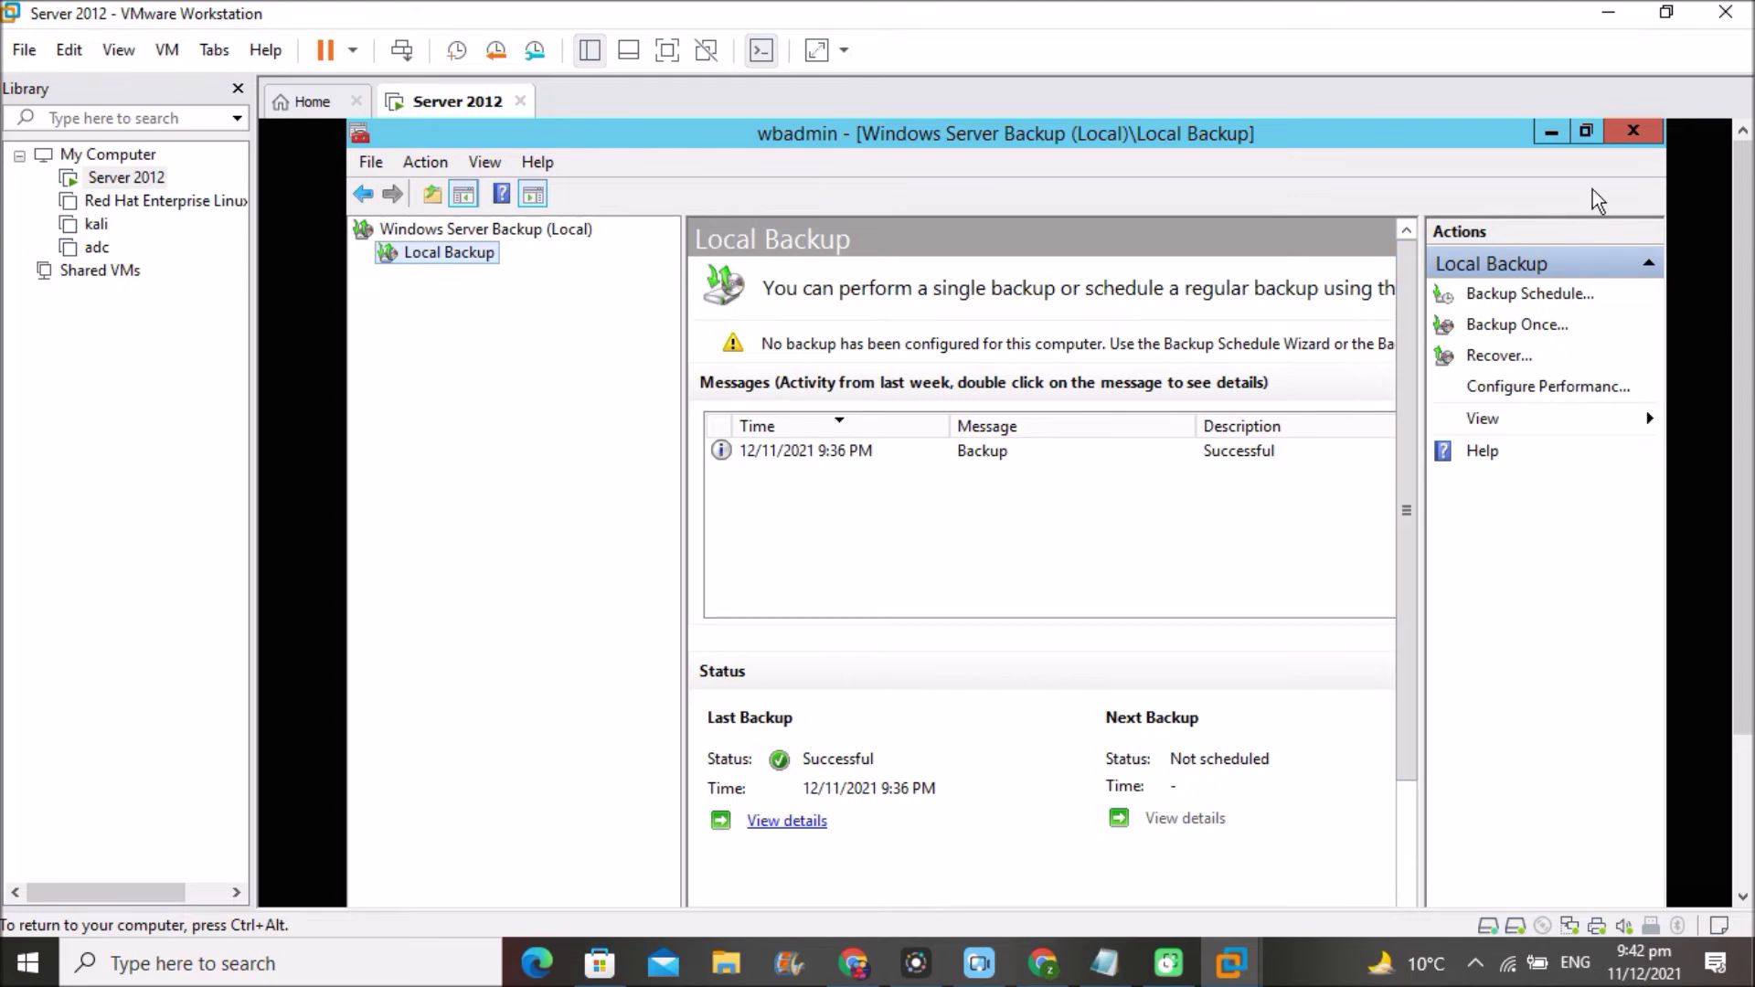
{"action": "left_click", "coordinate": [1636, 130]}
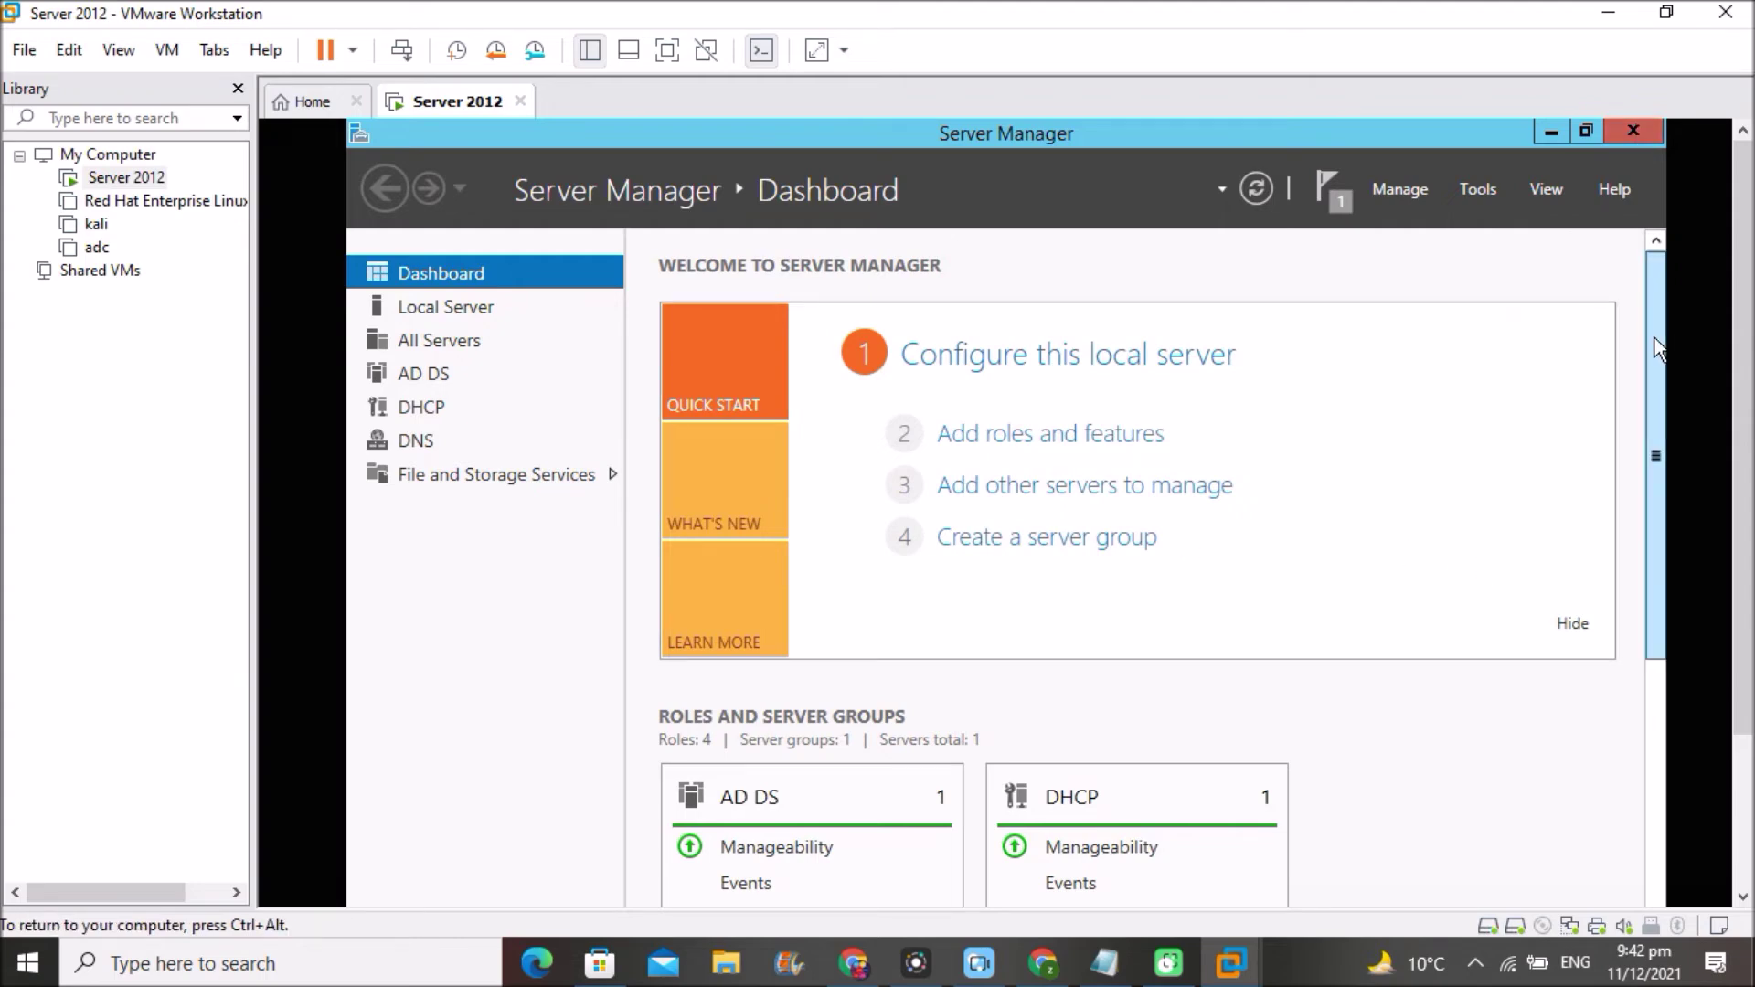
{"action": "scroll", "coordinate": [1651, 539], "scroll_direction": "down", "scroll_amount": 5}
{"action": "left_click_drag", "start_coordinate": [1647, 529], "coordinate": [1642, 453]}
{"action": "left_click_drag", "start_coordinate": [1742, 349], "coordinate": [1742, 611]}
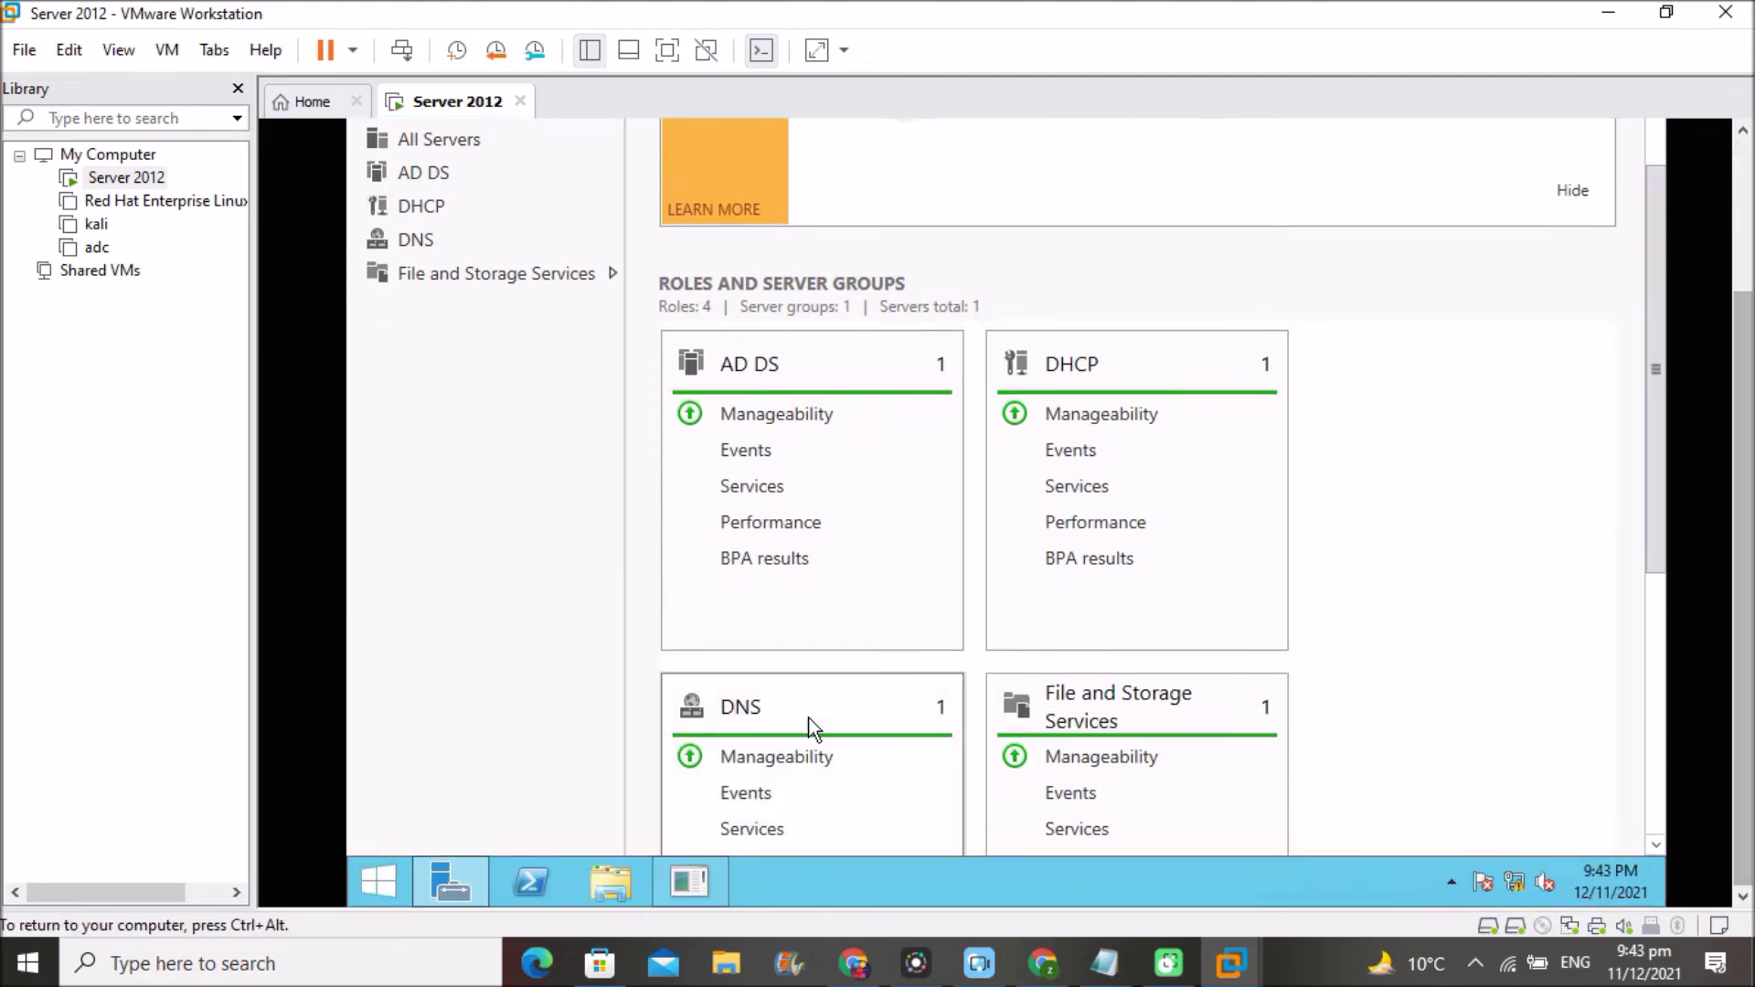
{"action": "left_click", "coordinate": [601, 880]}
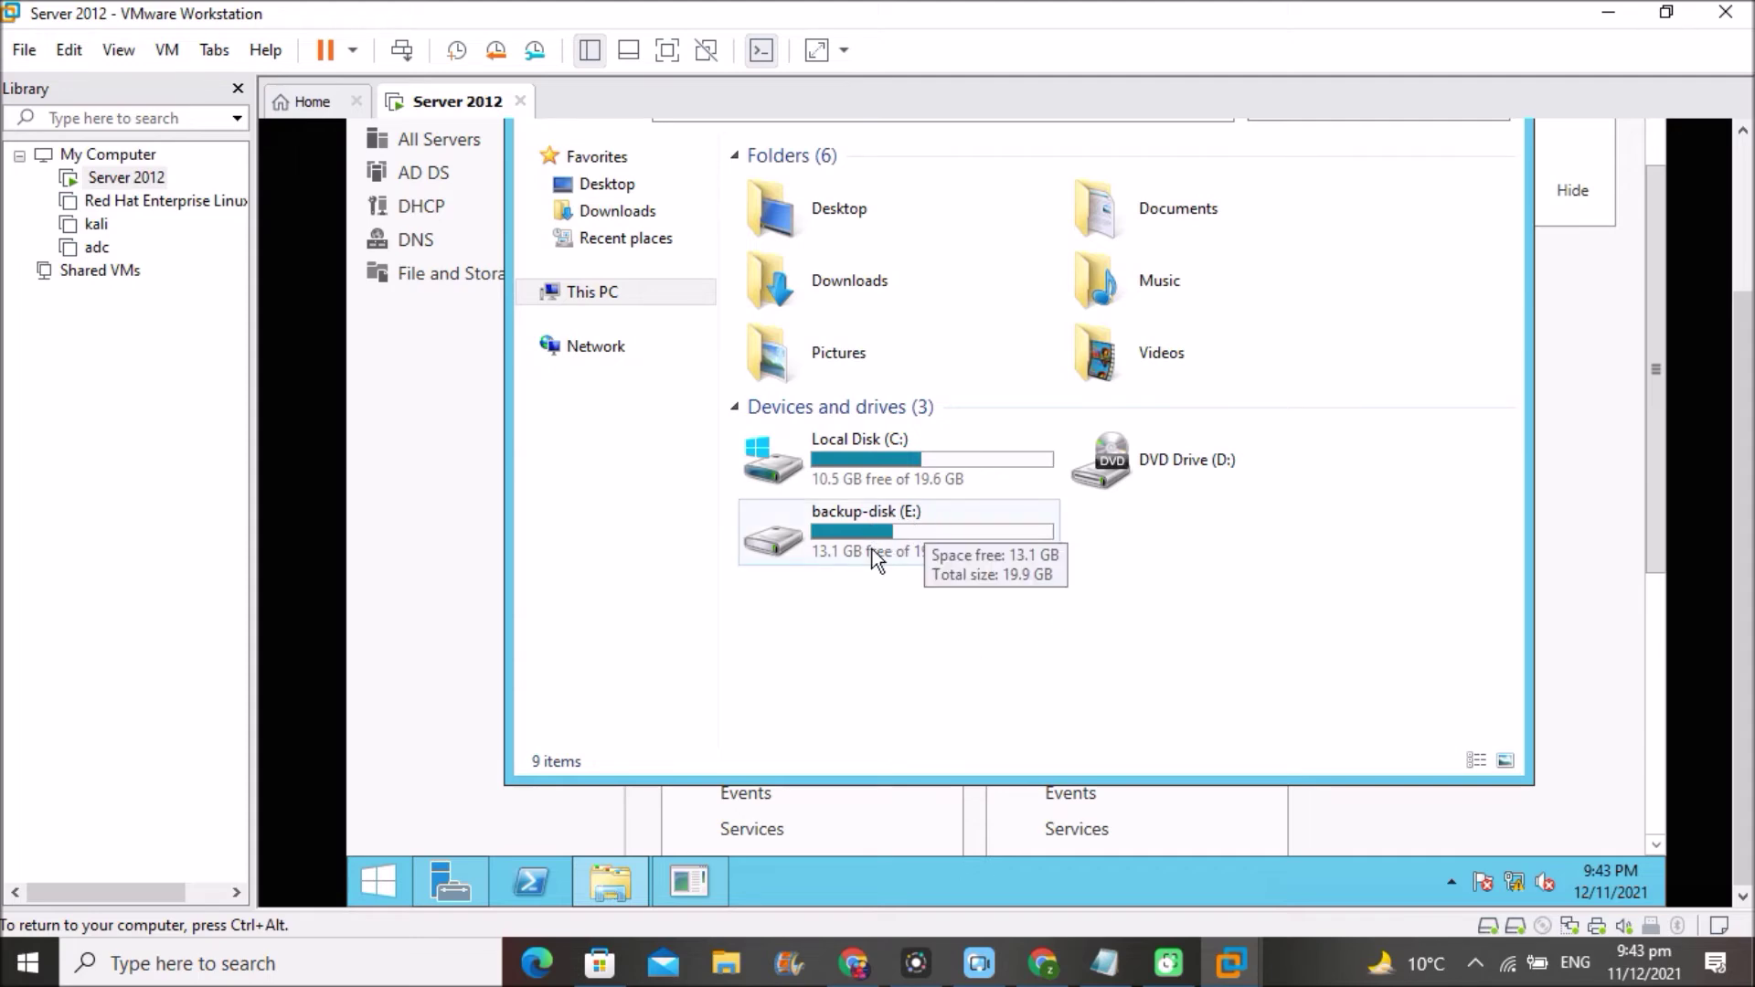
{"action": "double_click", "coordinate": [954, 530]}
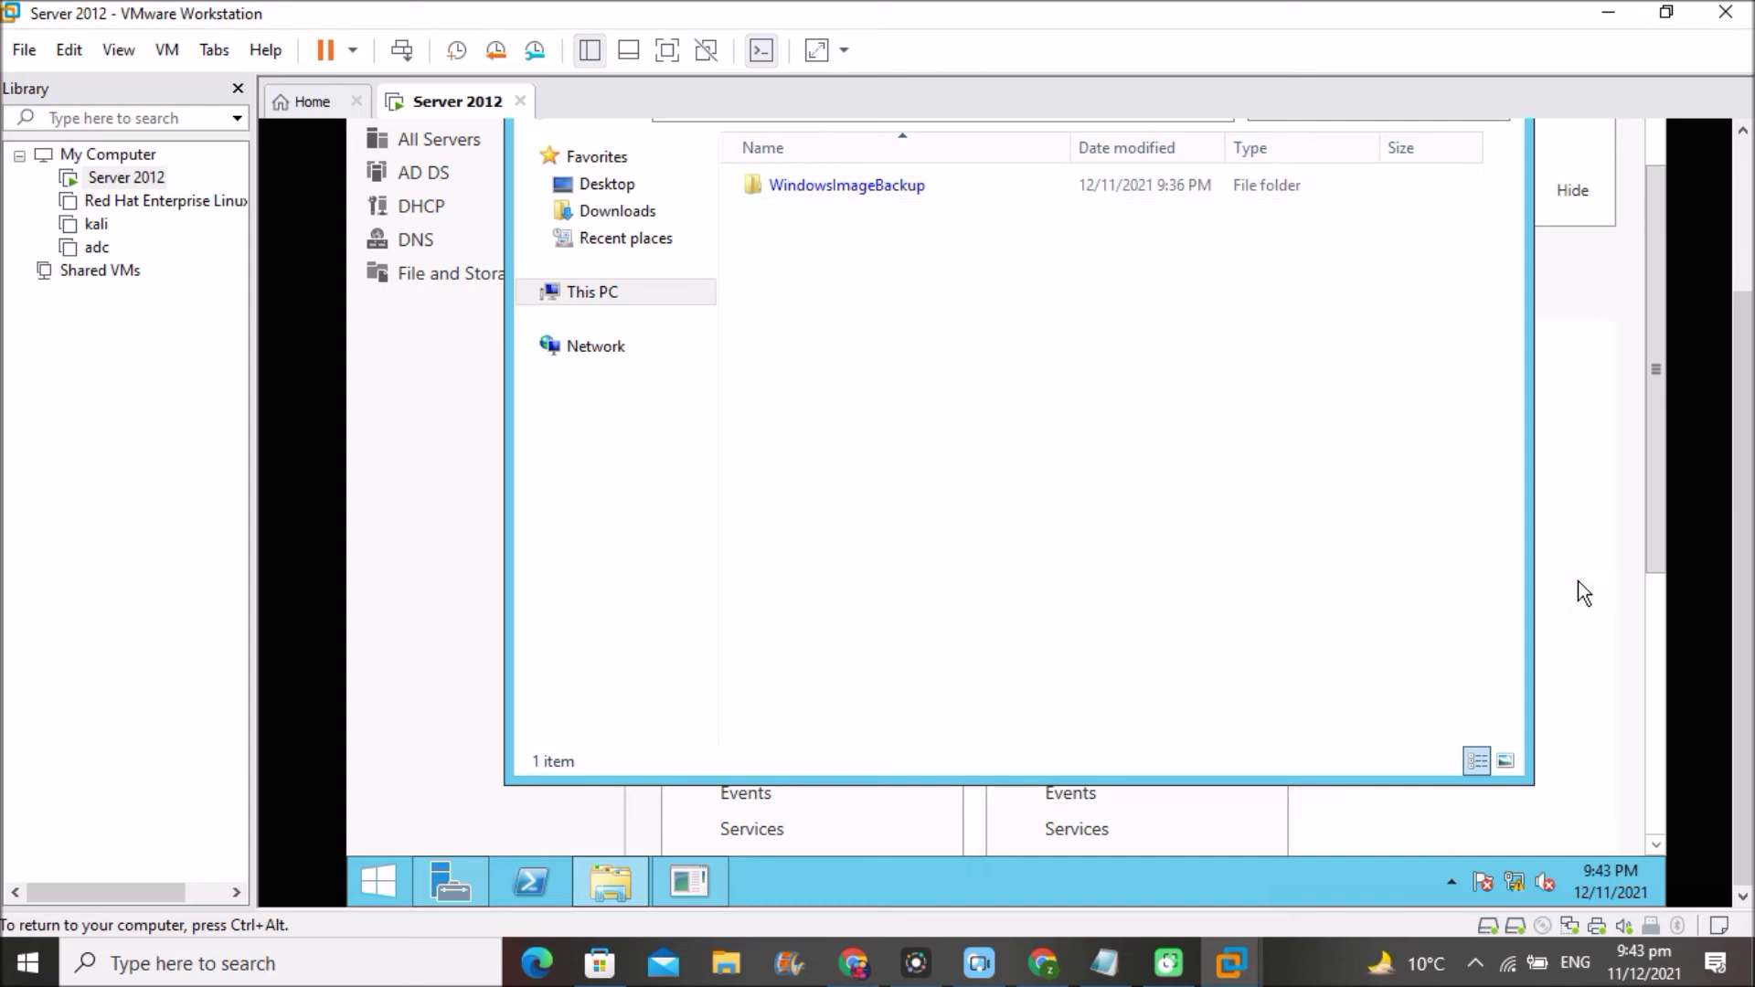
{"action": "scroll", "coordinate": [1747, 409], "scroll_direction": "up", "scroll_amount": 2}
{"action": "scroll", "coordinate": [1746, 409], "scroll_direction": "up", "scroll_amount": 2}
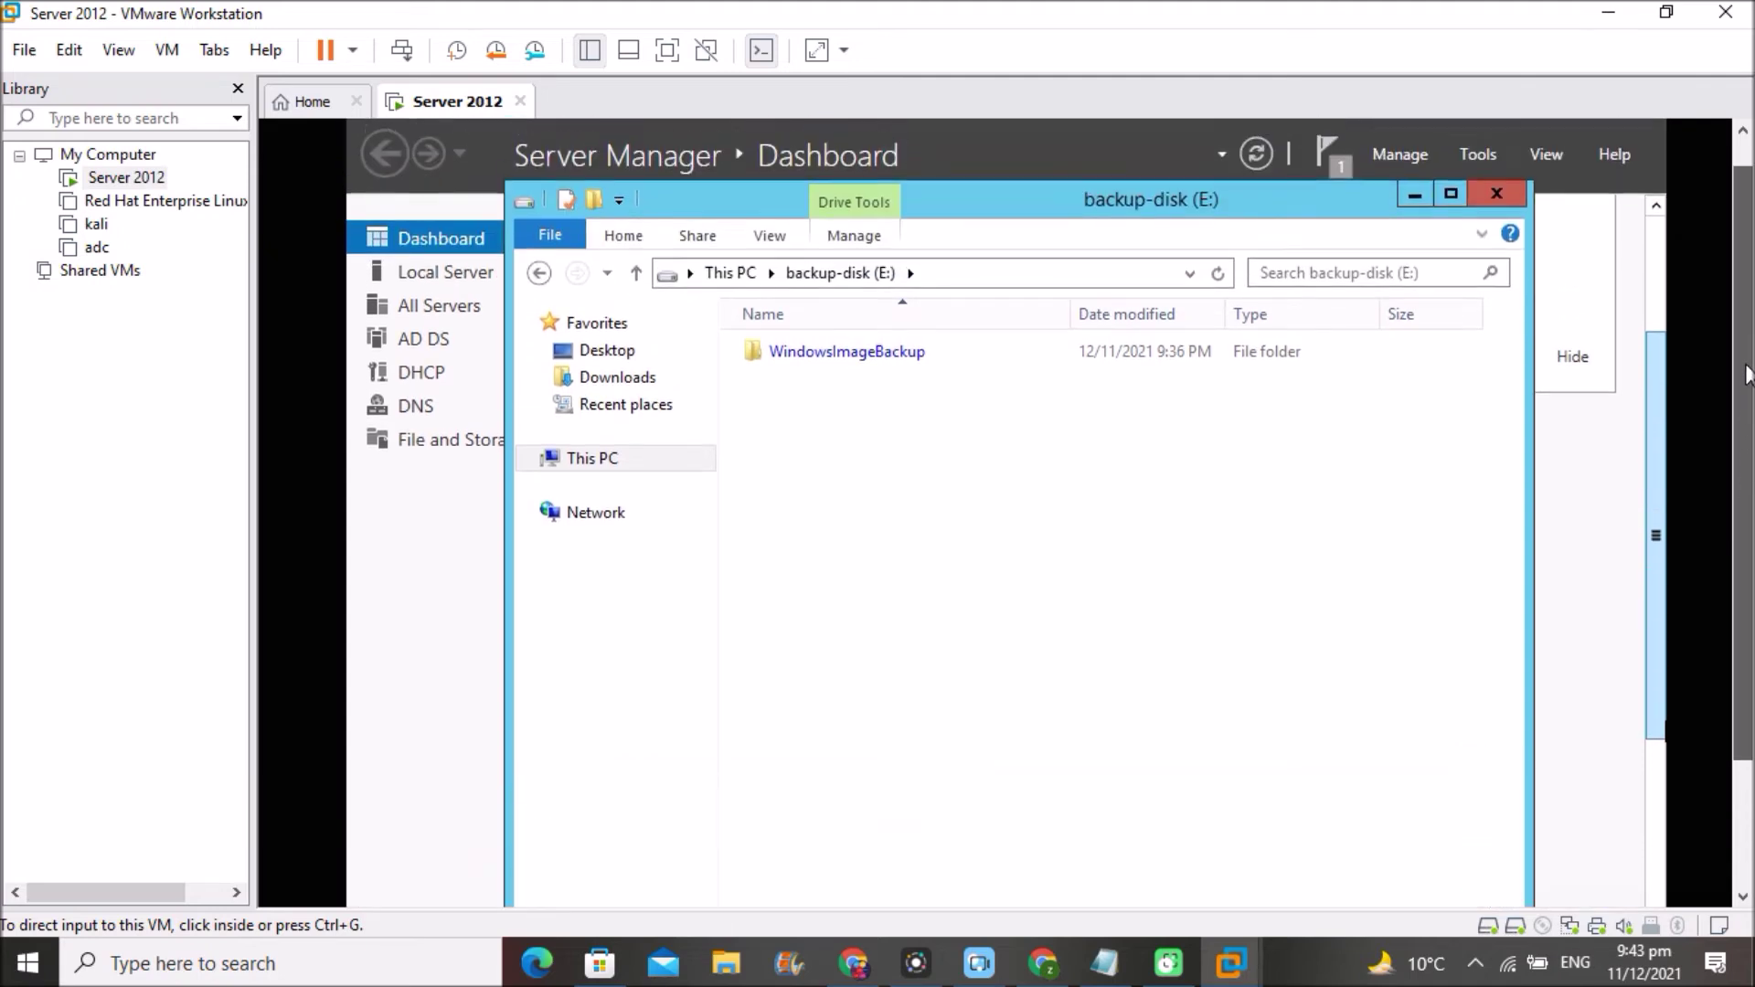
{"action": "left_click", "coordinate": [1496, 196]}
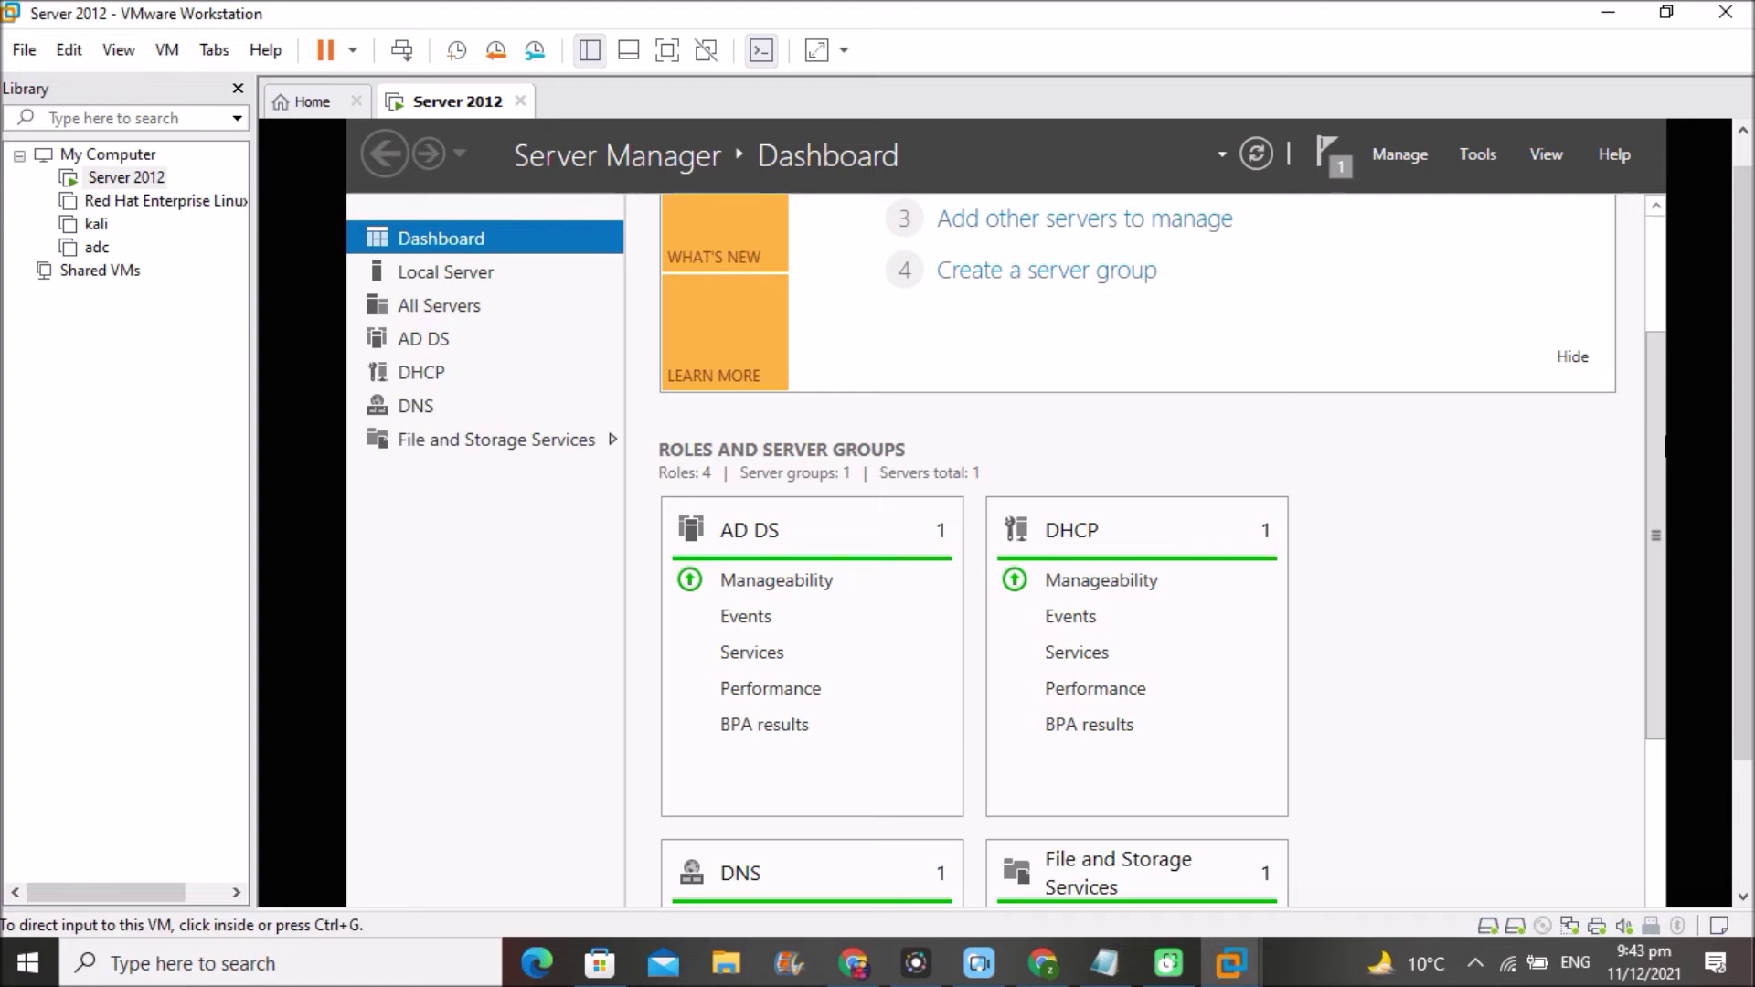
{"action": "left_click", "coordinate": [1657, 540]}
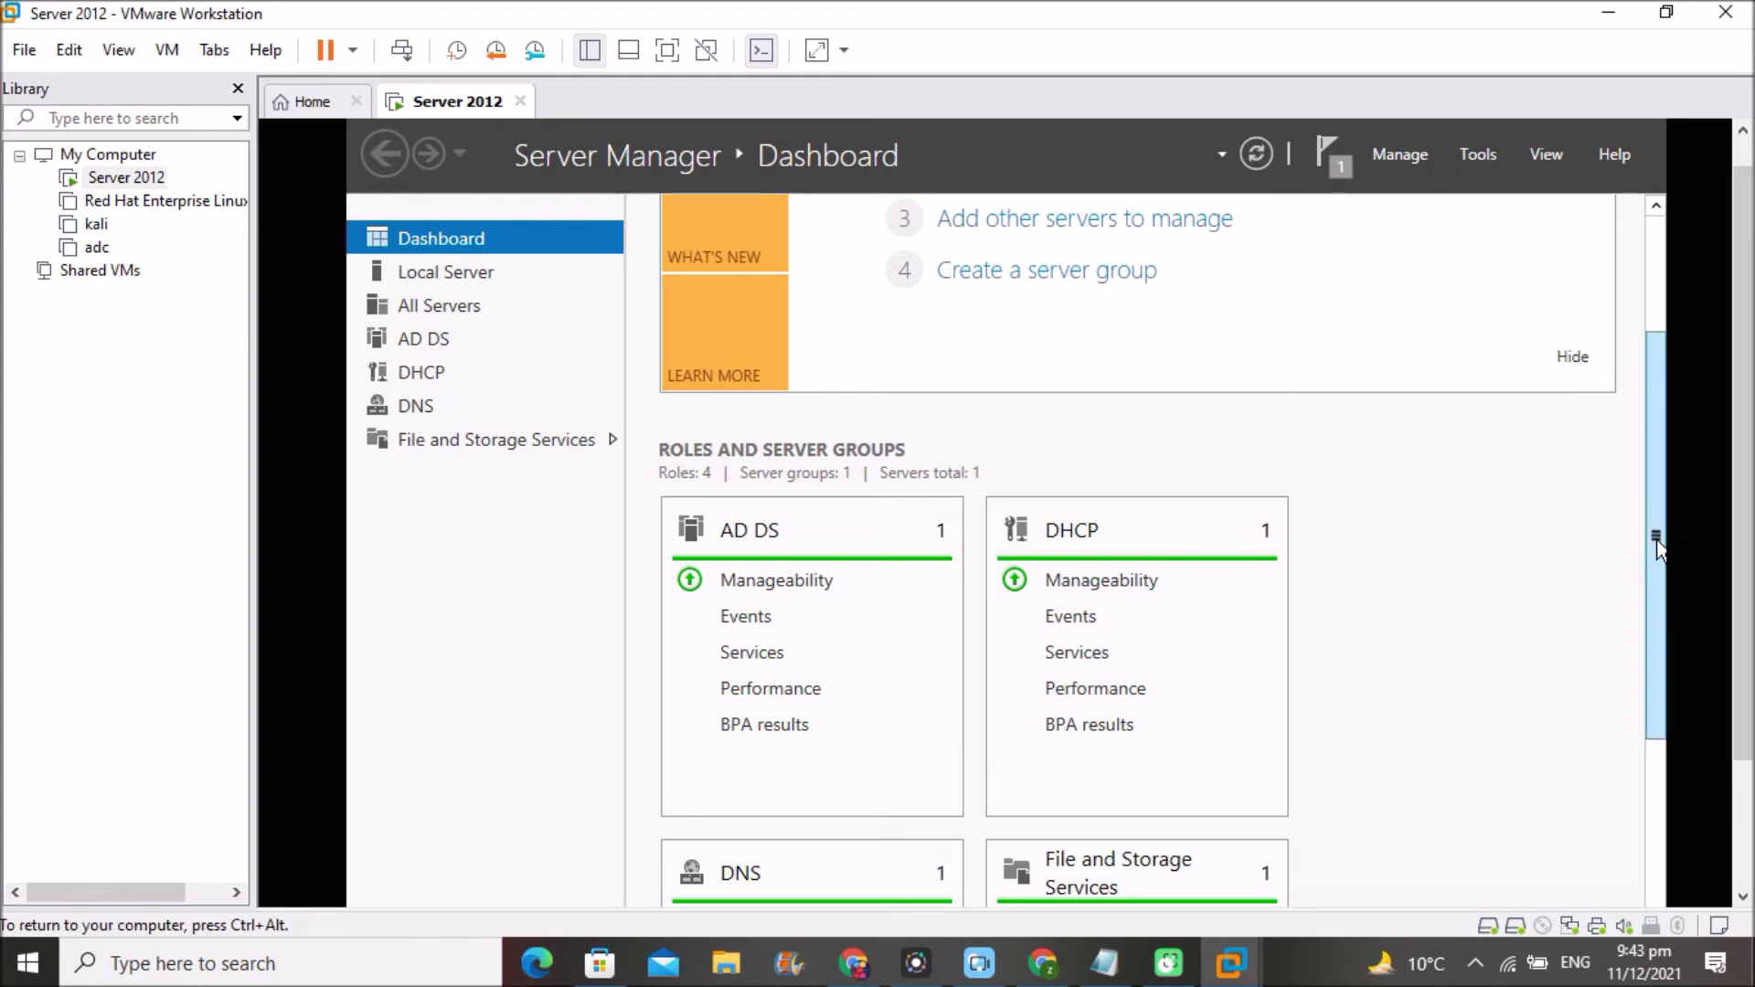
{"action": "left_click_drag", "start_coordinate": [1657, 541], "coordinate": [1649, 360]}
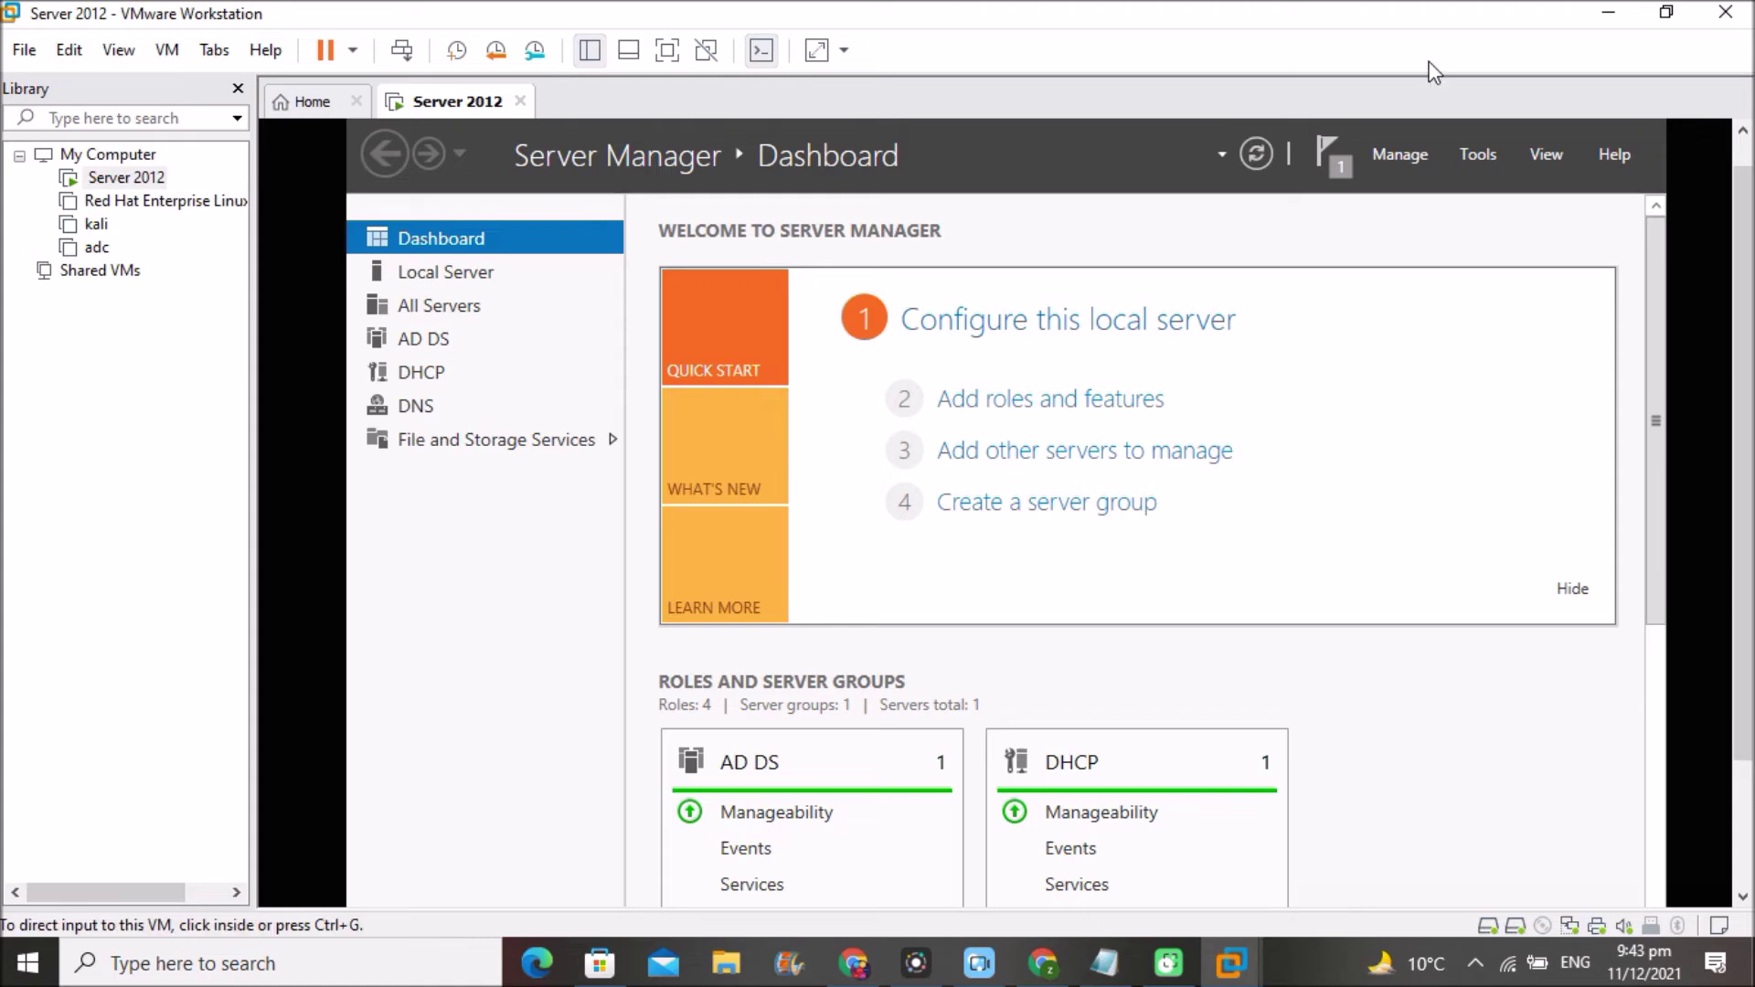
- Open Active Directory Users and Computers, try deleting the machine OU, and dismiss the privilege error
{"action": "left_click", "coordinate": [1479, 157]}
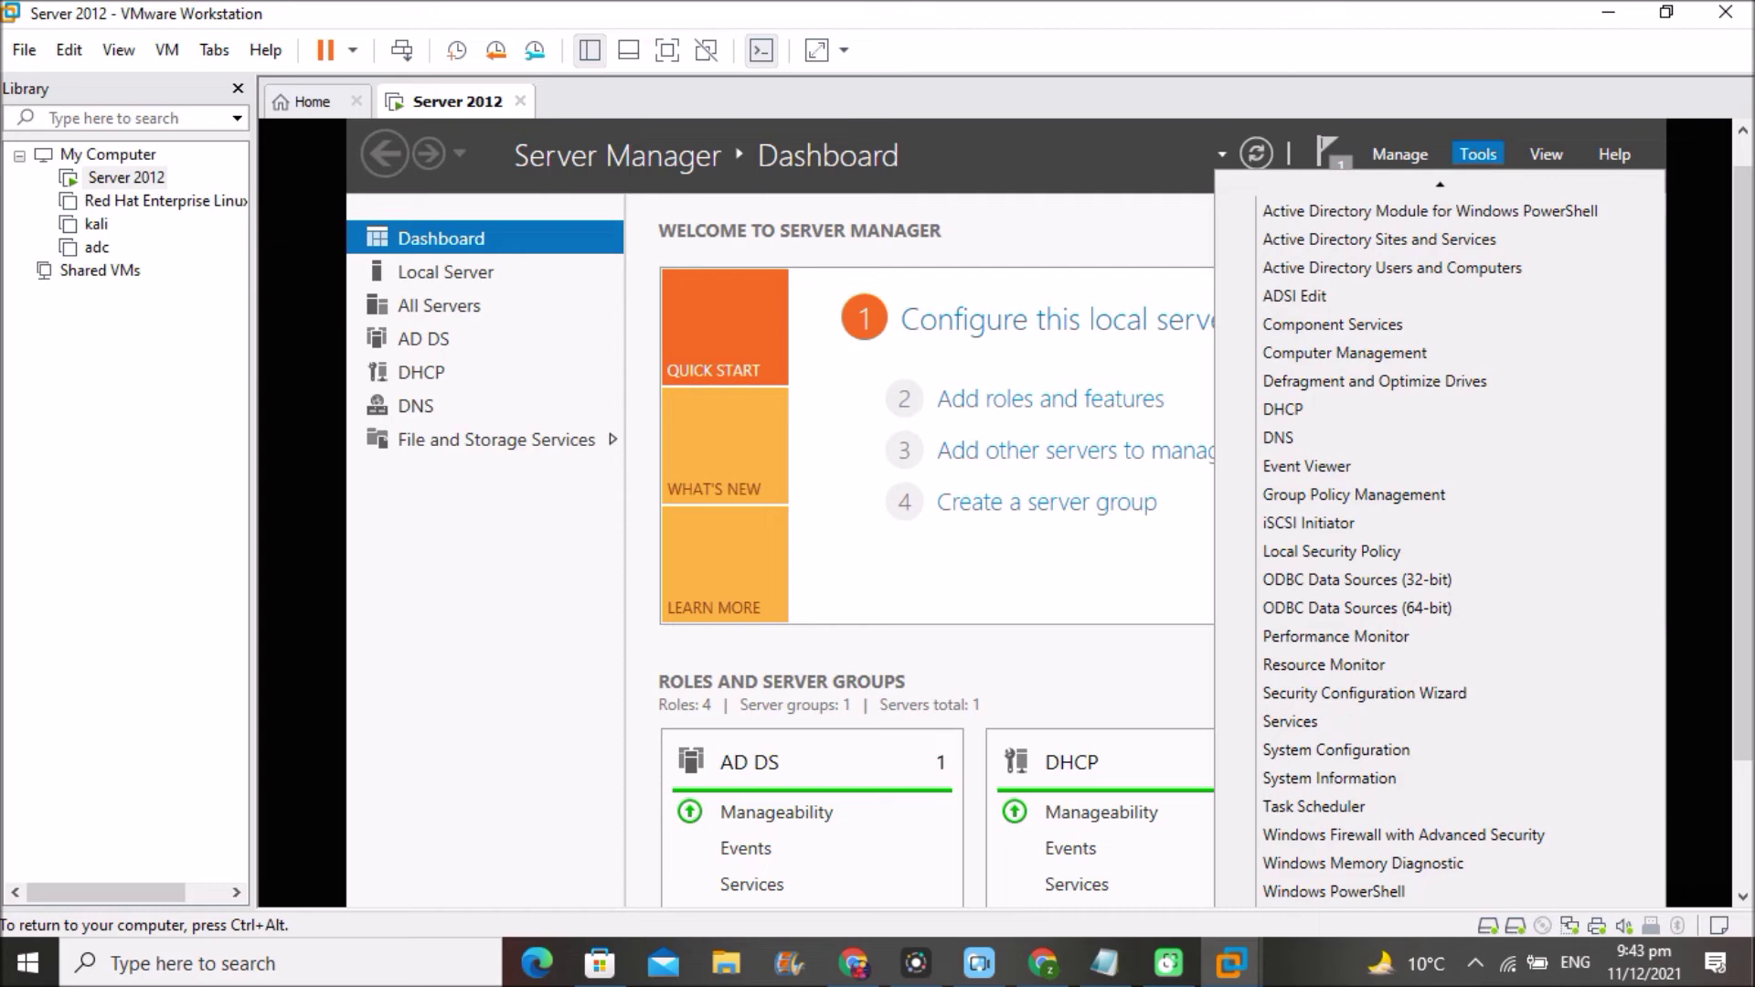
{"action": "left_click", "coordinate": [1435, 299]}
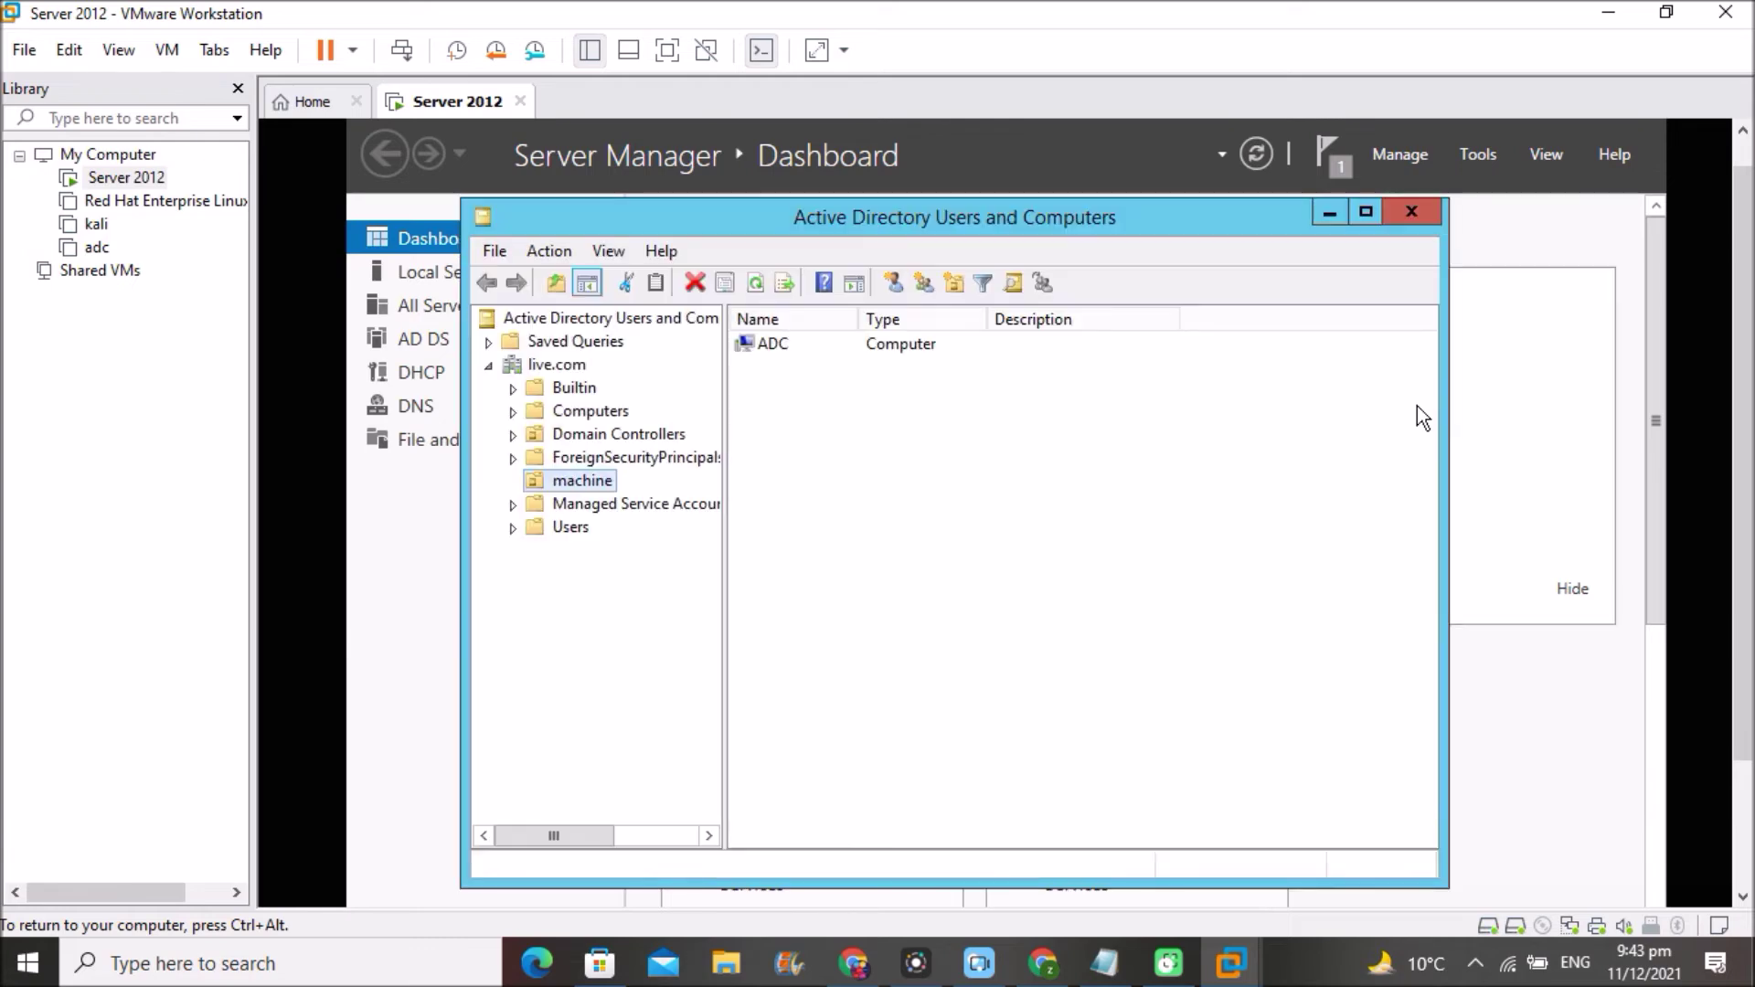
{"action": "right_click", "coordinate": [582, 479]}
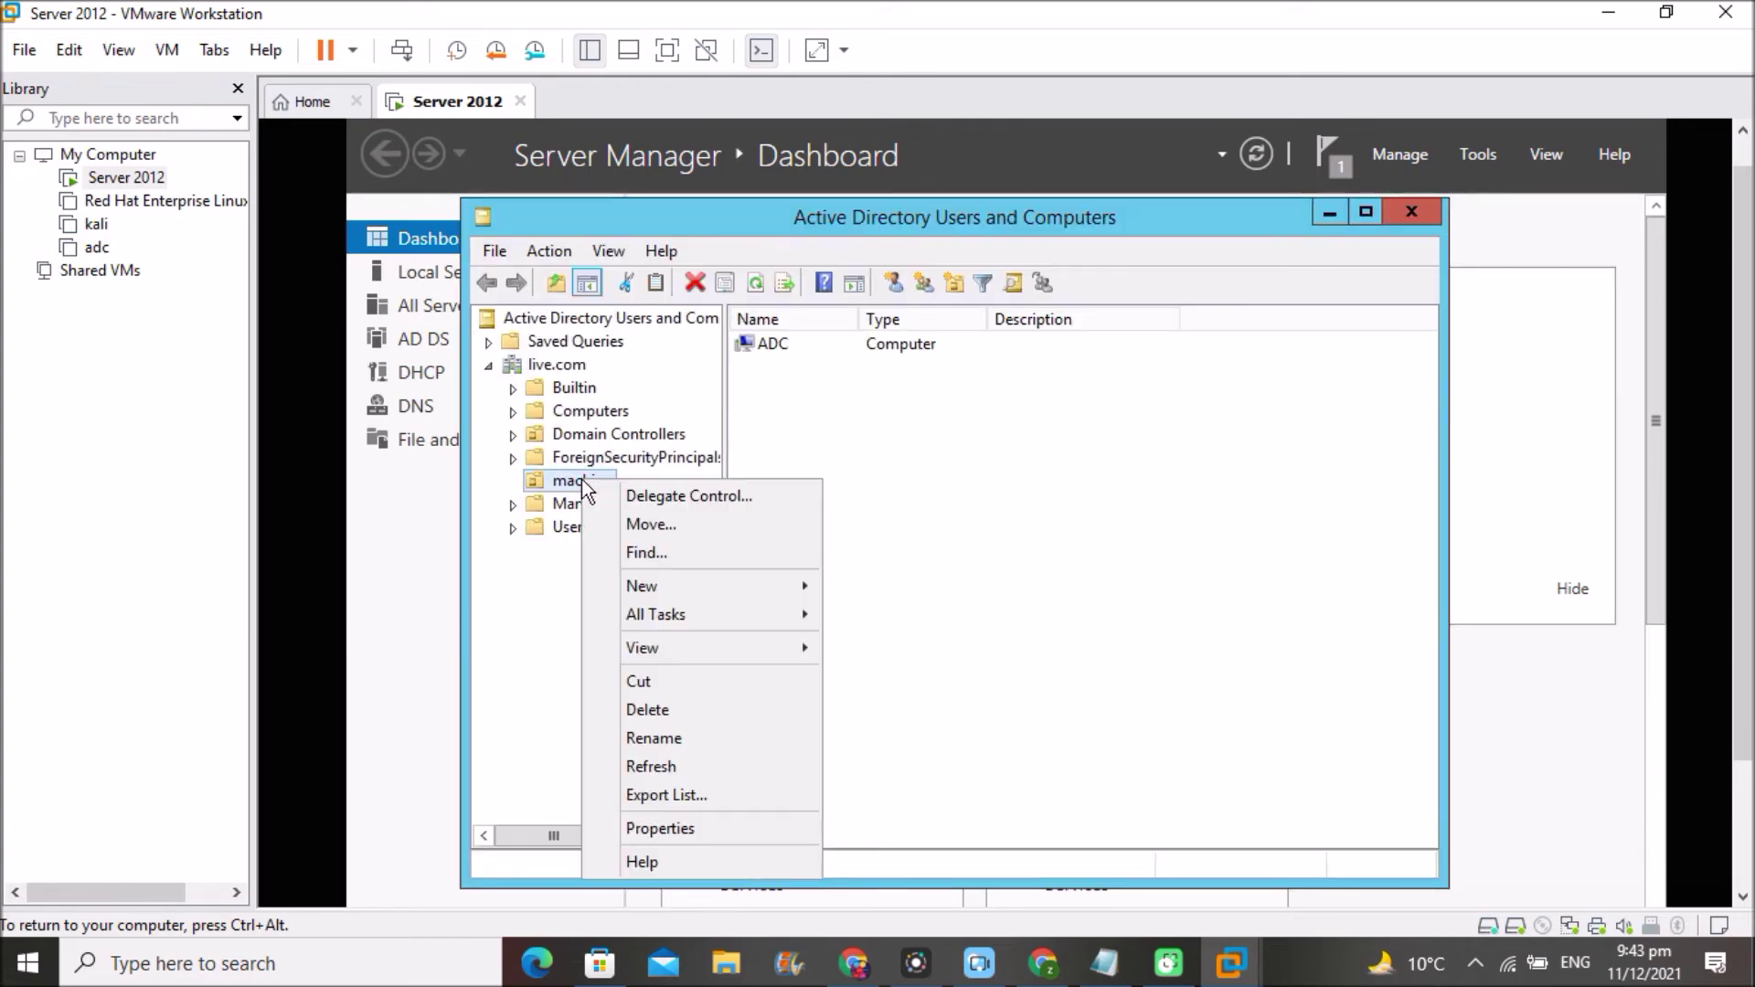
{"action": "left_click", "coordinate": [711, 712]}
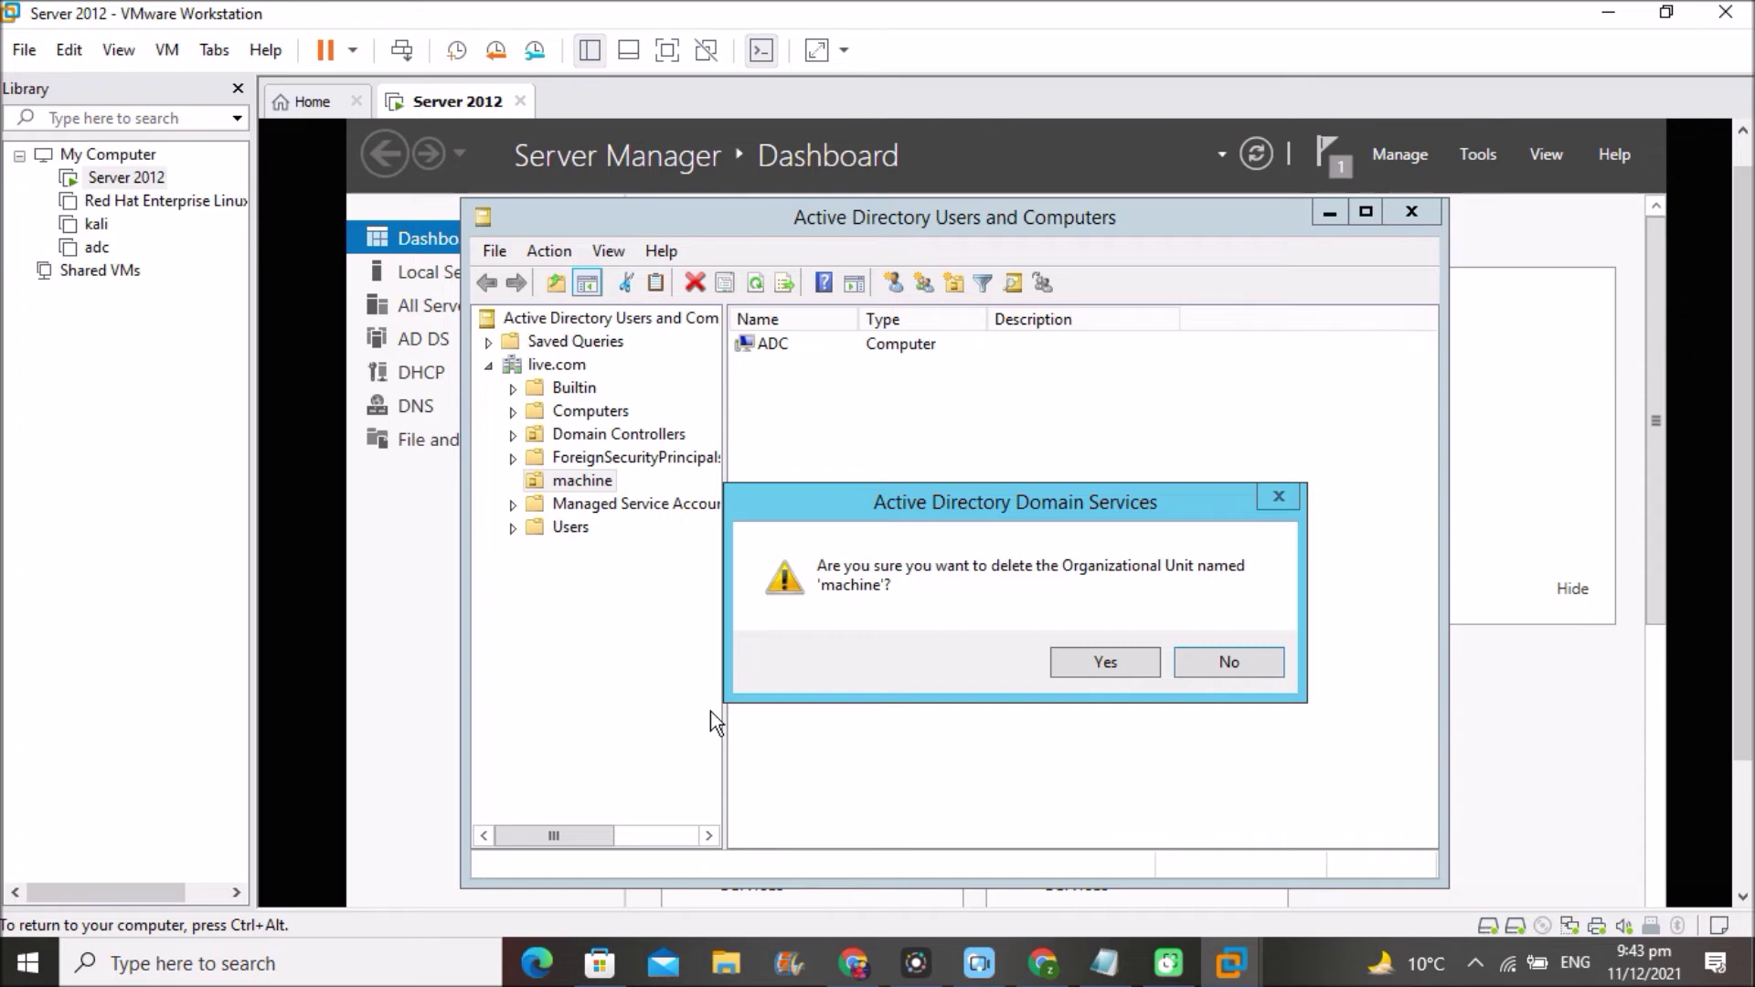
{"action": "left_click", "coordinate": [1112, 655]}
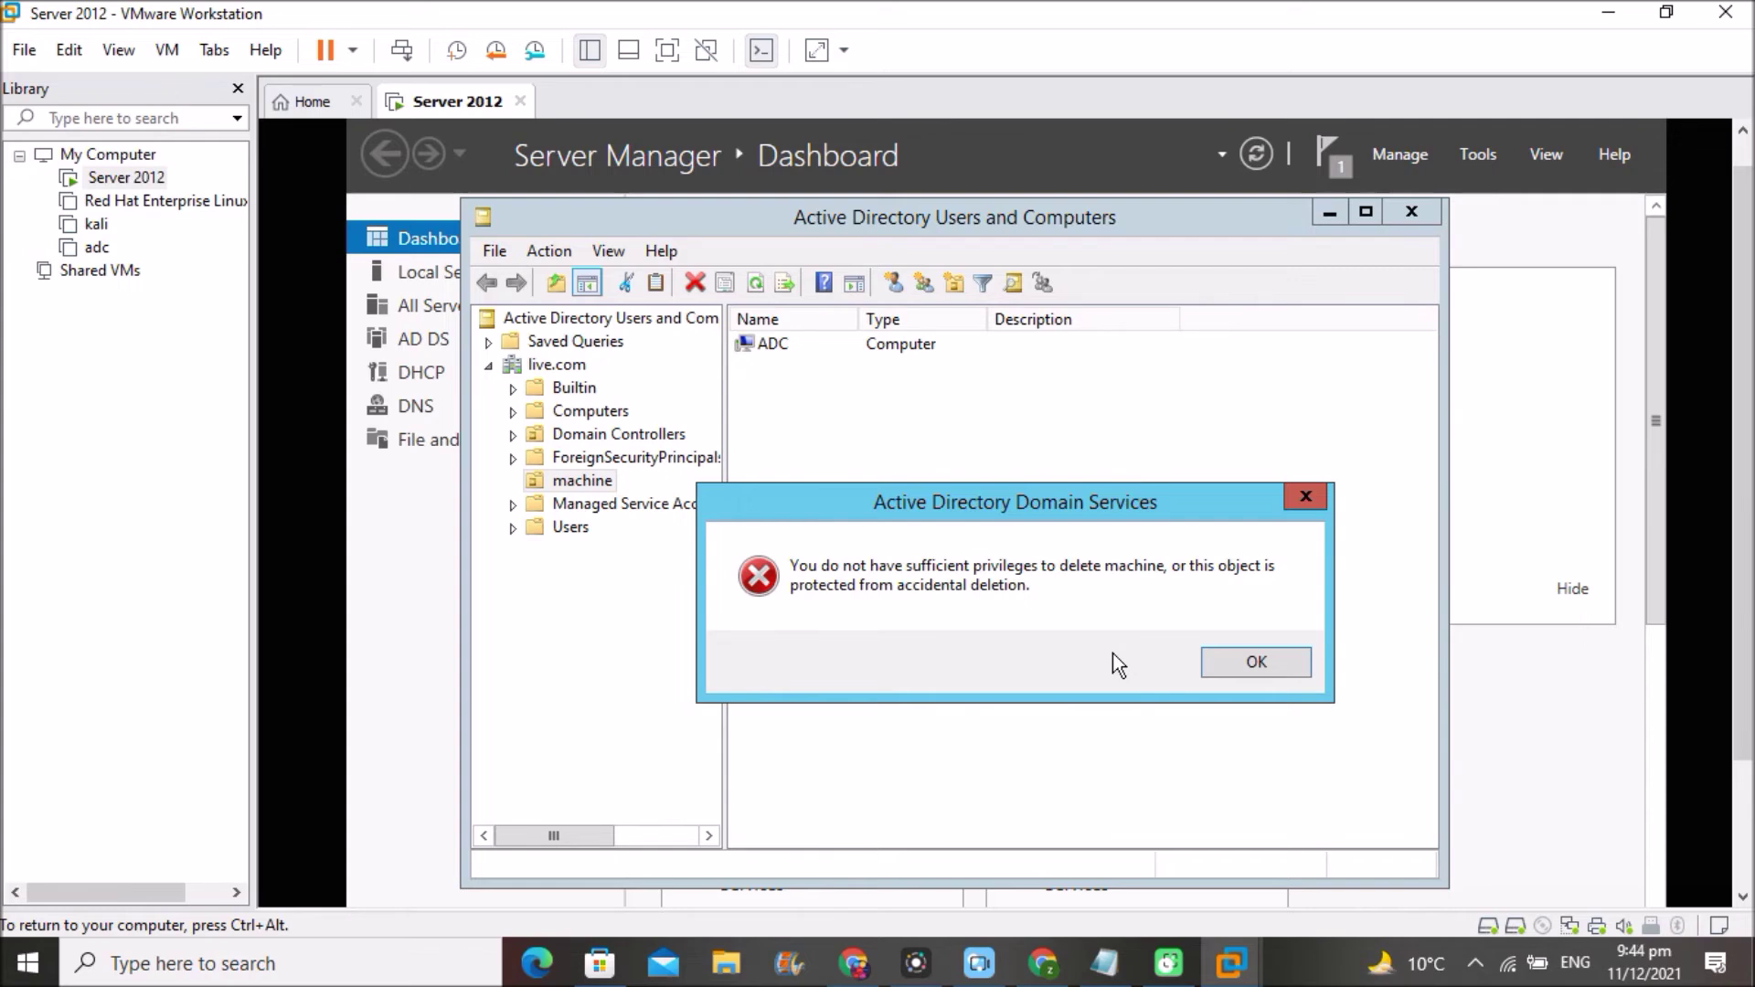
{"action": "left_click", "coordinate": [1258, 668]}
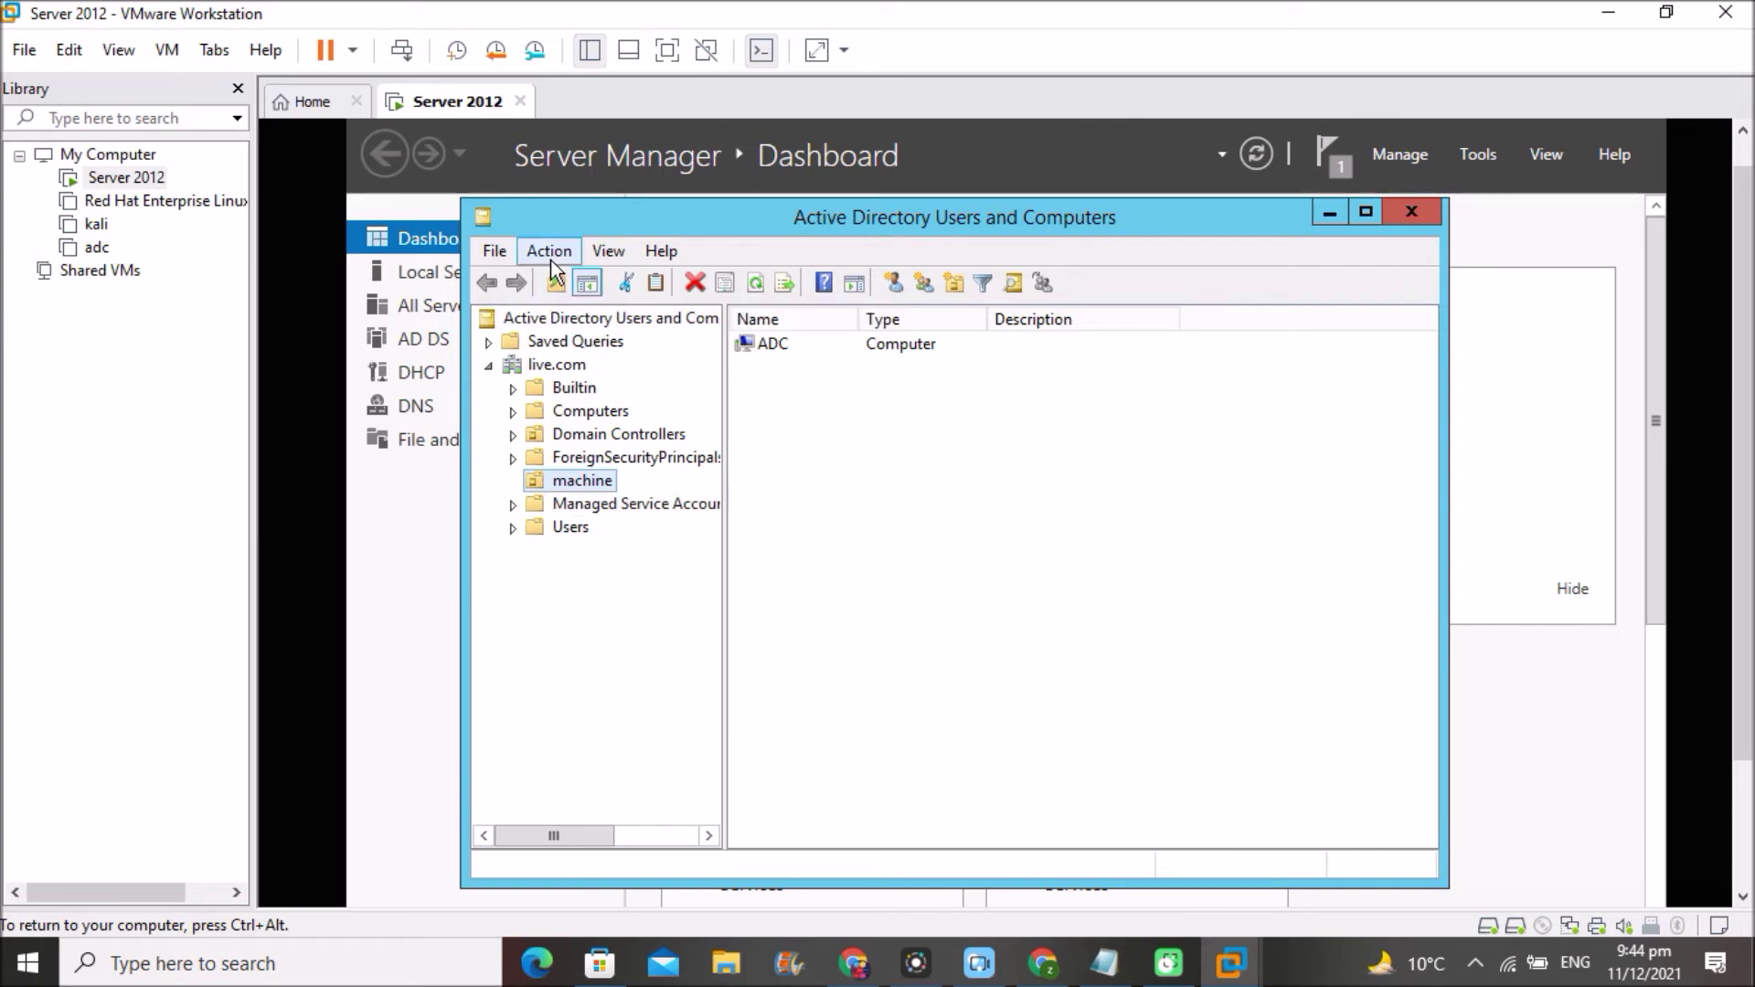
- Enable View > Advanced Features and bring up the machine OU's context menu
{"action": "left_click", "coordinate": [612, 248]}
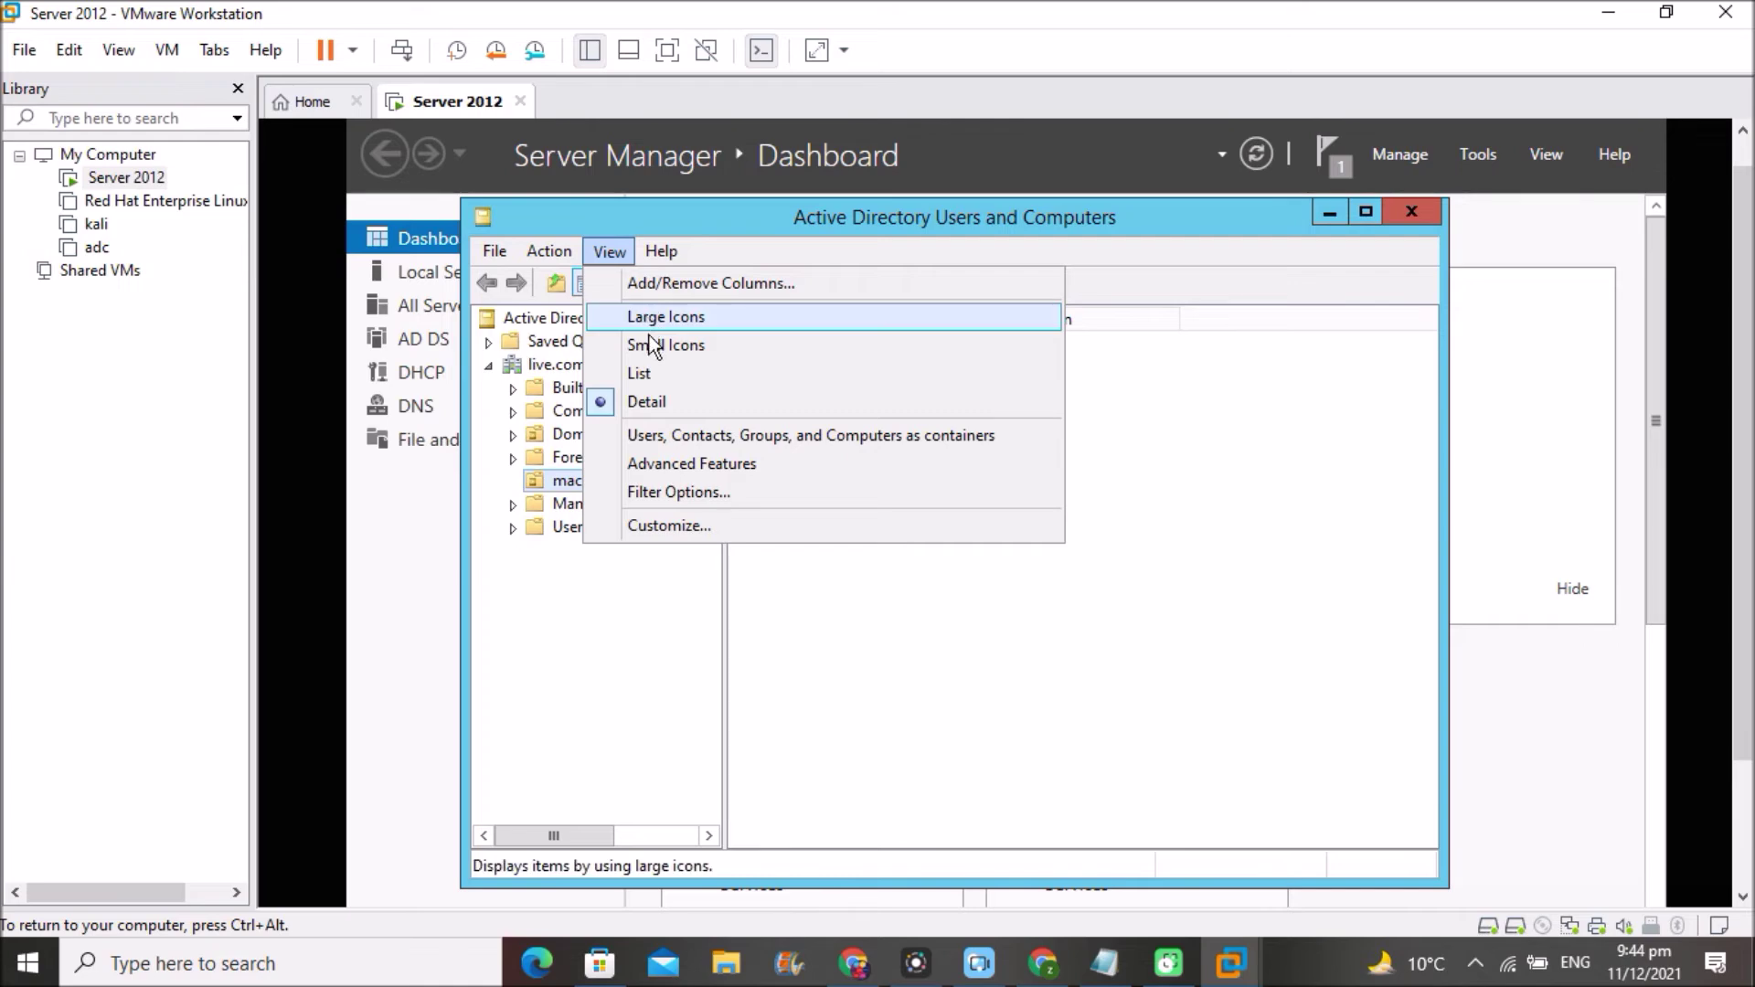
{"action": "left_click", "coordinate": [653, 464]}
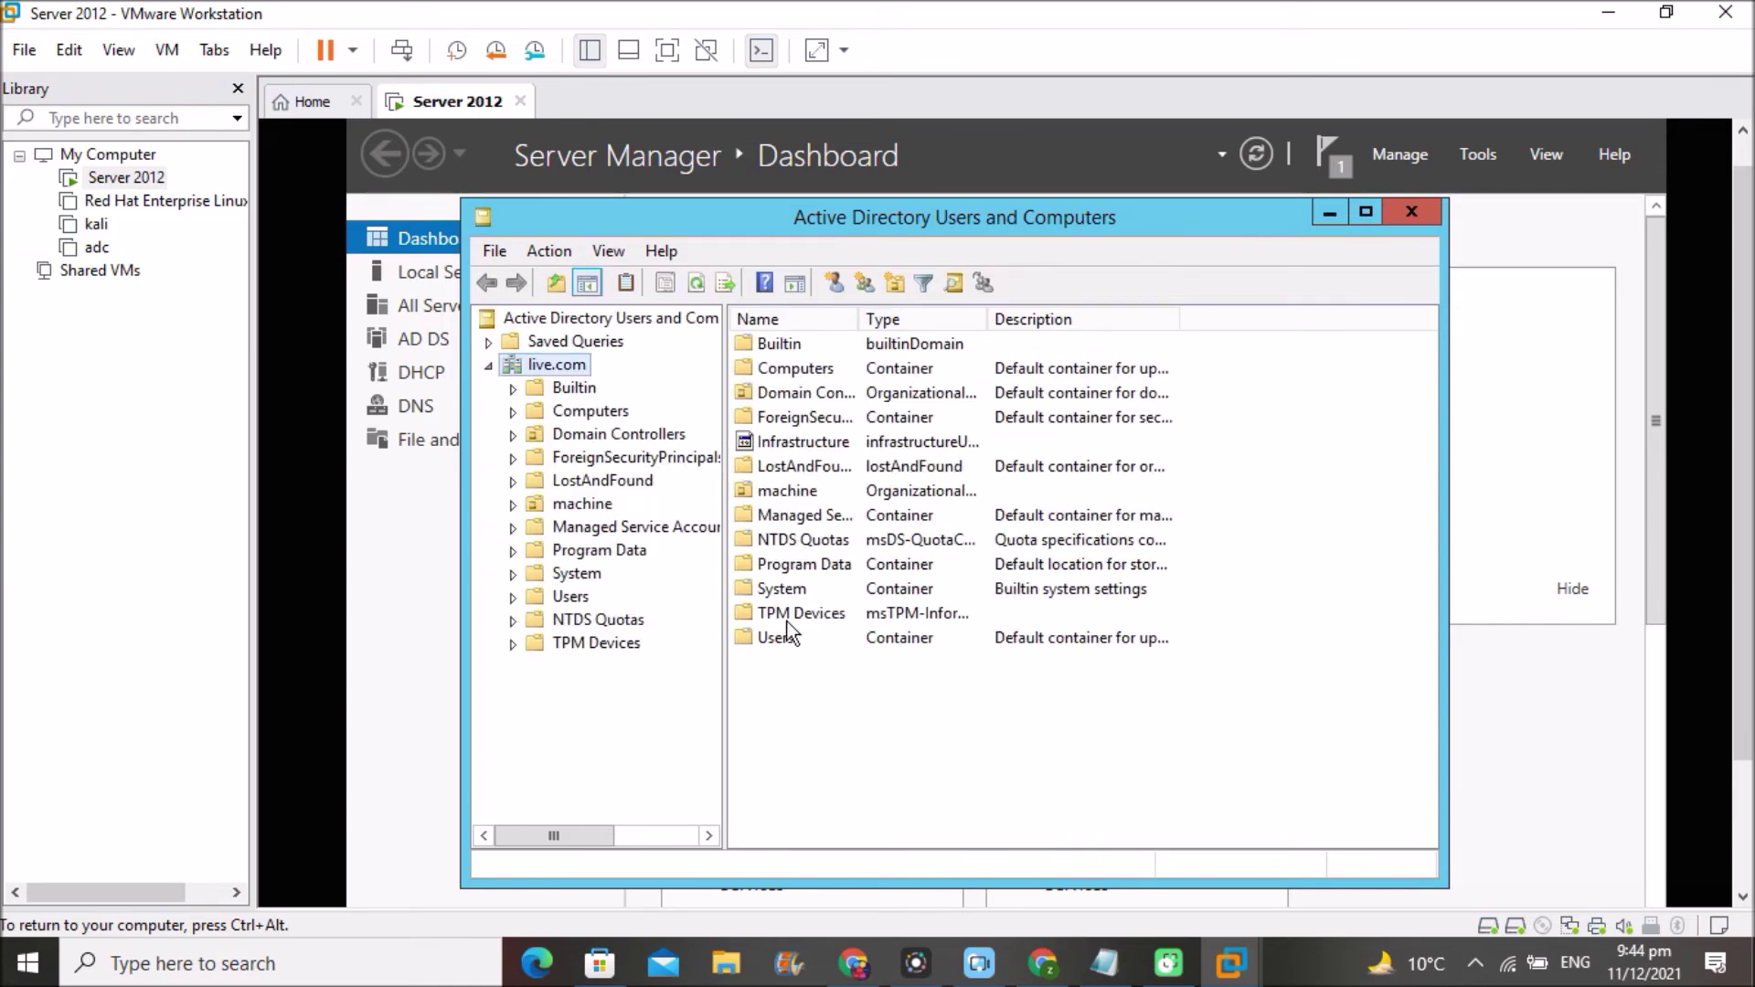
{"action": "left_click", "coordinate": [578, 505]}
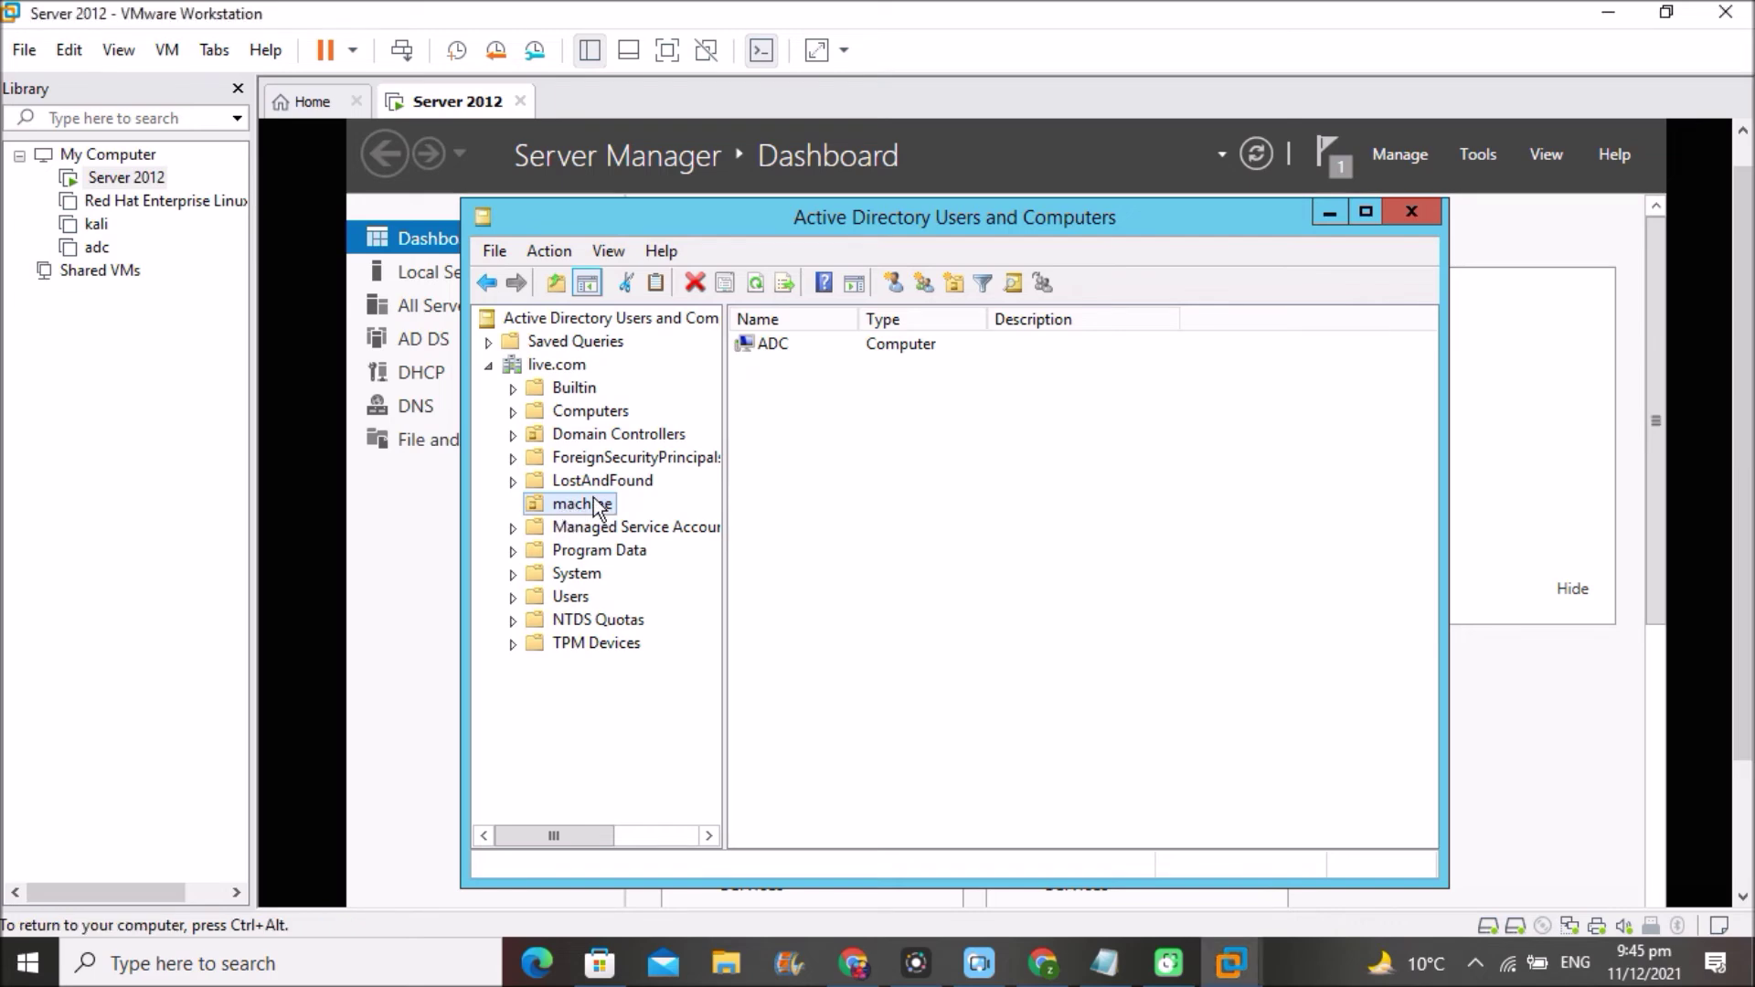
{"action": "right_click", "coordinate": [595, 500]}
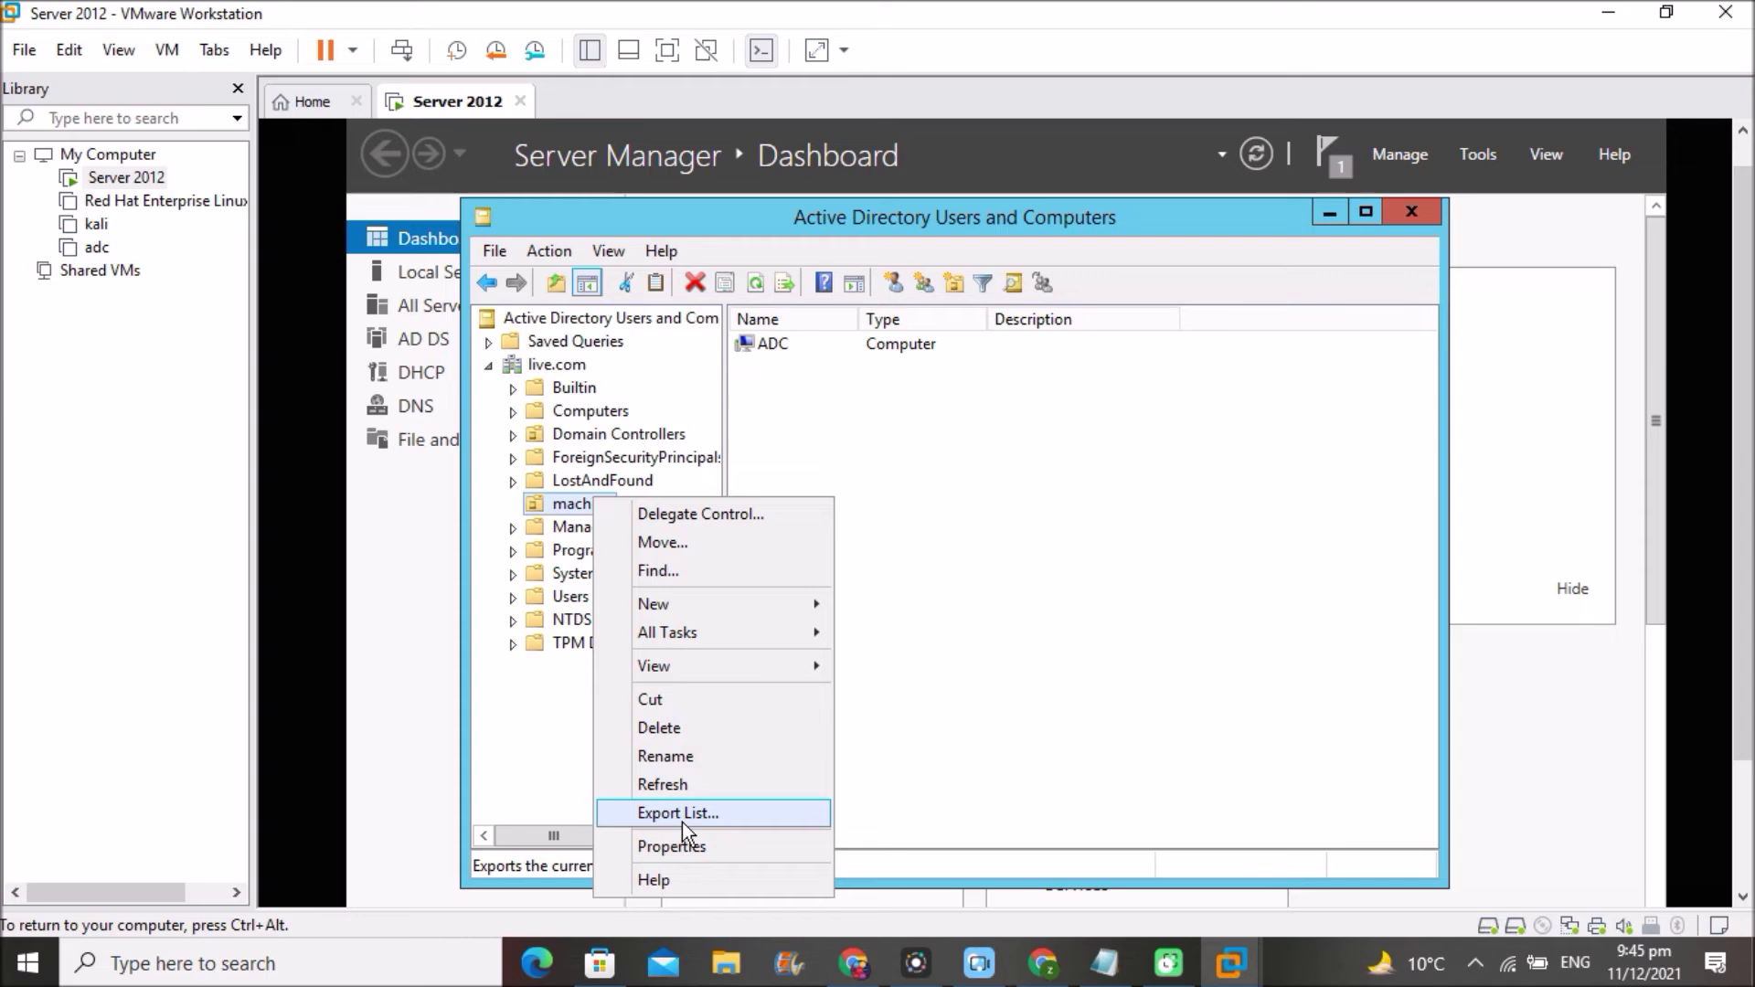
- Uncheck Protect object from accidental deletion on the machine OU's Object tab and apply it
{"action": "left_click", "coordinate": [677, 848]}
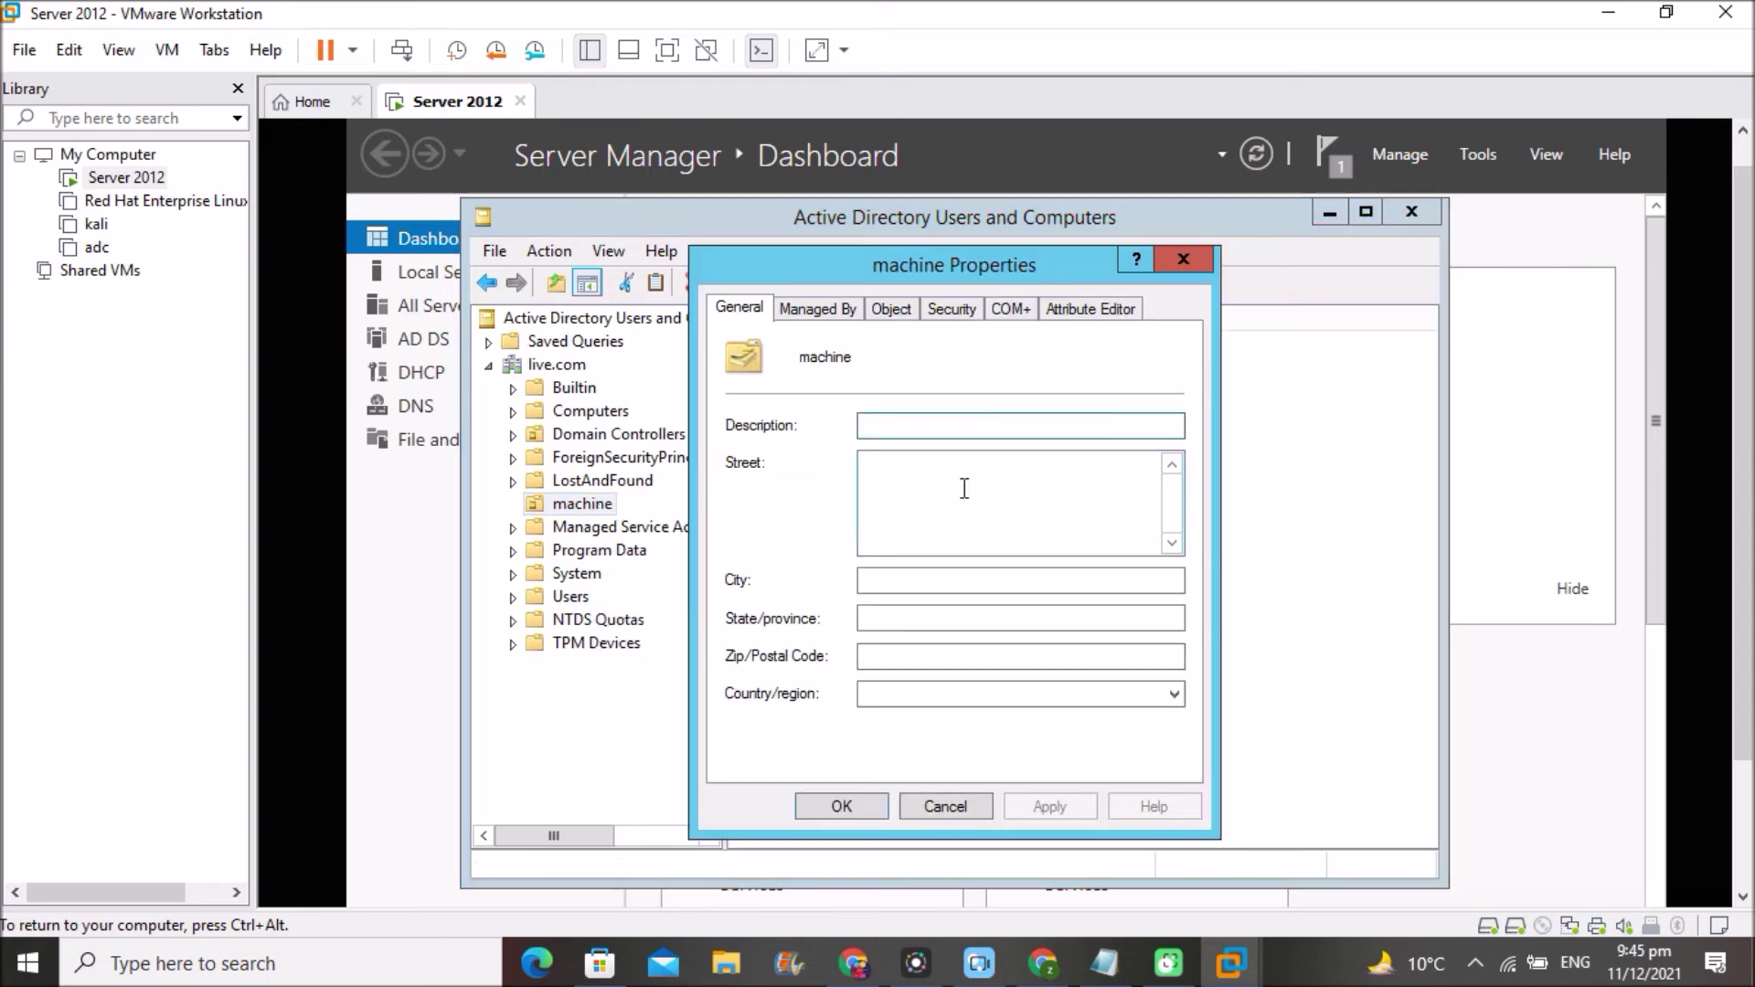
{"action": "left_click", "coordinate": [893, 307]}
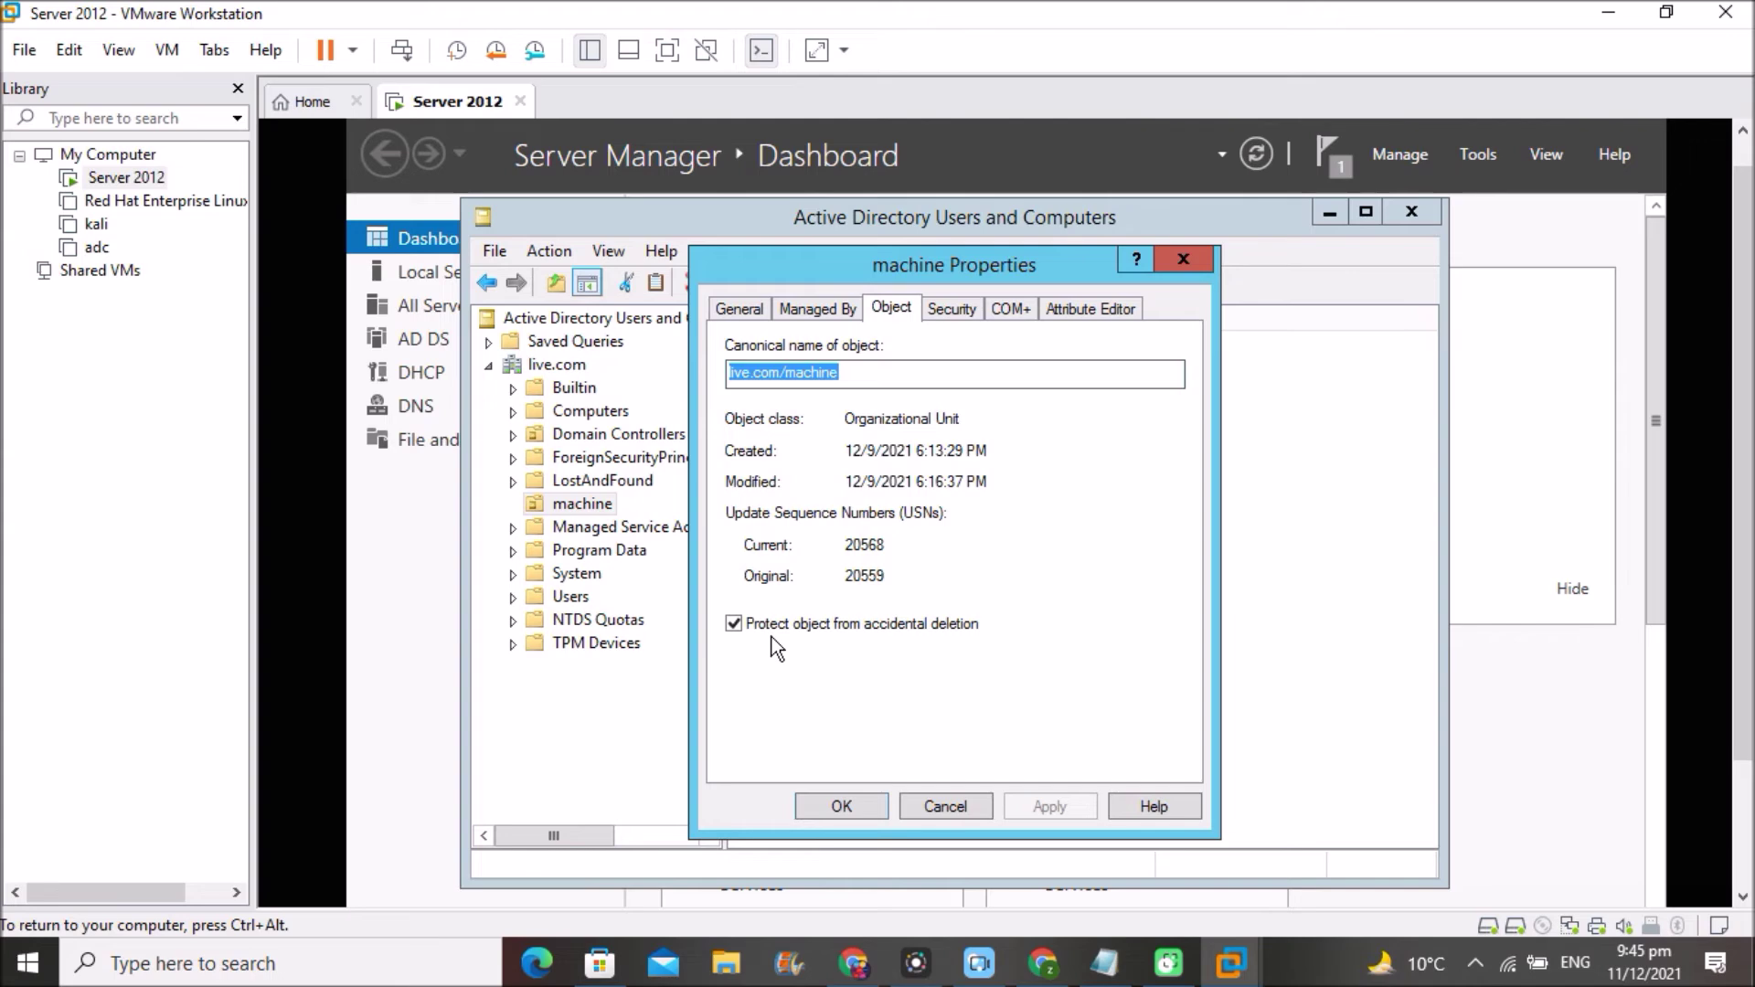
{"action": "left_click", "coordinate": [735, 625]}
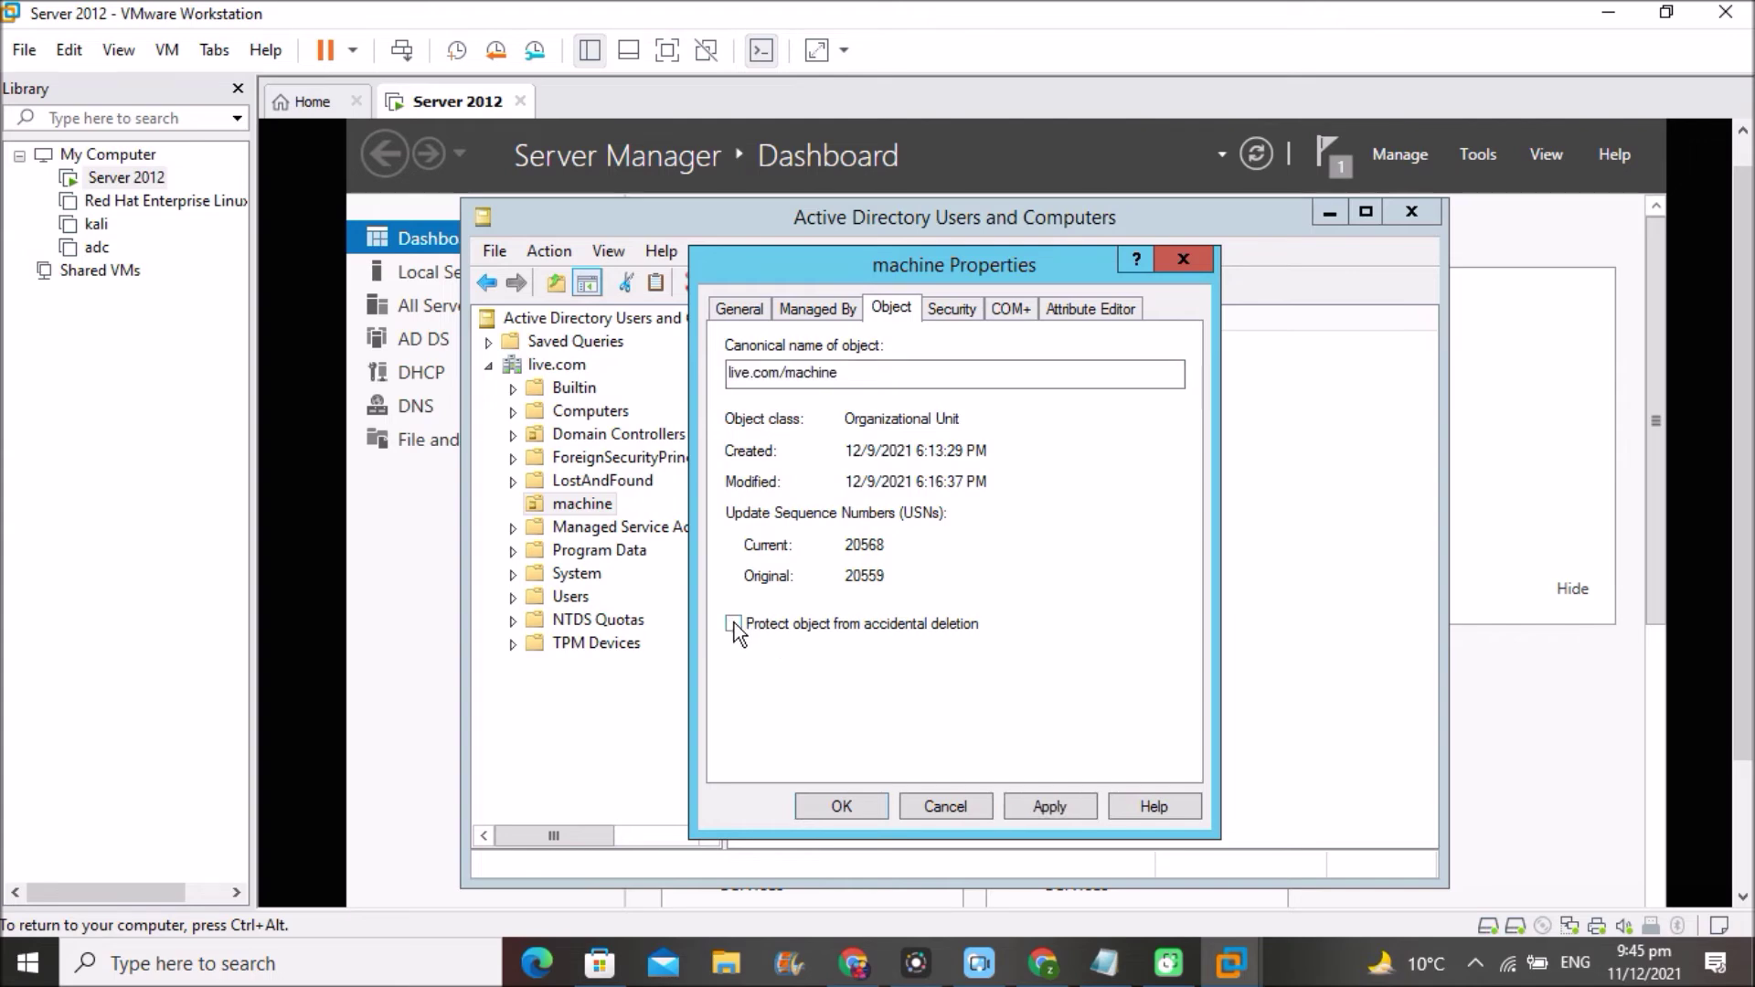
{"action": "left_click", "coordinate": [1050, 806]}
{"action": "left_click", "coordinate": [839, 807]}
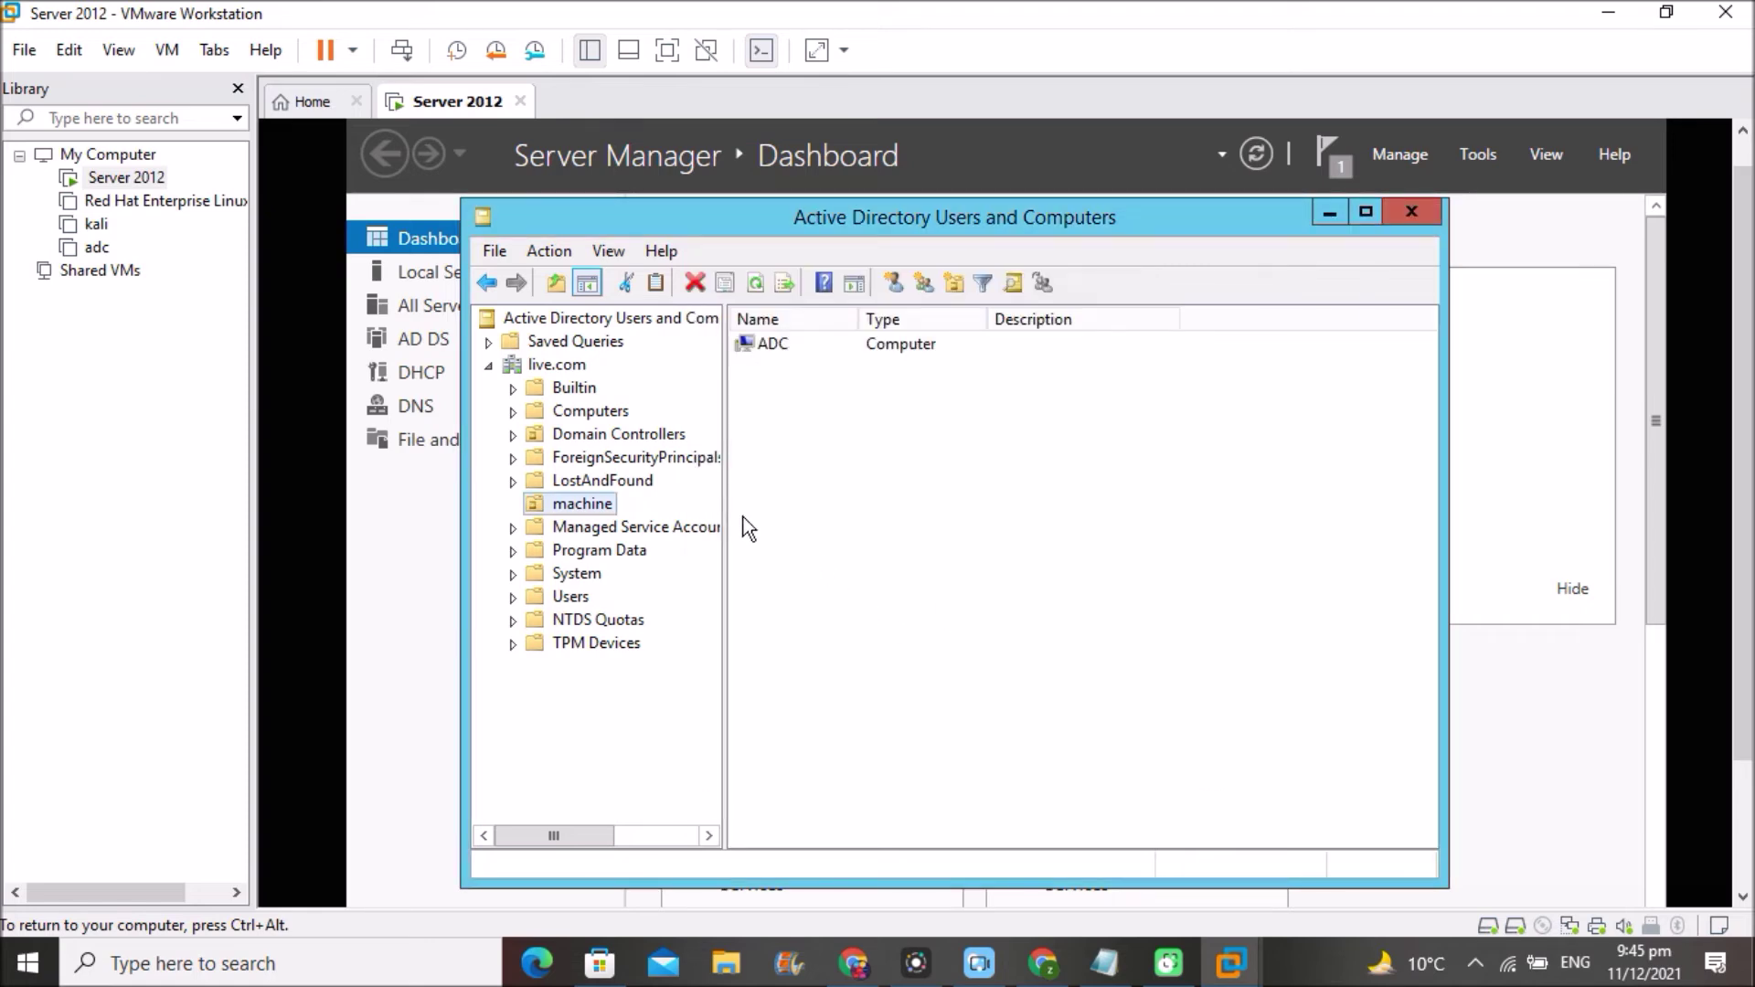
{"action": "right_click", "coordinate": [583, 501]}
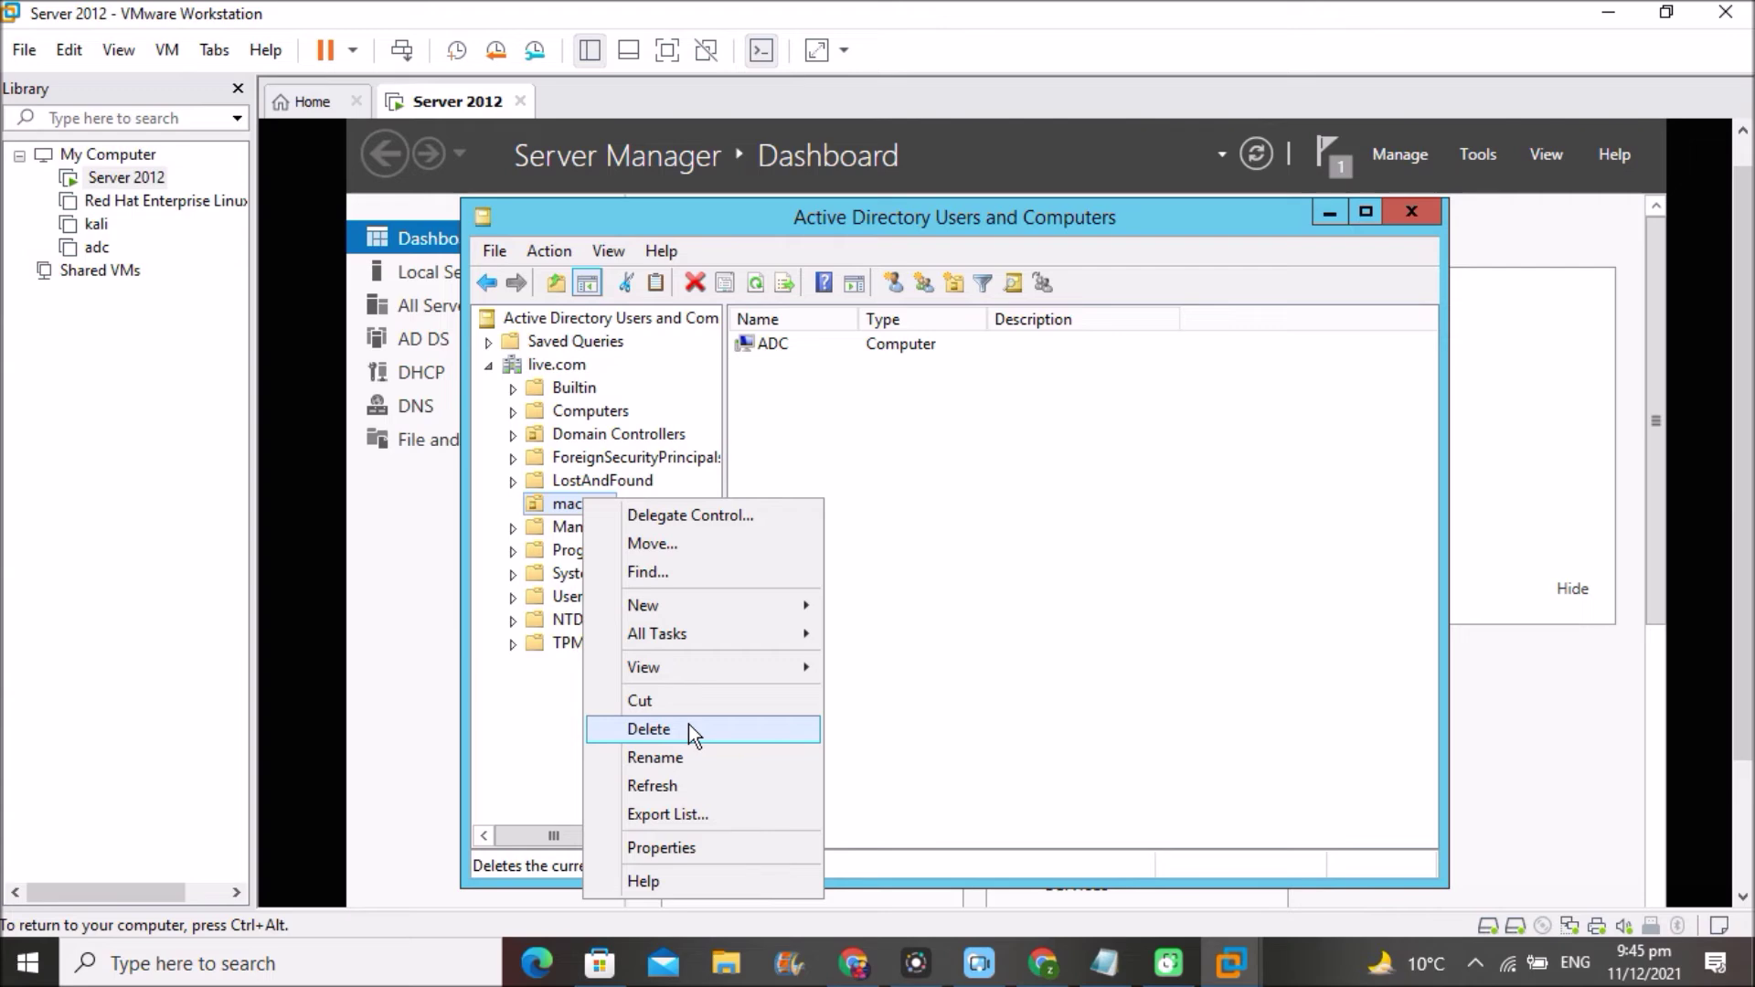
- Delete the machine OU and its entire subtree, then close Active Directory Users and Computers
{"action": "left_click", "coordinate": [754, 729]}
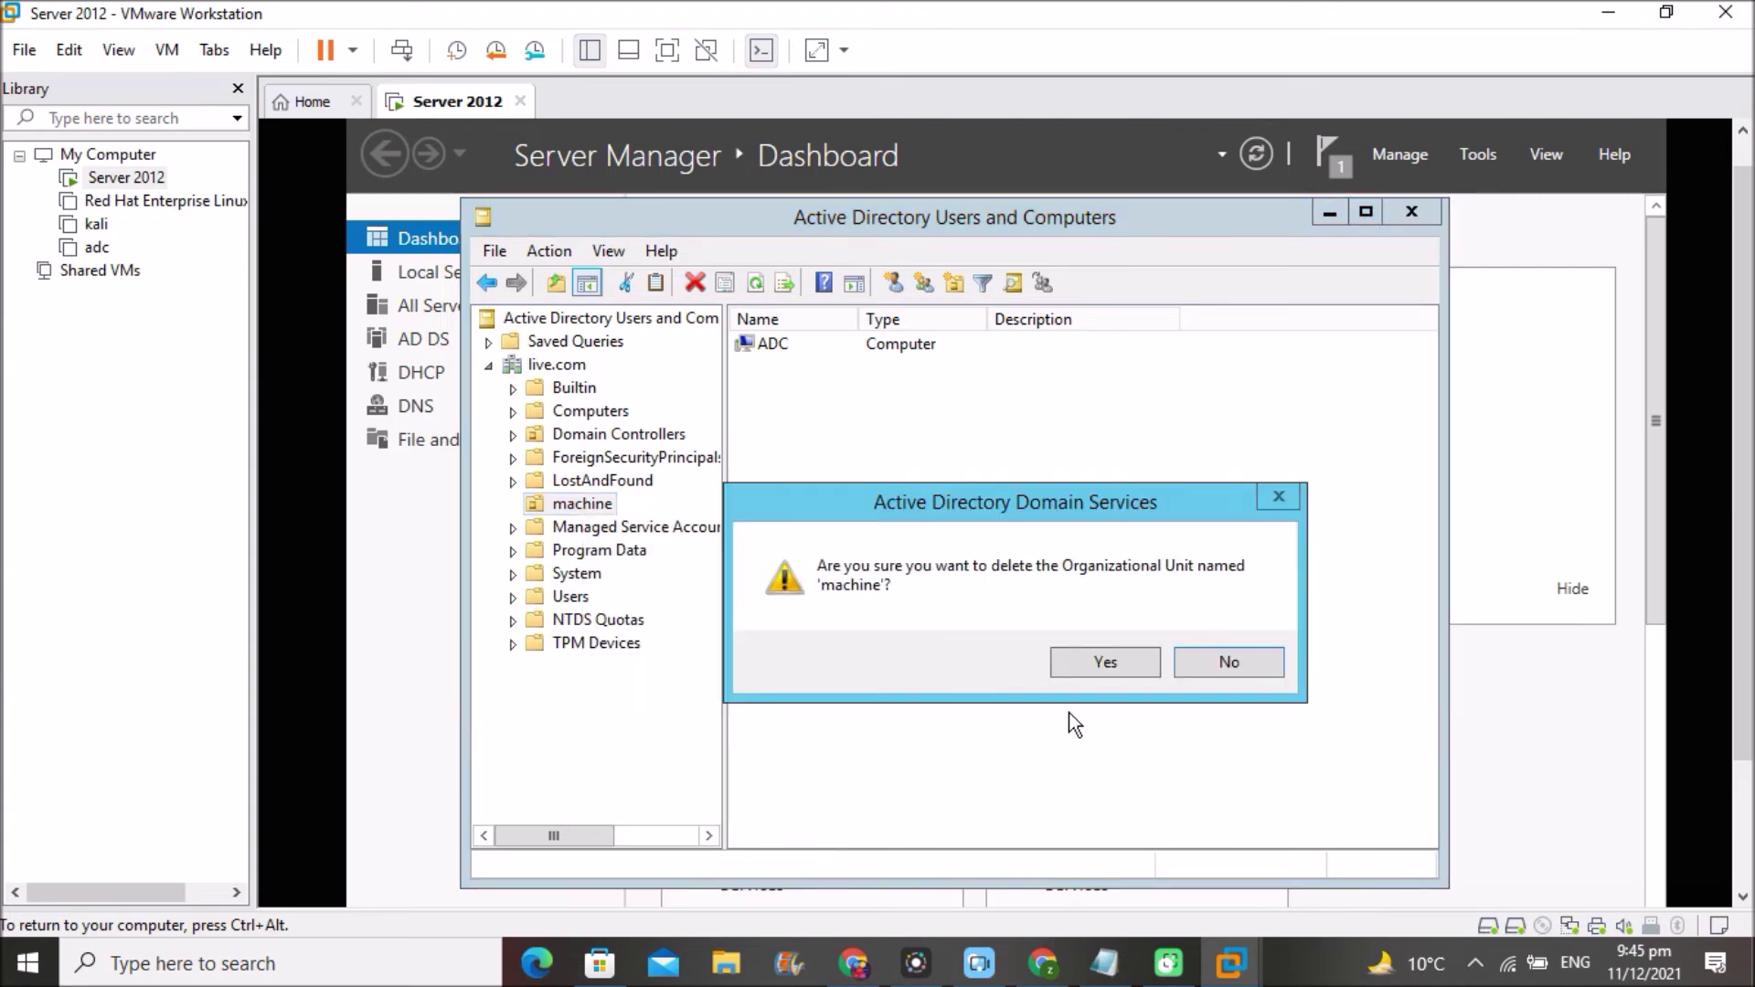
{"action": "left_click", "coordinate": [1108, 667]}
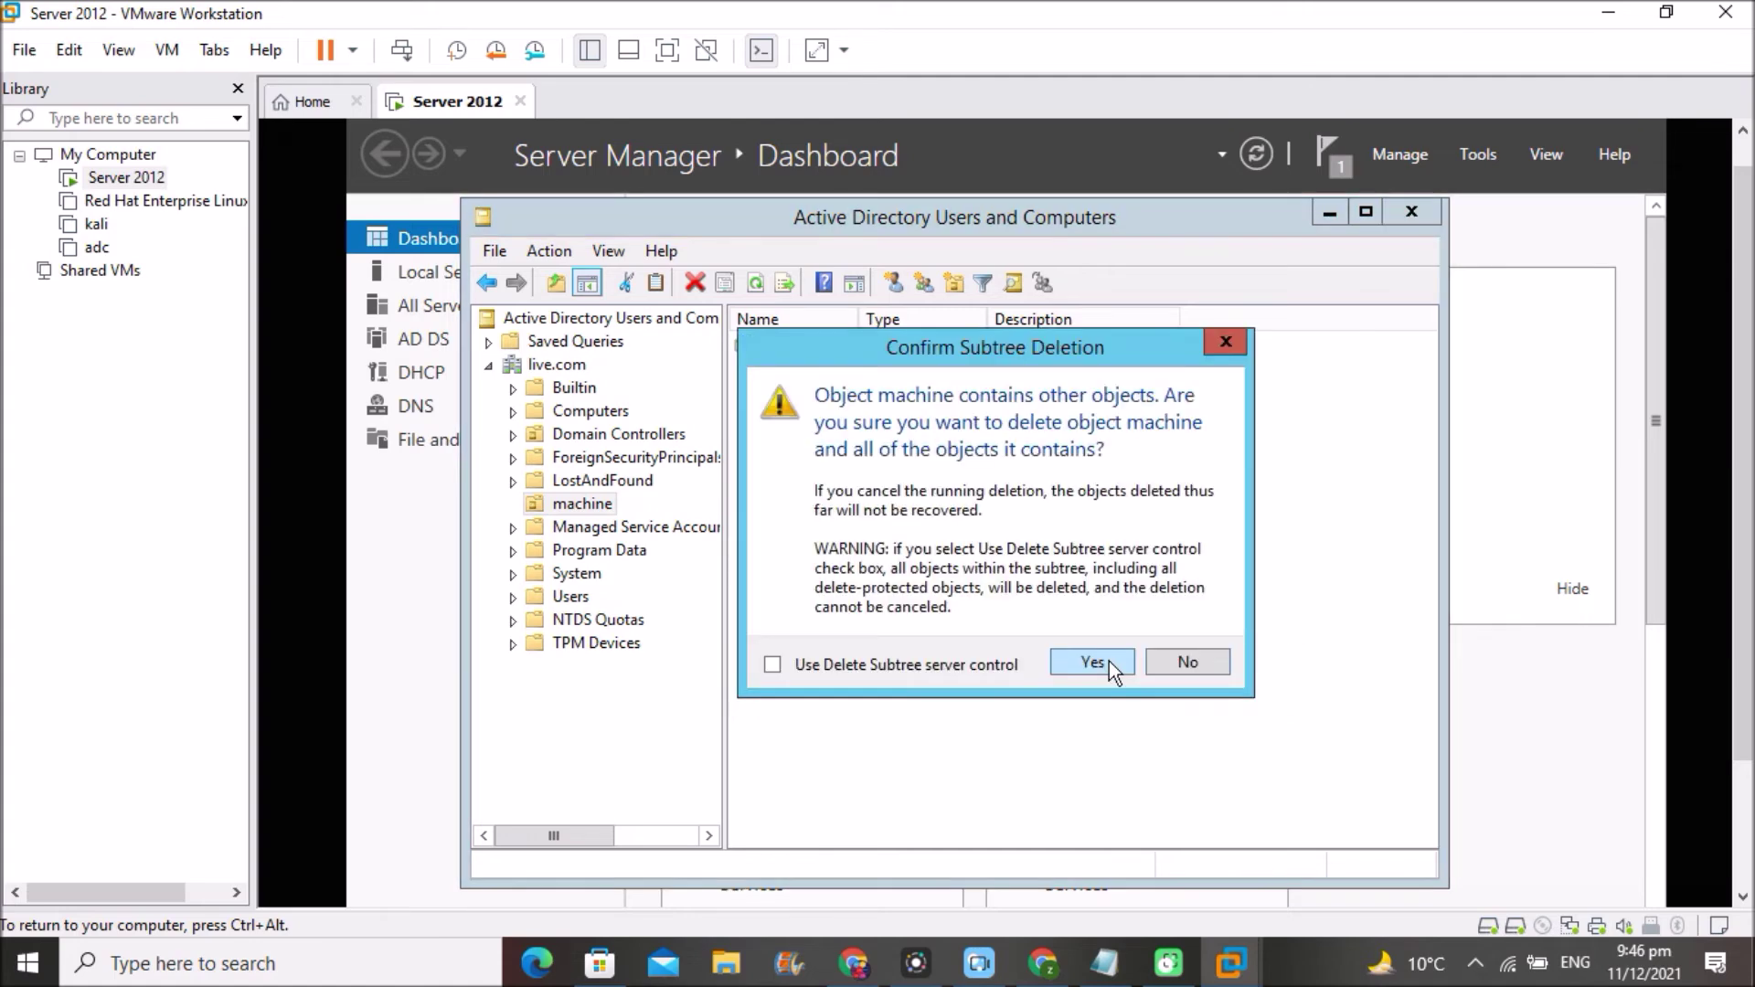
{"action": "left_click", "coordinate": [1090, 662]}
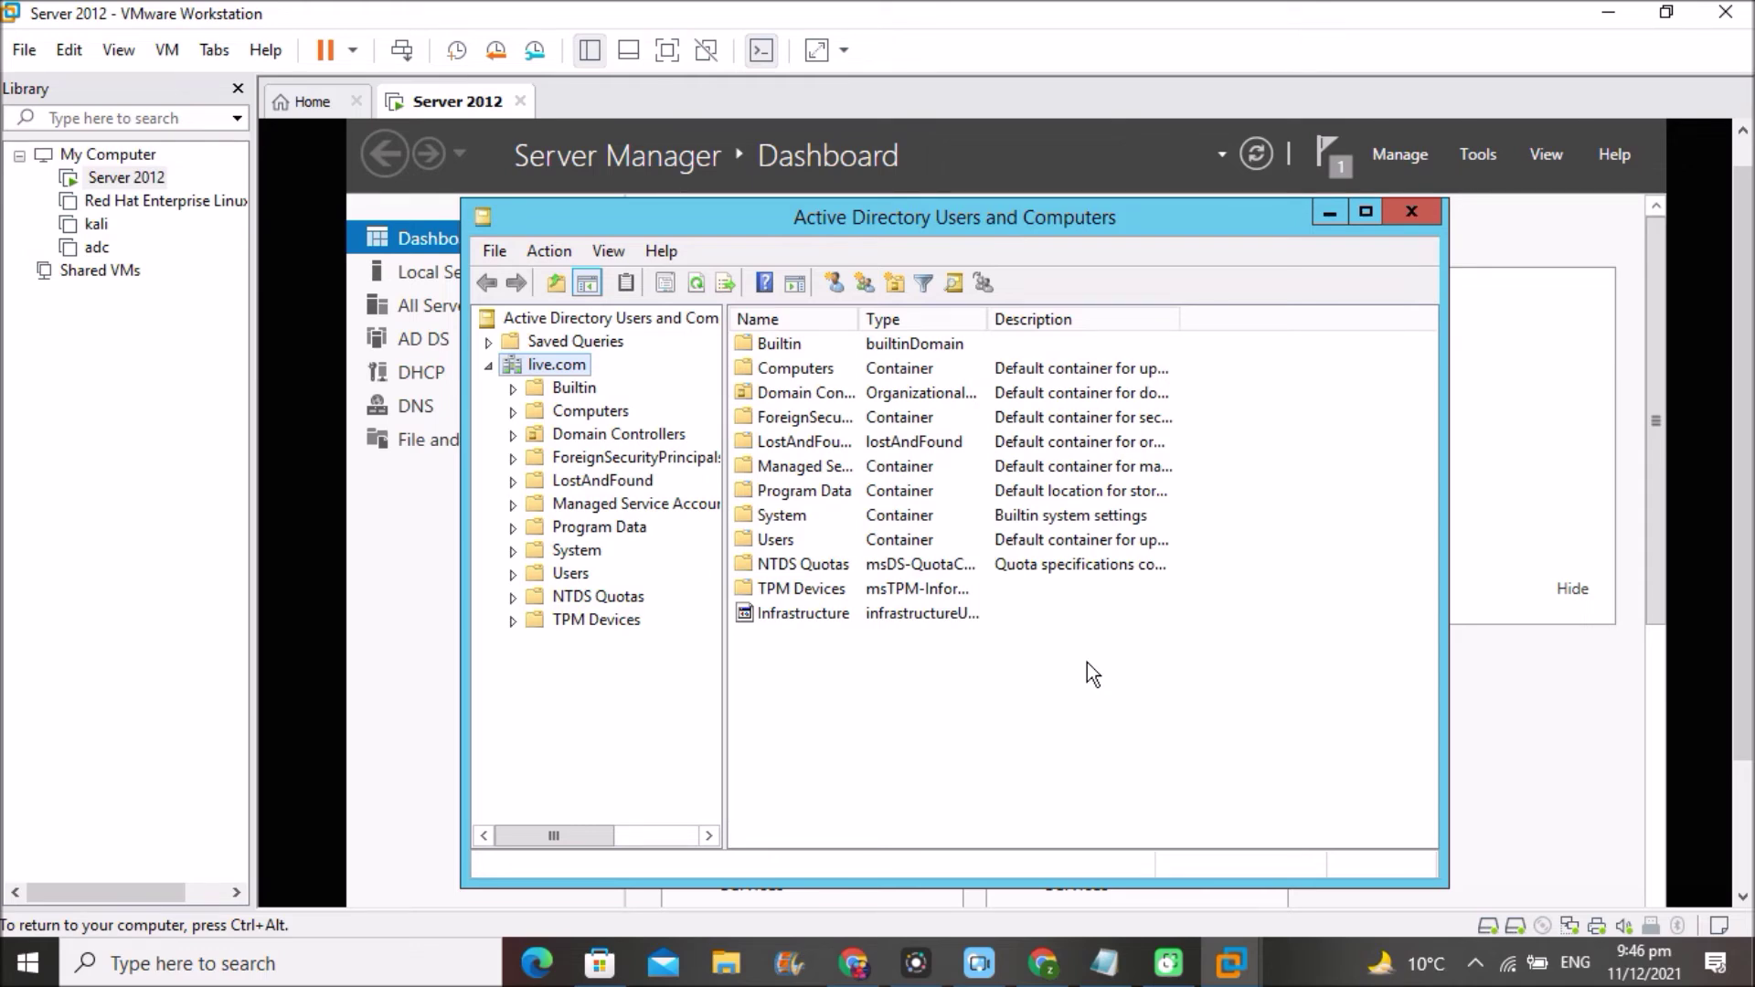
{"action": "left_click", "coordinate": [1412, 212]}
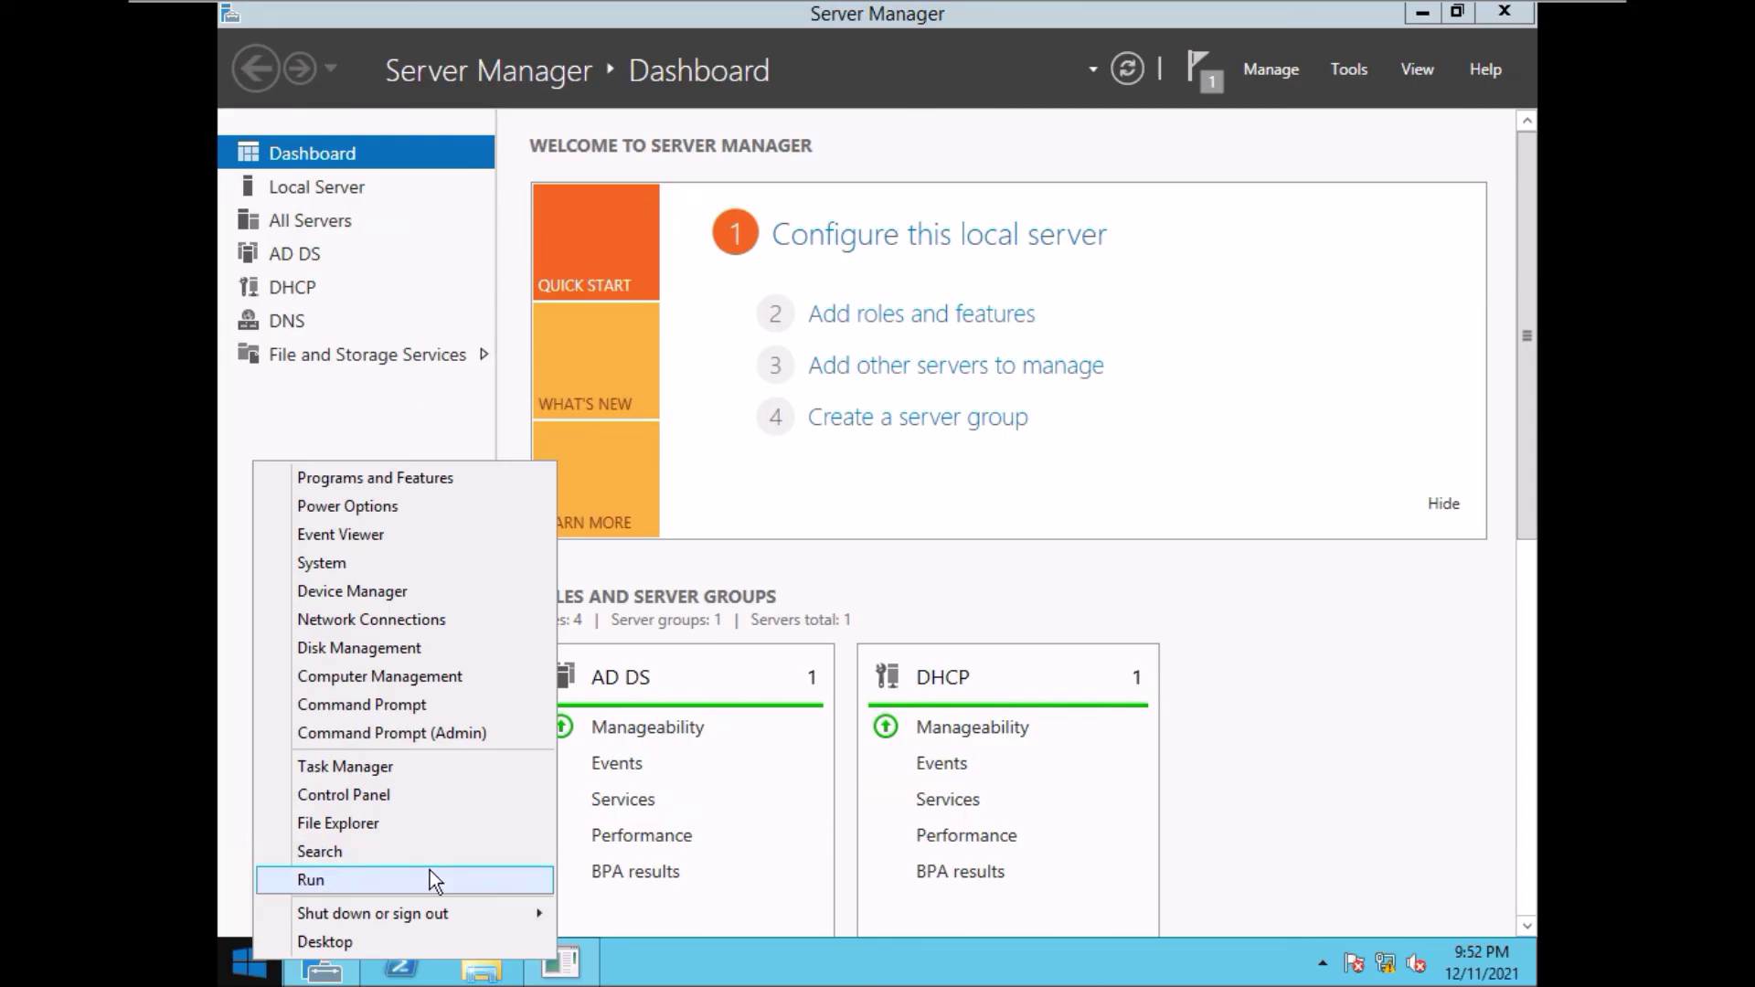
- Use msconfig to enable Safe boot with Active Directory repair, then restart the server
{"action": "left_click", "coordinate": [373, 879]}
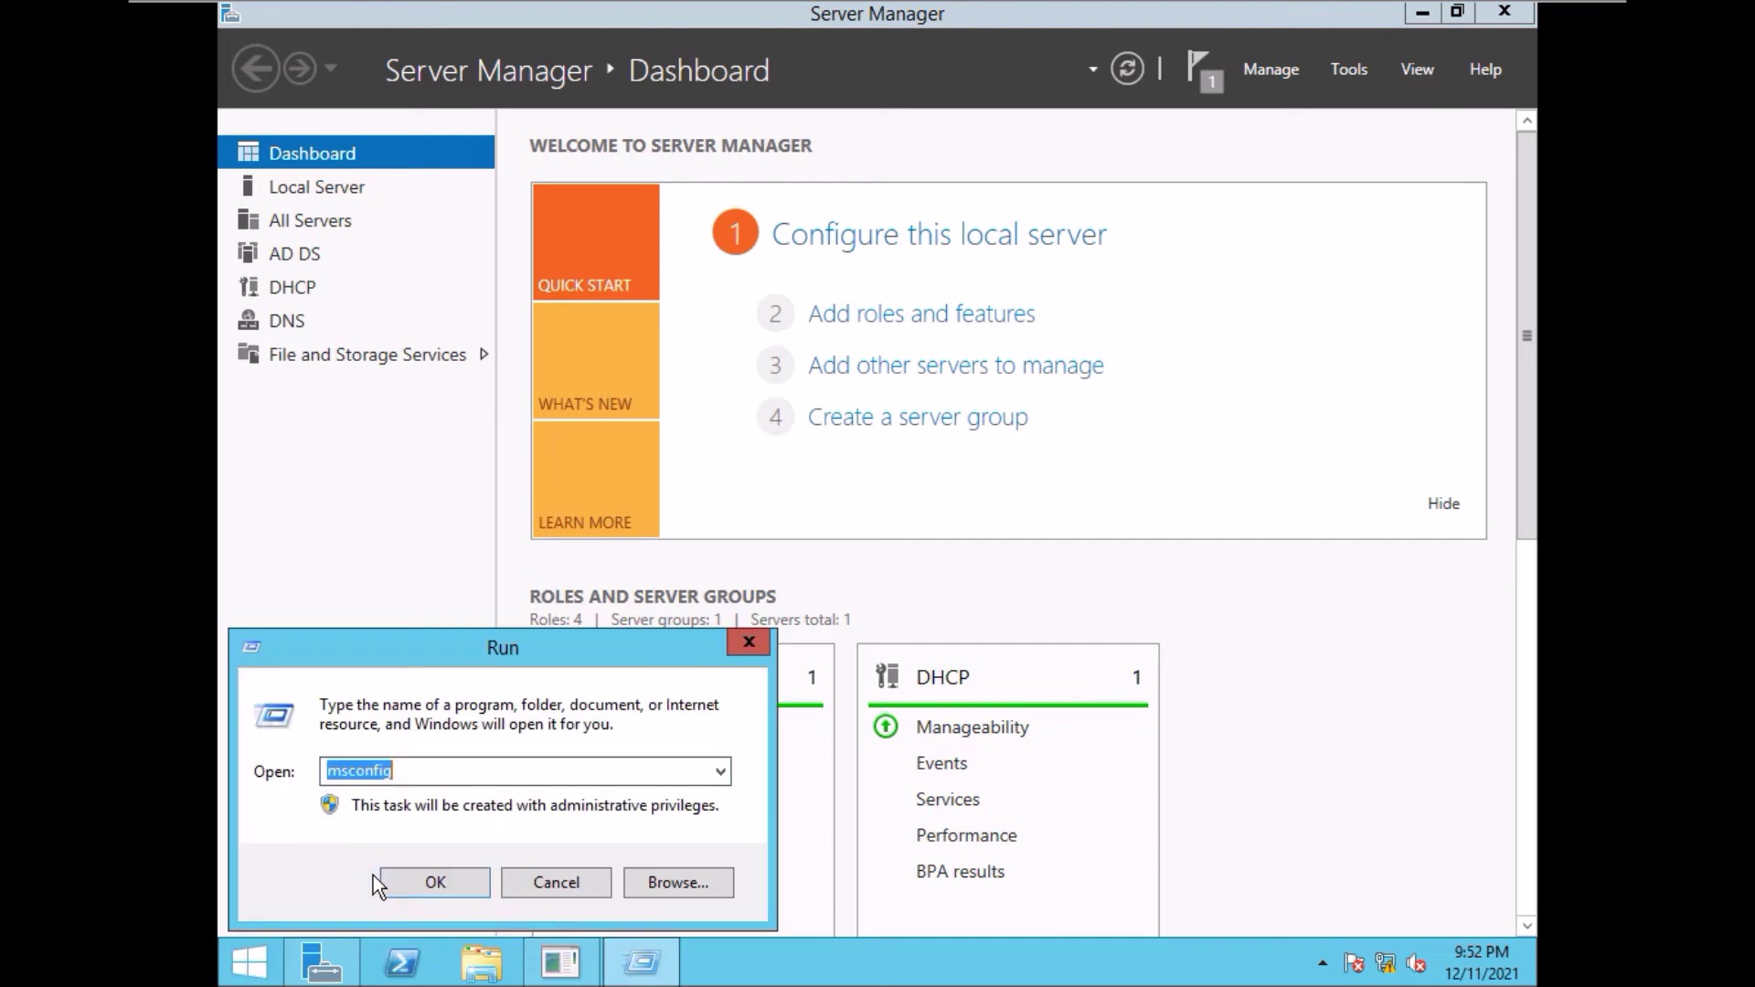
{"action": "left_click", "coordinate": [420, 773]}
{"action": "key", "text": "Return"}
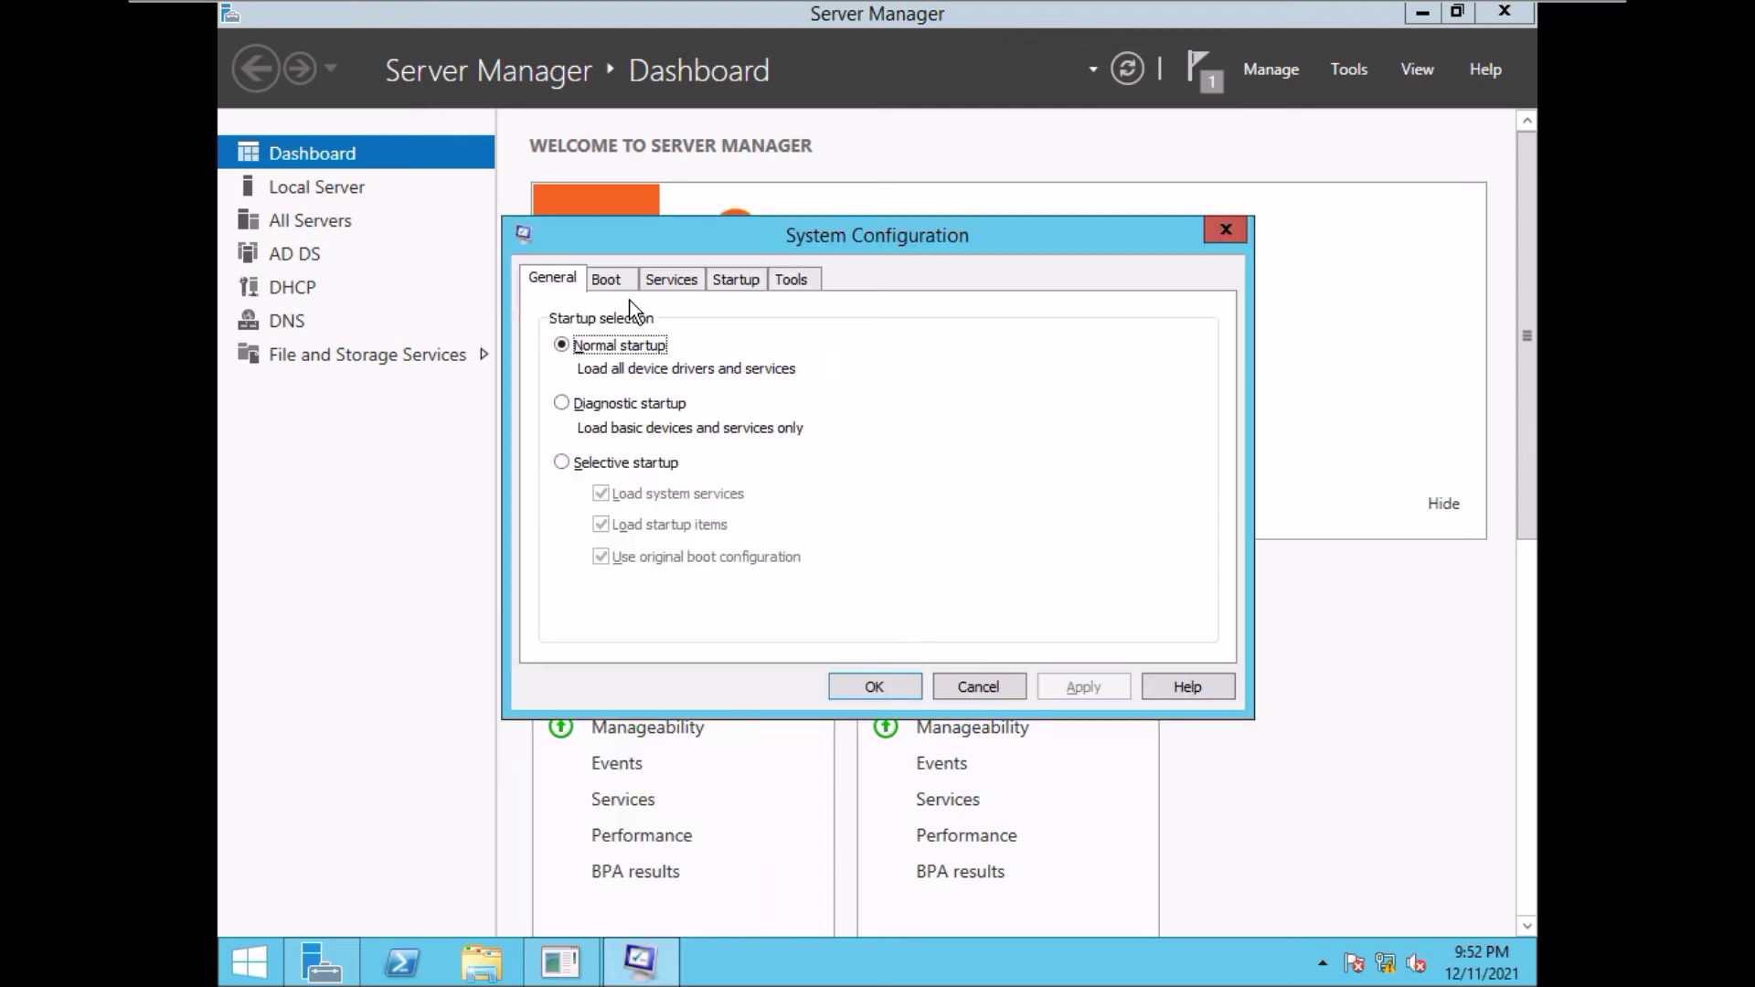
{"action": "left_click", "coordinate": [611, 282]}
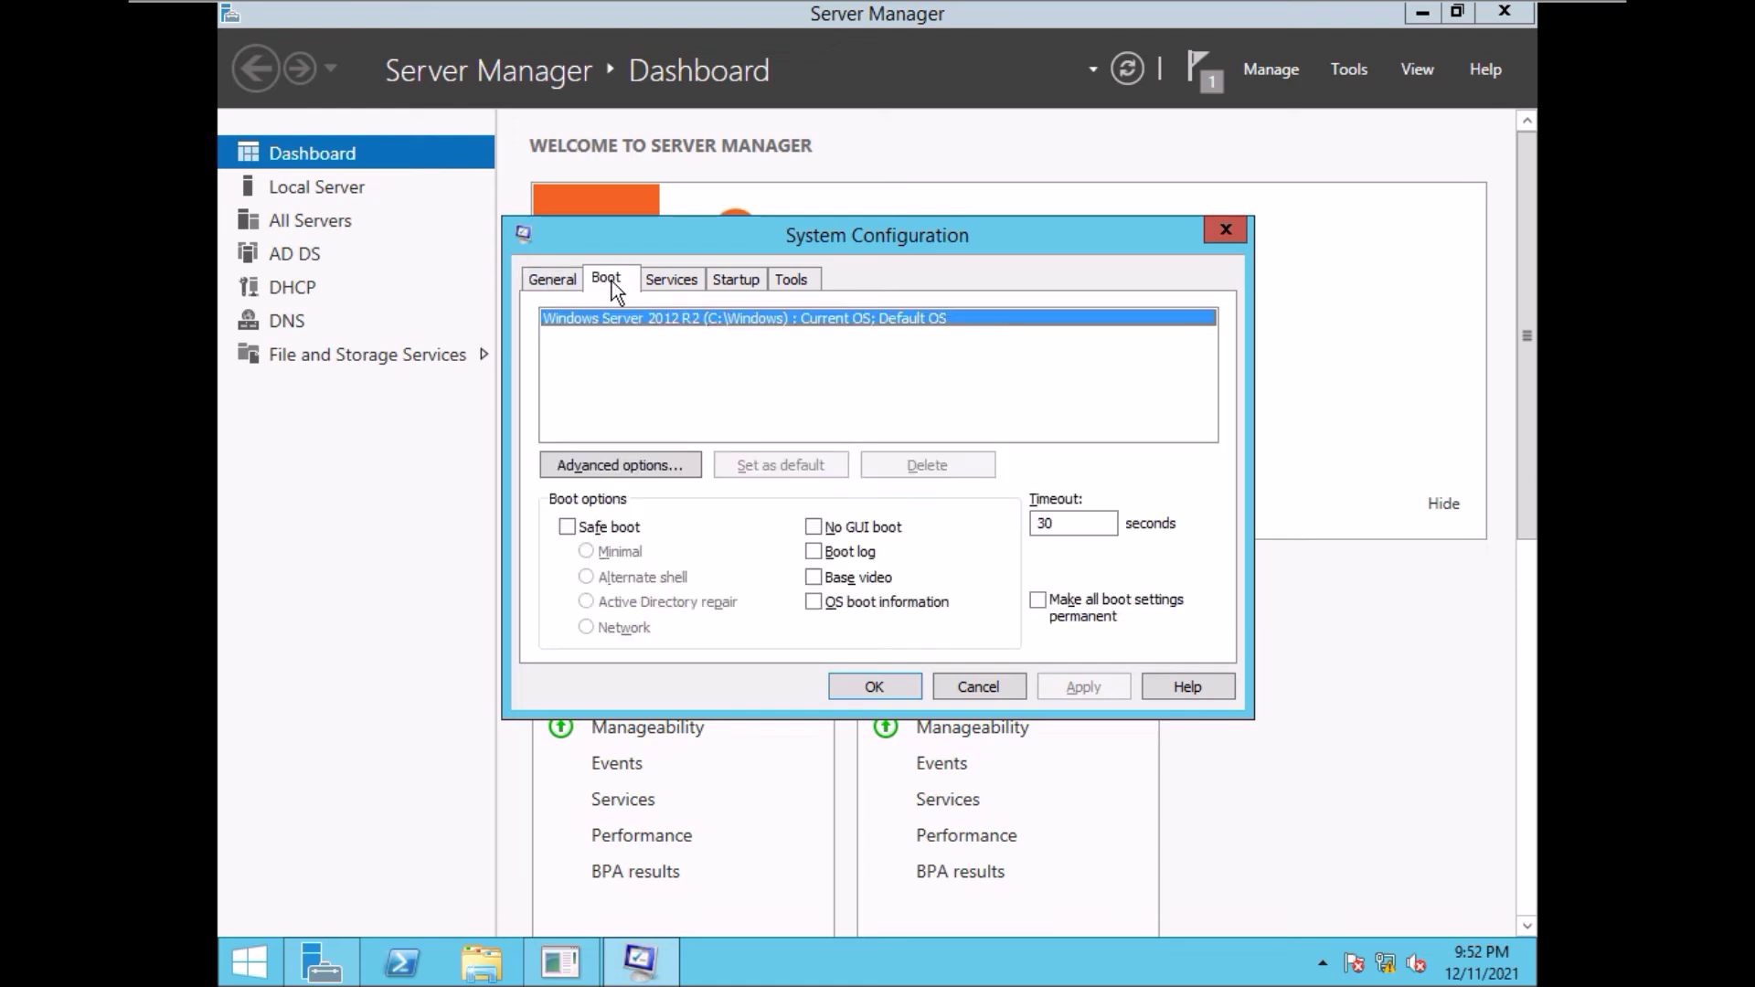
{"action": "left_click", "coordinate": [567, 527]}
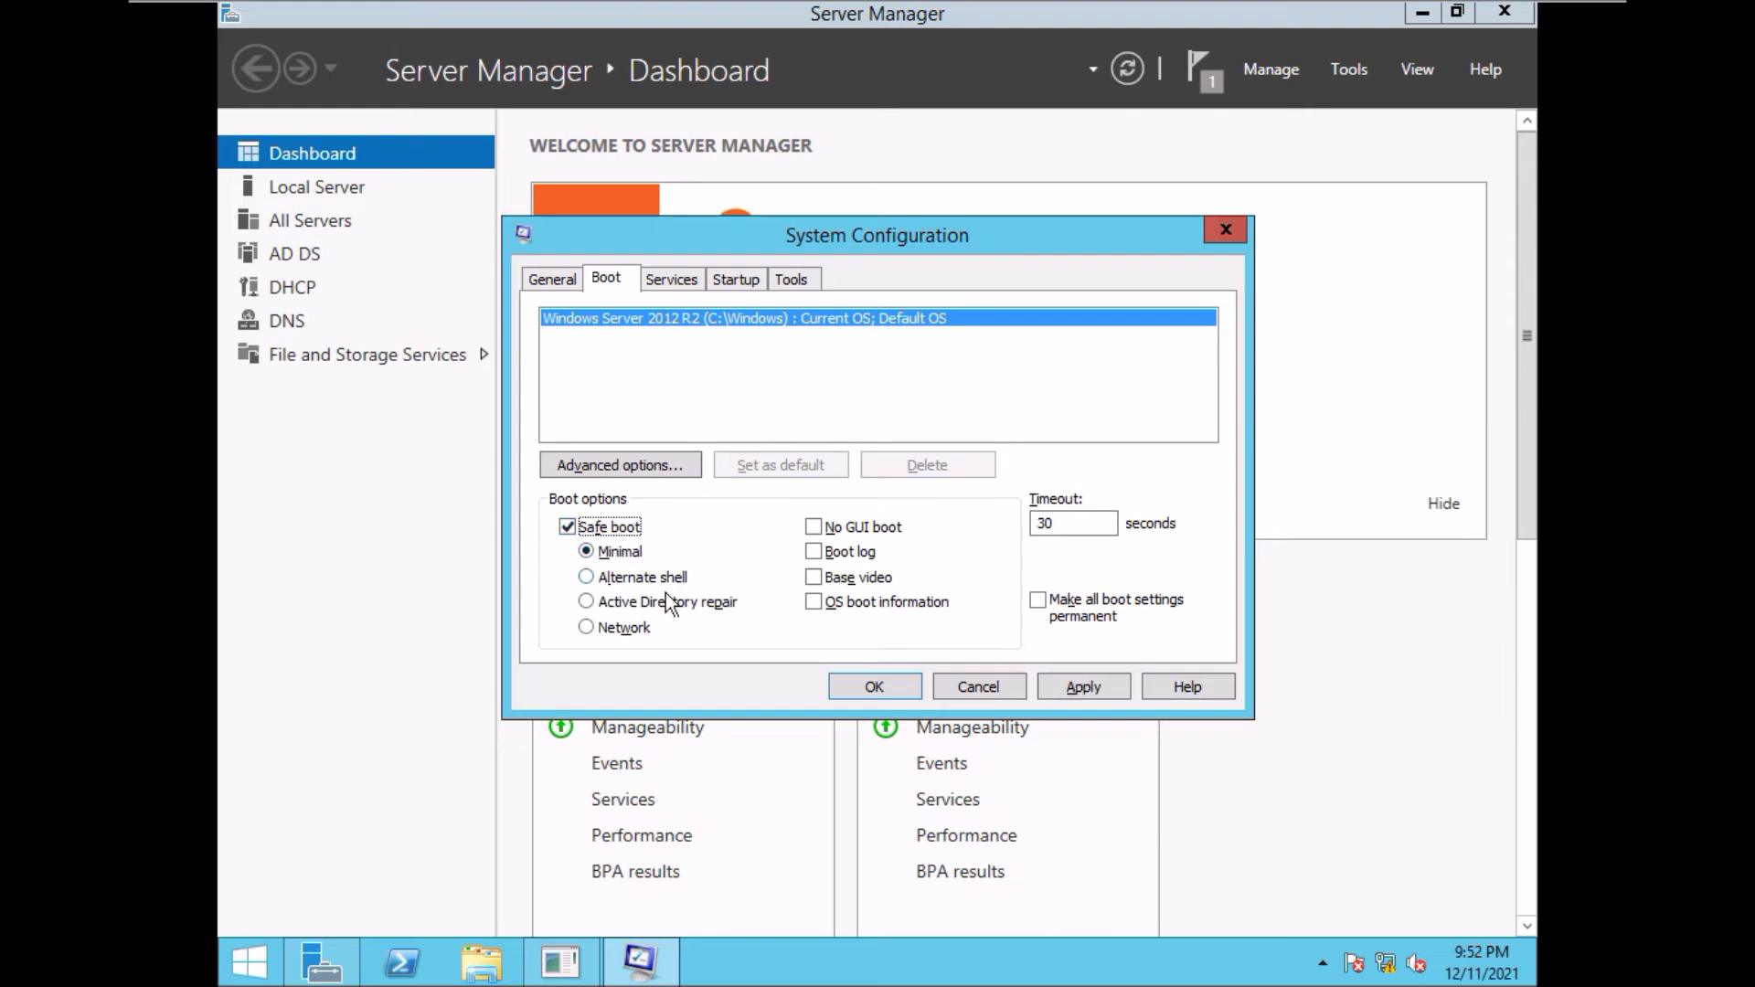
{"action": "left_click", "coordinate": [586, 602]}
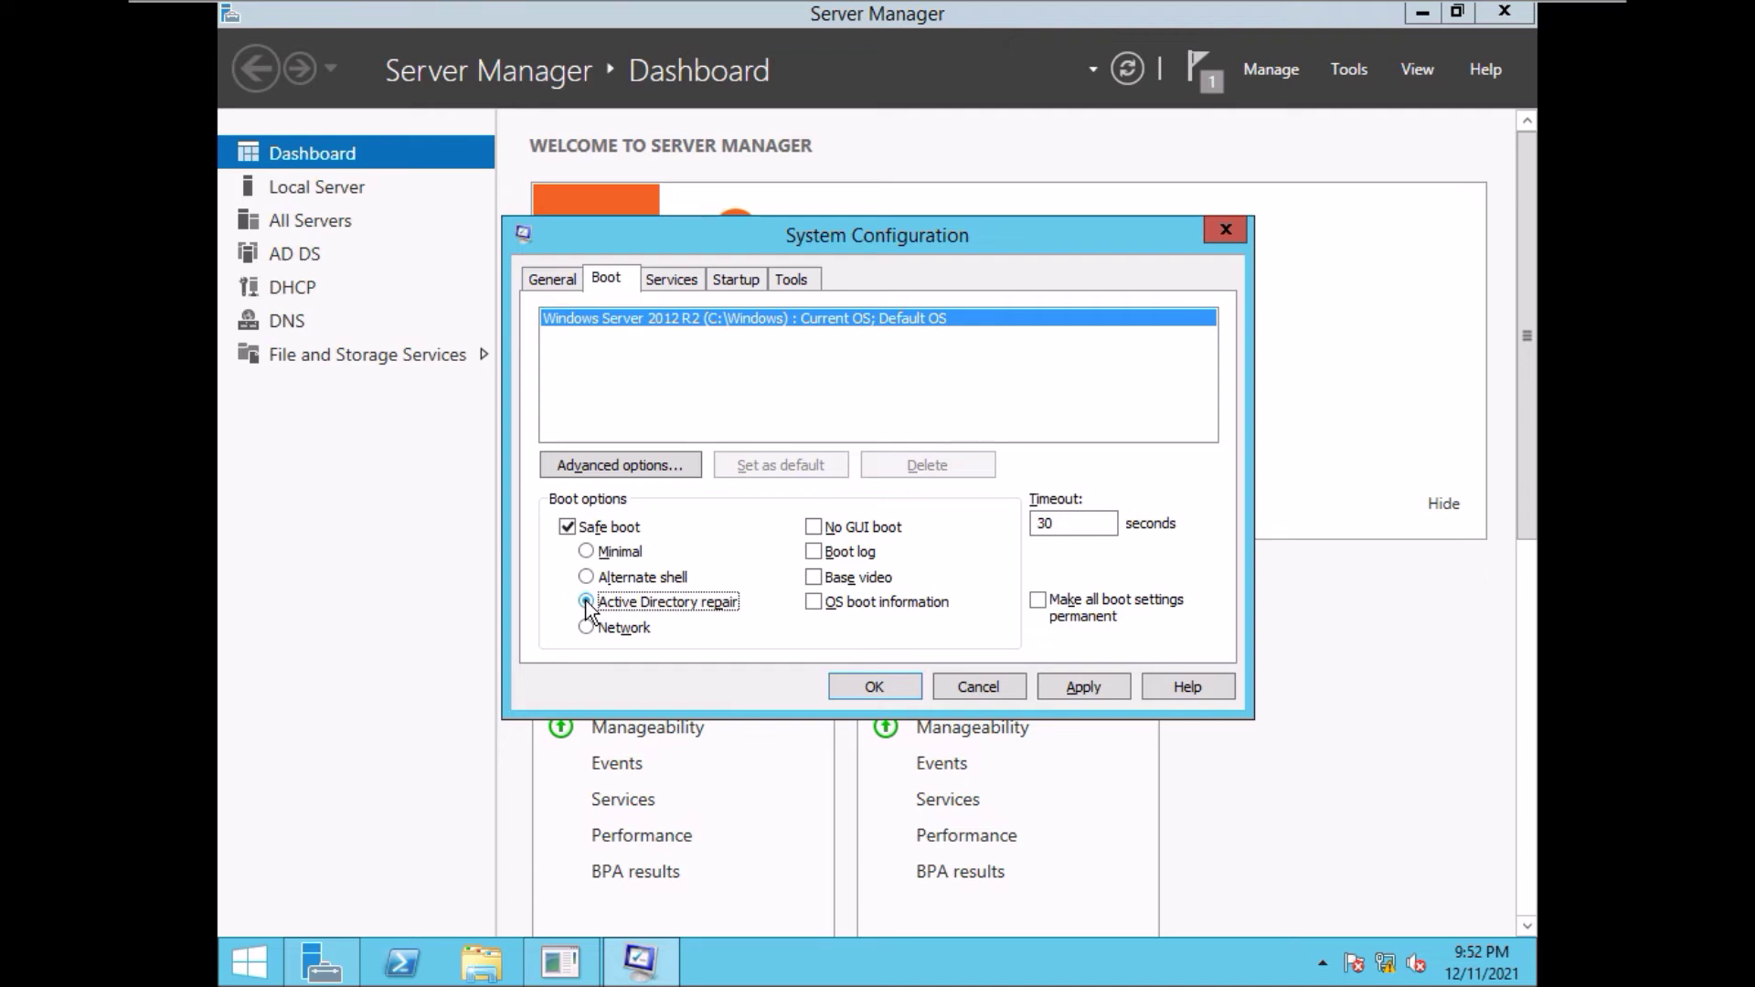
{"action": "left_click", "coordinate": [1082, 688]}
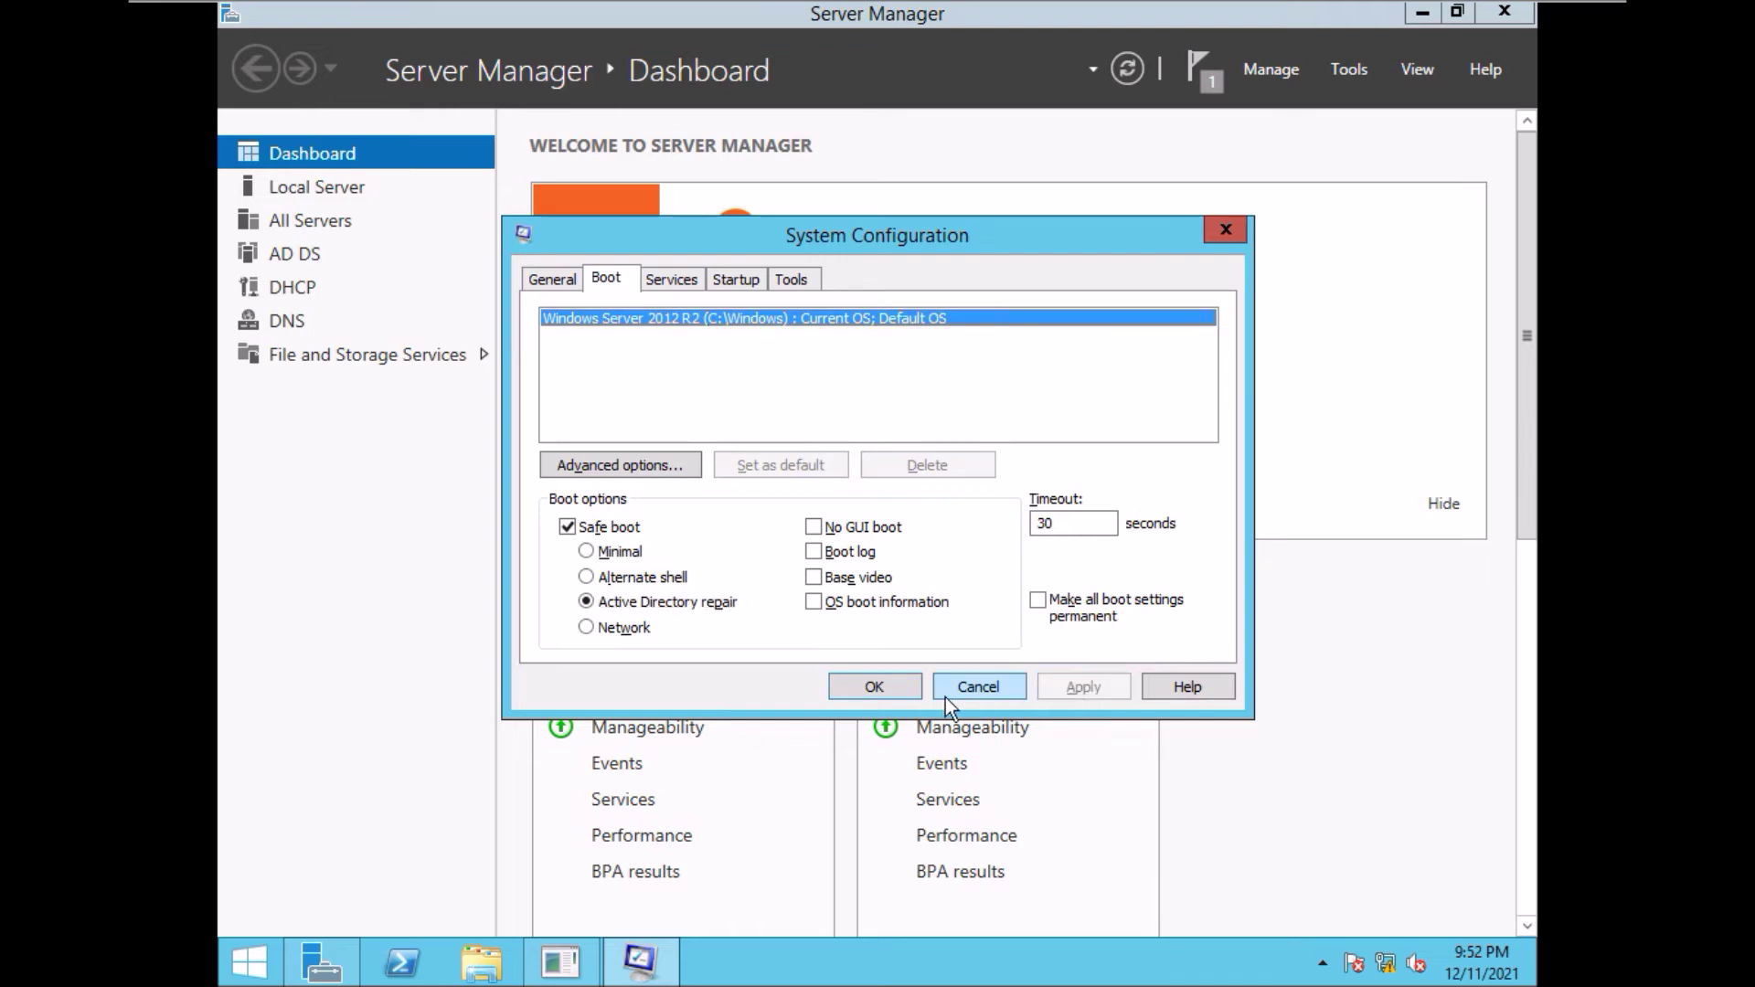
{"action": "left_click", "coordinate": [874, 687]}
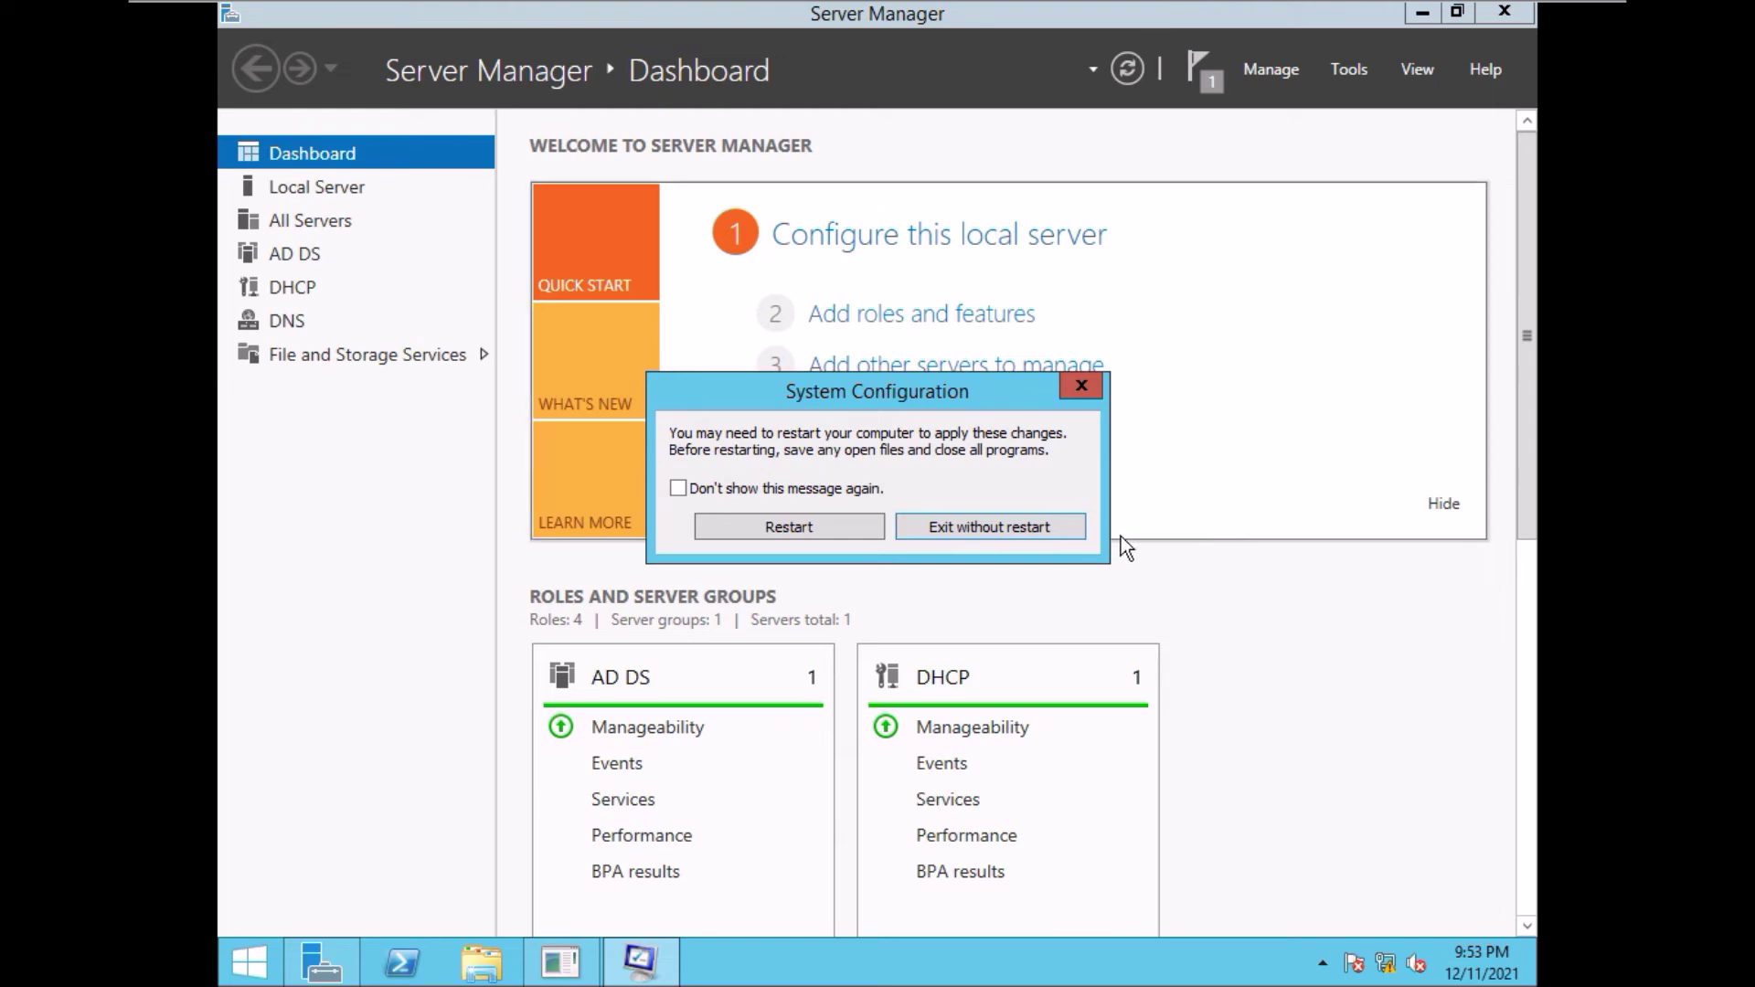
{"action": "left_click", "coordinate": [785, 525]}
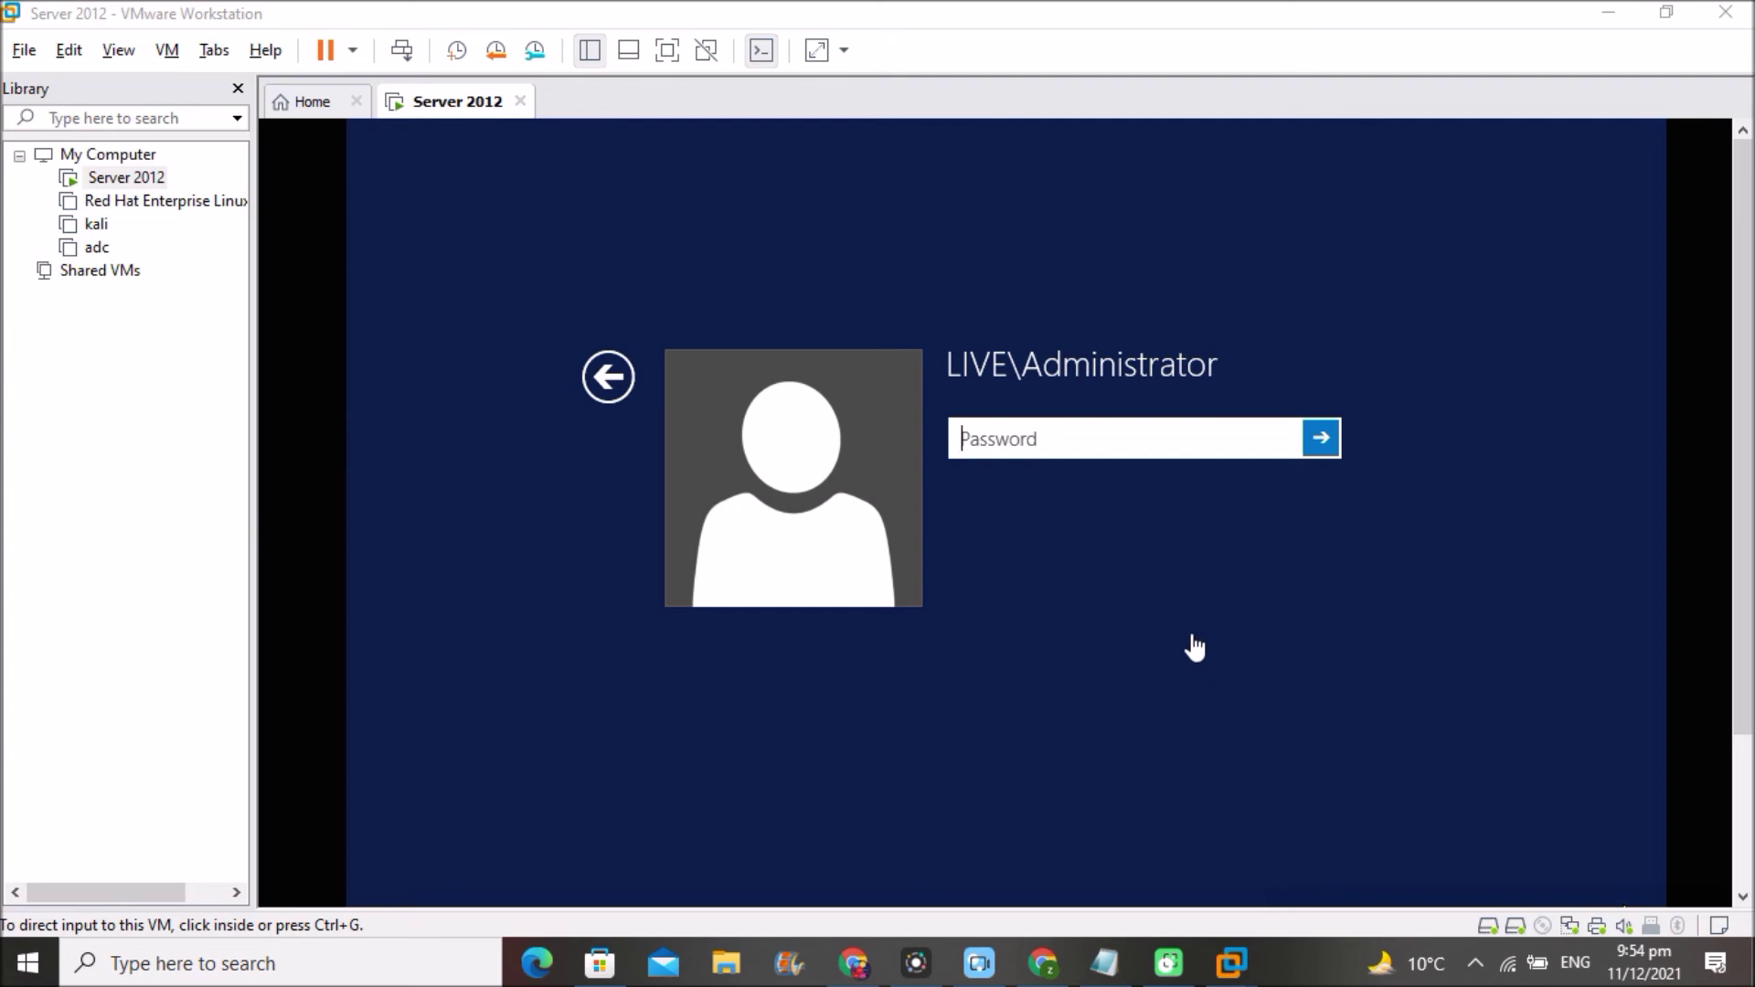
- Try the LIVE\Administrator password, dismiss the no-logon-servers error, and pick Other user
{"action": "left_click", "coordinate": [1059, 440]}
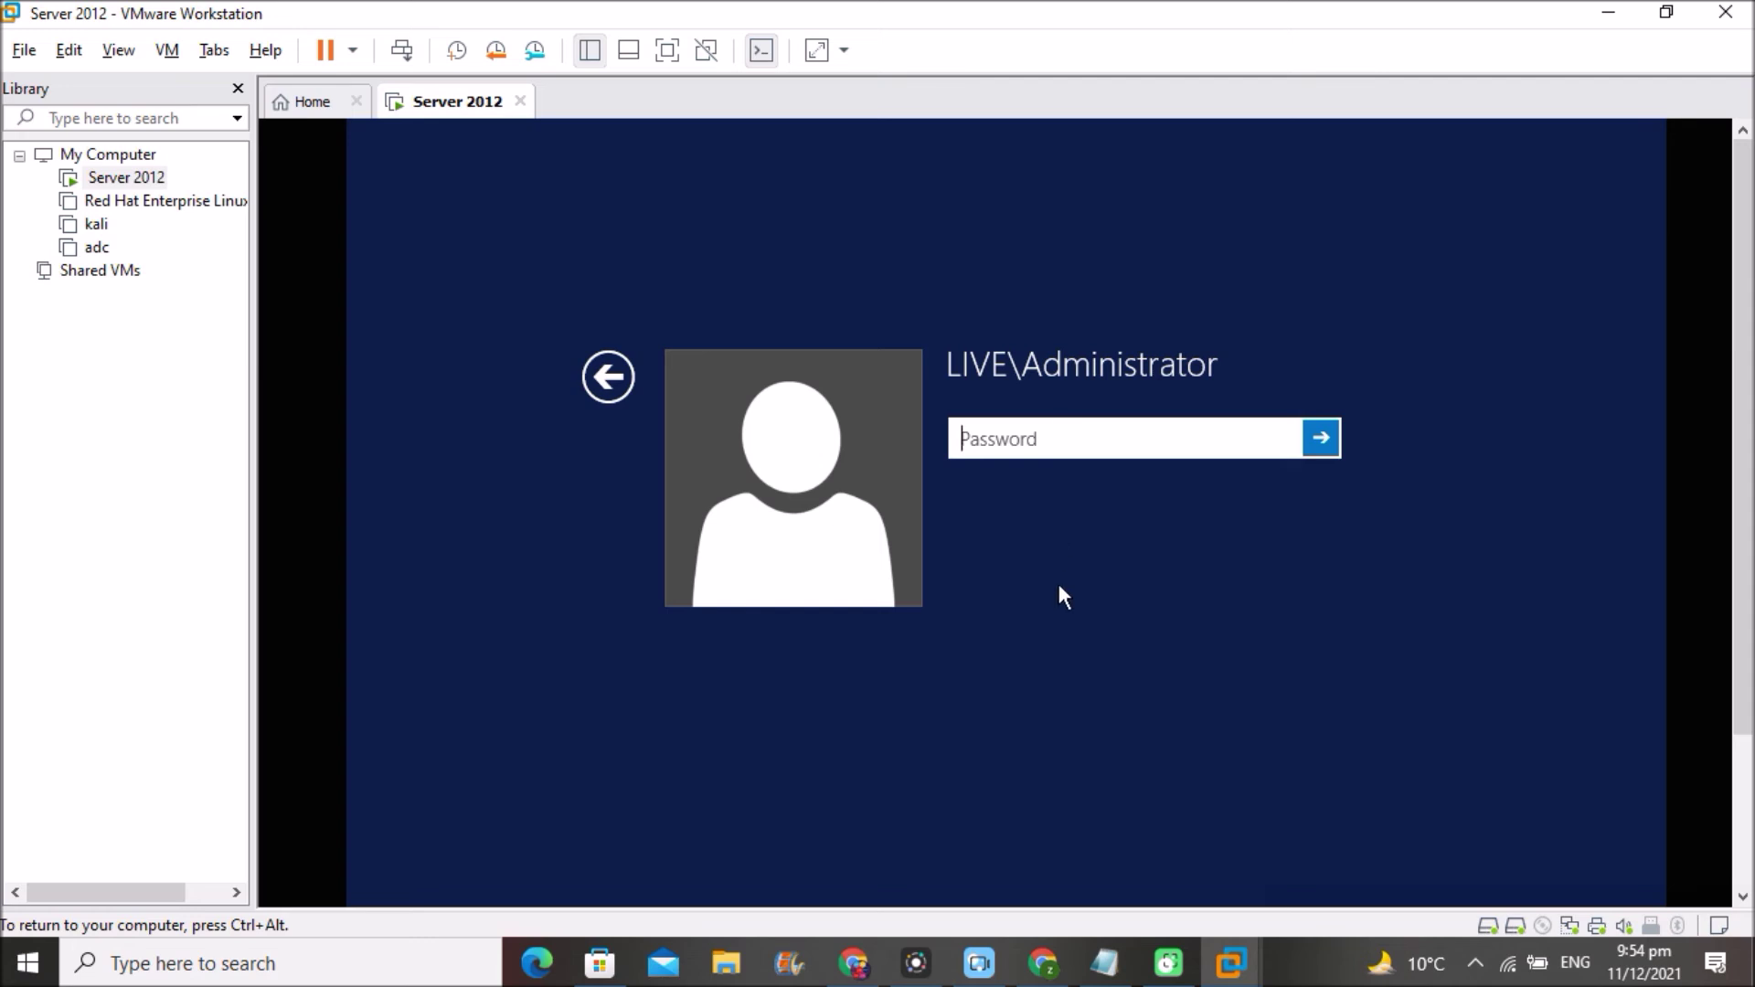
{"action": "type", "text": "********"}
{"action": "key", "text": "Return"}
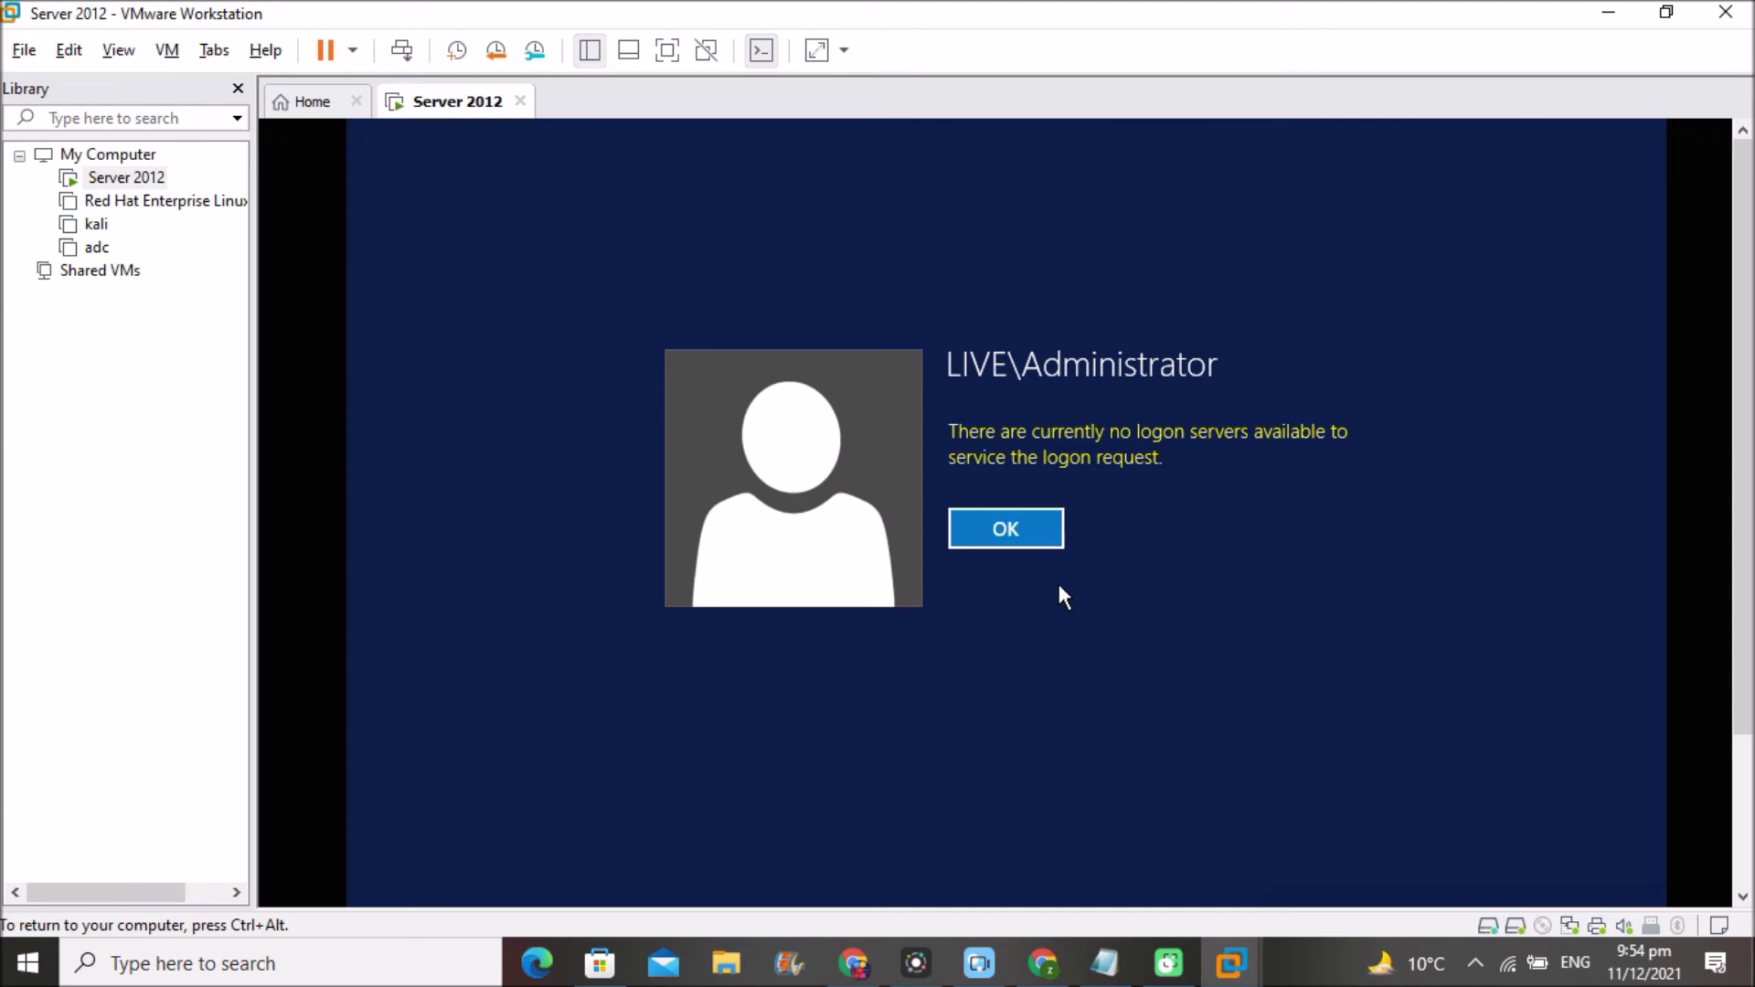
{"action": "left_click", "coordinate": [1005, 532]}
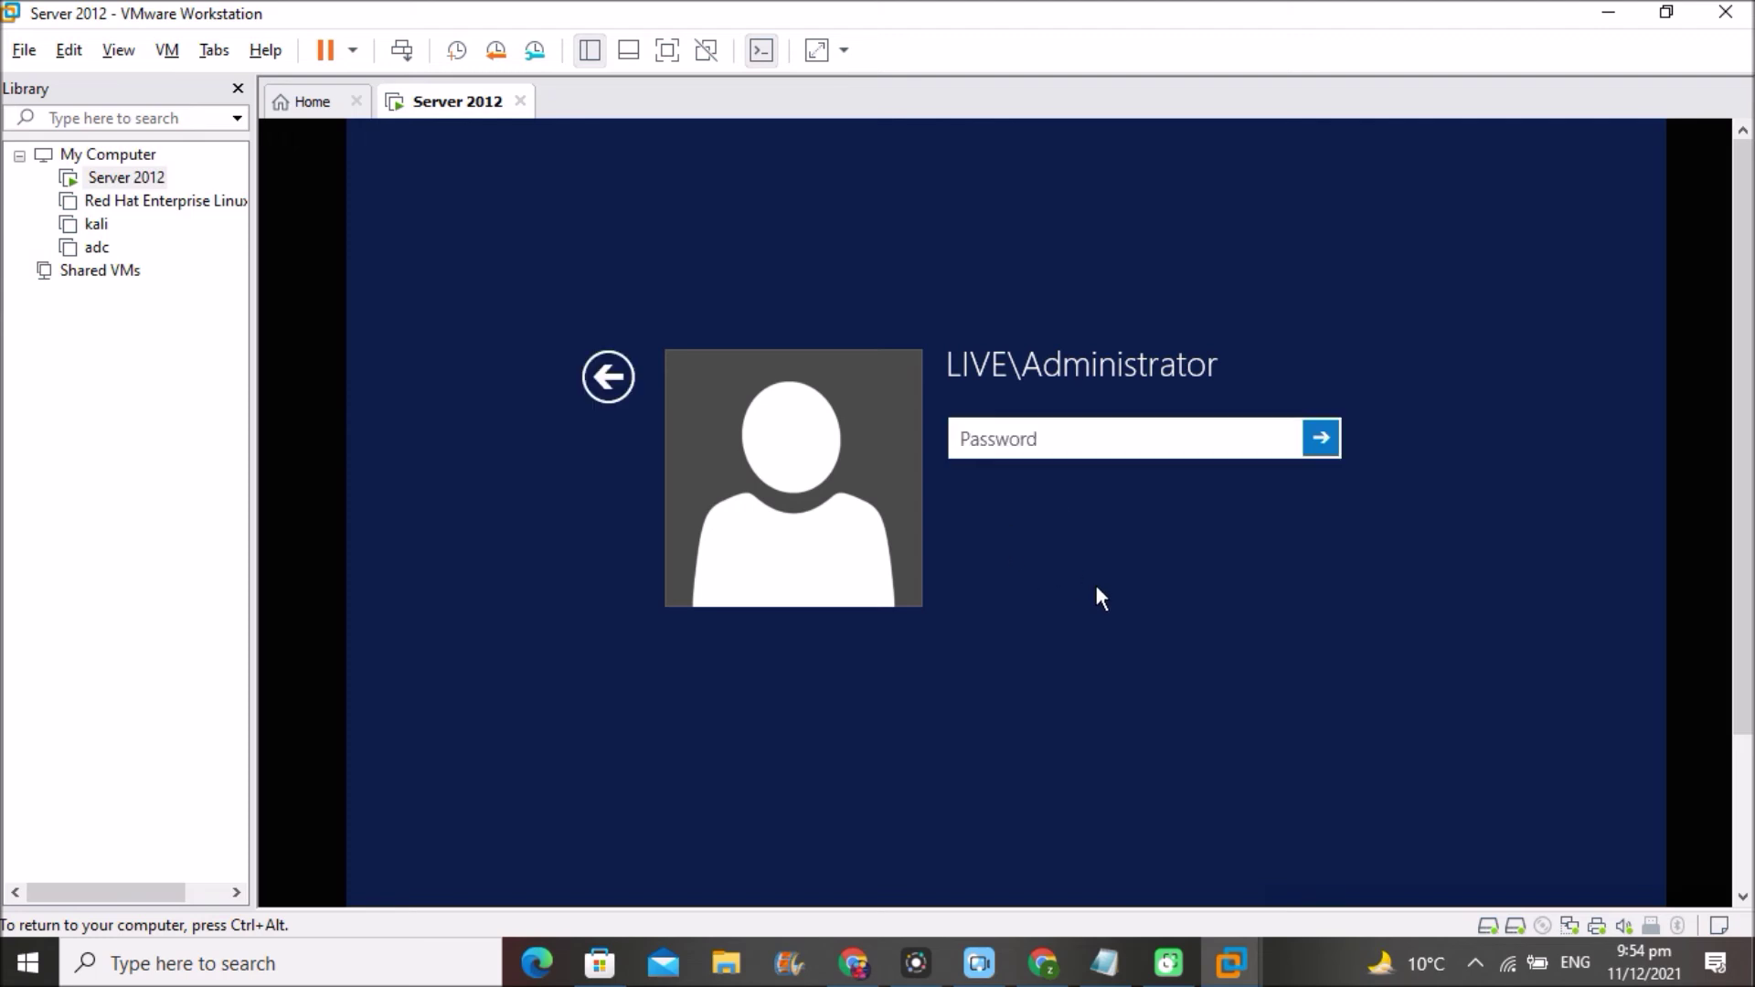
{"action": "left_click", "coordinate": [606, 377]}
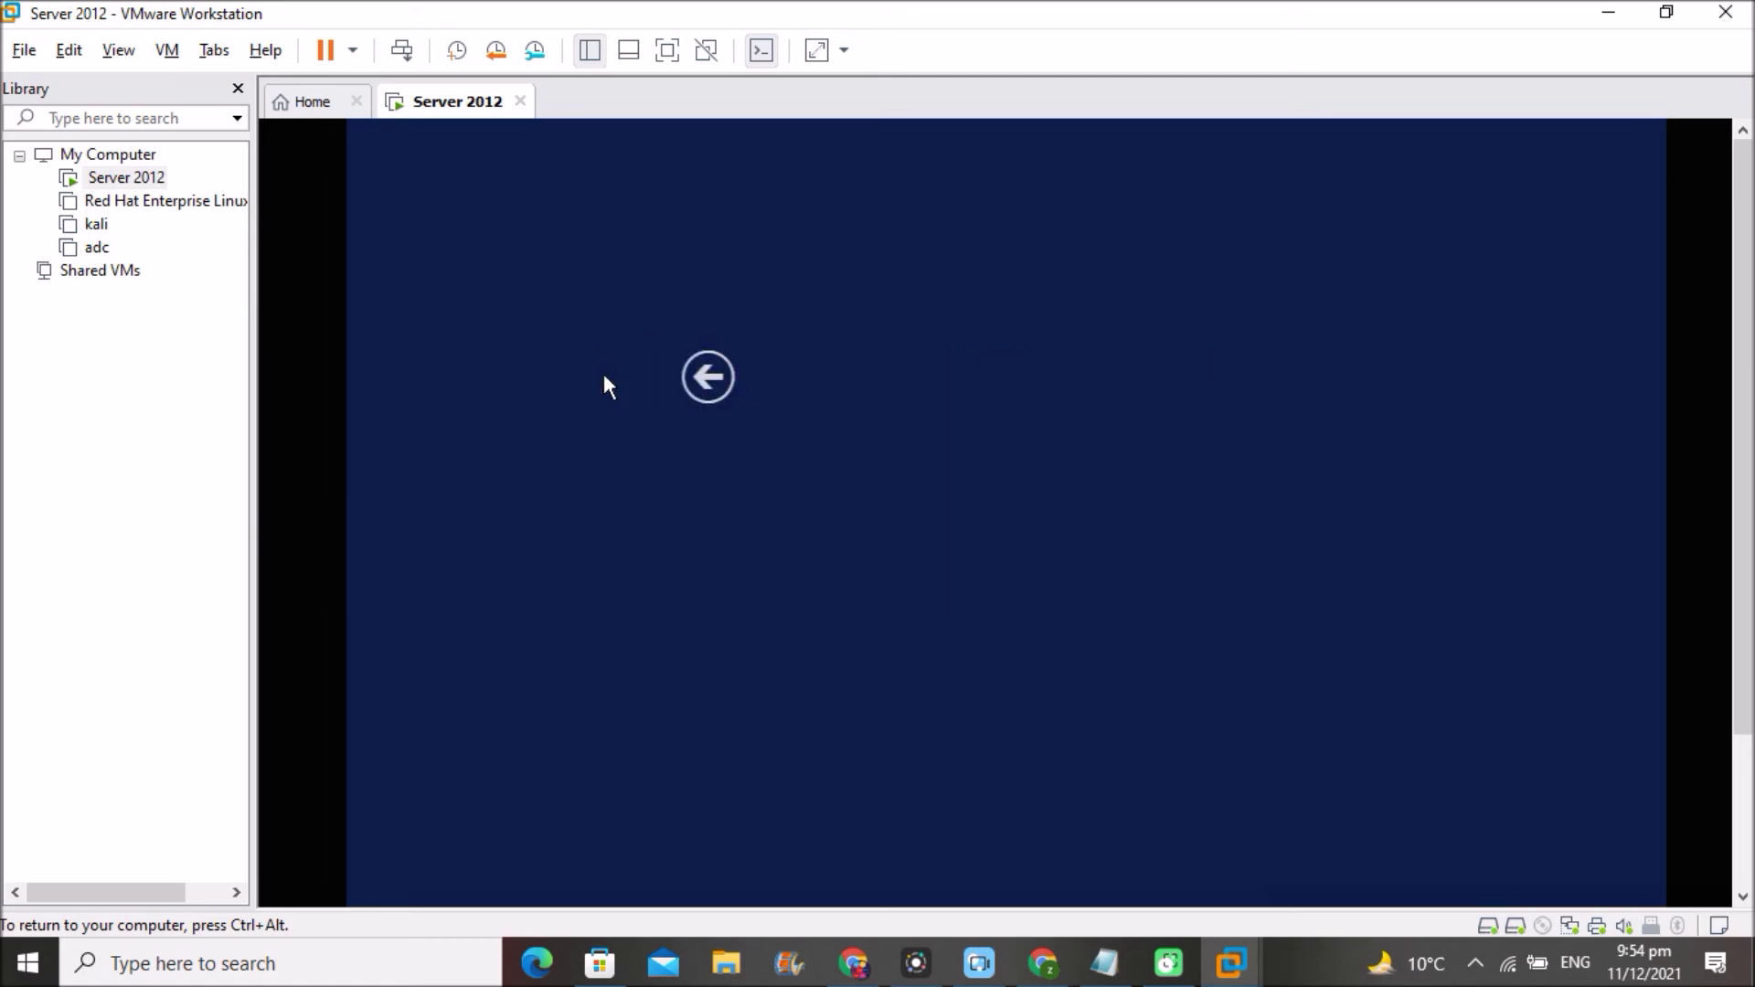
{"action": "left_click", "coordinate": [1132, 504]}
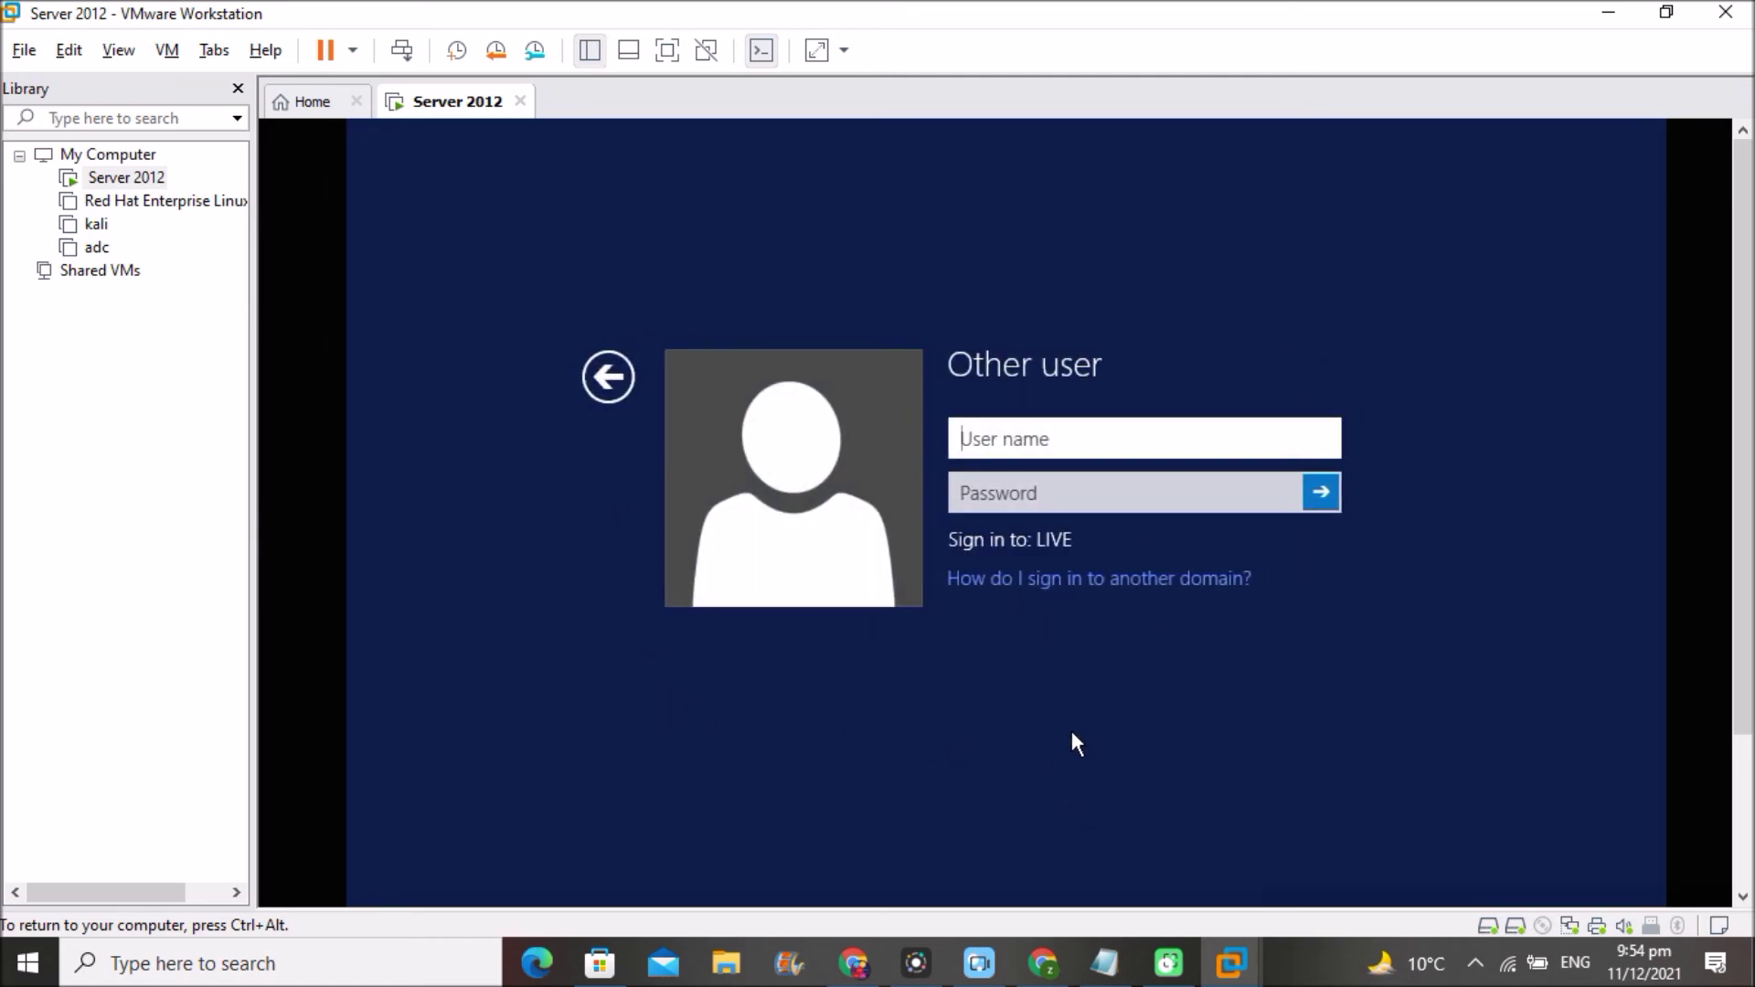
- Sign in as administrator, retyping the password after the incorrect-password error, and go full screen
{"action": "type", "text": "administrator"}
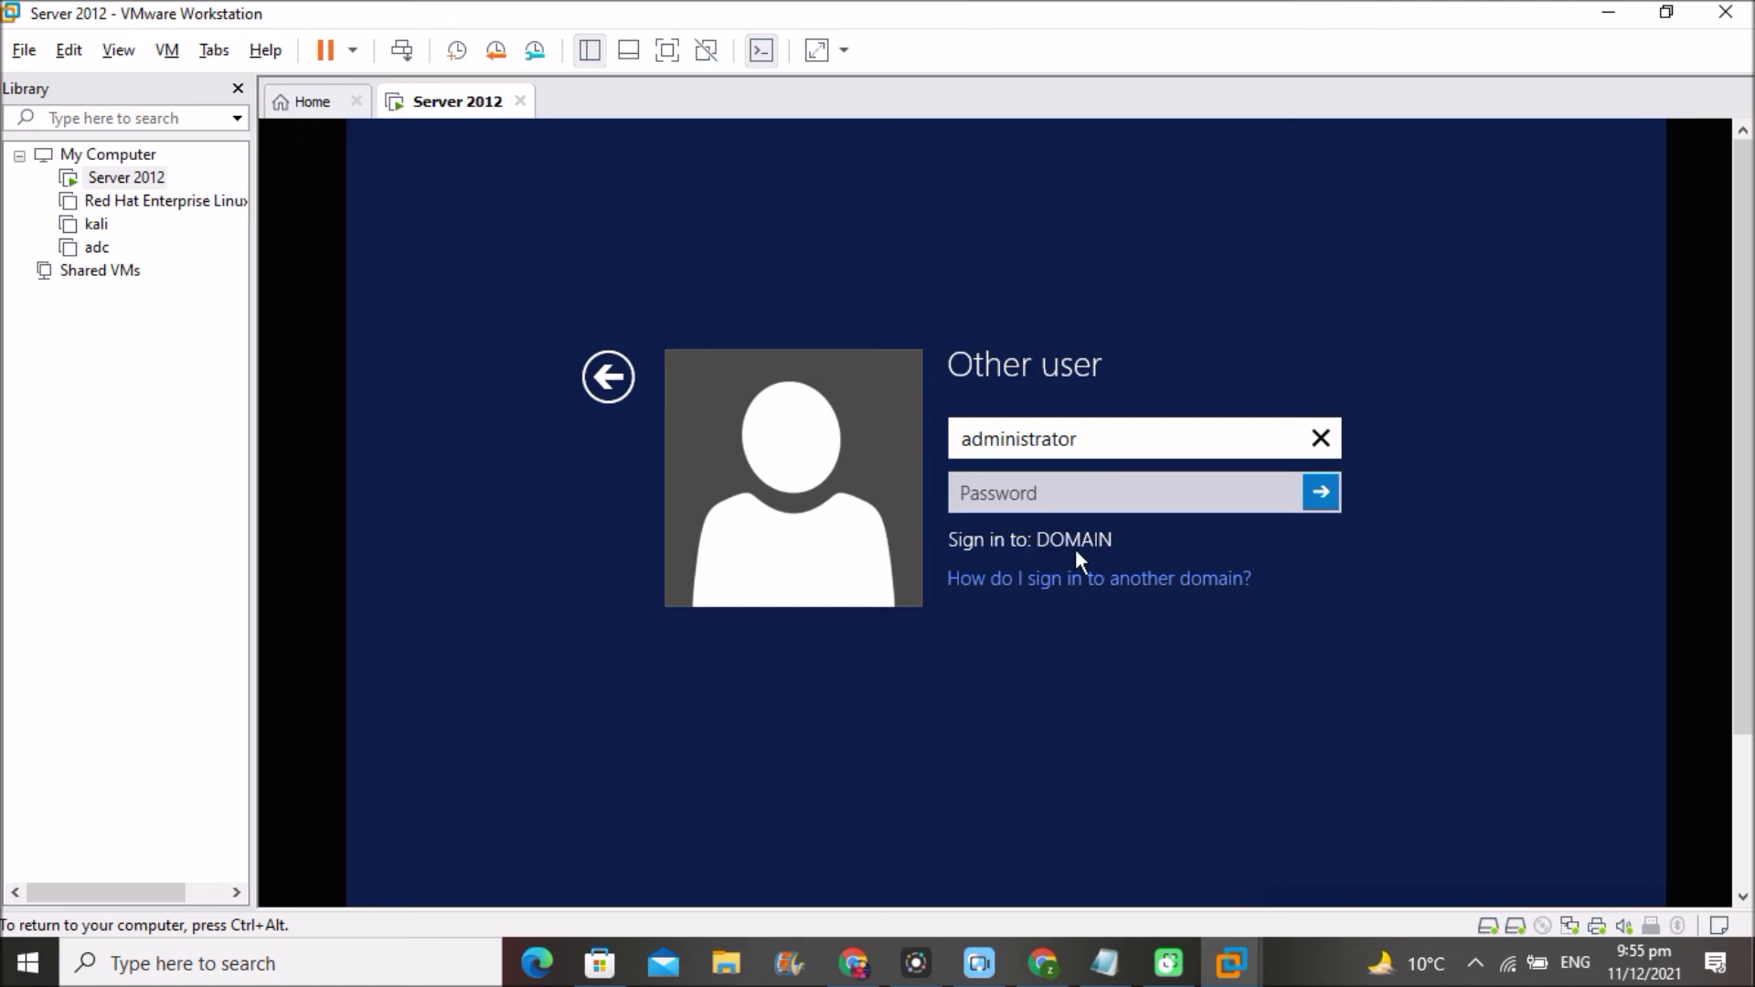
{"action": "left_click", "coordinate": [1042, 494]}
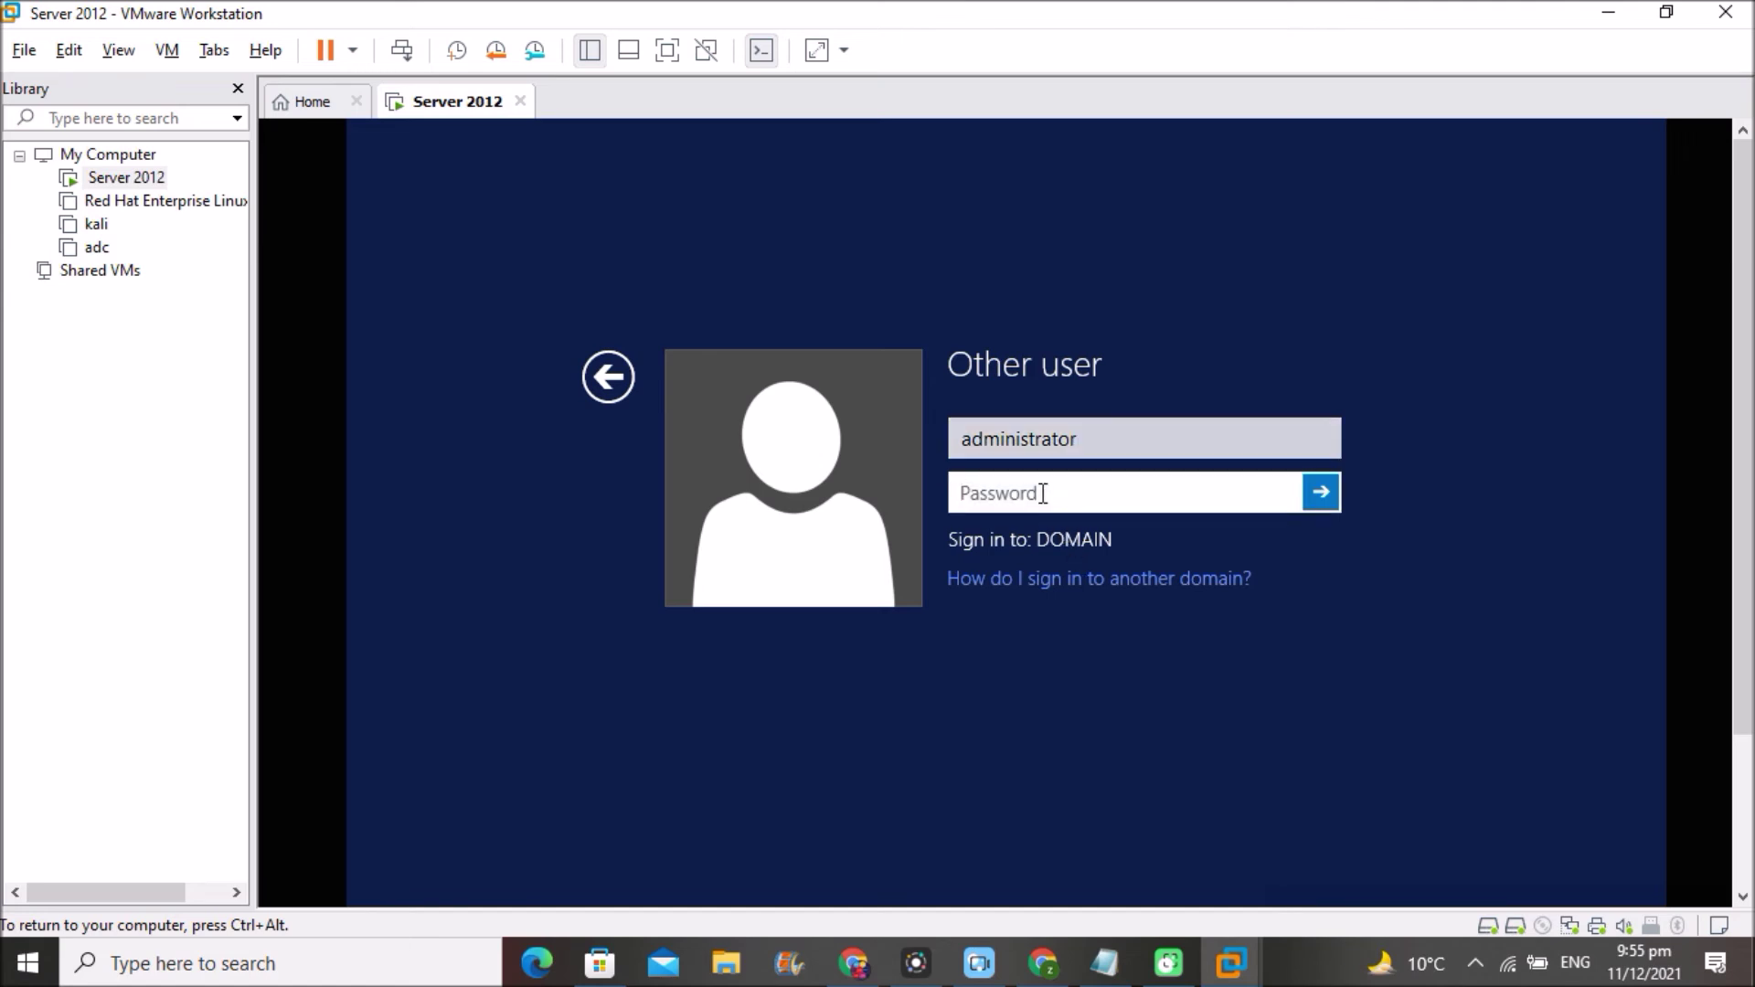
{"action": "type", "text": "••••••••"}
{"action": "key", "text": "Return"}
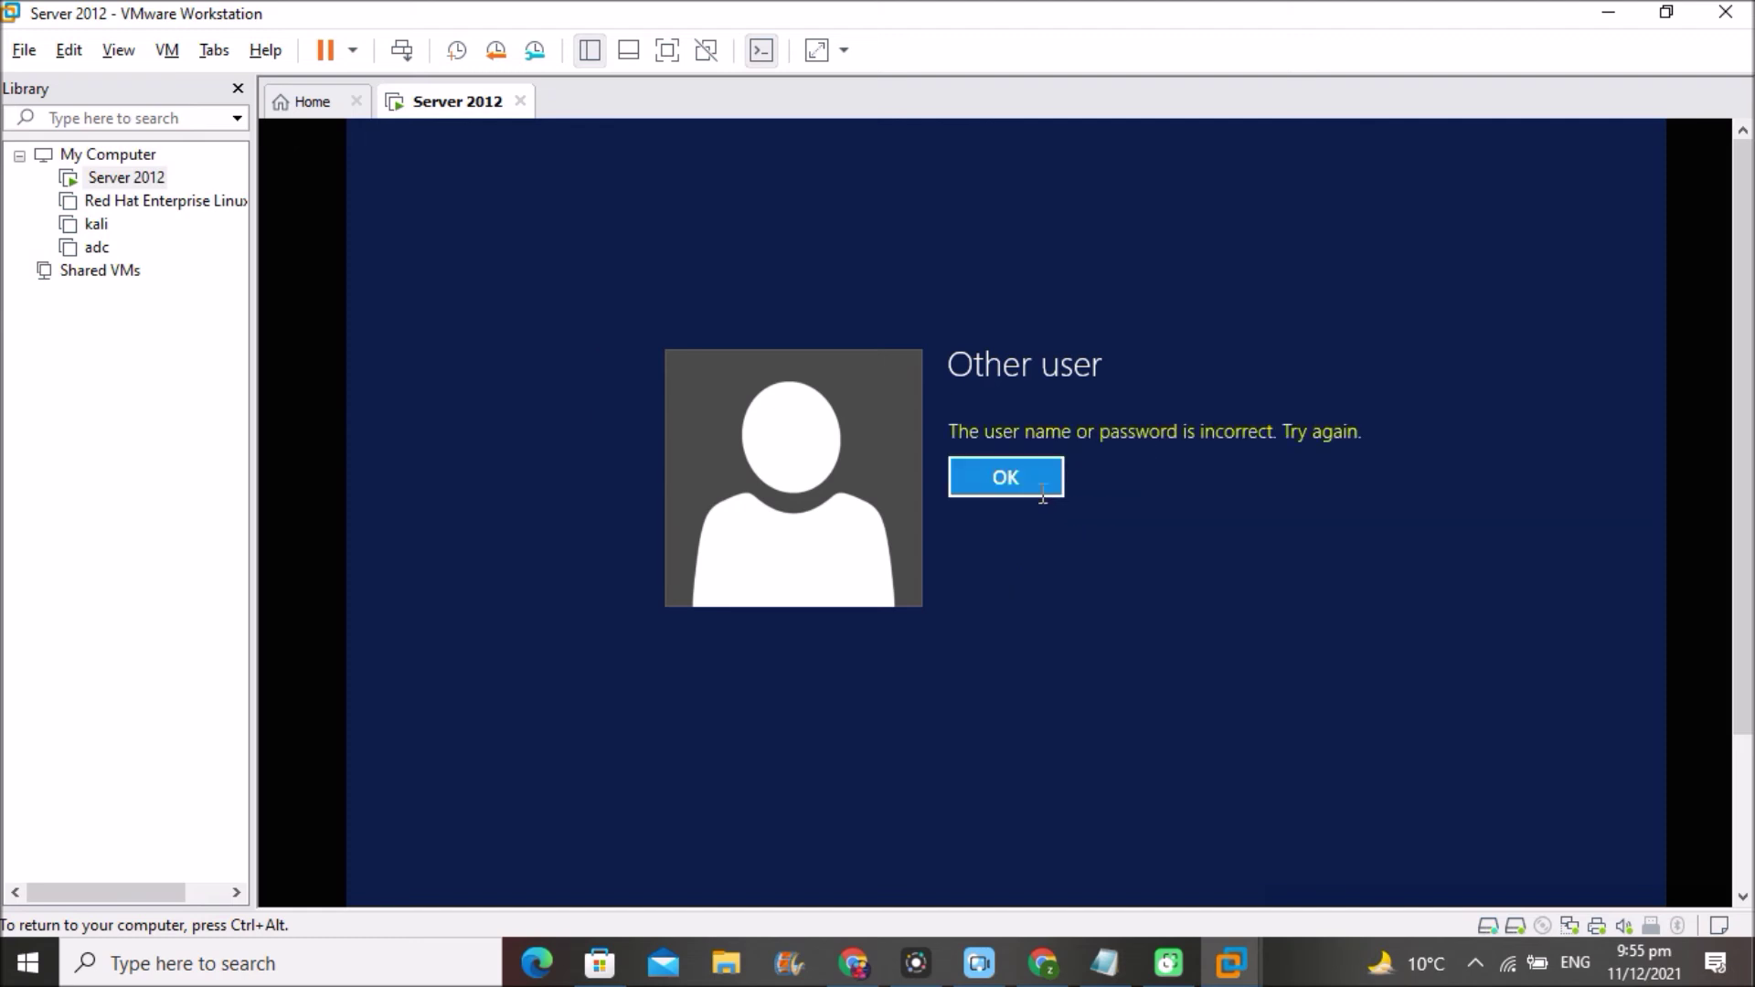
{"action": "left_click", "coordinate": [1013, 474]}
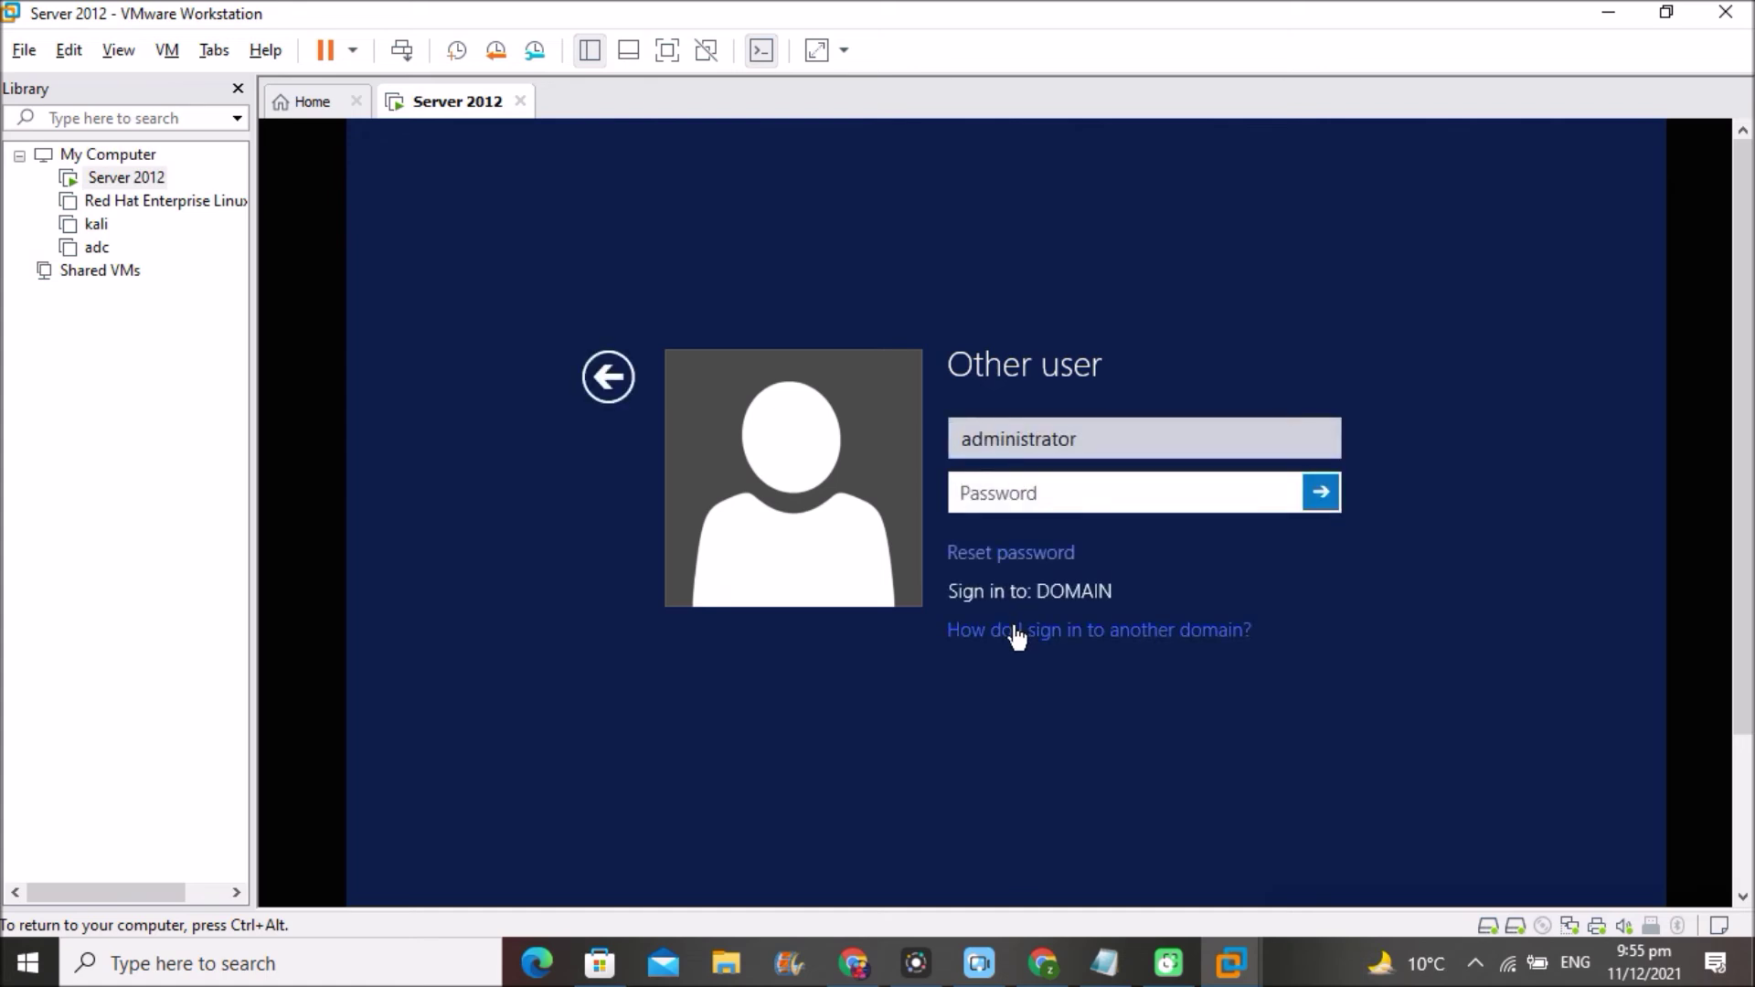
{"action": "type", "text": "••••••••"}
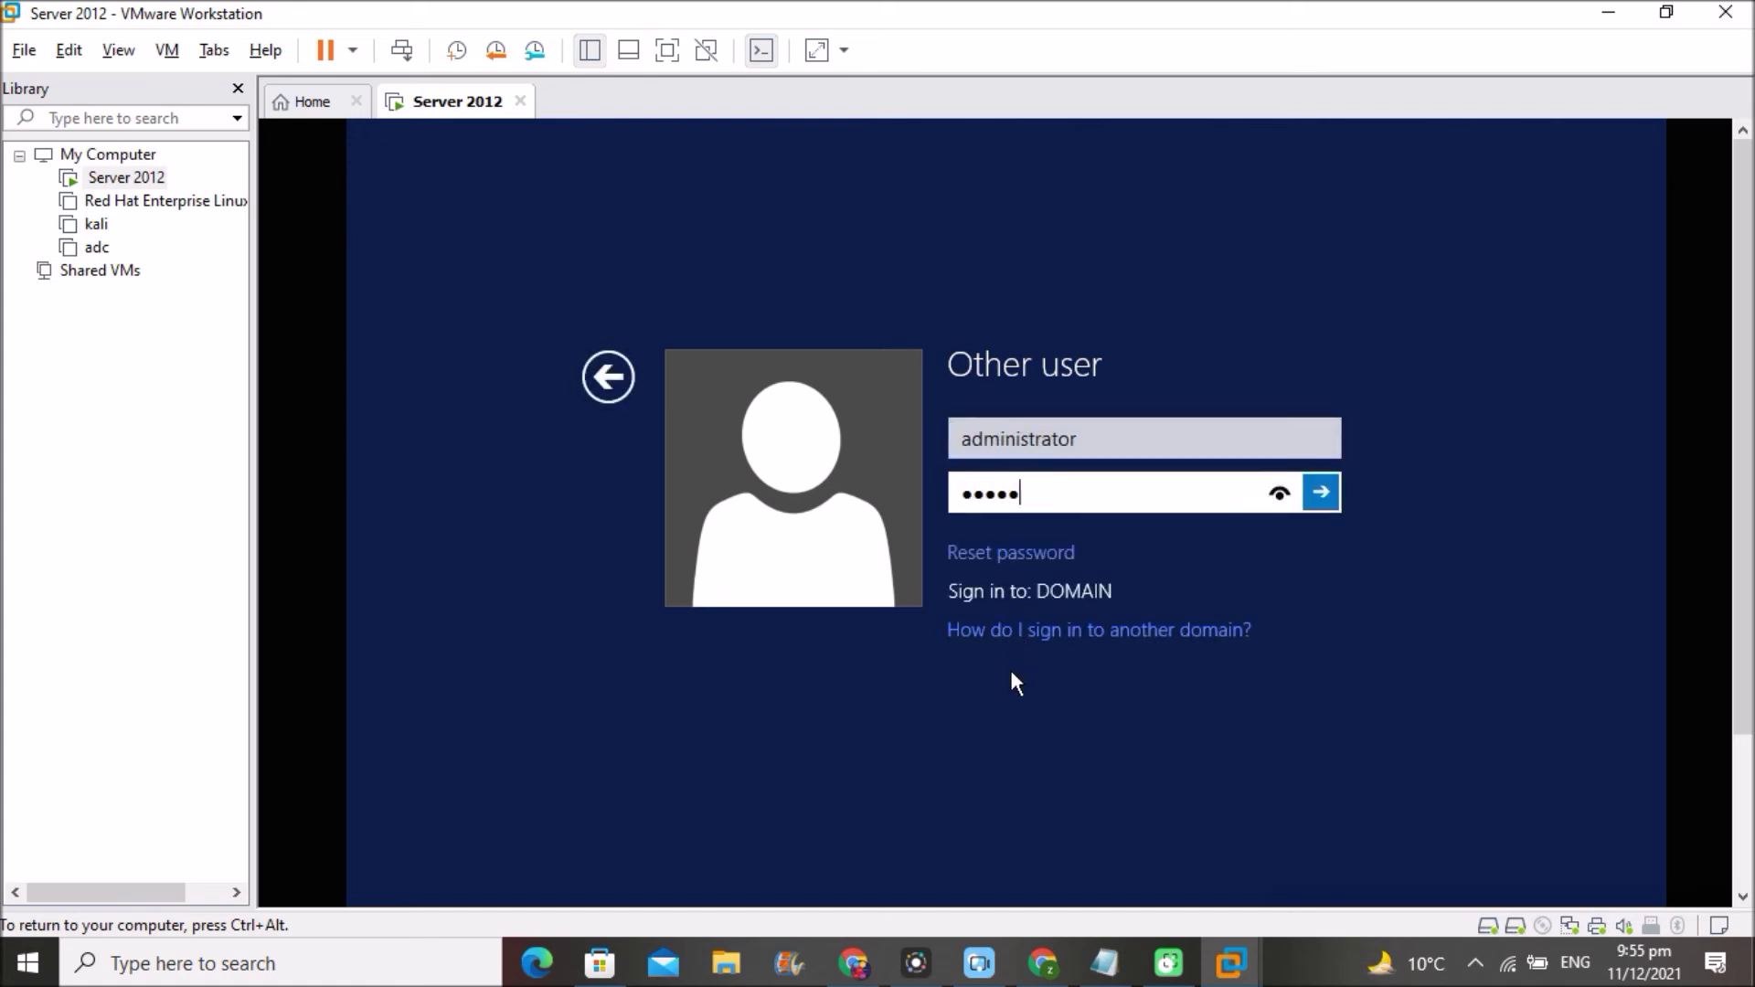
{"action": "key", "text": "Return"}
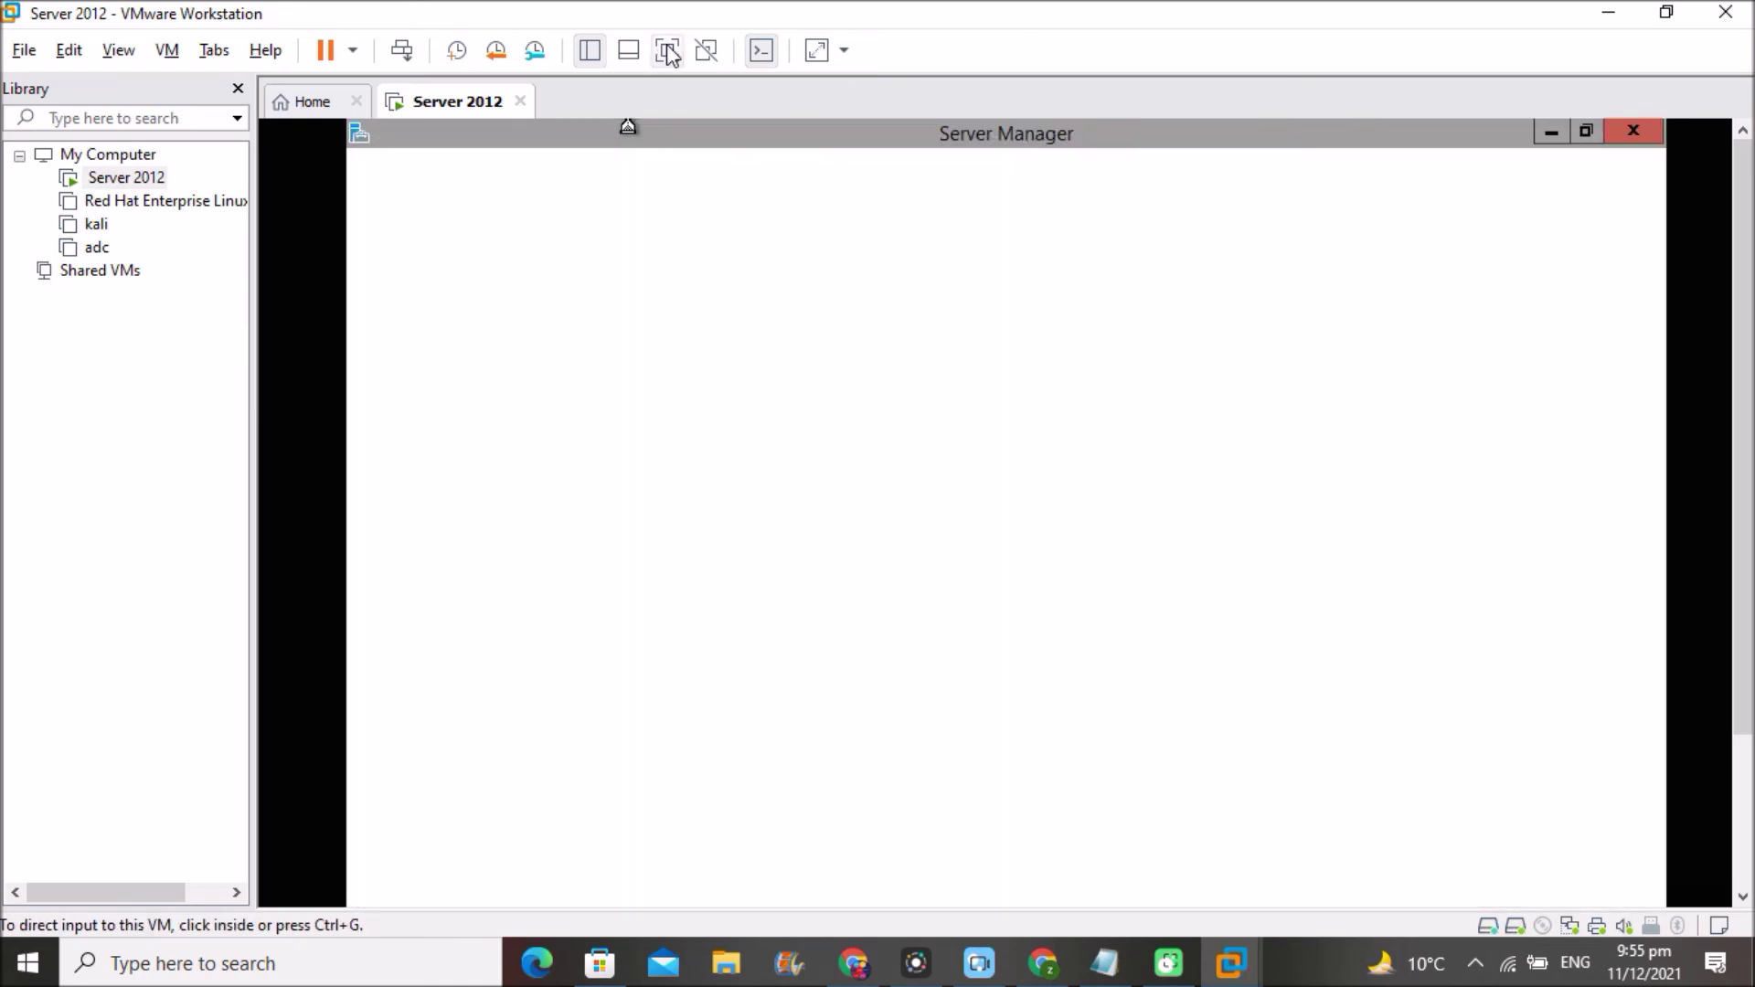
{"action": "left_click", "coordinate": [667, 51]}
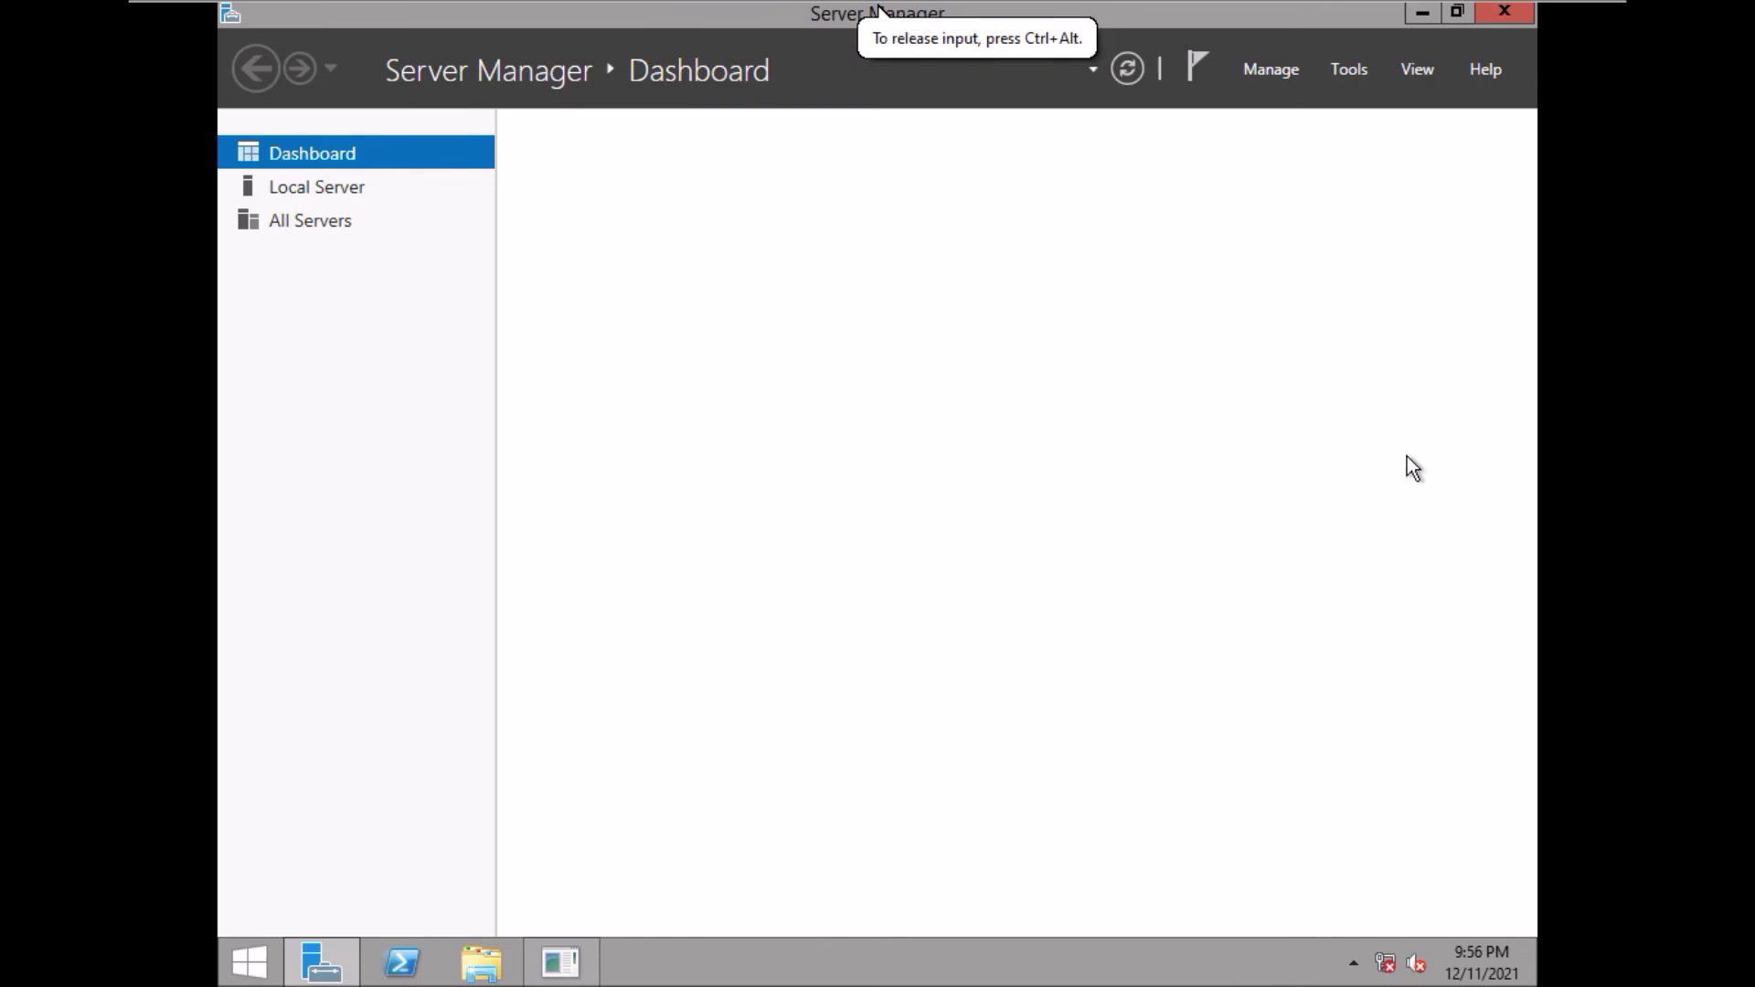
{"action": "mouse_move", "coordinate": [1412, 29]}
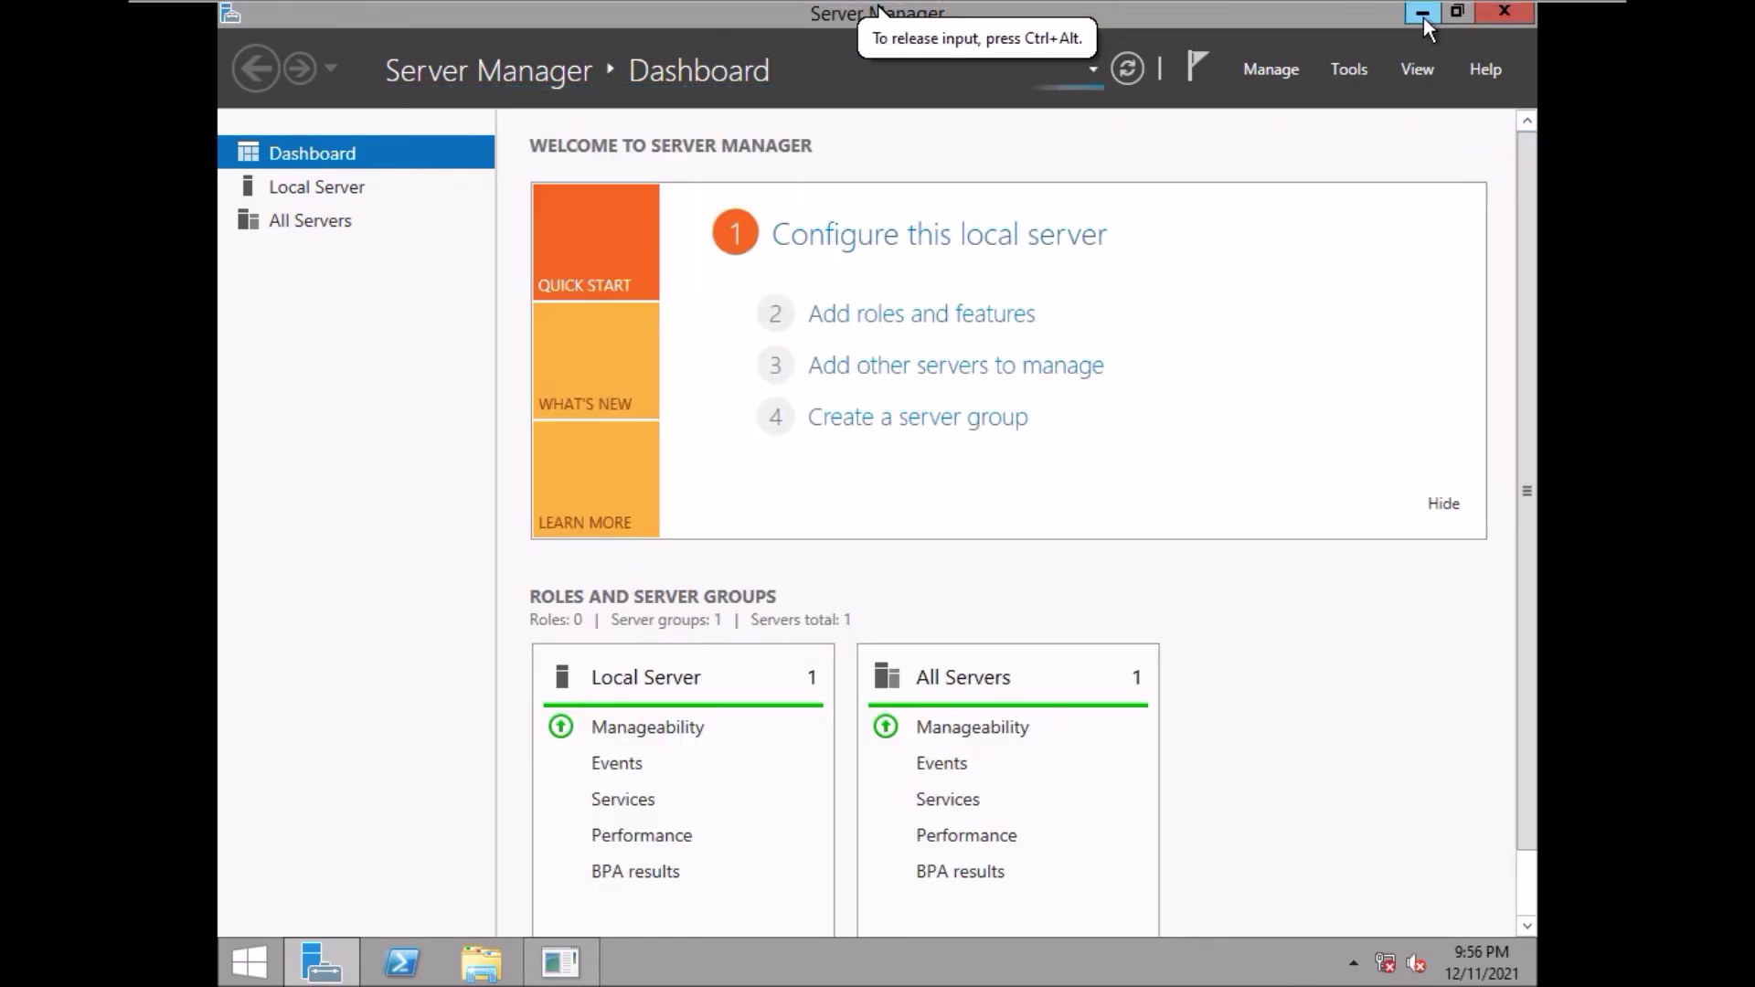
- Minimize Server Manager, then restore it from its taskbar button
{"action": "left_click", "coordinate": [1419, 14]}
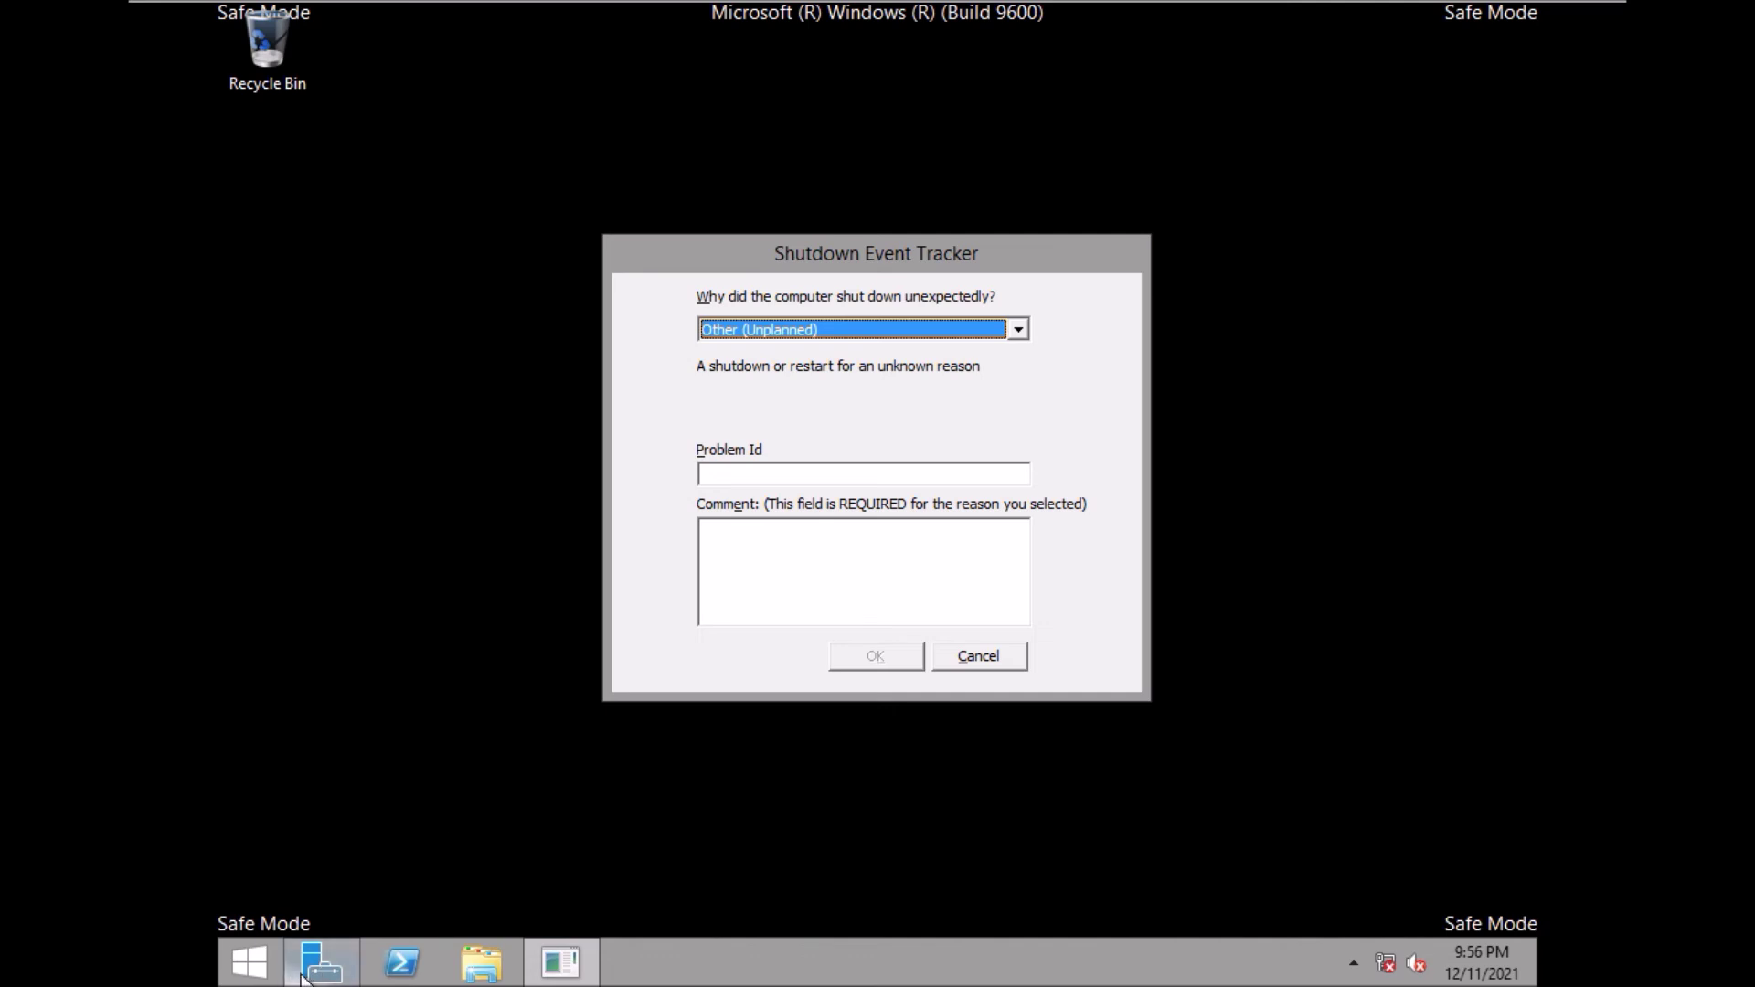
{"action": "mouse_move", "coordinate": [319, 968]}
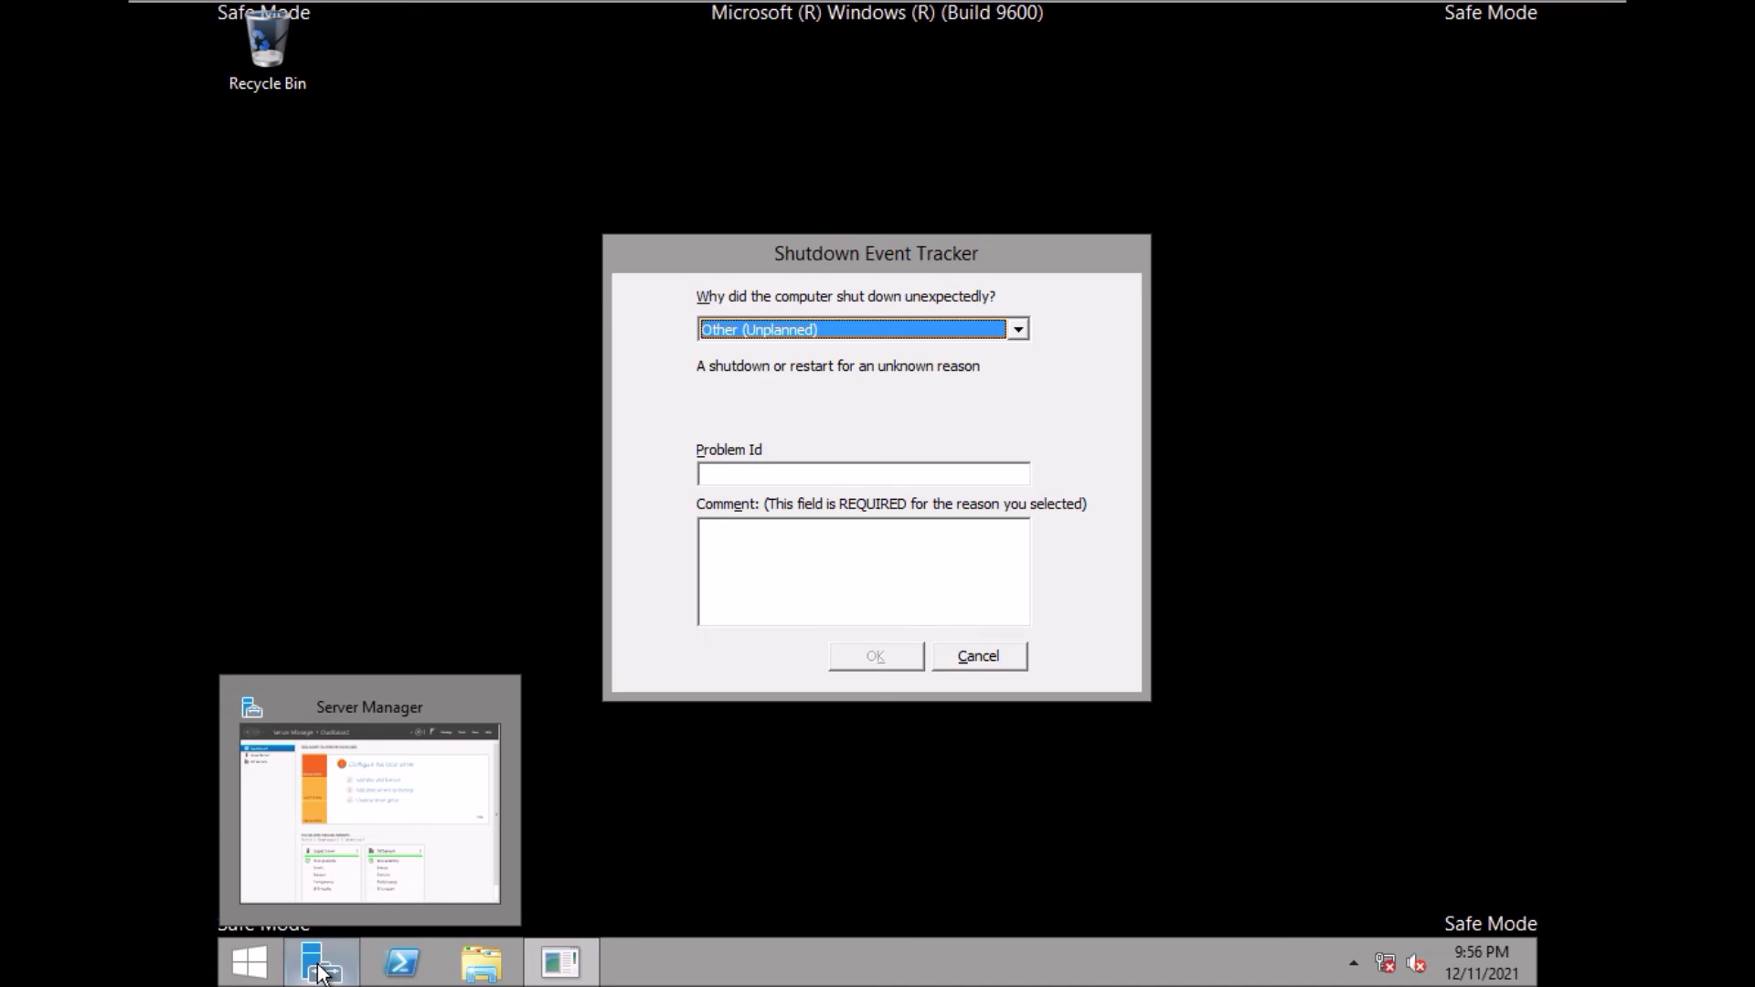
{"action": "left_click", "coordinate": [319, 967]}
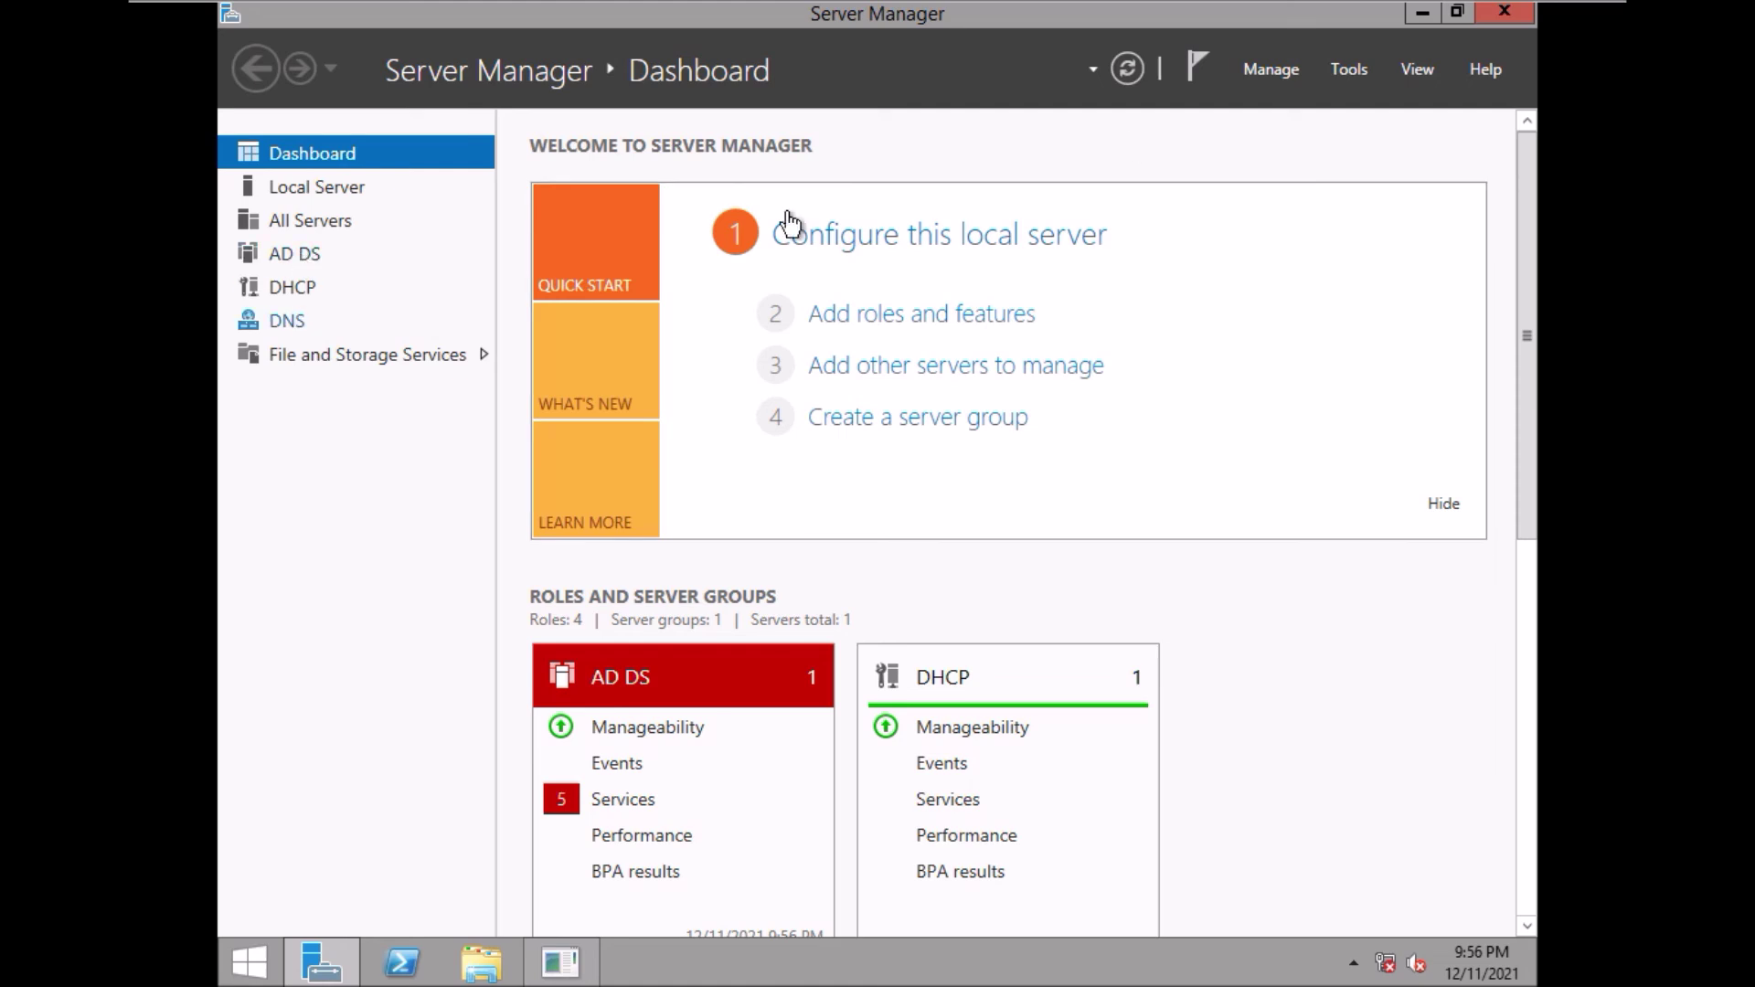
- Launch Active Directory Users and Computers from Tools and dismiss the domain-administrator logon warning
{"action": "left_click", "coordinate": [1350, 67]}
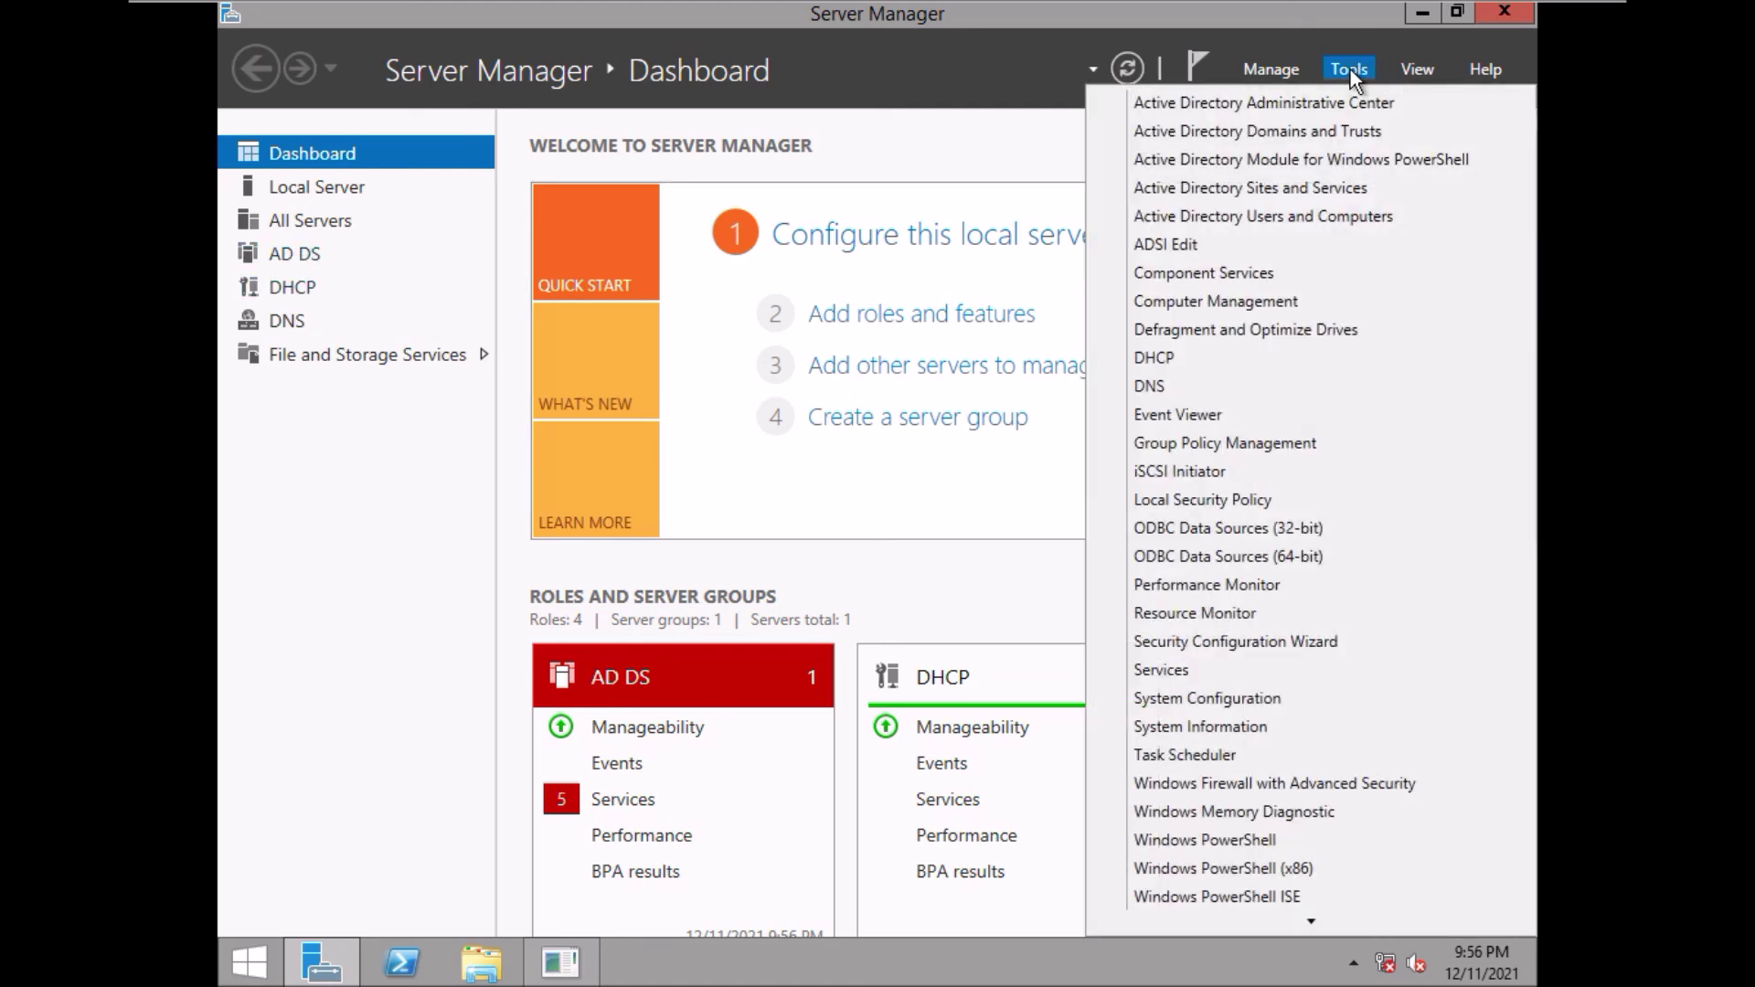
{"action": "left_click", "coordinate": [1278, 215]}
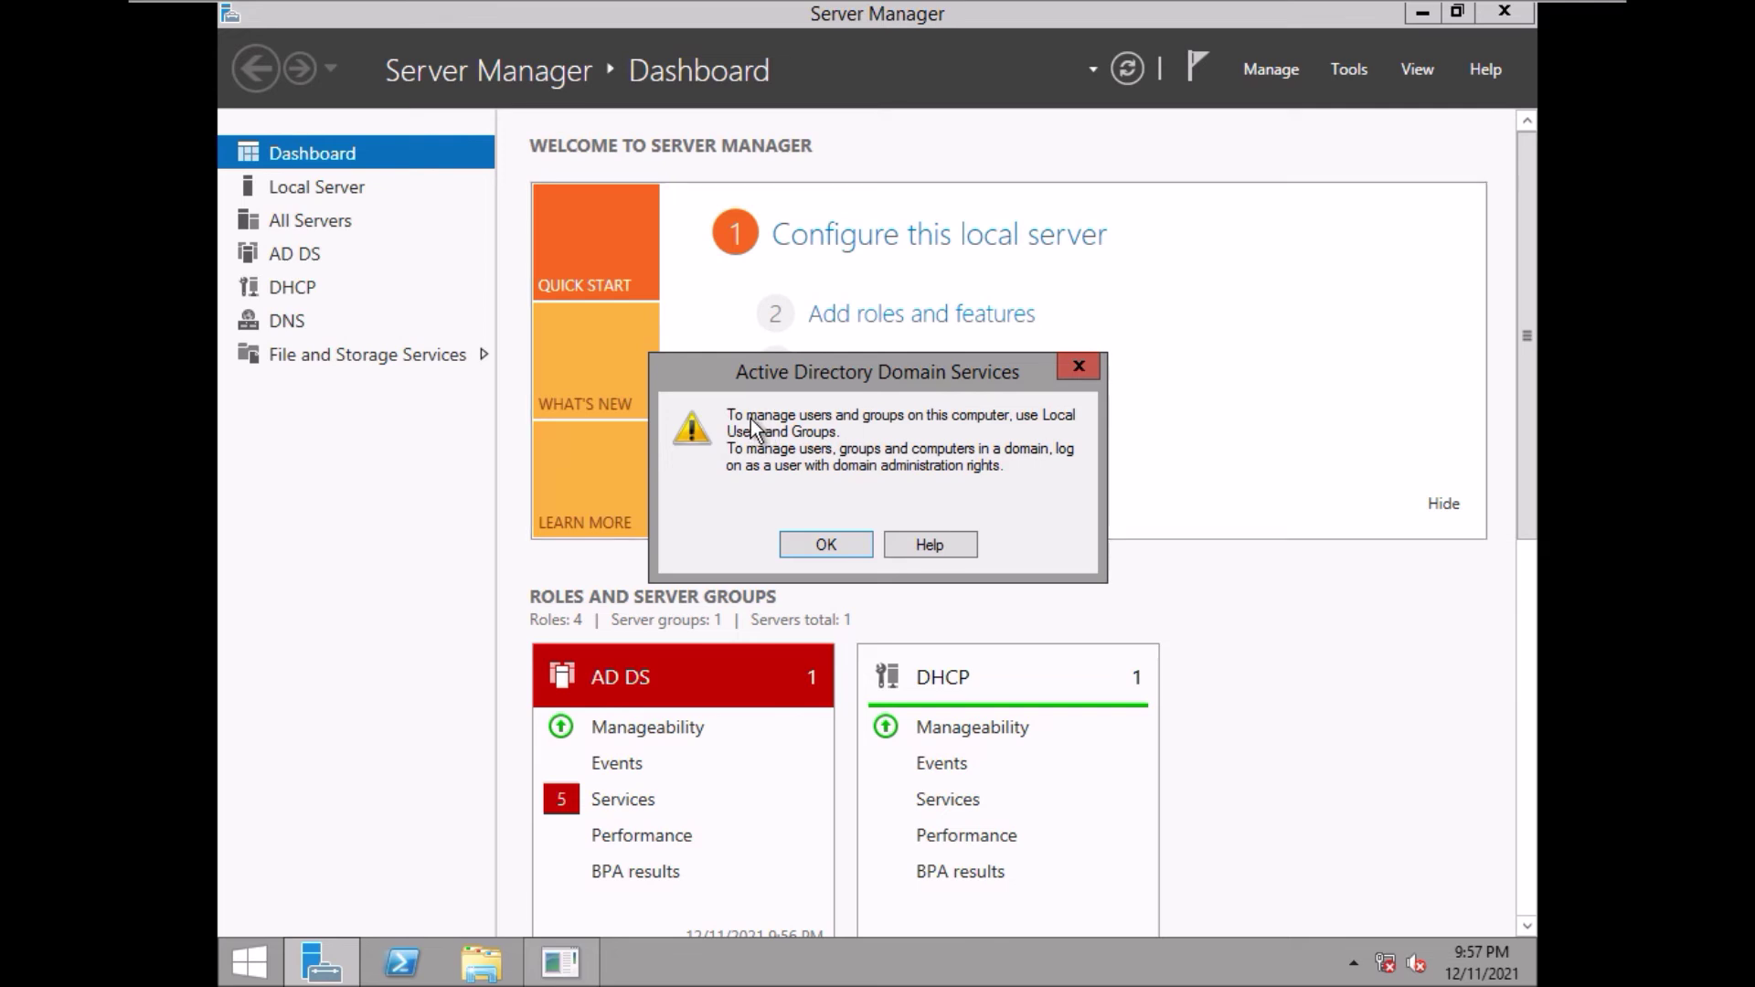
{"action": "left_click", "coordinate": [819, 545]}
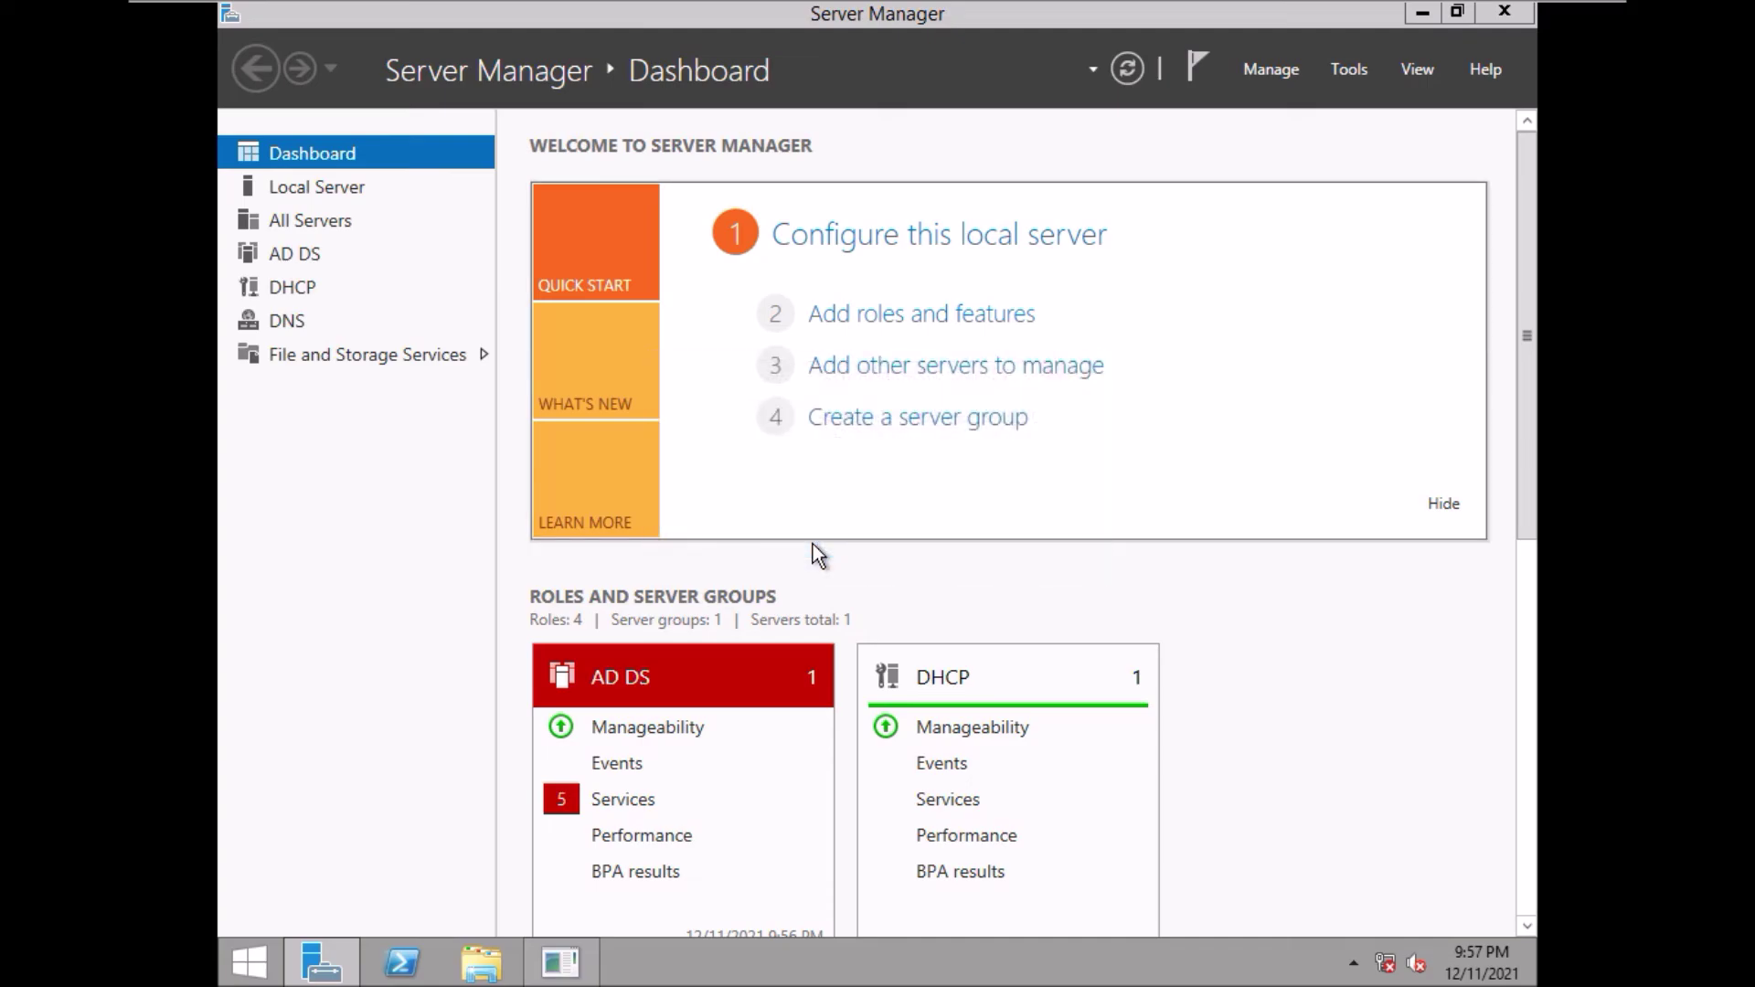
- Open Windows Server Backup from Server Manager's Tools list on the Server 2012 guest
{"action": "key", "text": "ctrl+alt+Return"}
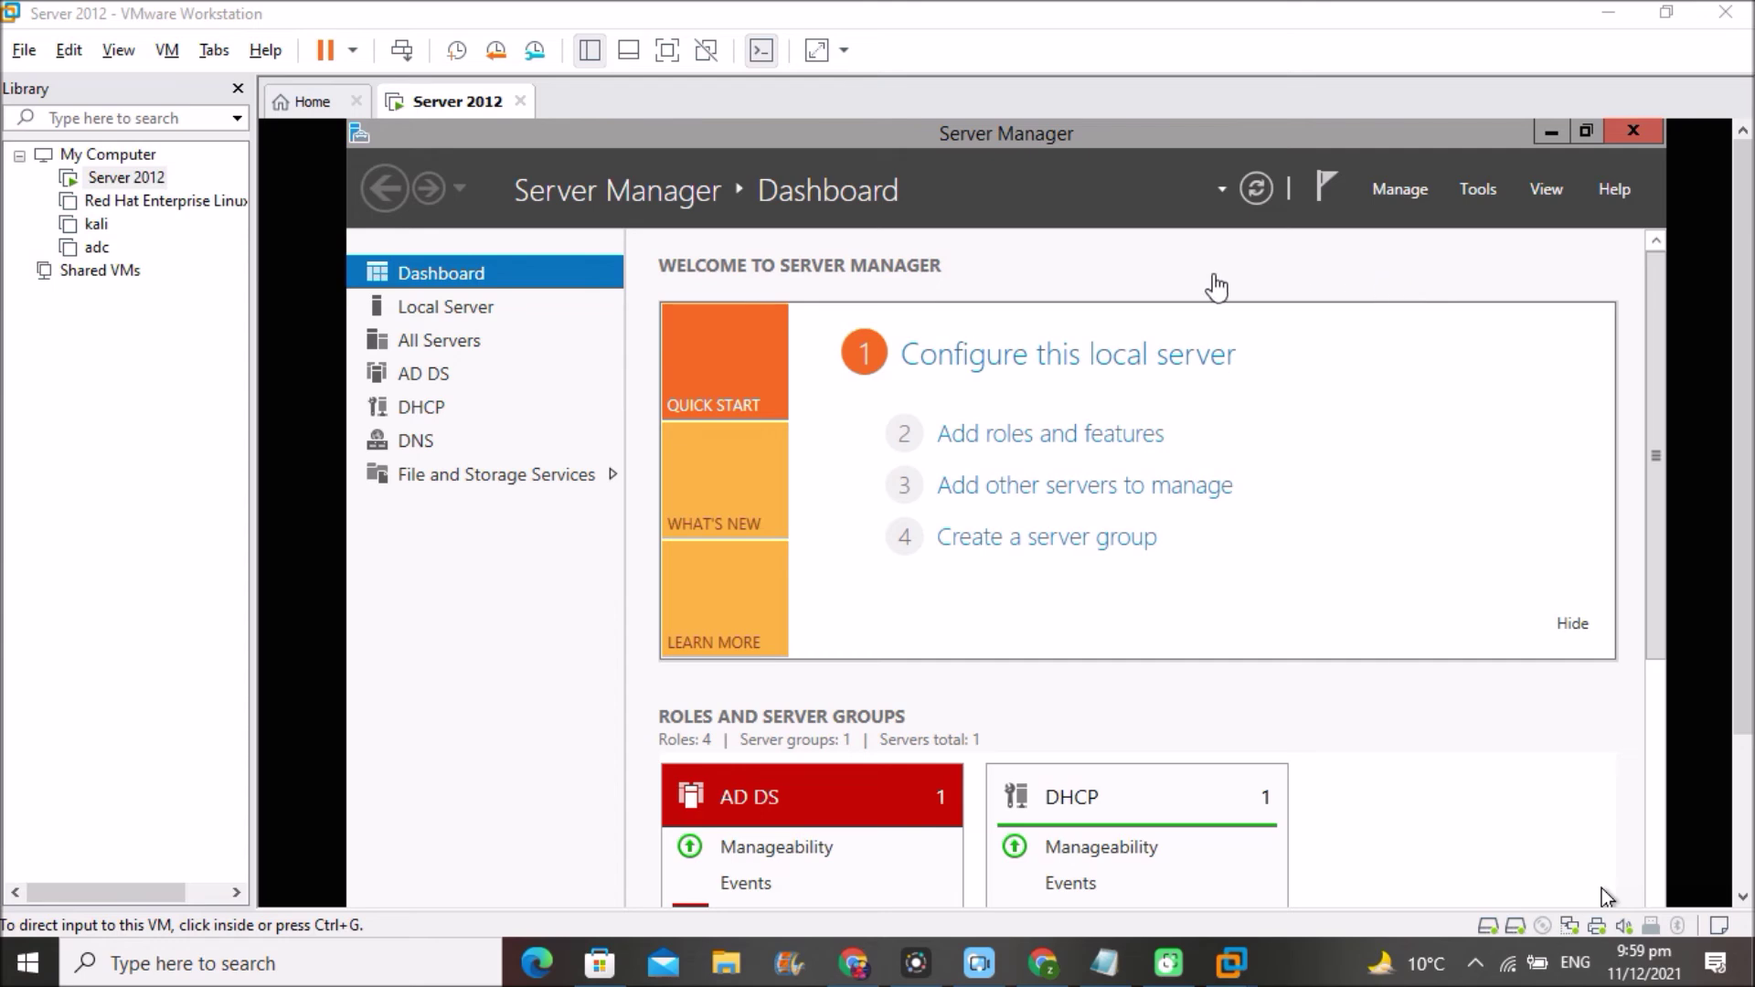
{"action": "left_click", "coordinate": [1476, 190]}
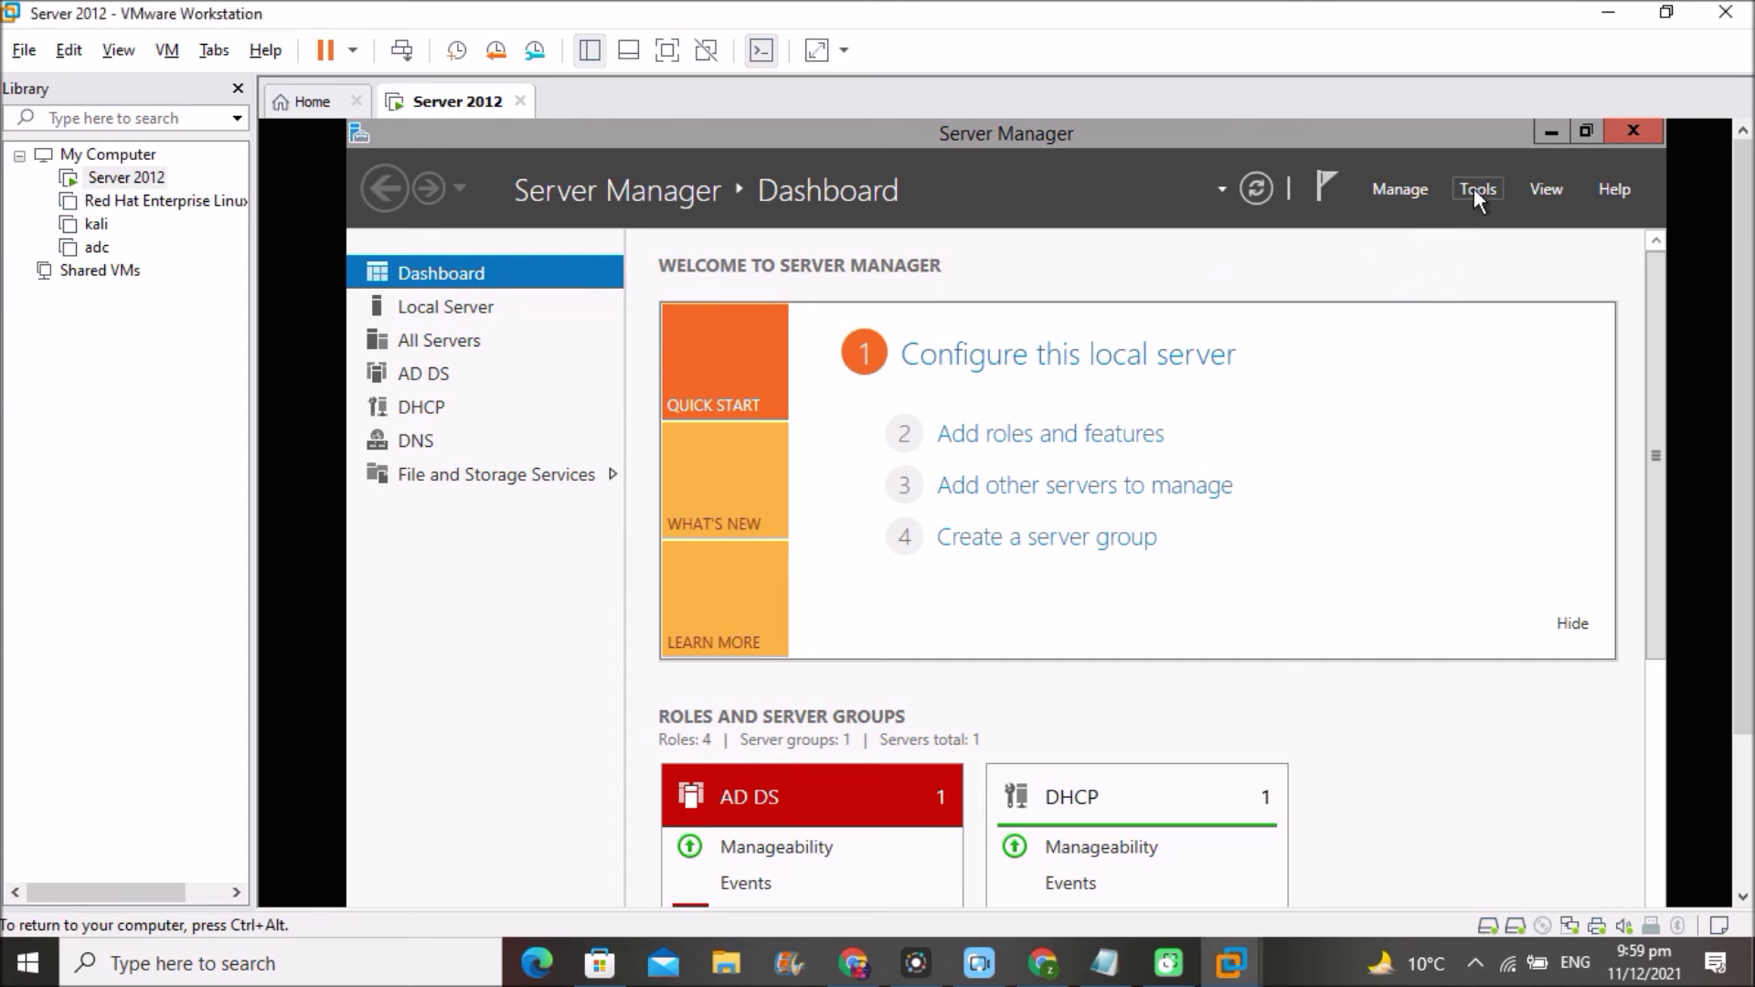
{"action": "left_click", "coordinate": [1474, 188]}
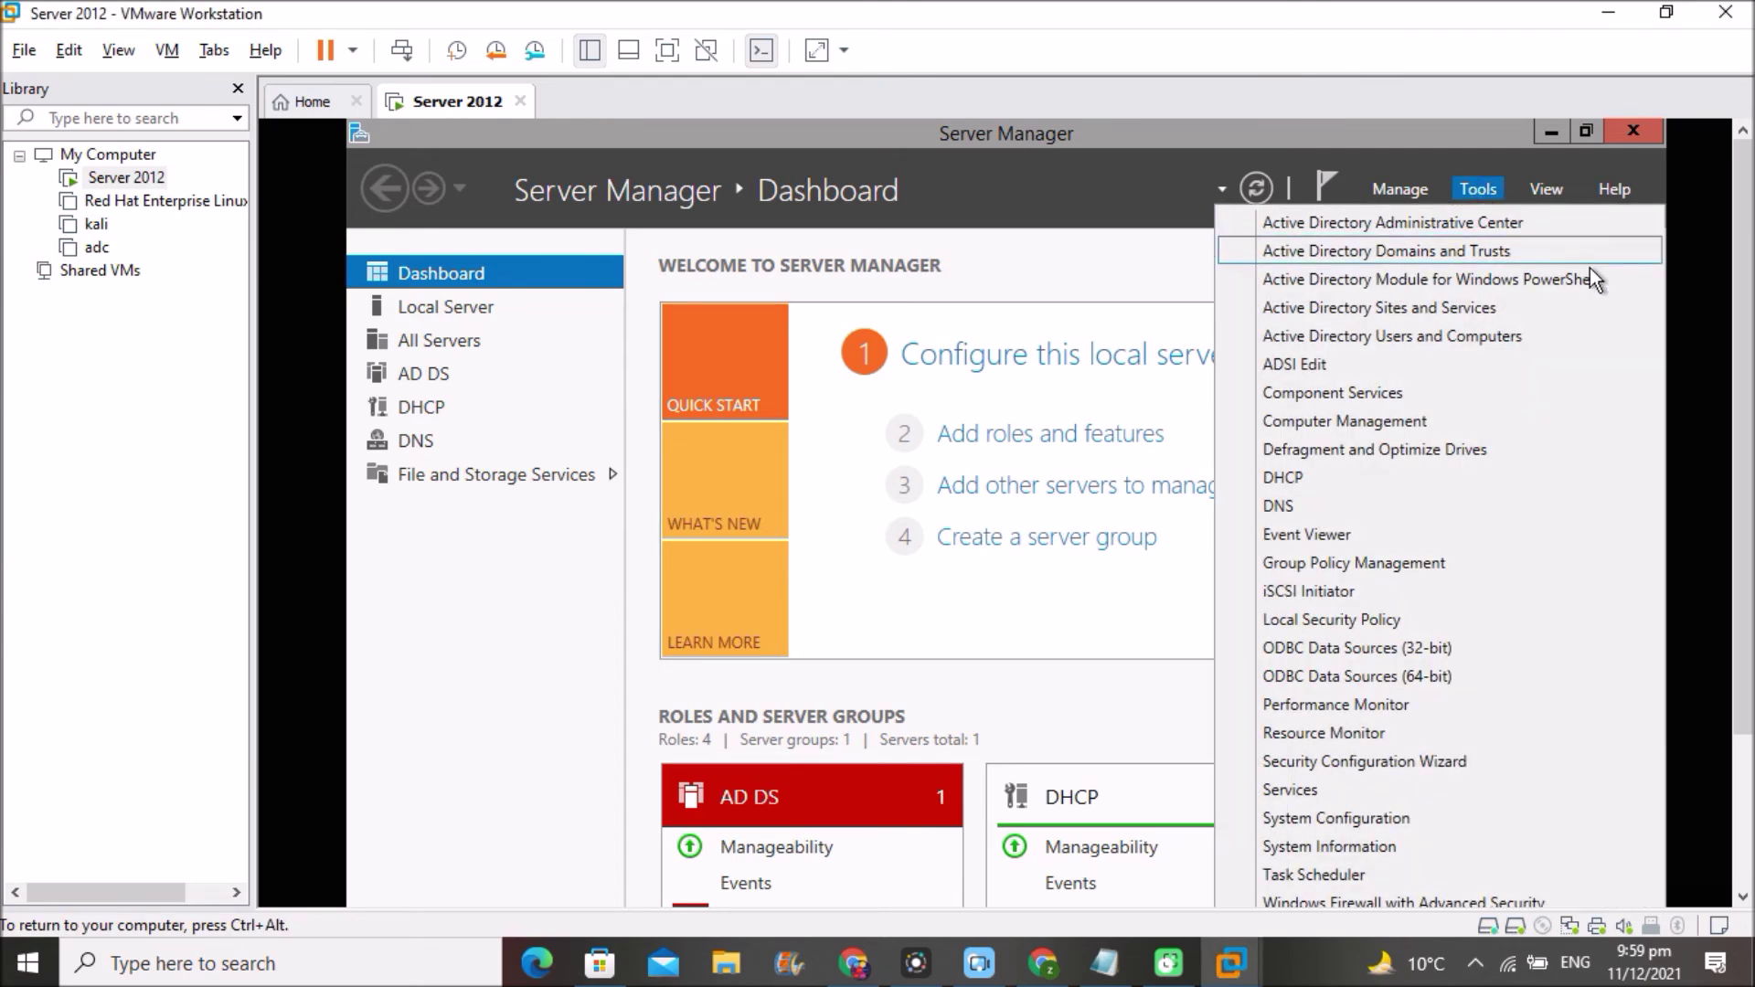
{"action": "left_click", "coordinate": [1564, 819]}
{"action": "key", "text": "Down"}
{"action": "key", "text": "Down"}
{"action": "key", "text": "Down"}
{"action": "key", "text": "Down"}
{"action": "key", "text": "Down"}
{"action": "key", "text": "Down"}
{"action": "key", "text": "Down"}
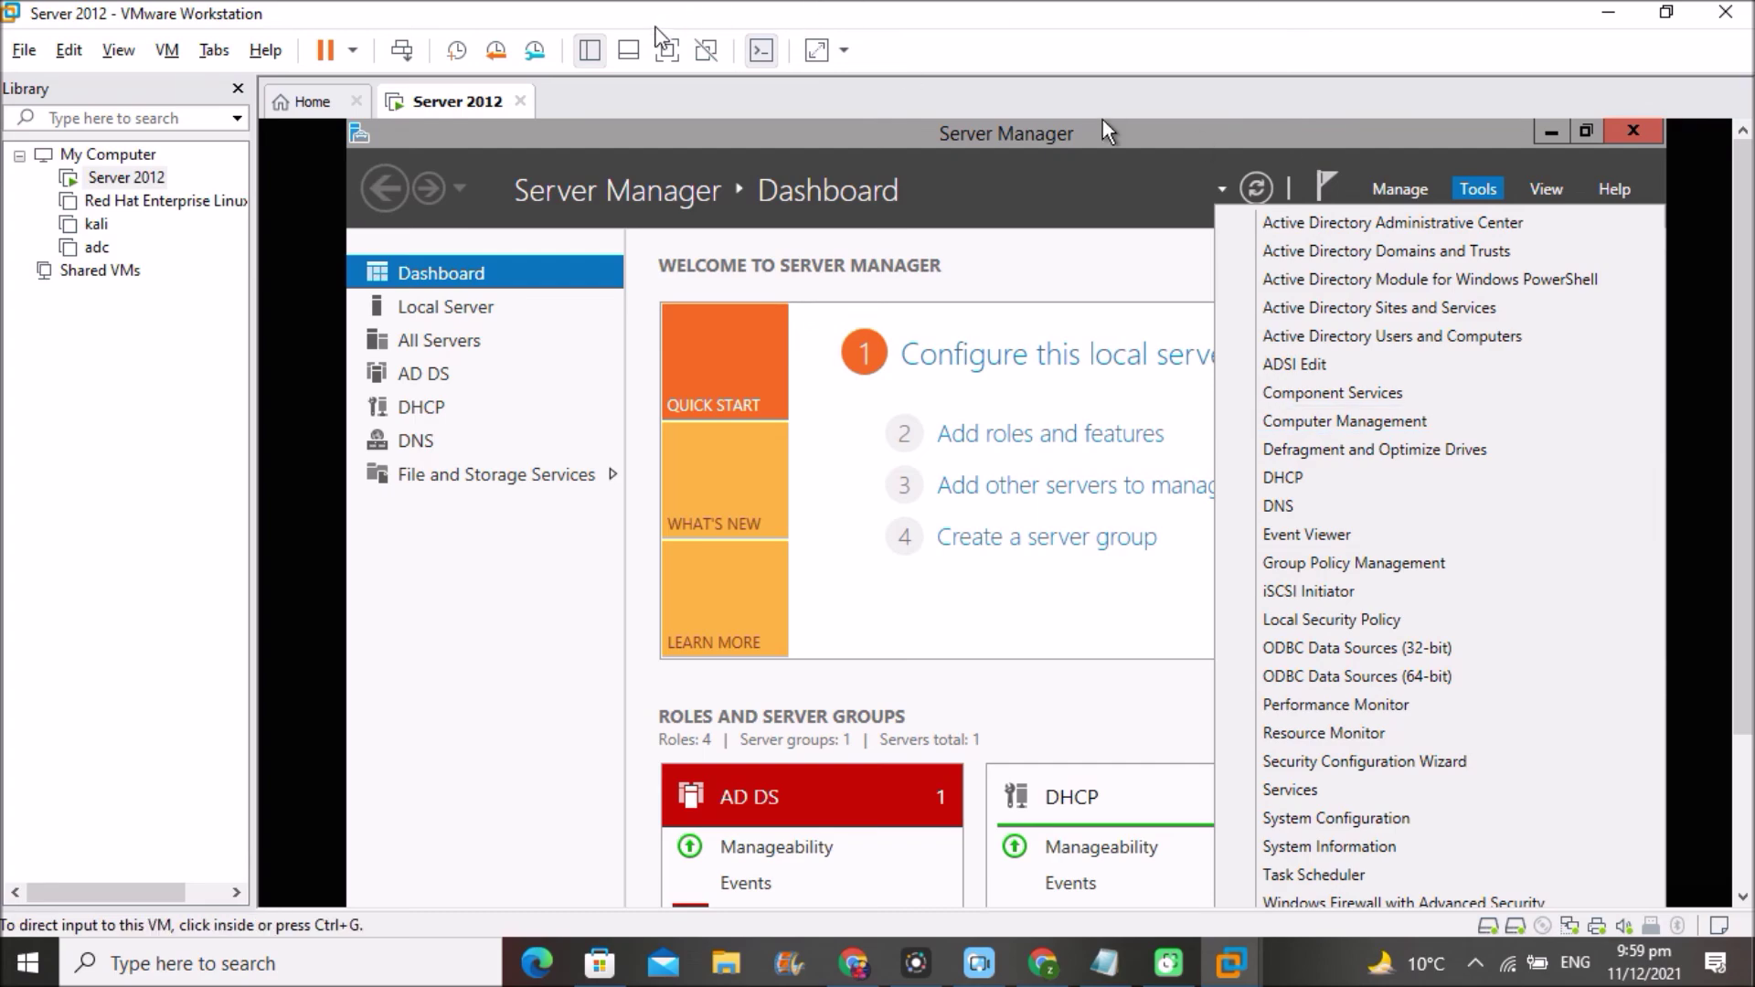
{"action": "left_click", "coordinate": [668, 50]}
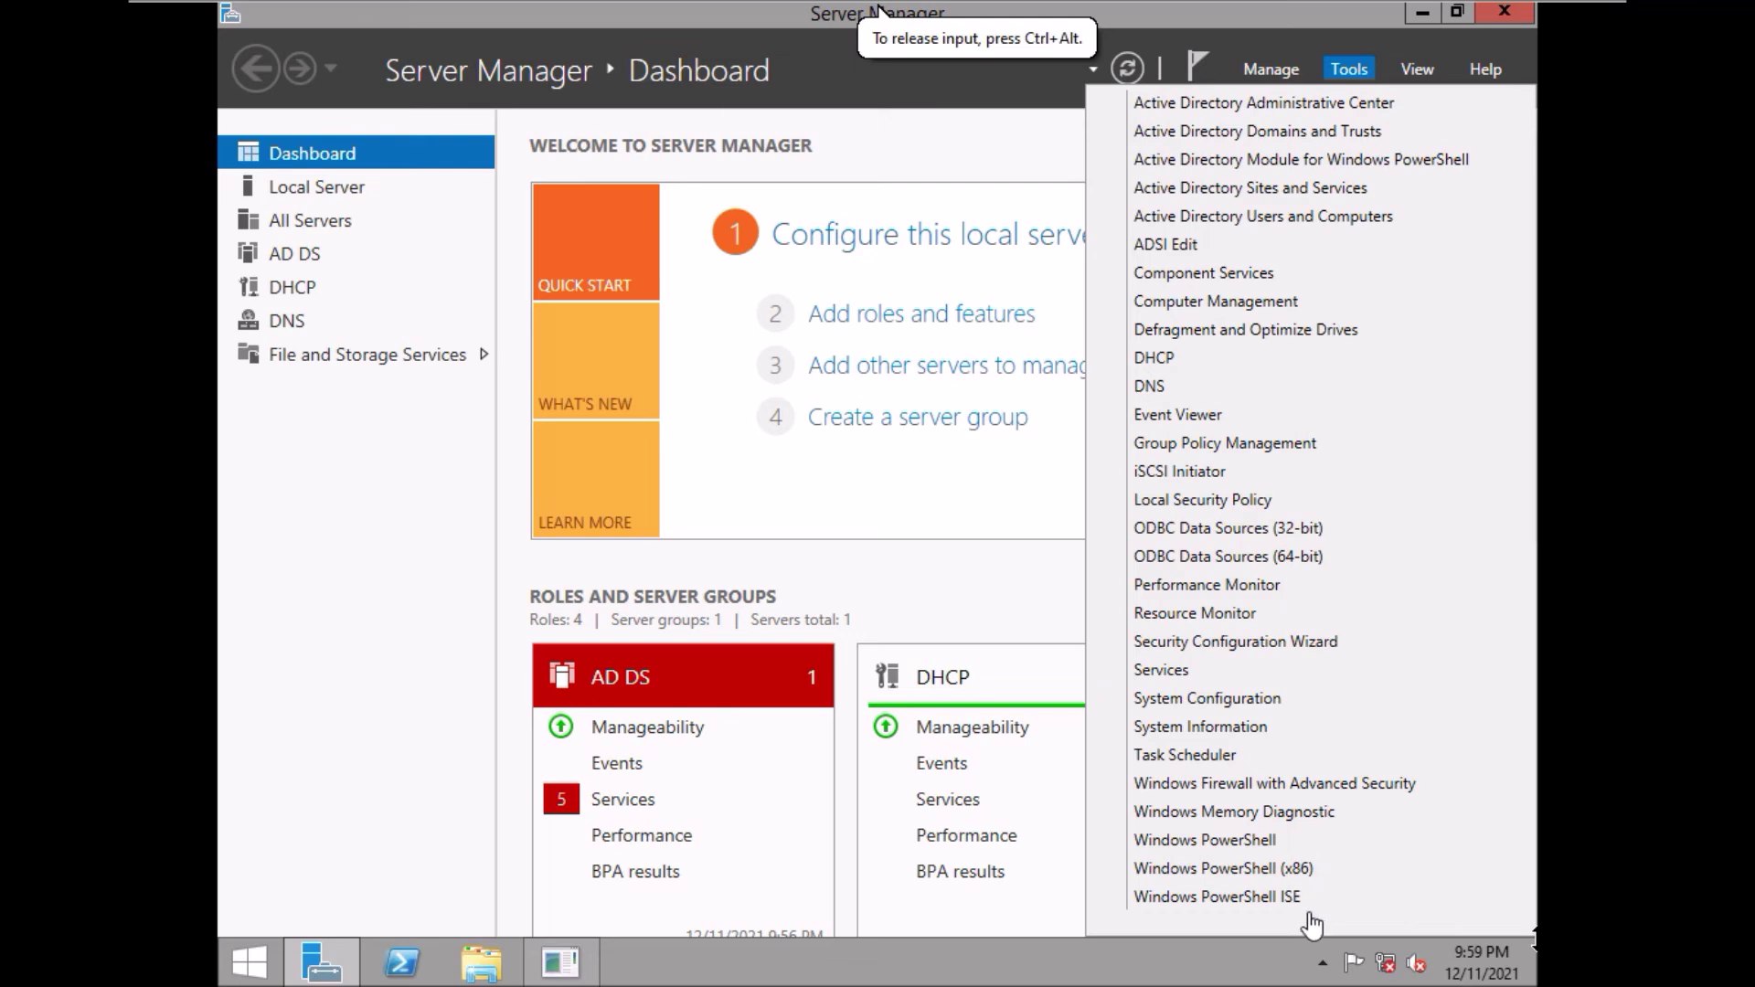
{"action": "scroll", "coordinate": [1309, 920], "scroll_direction": "down", "scroll_amount": 1}
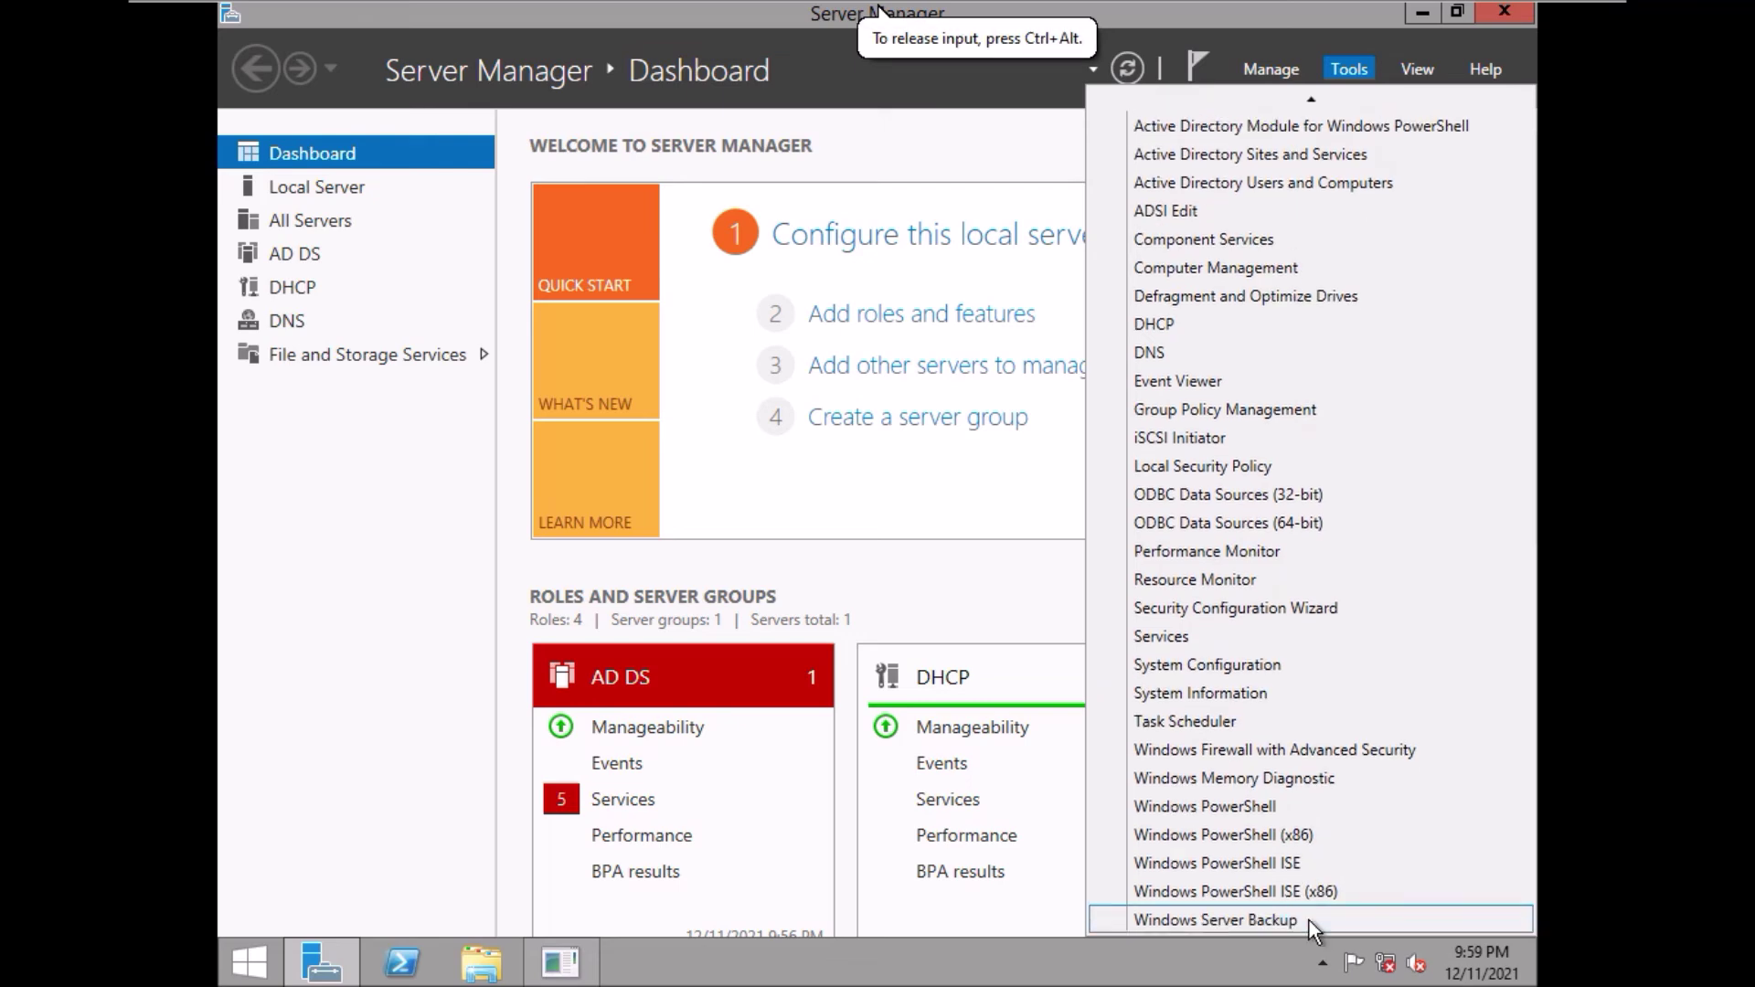
{"action": "left_click", "coordinate": [1223, 919]}
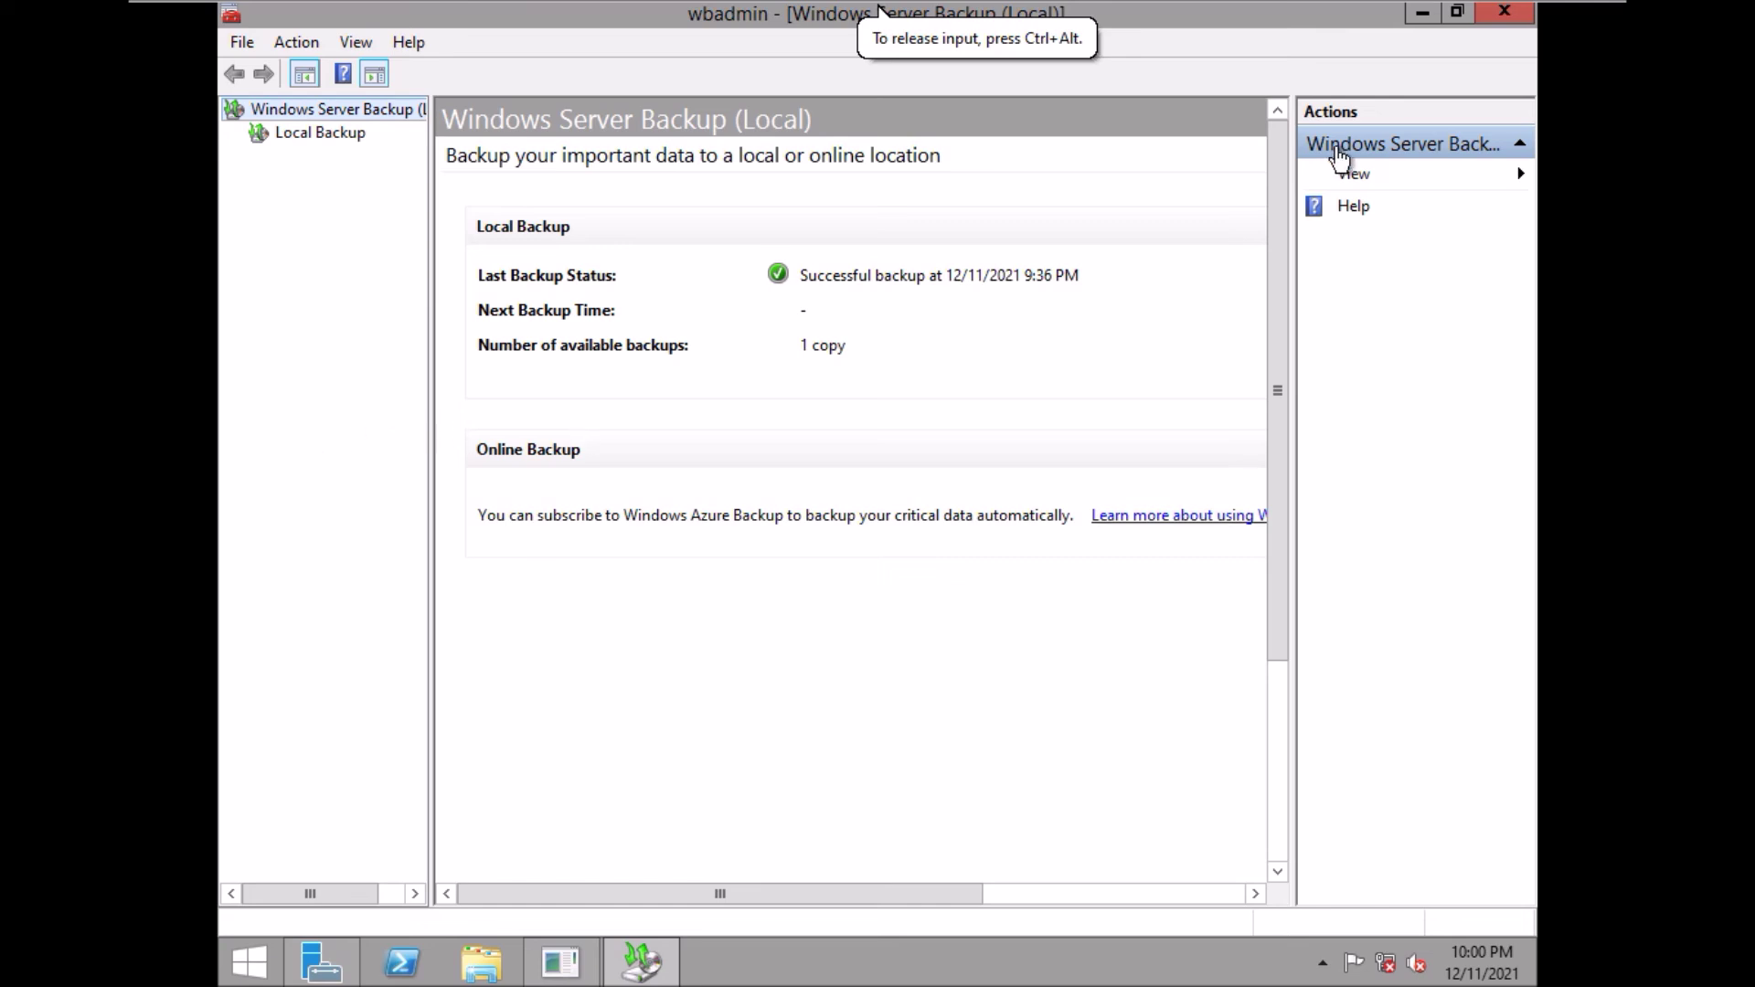
- Select Local Backup and choose Recover... to begin restoring from the existing backup
{"action": "left_click", "coordinate": [322, 137]}
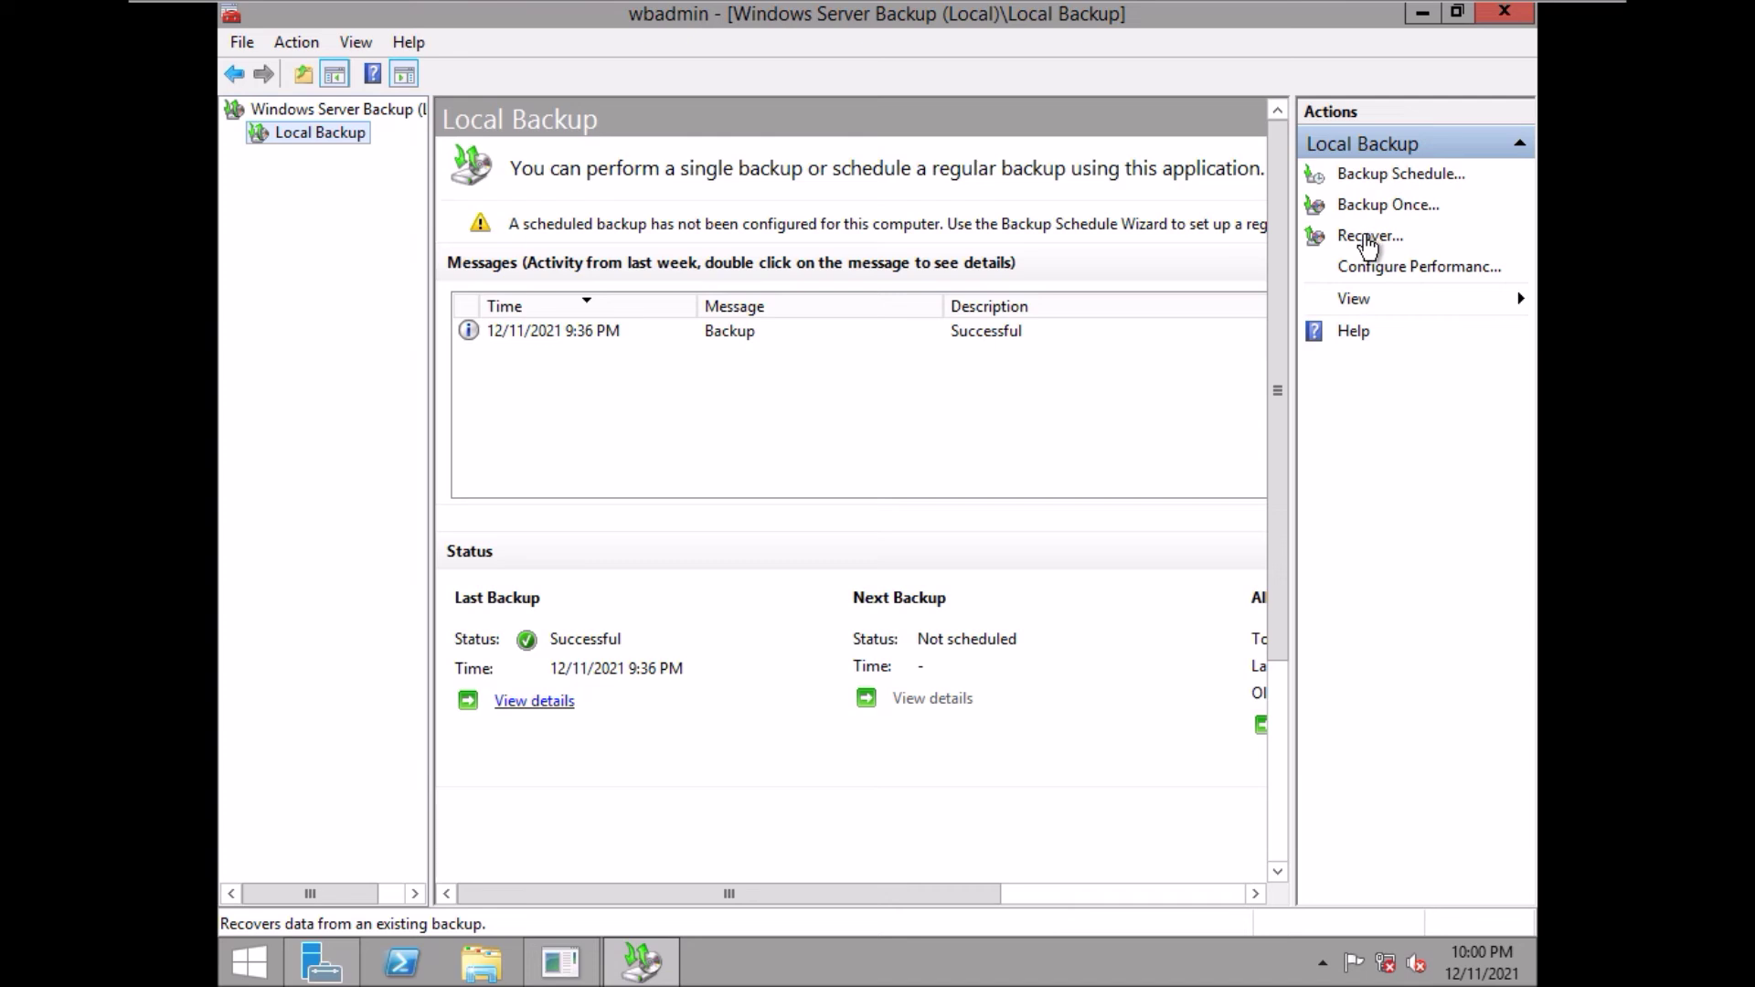
{"action": "left_click", "coordinate": [1369, 240]}
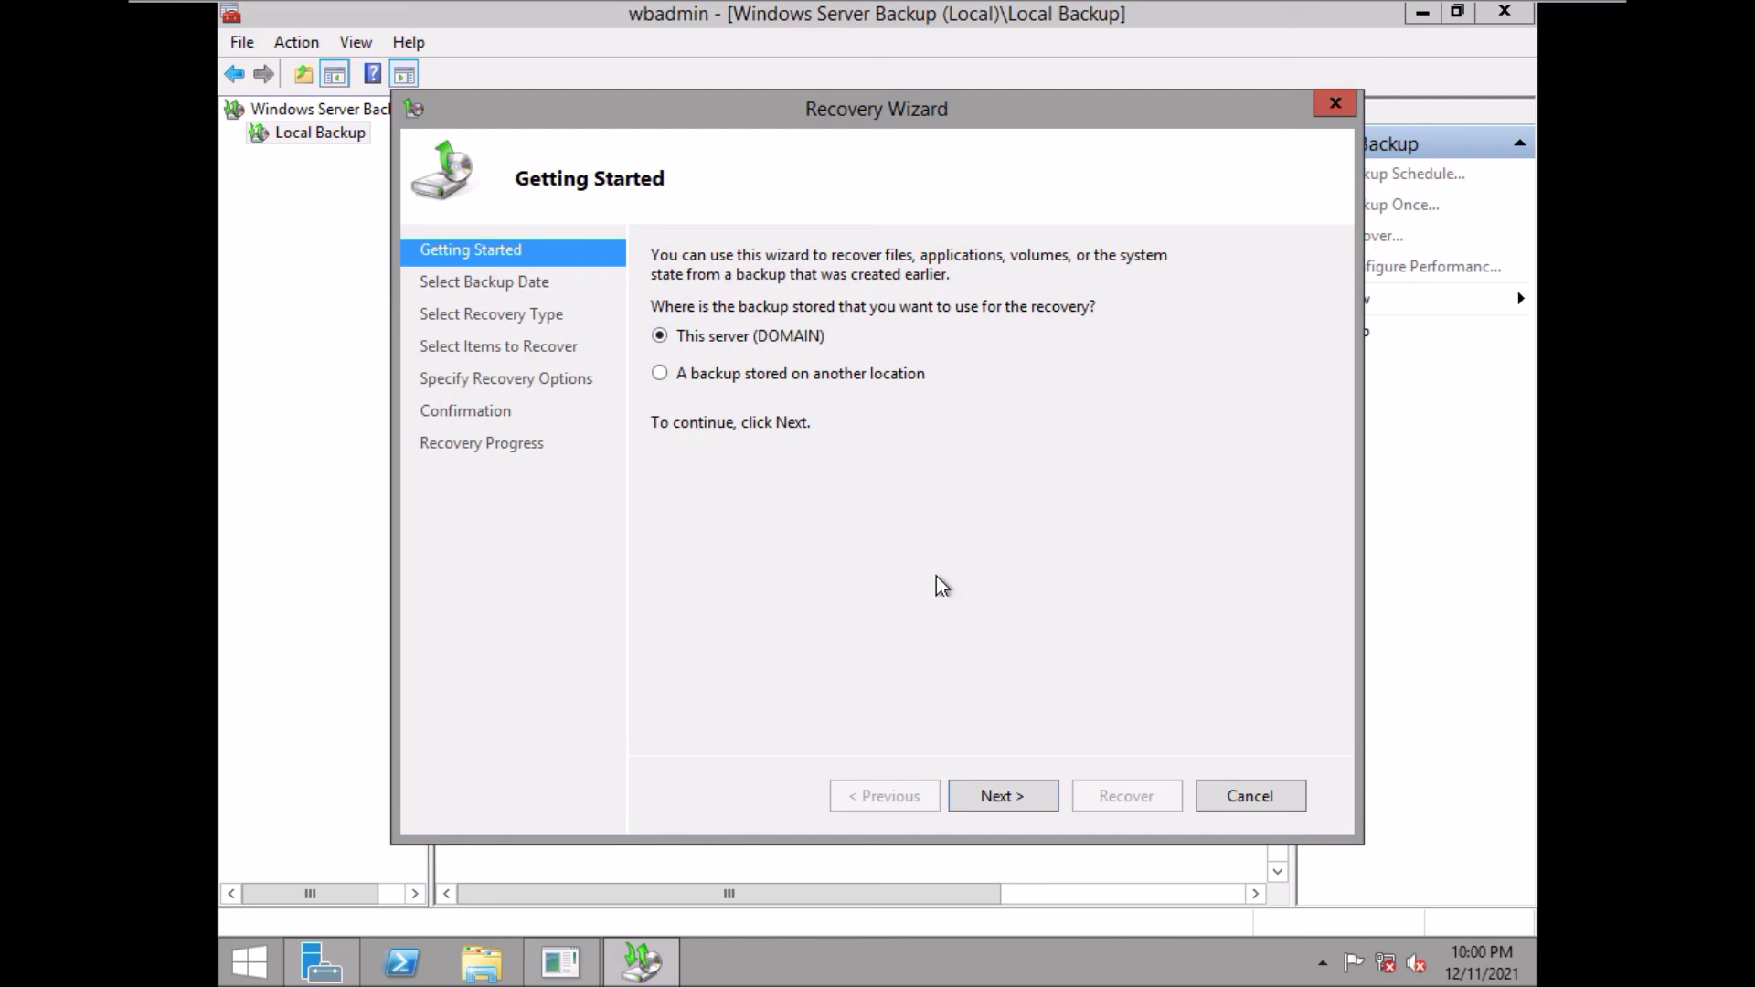
- Keep This server and the 12/11/2021 9:36 PM backup, and select System state recovery
{"action": "left_click", "coordinate": [996, 796]}
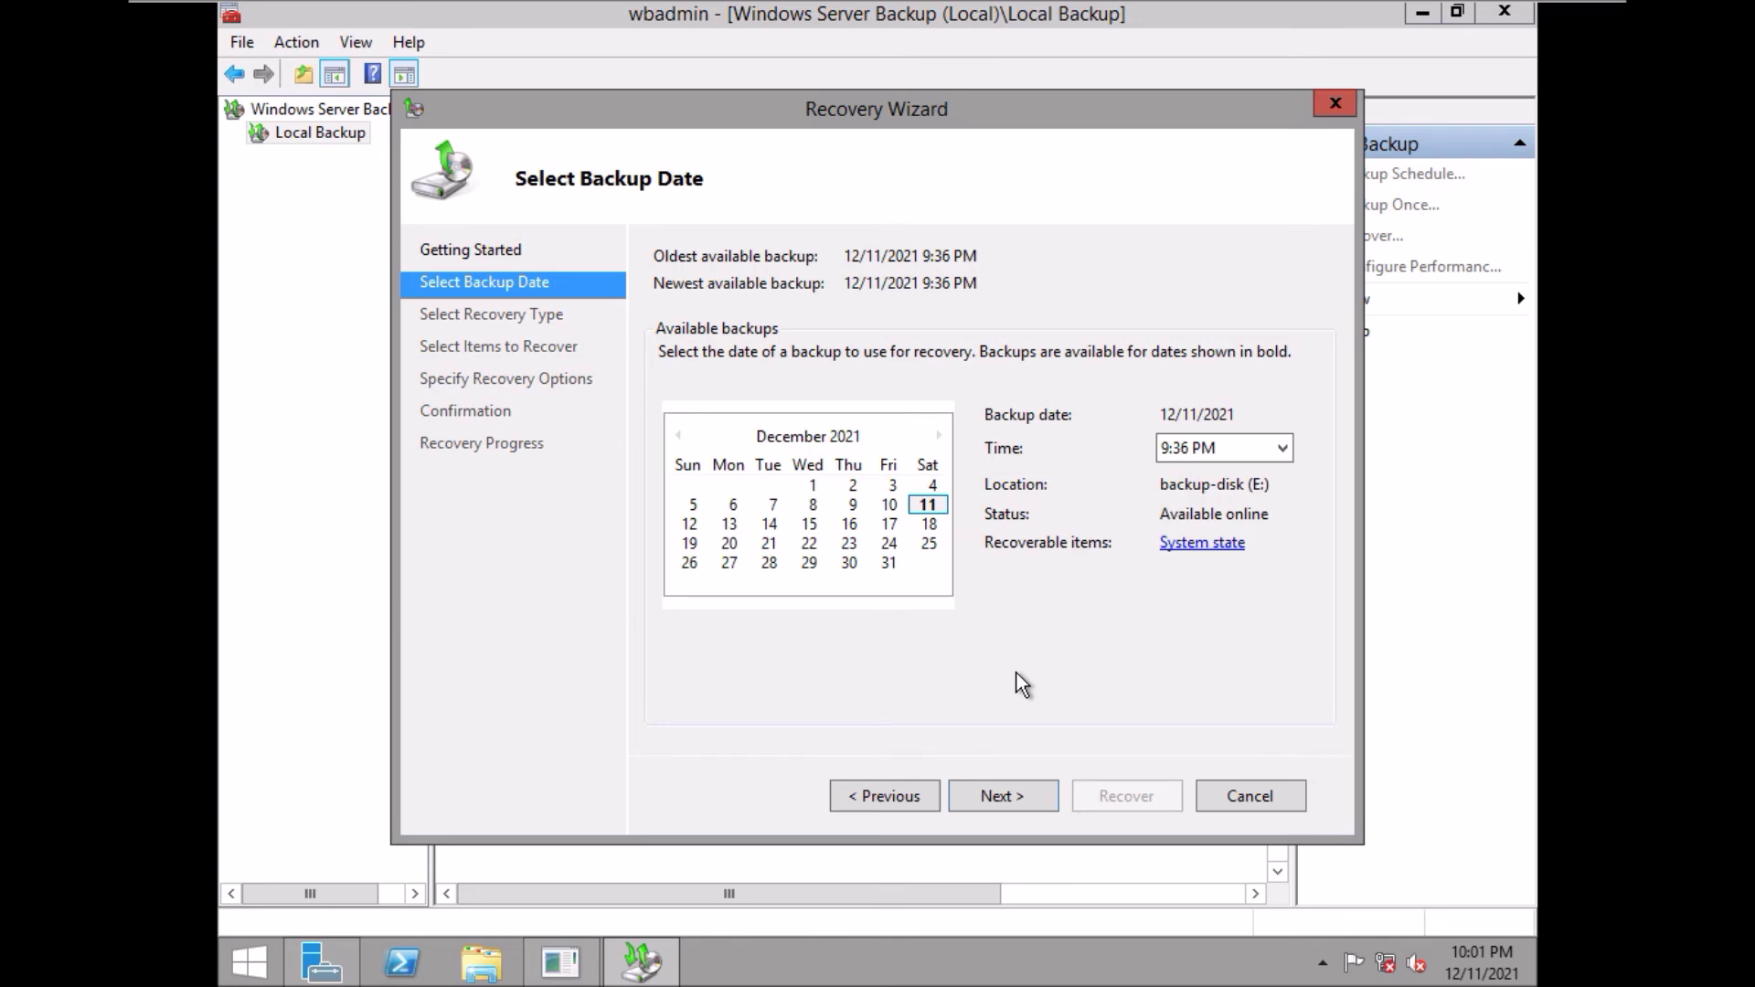
{"action": "left_click", "coordinate": [993, 797]}
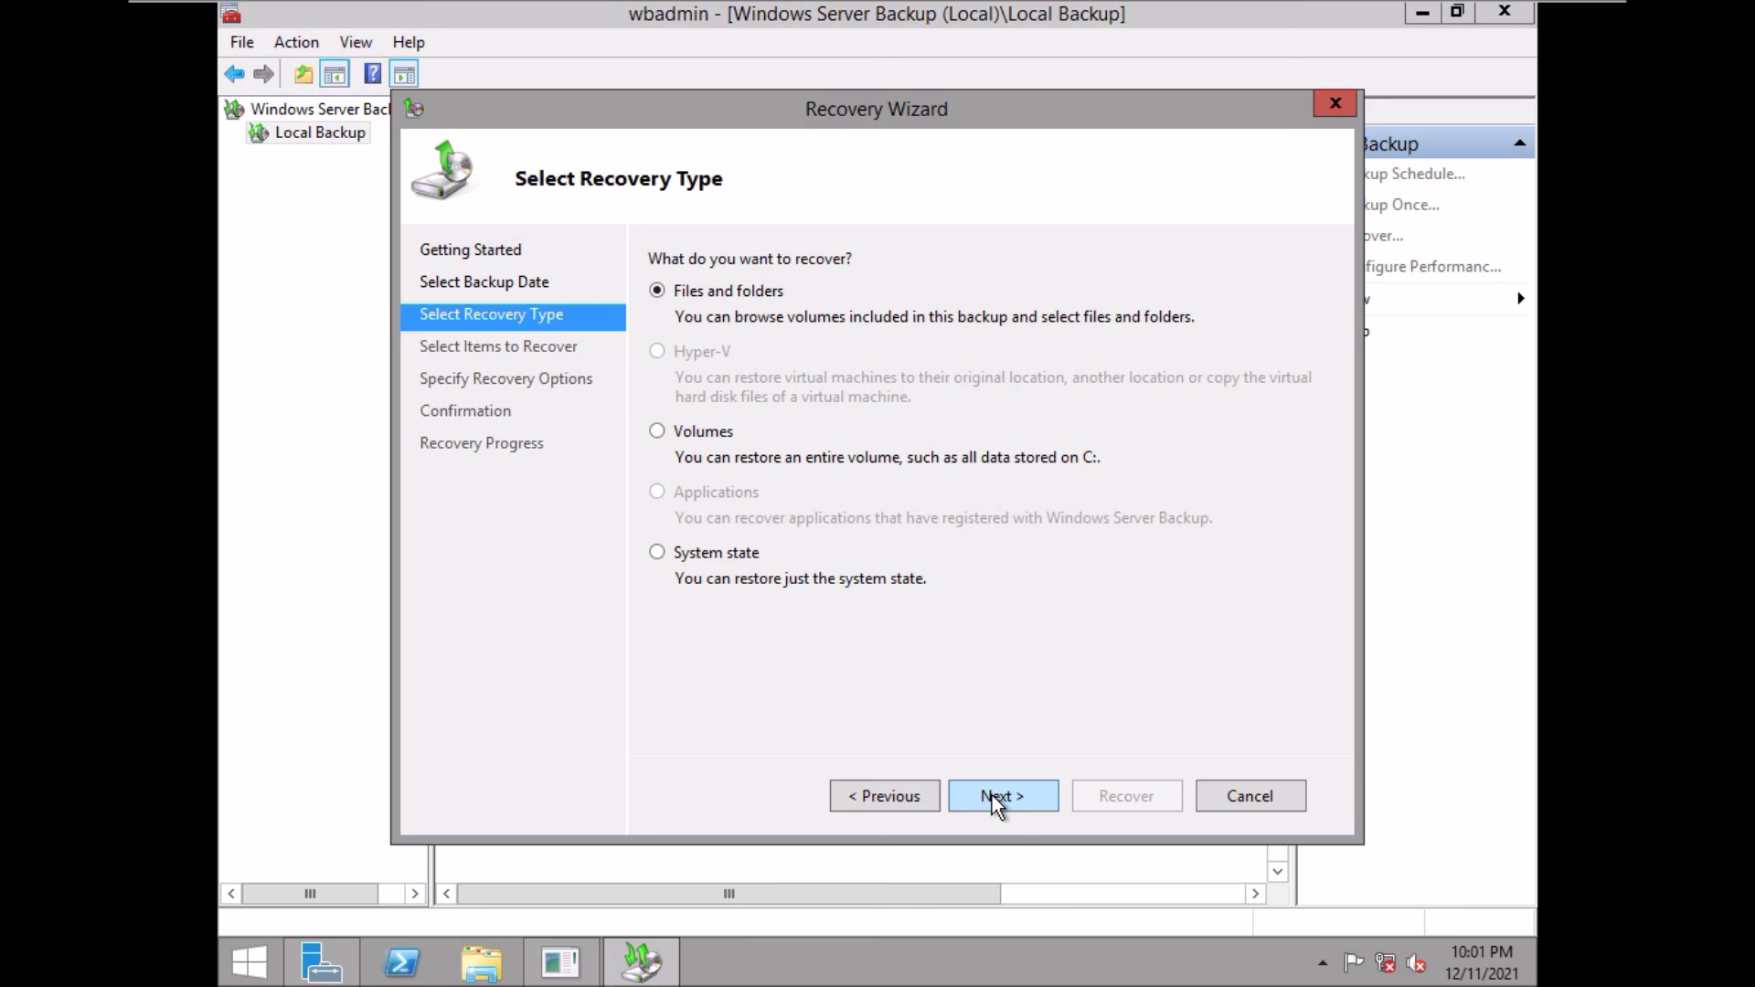
{"action": "left_click", "coordinate": [658, 552]}
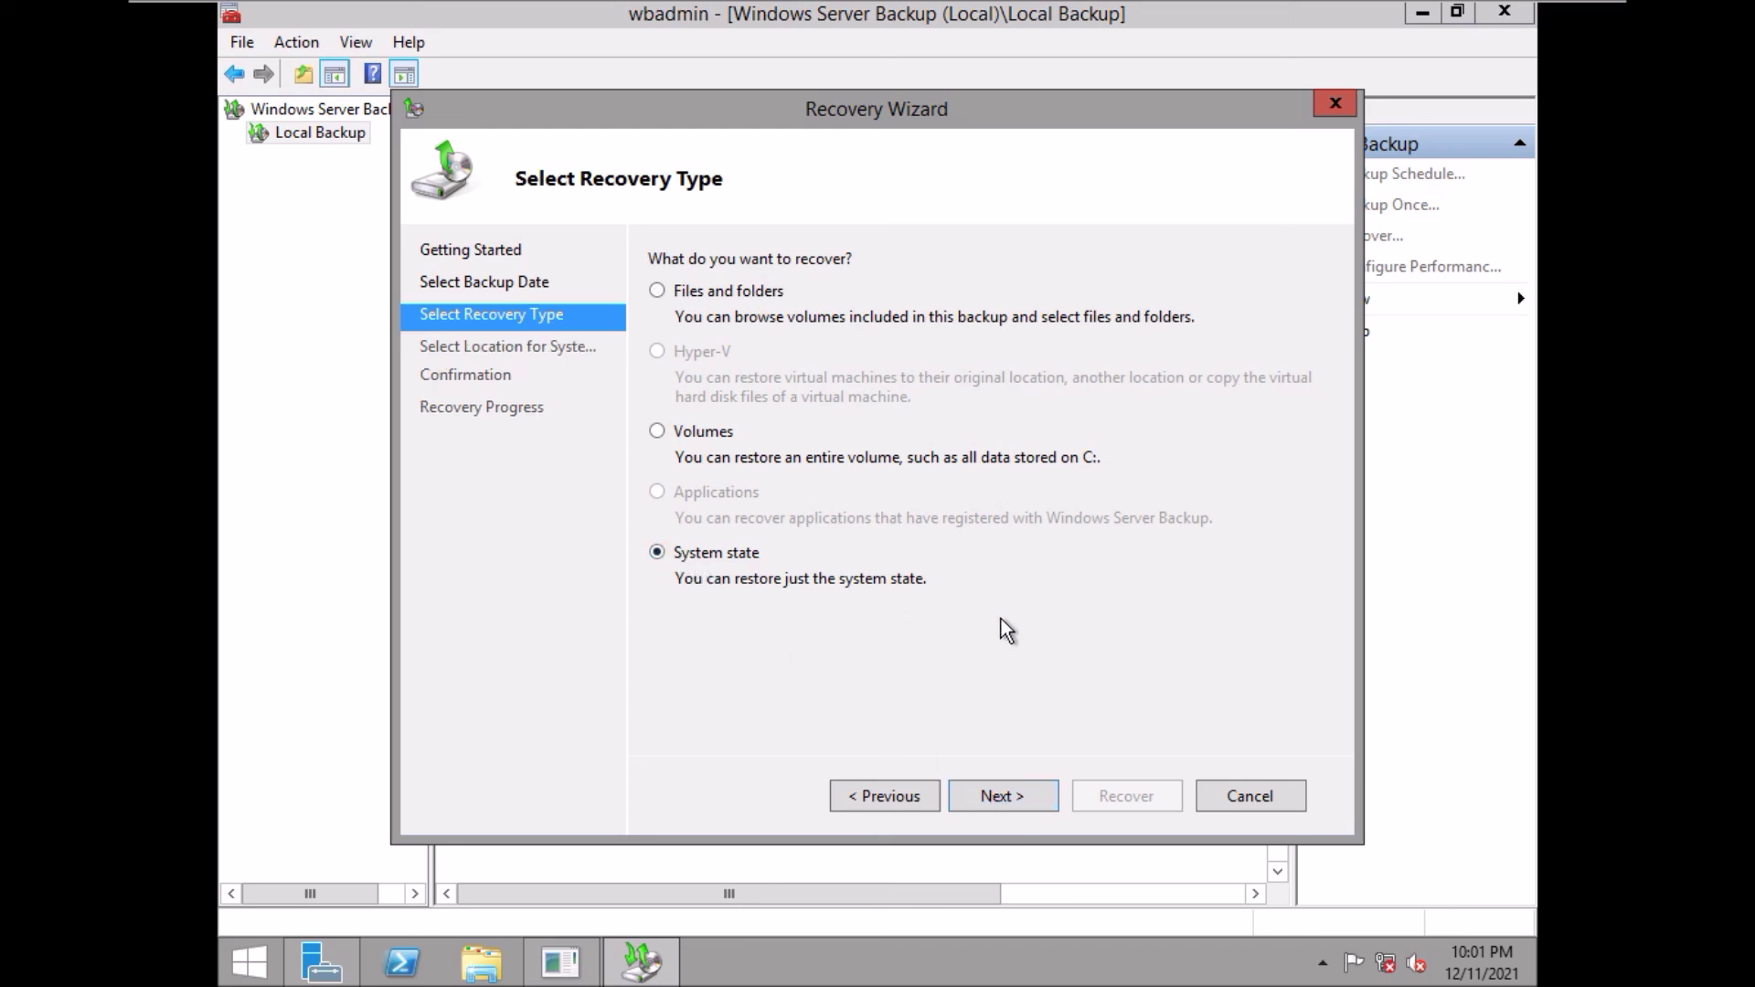
- Restore to the original location with authoritative Active Directory restore ticked, accepting the re-sync note
{"action": "left_click", "coordinate": [992, 792]}
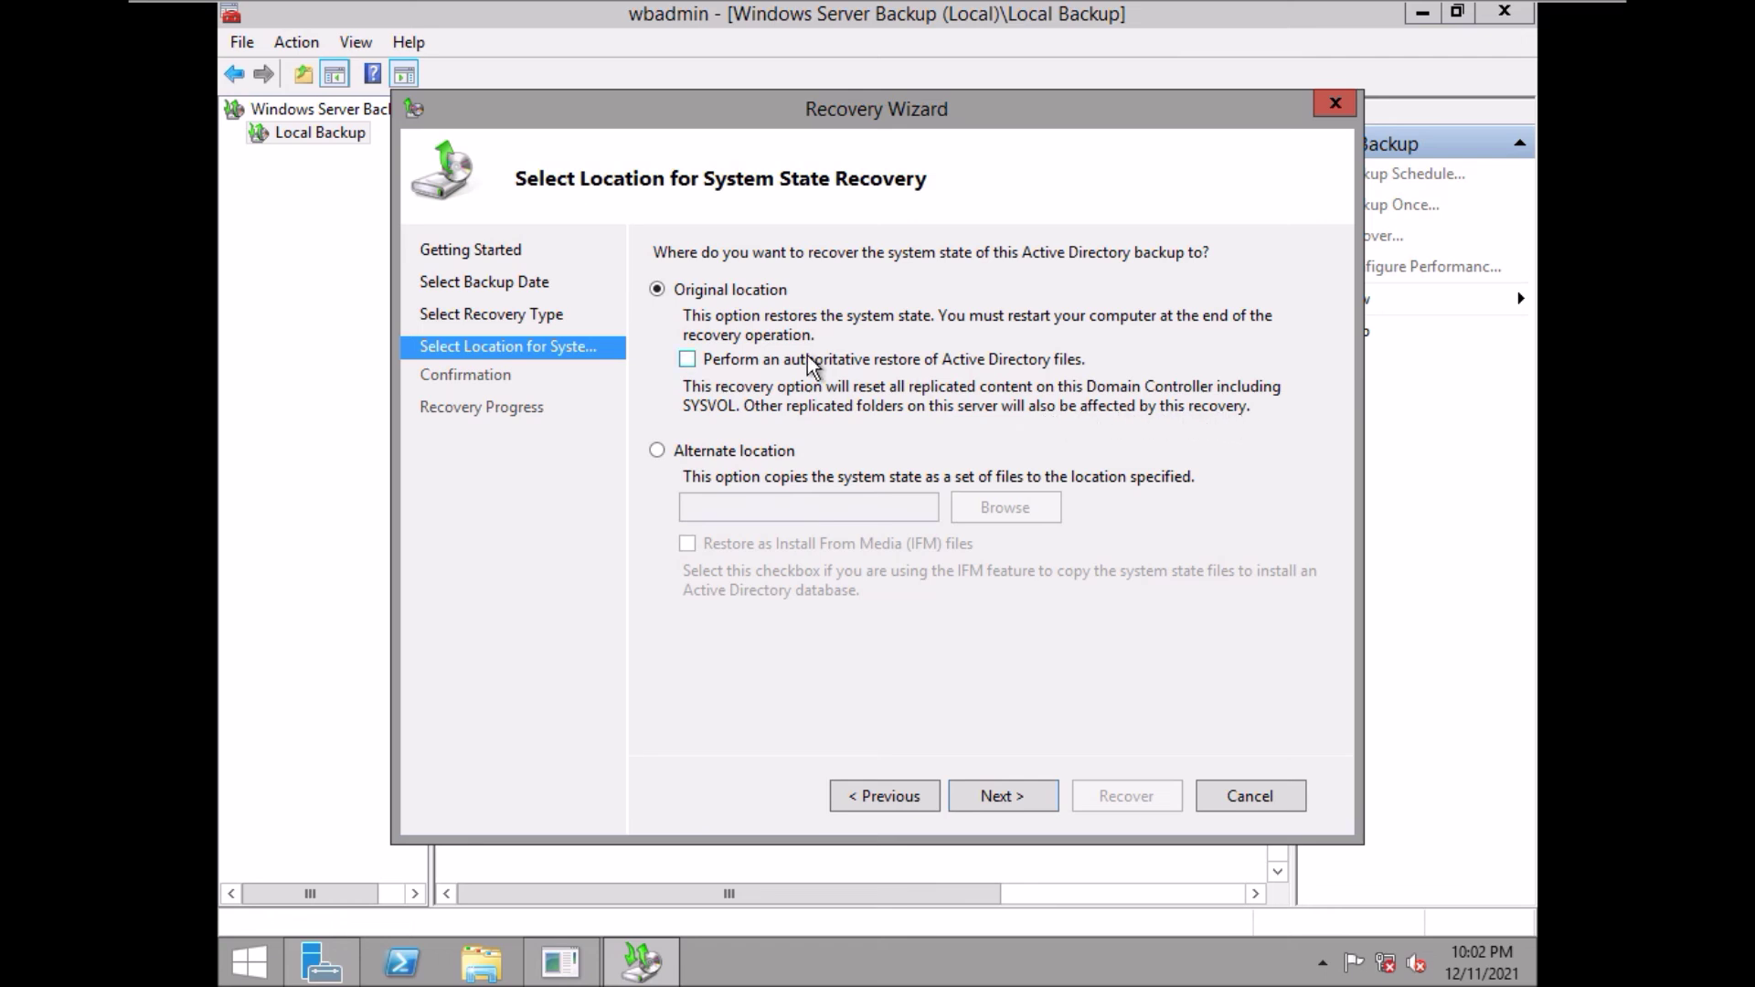
{"action": "left_click", "coordinate": [688, 360]}
{"action": "left_click", "coordinate": [1003, 795]}
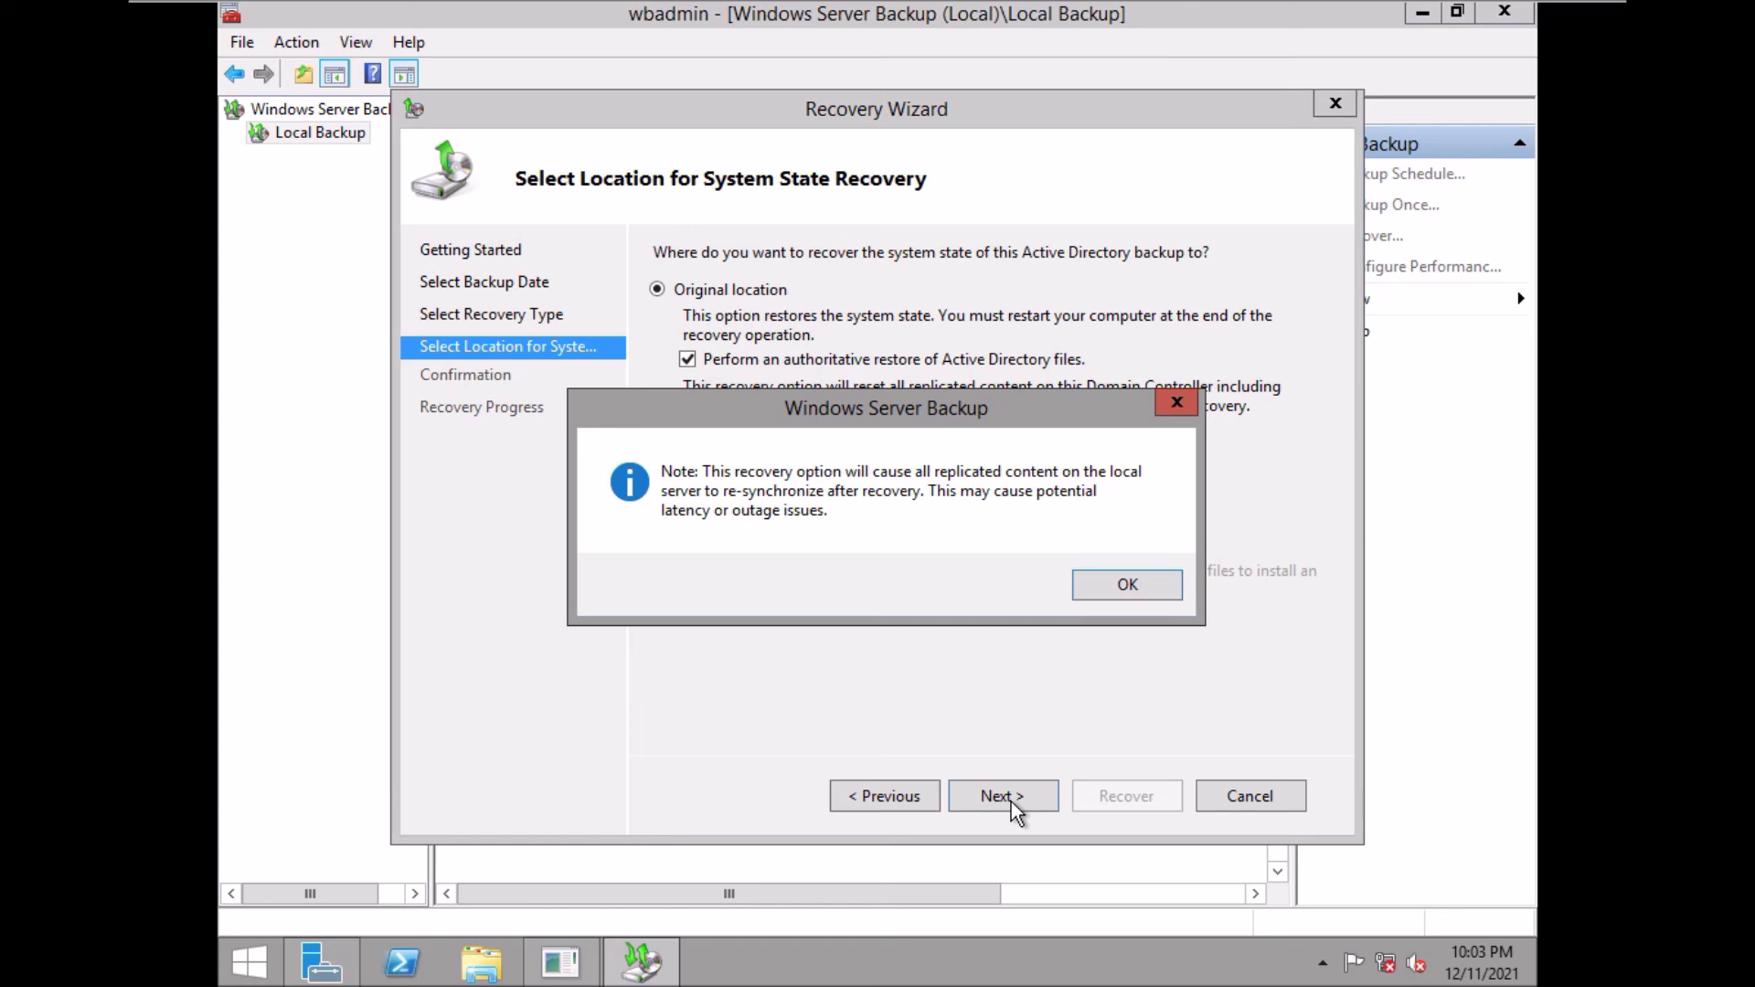
{"action": "left_click", "coordinate": [1130, 585]}
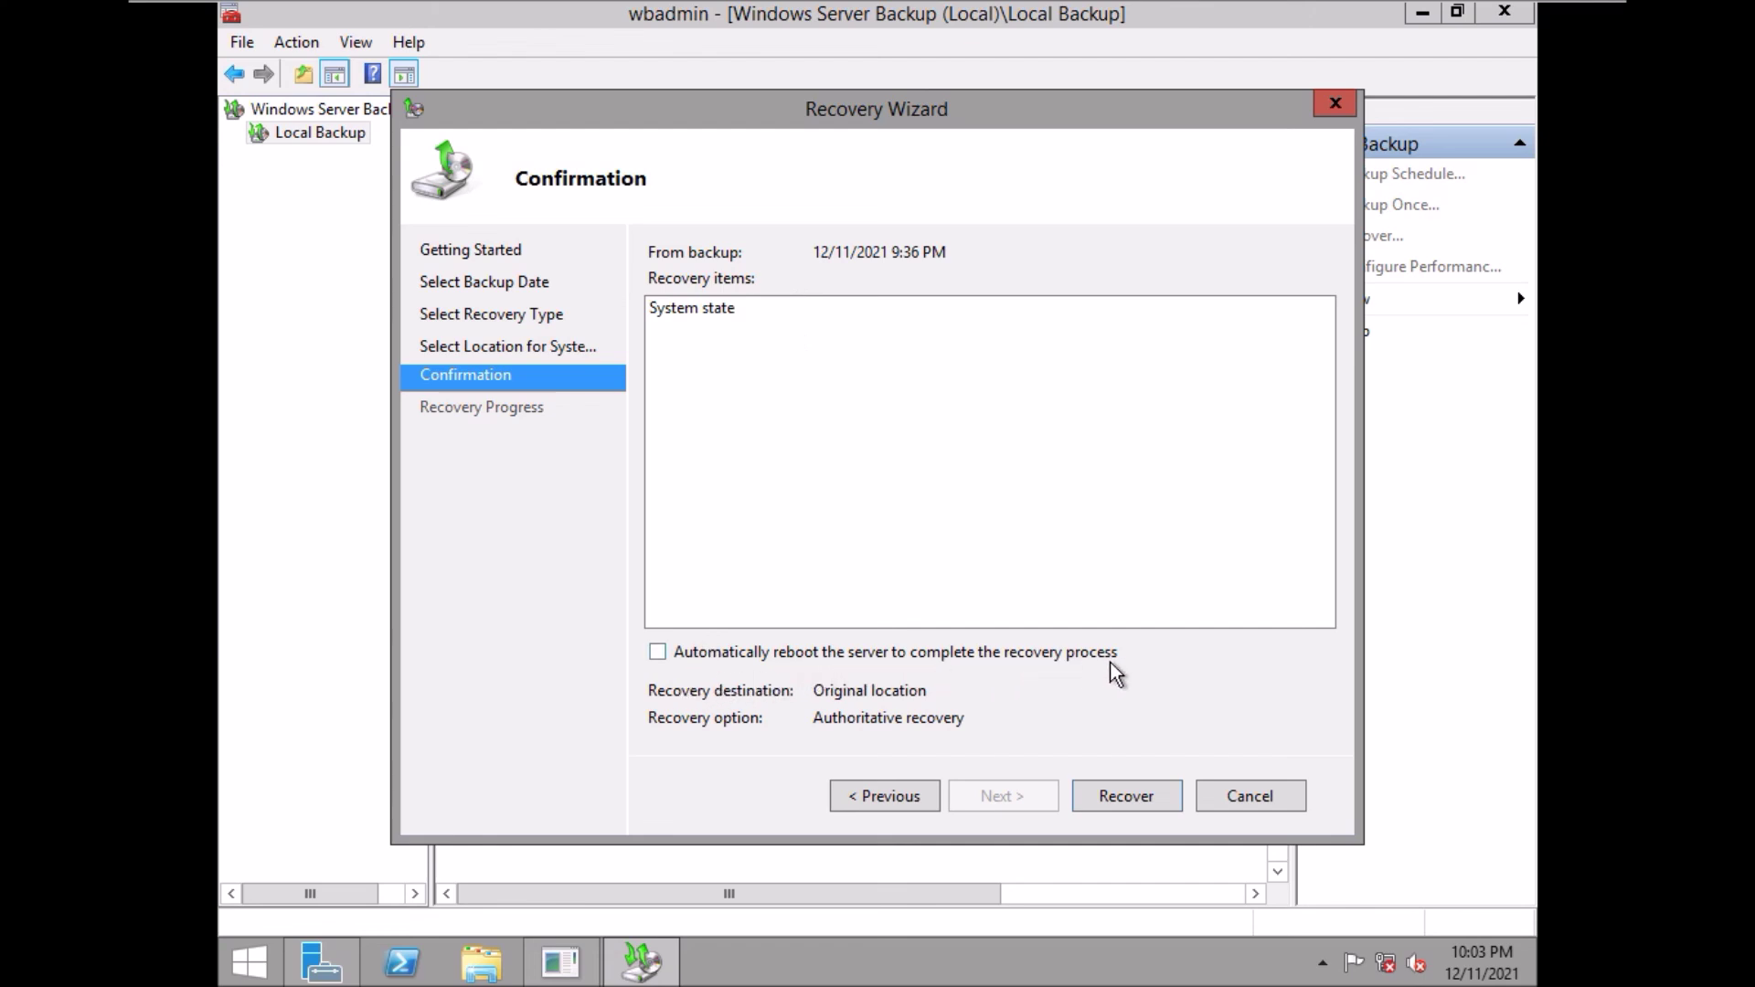
- Enable automatic server reboot, start the system state recovery, and confirm it with Yes
{"action": "left_click", "coordinate": [657, 652]}
{"action": "left_click", "coordinate": [1115, 797]}
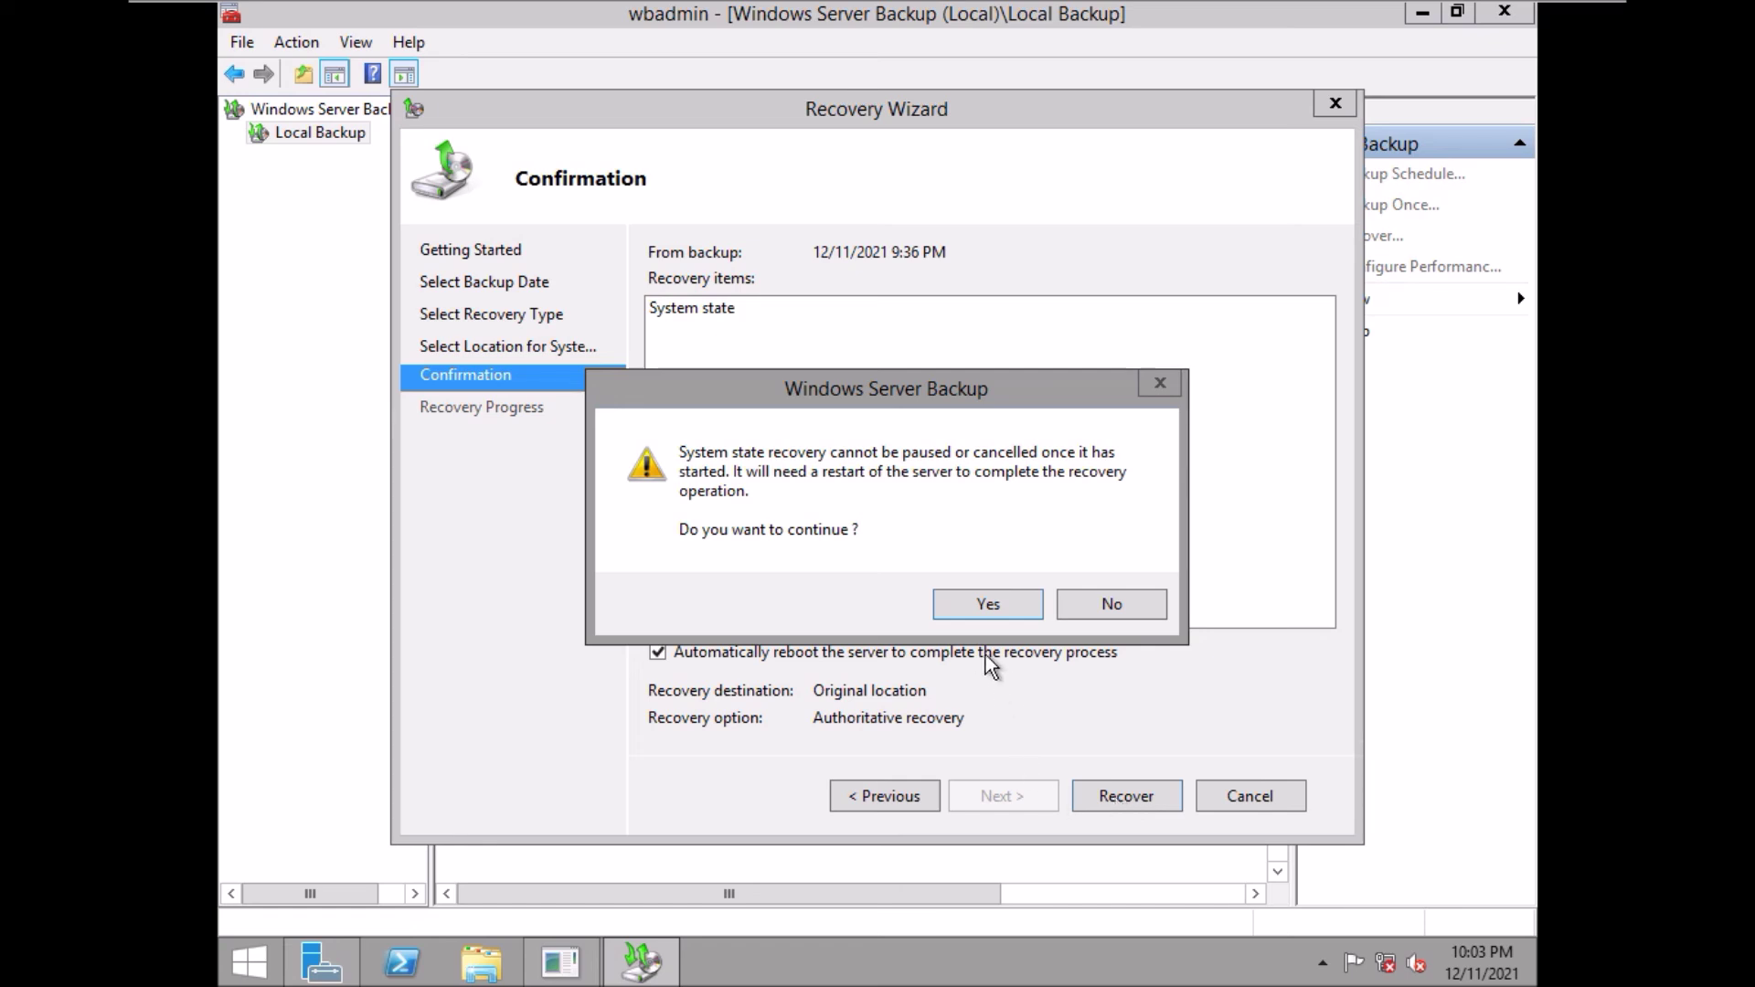
{"action": "left_click", "coordinate": [988, 608]}
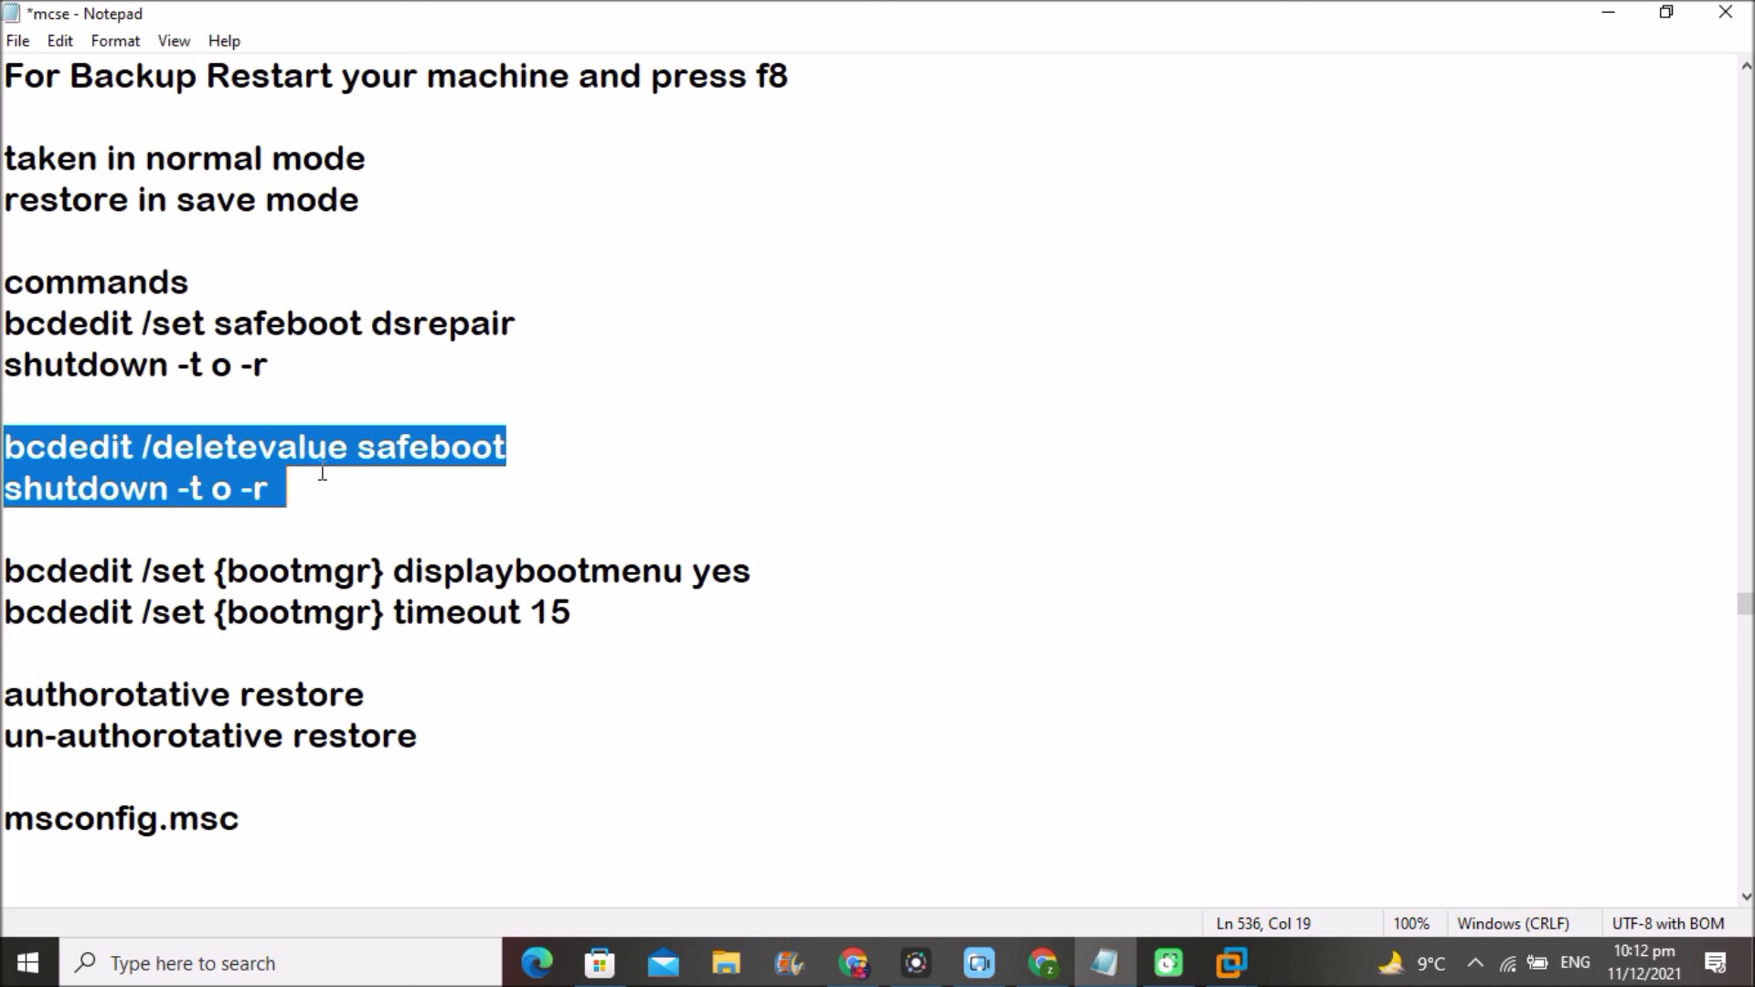
- Hide the notes and bring the rebooting Server 2012 VM window back into view
{"action": "left_click", "coordinate": [1614, 11]}
{"action": "left_click", "coordinate": [1000, 479]}
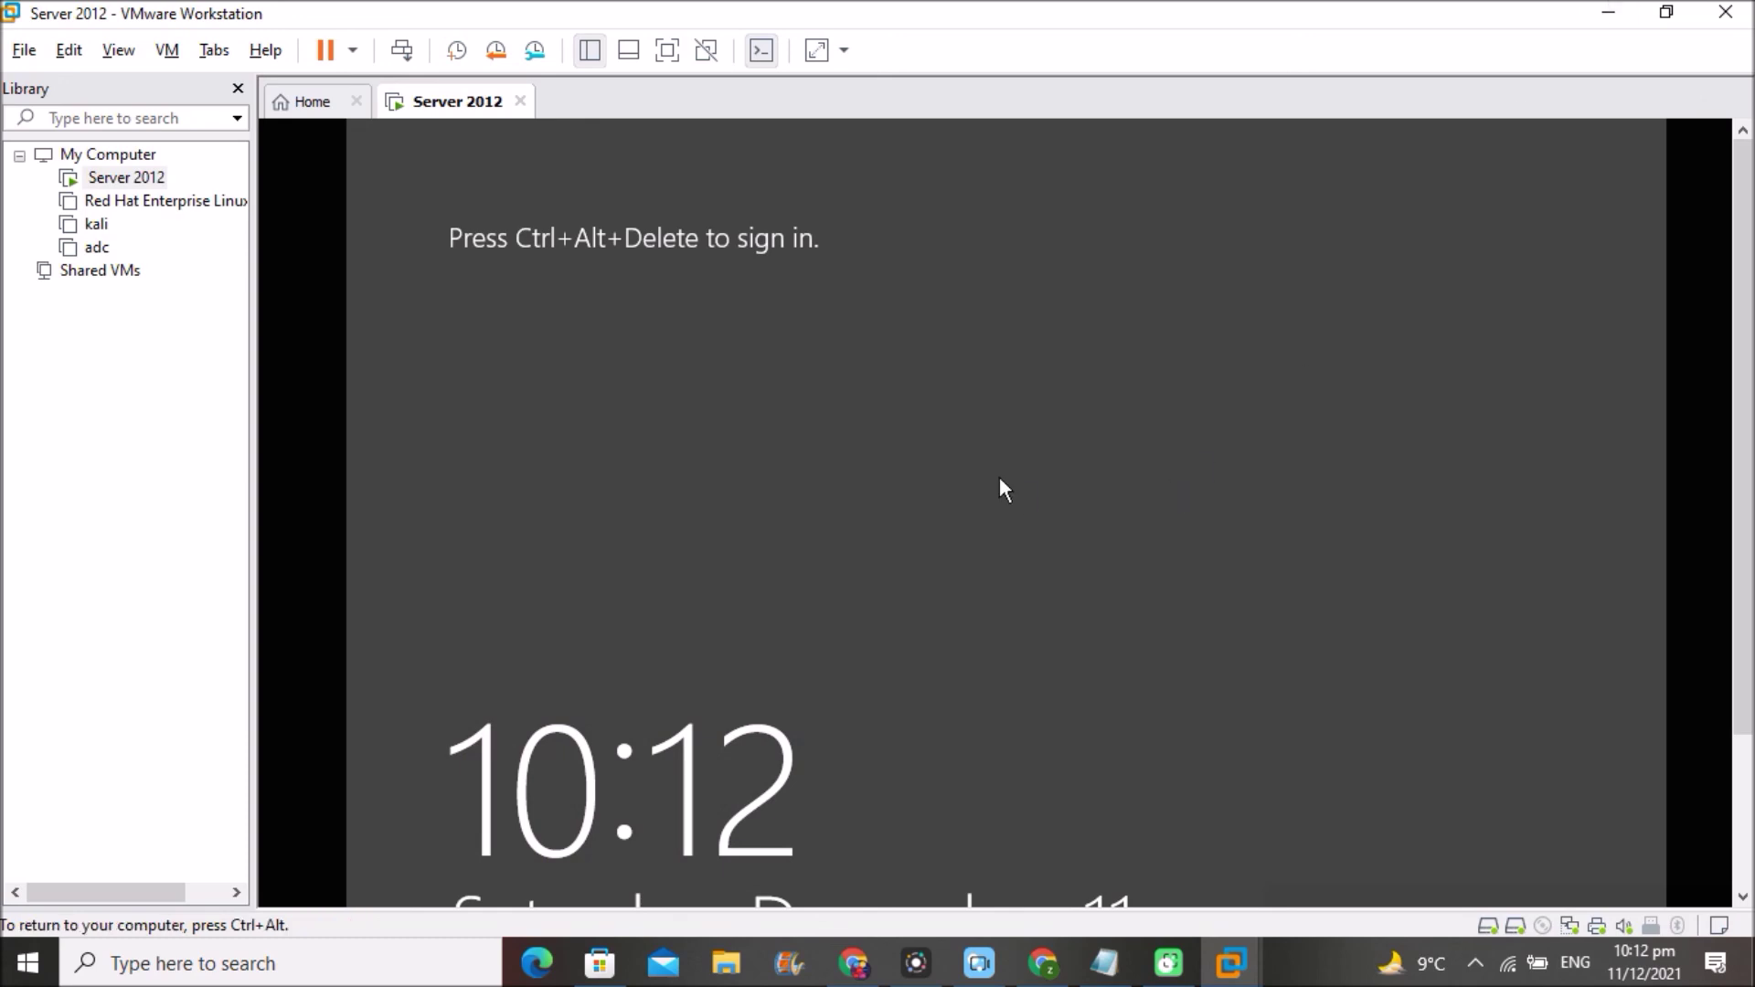
- Sign in via Other user with the administrator account and its password
{"action": "key", "text": "ctrl+alt+Delete"}
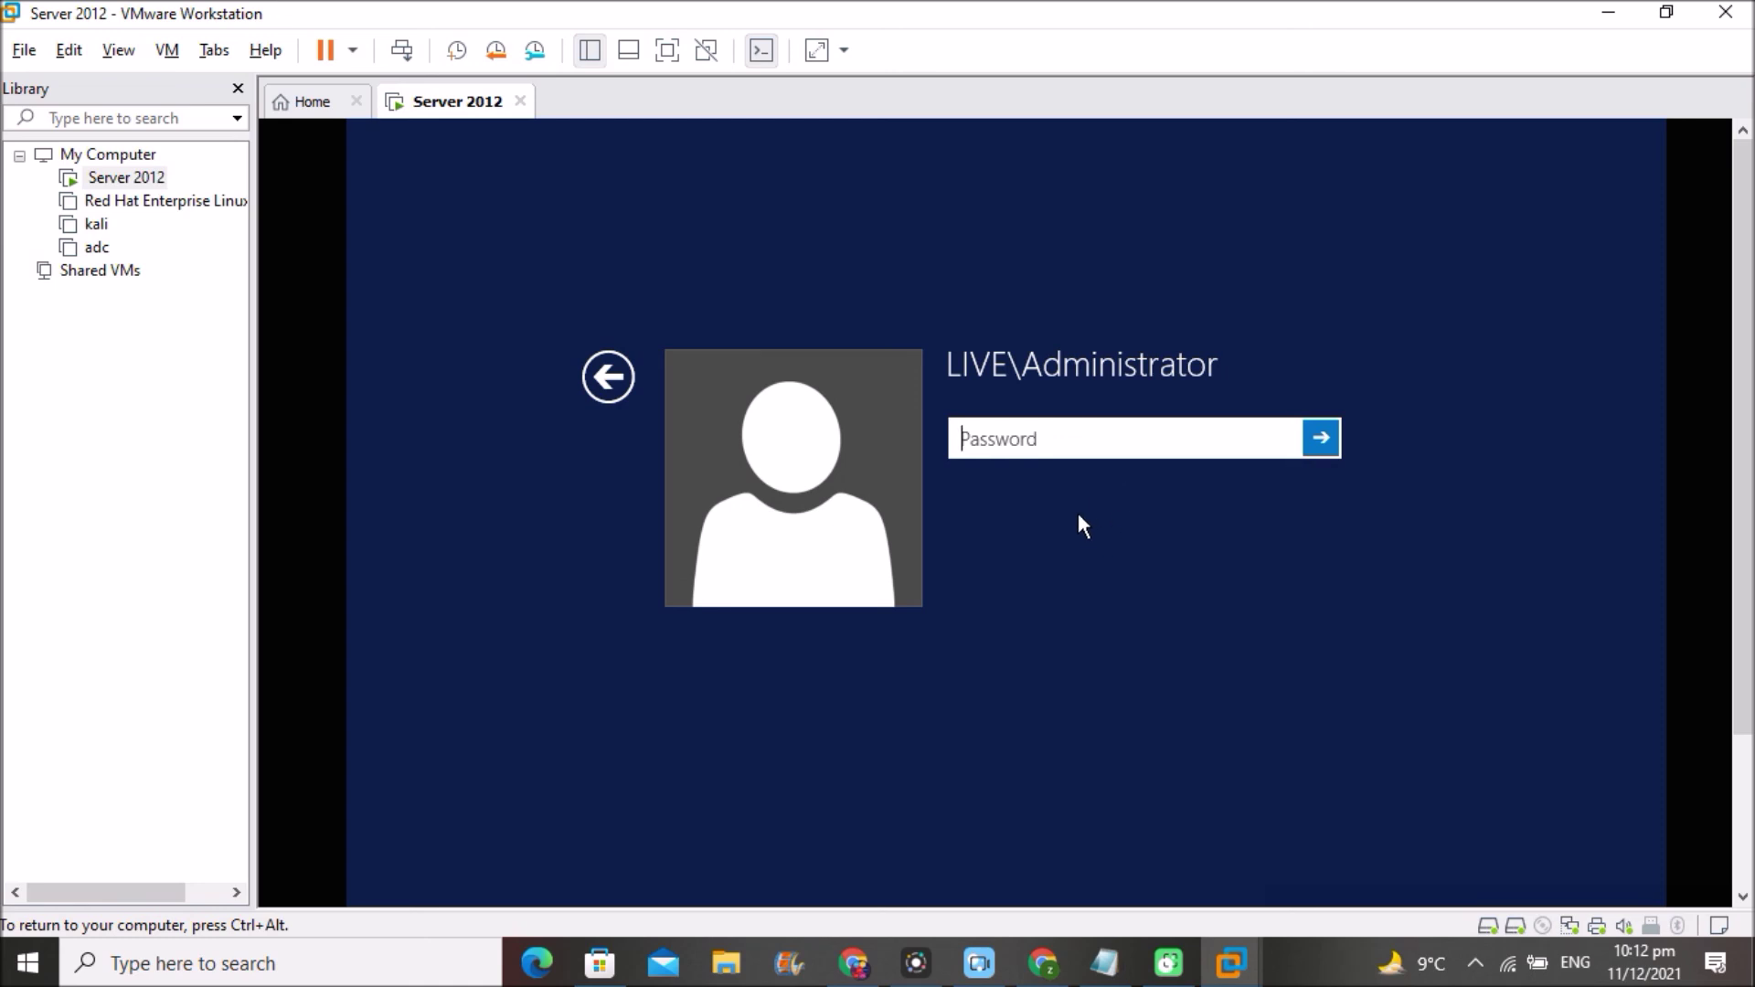
{"action": "left_click", "coordinate": [609, 379]}
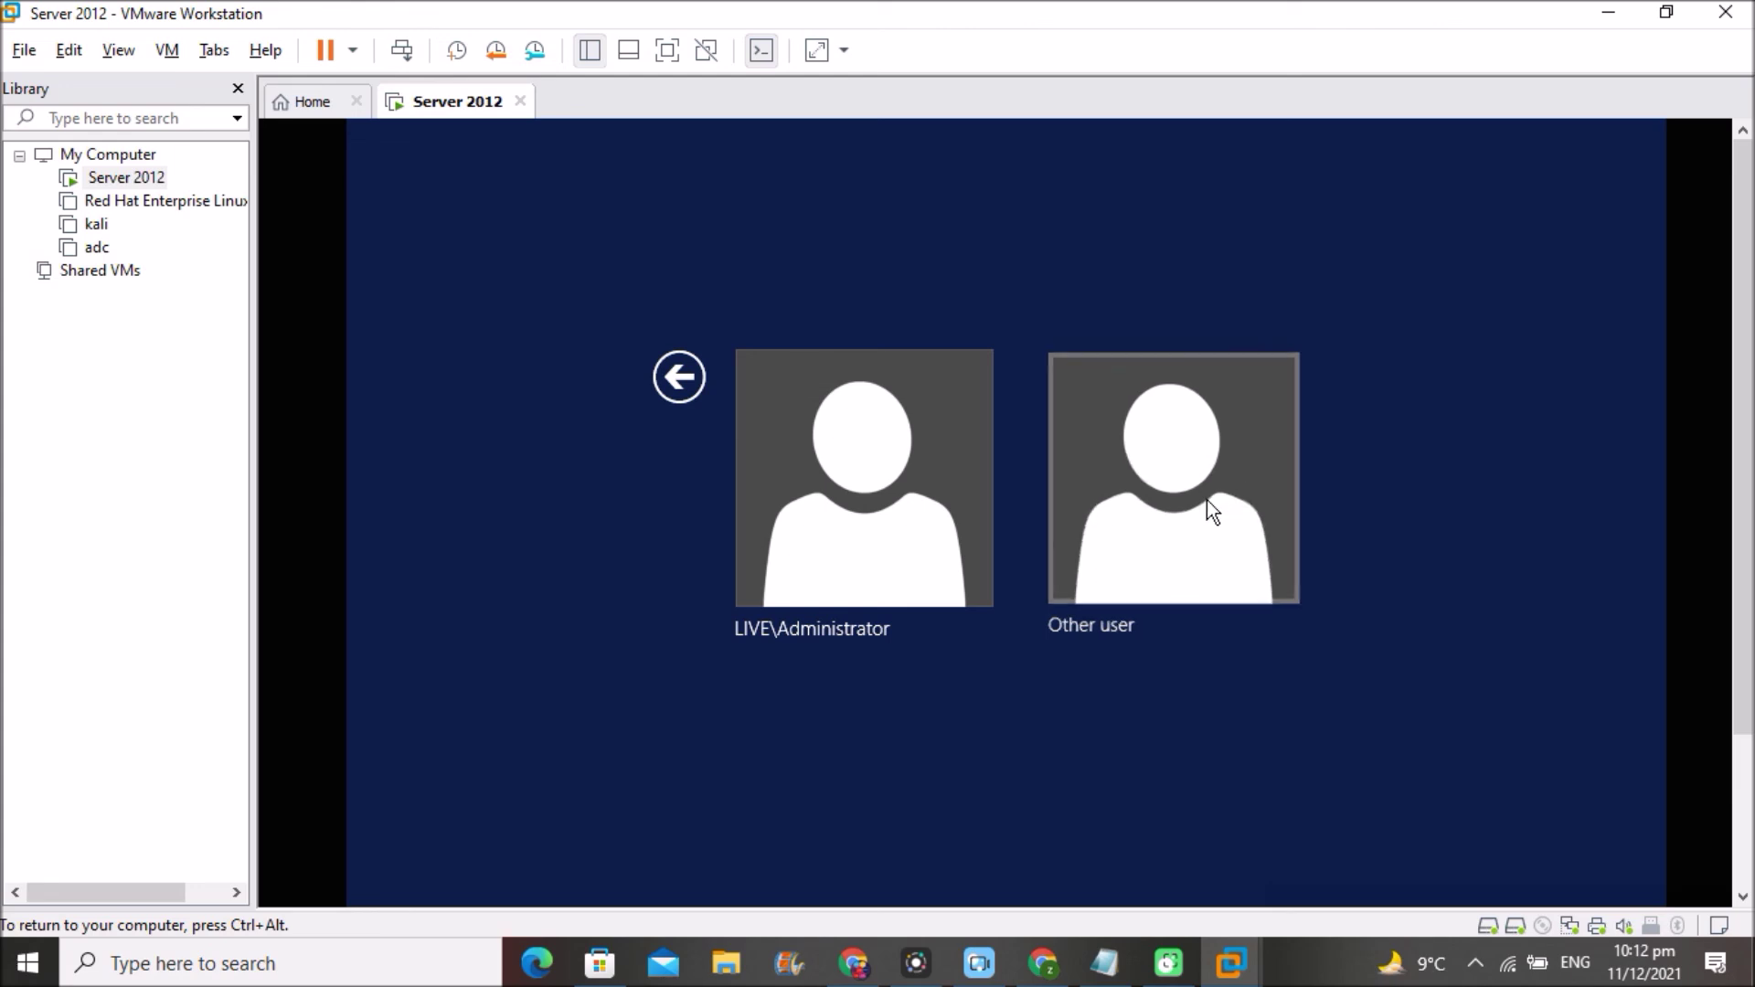
{"action": "left_click", "coordinate": [1213, 512]}
{"action": "type", "text": "a"}
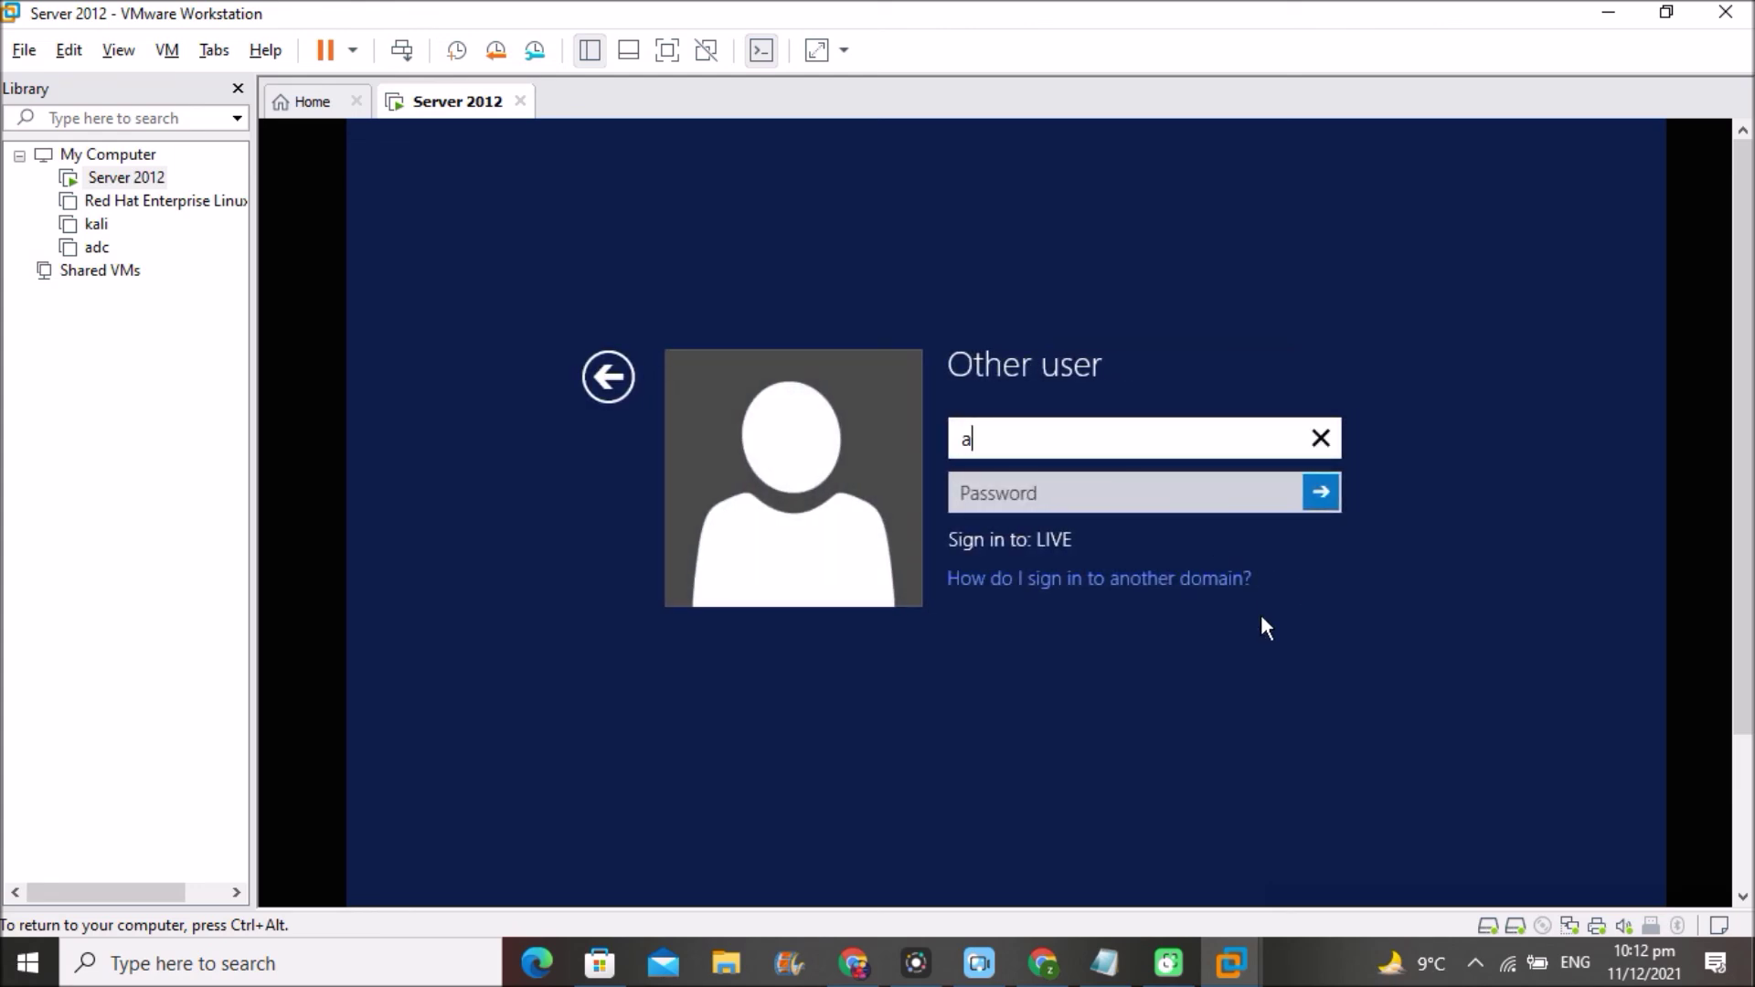
{"action": "type", "text": "dministrator"}
{"action": "left_click", "coordinate": [1083, 494]}
{"action": "type", "text": "****"}
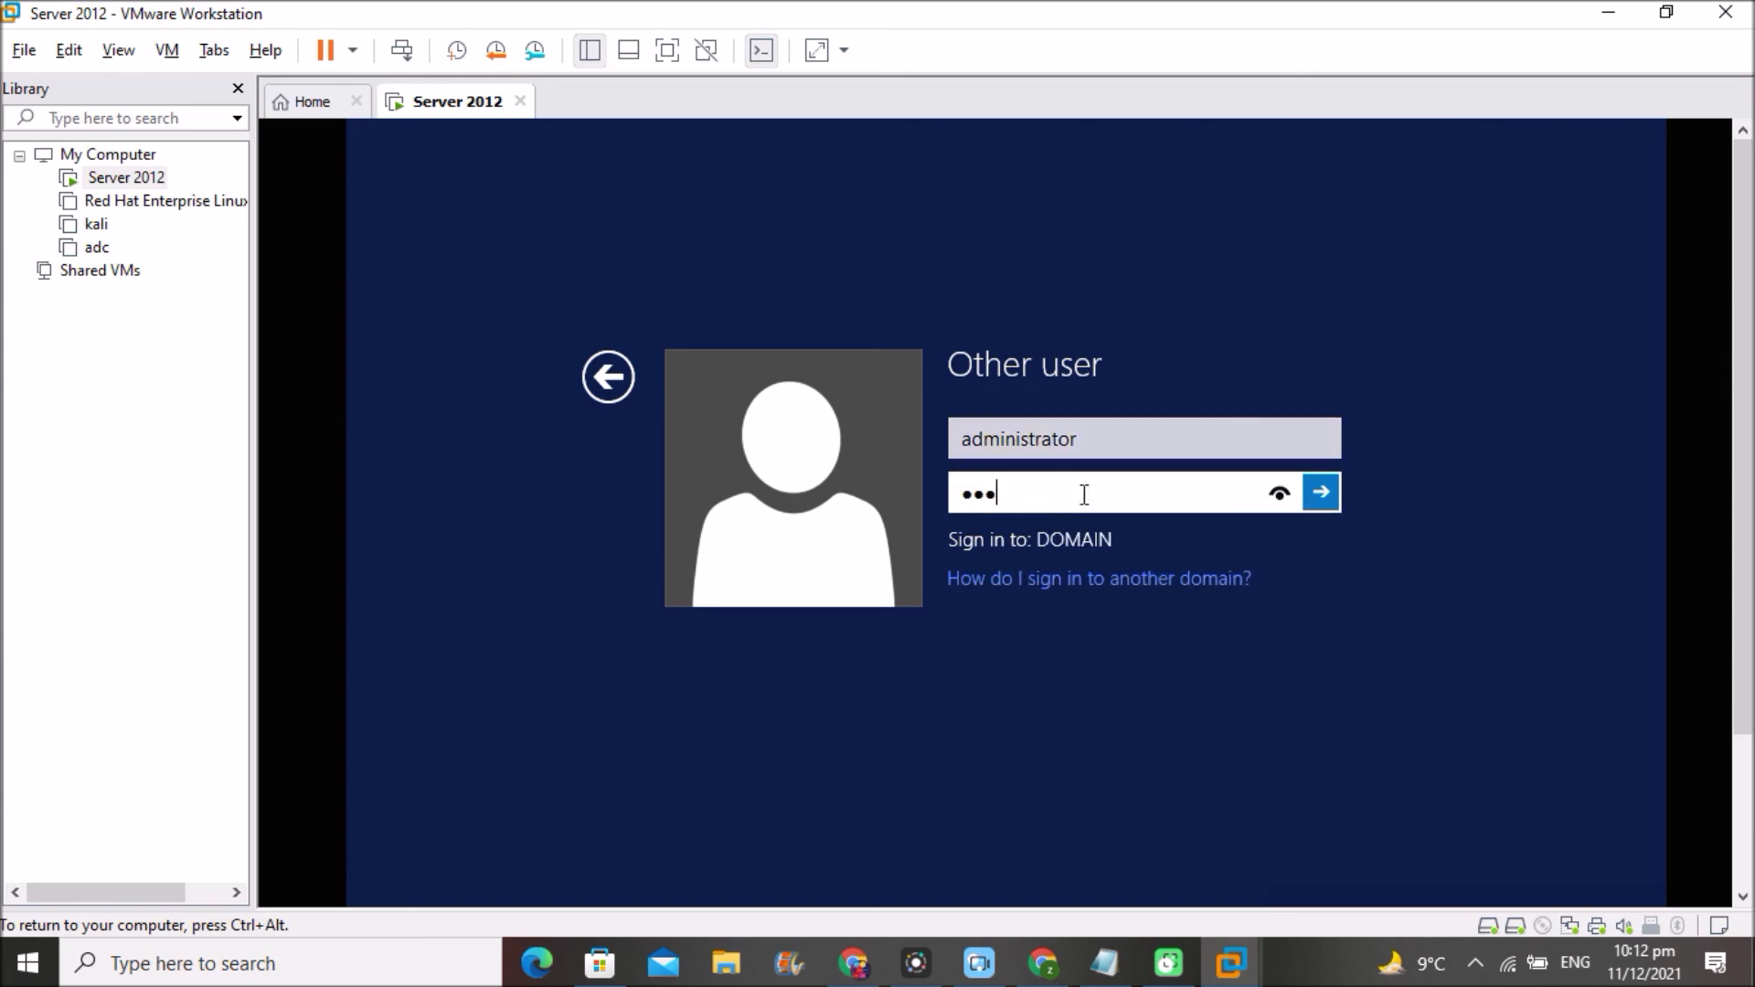
{"action": "key", "text": "Tab"}
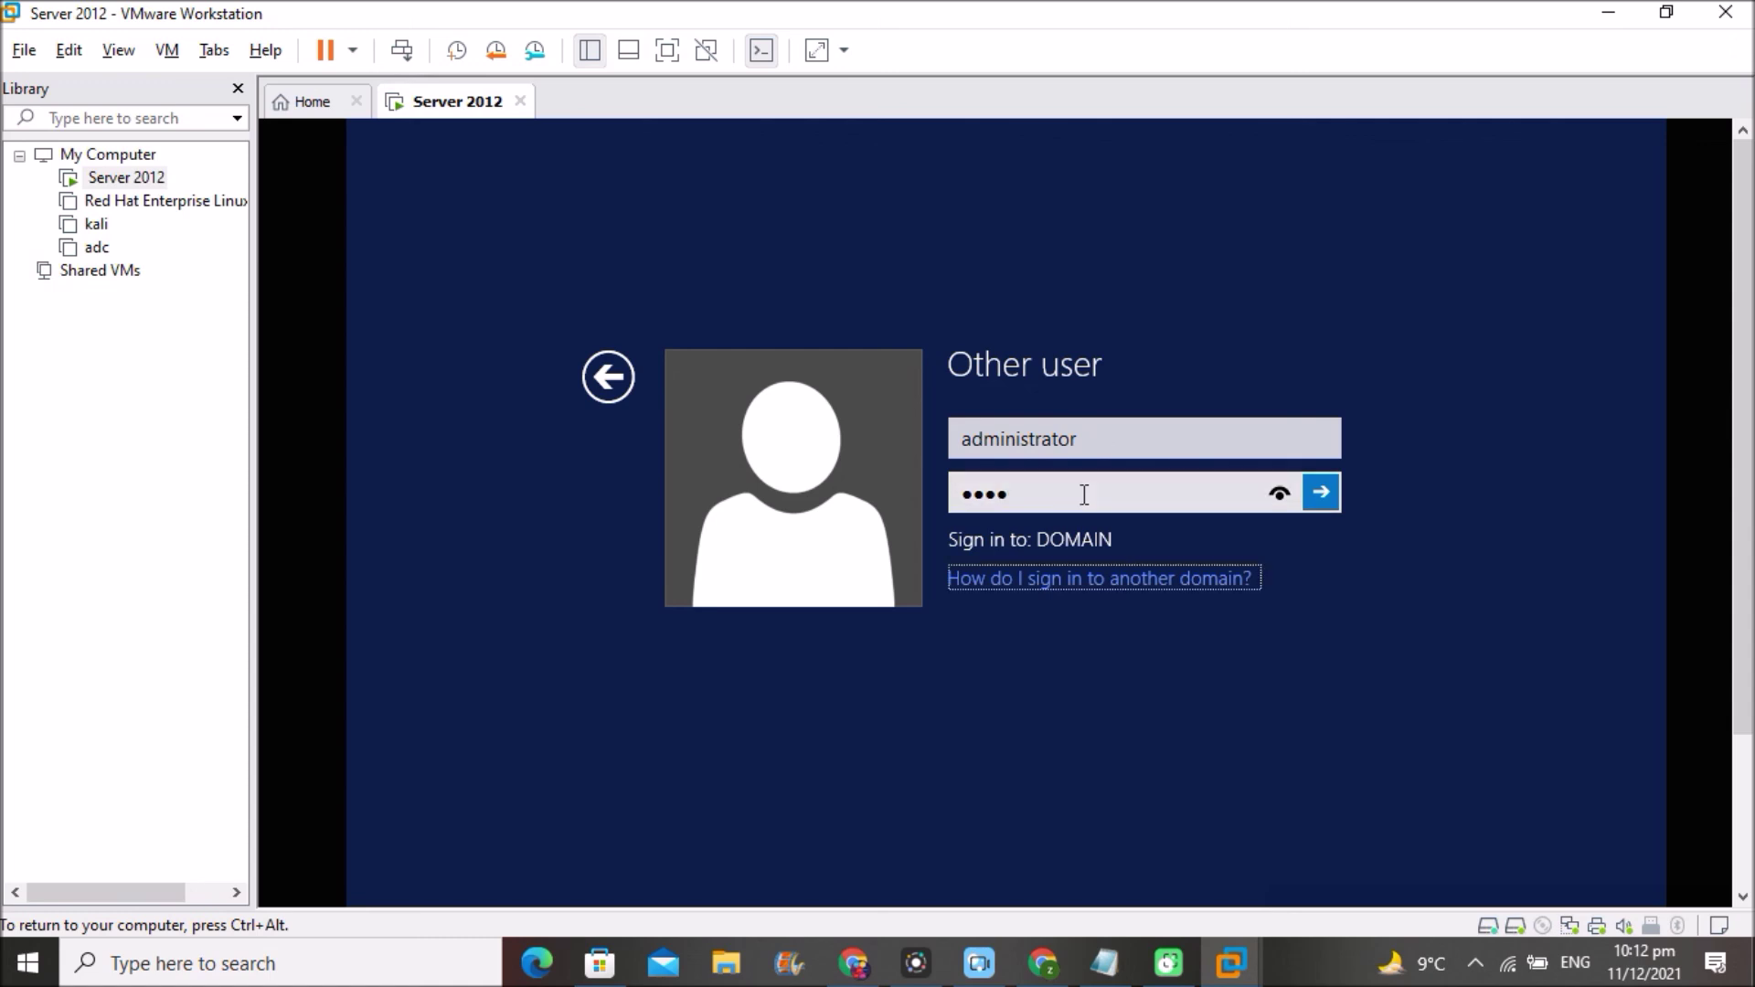
{"action": "key", "text": "Tab"}
{"action": "left_click", "coordinate": [1026, 480]}
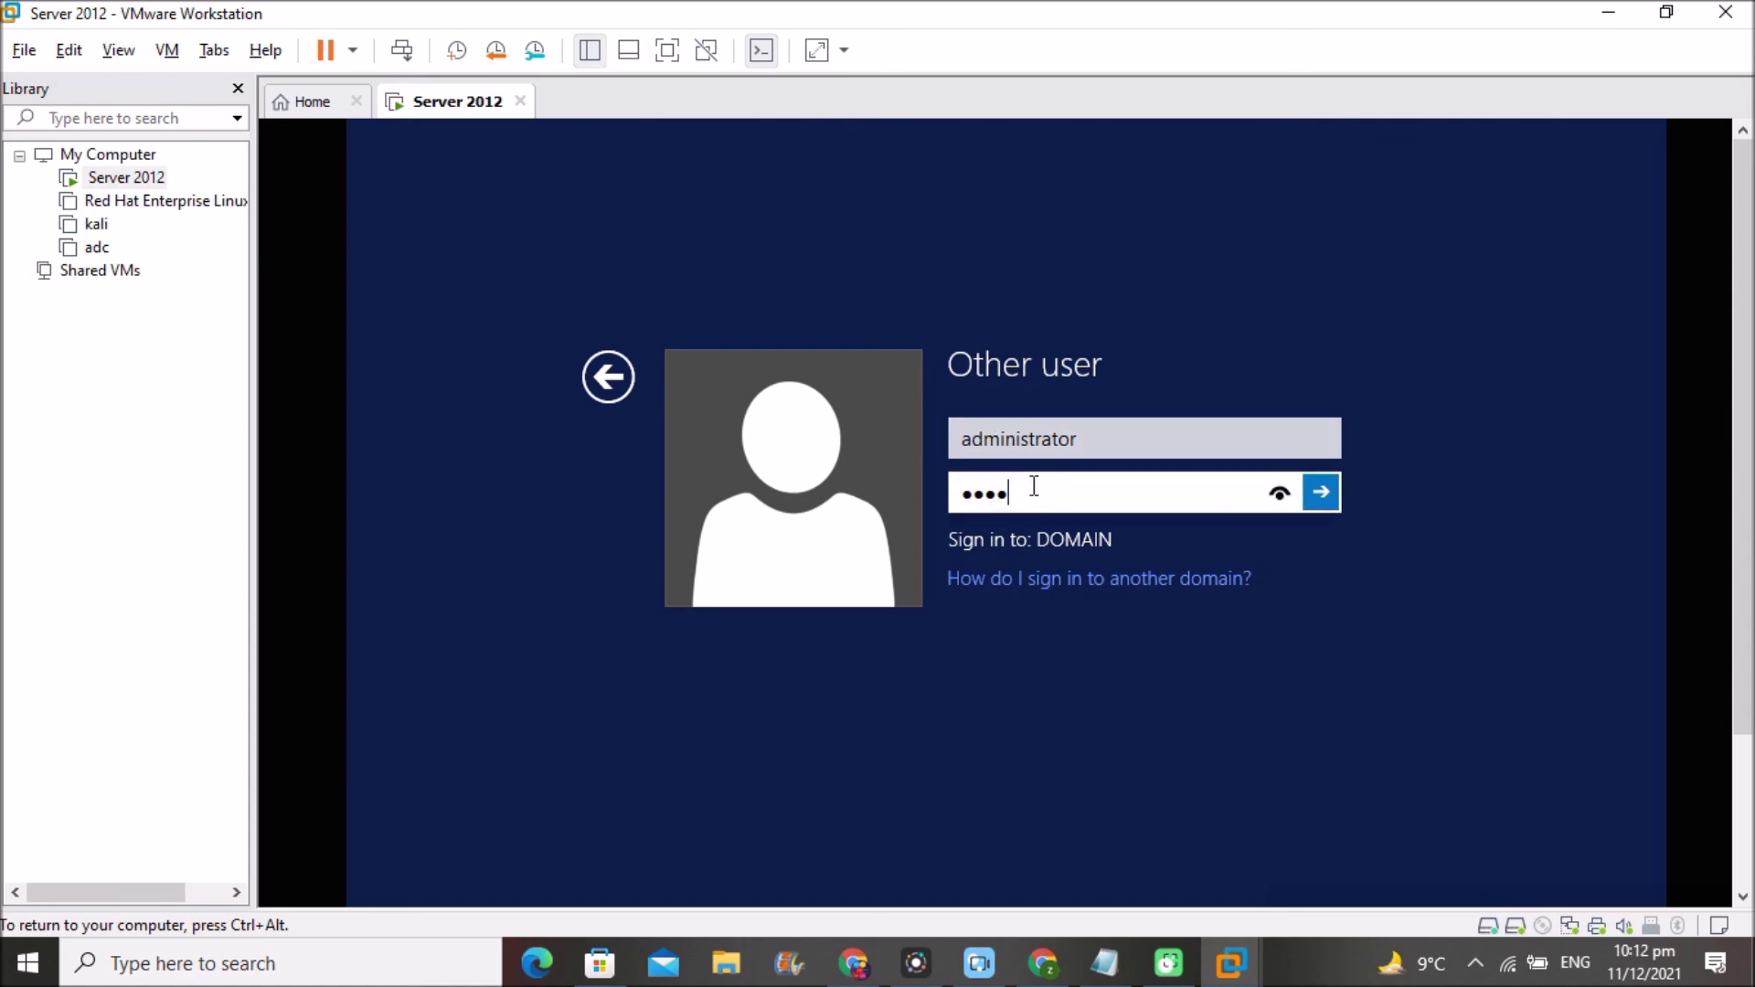
{"action": "type", "text": "*****"}
{"action": "key", "text": "Return"}
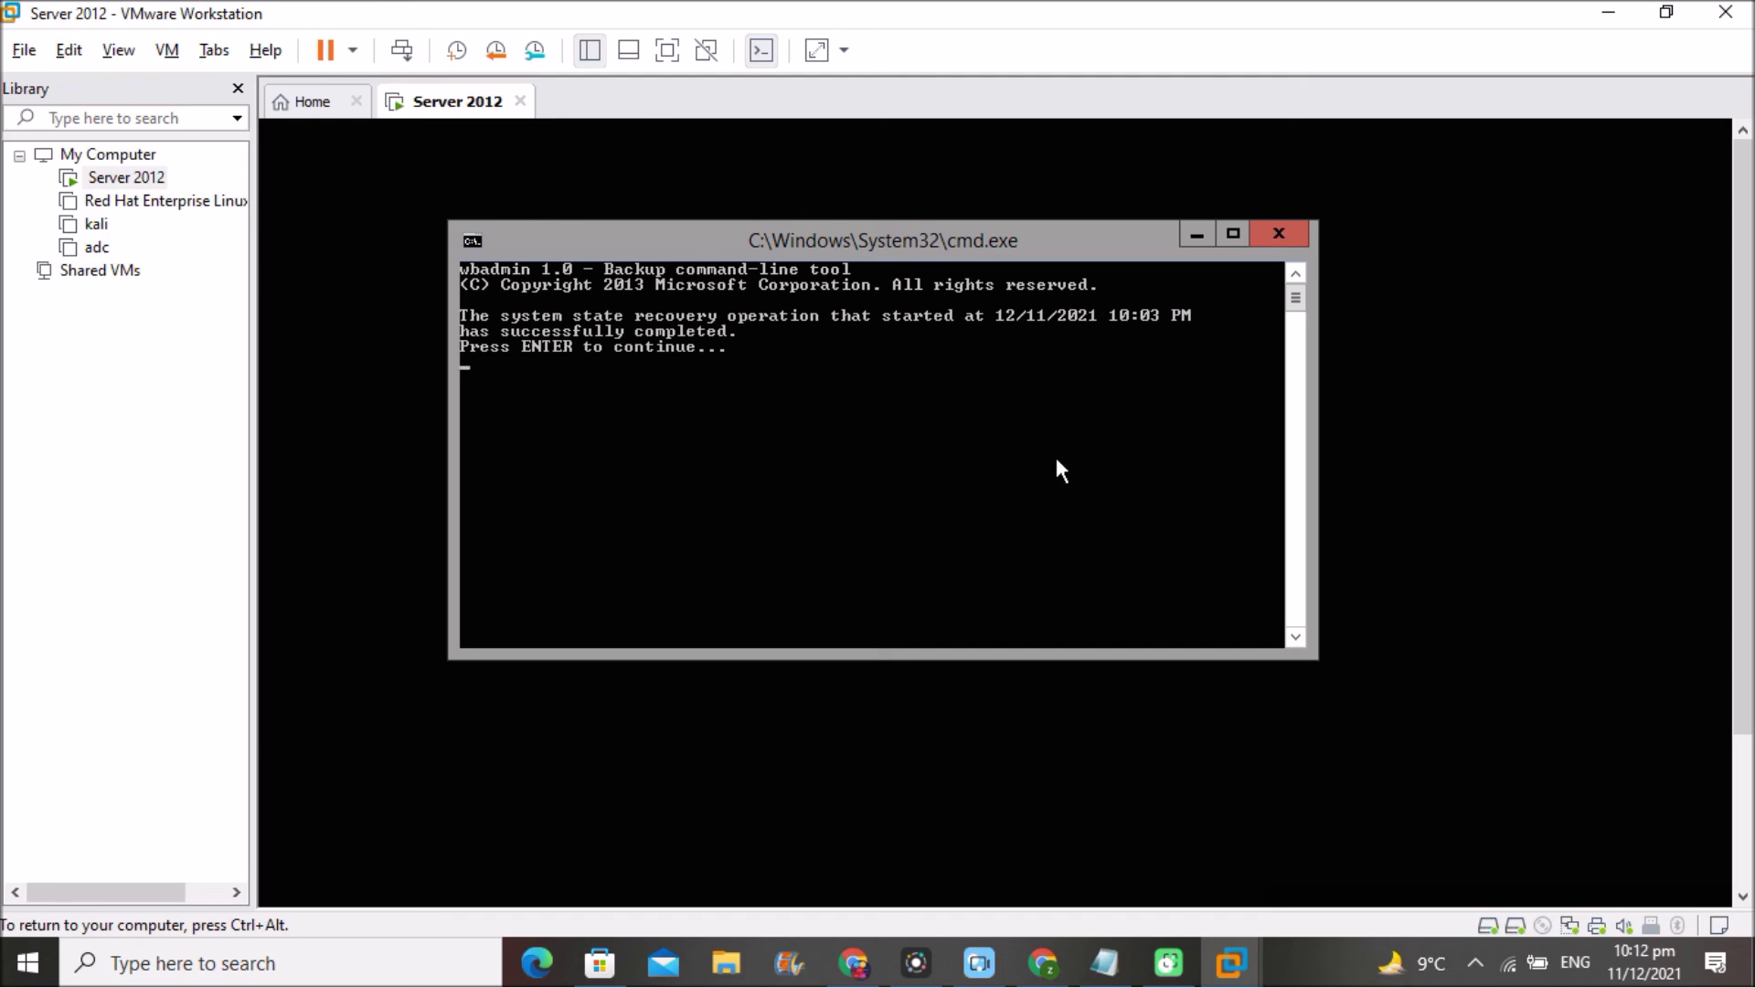
- Dismiss the recovery-complete message and shutdown report, minimize Server Manager, and recapture VM input
{"action": "key", "text": "Return"}
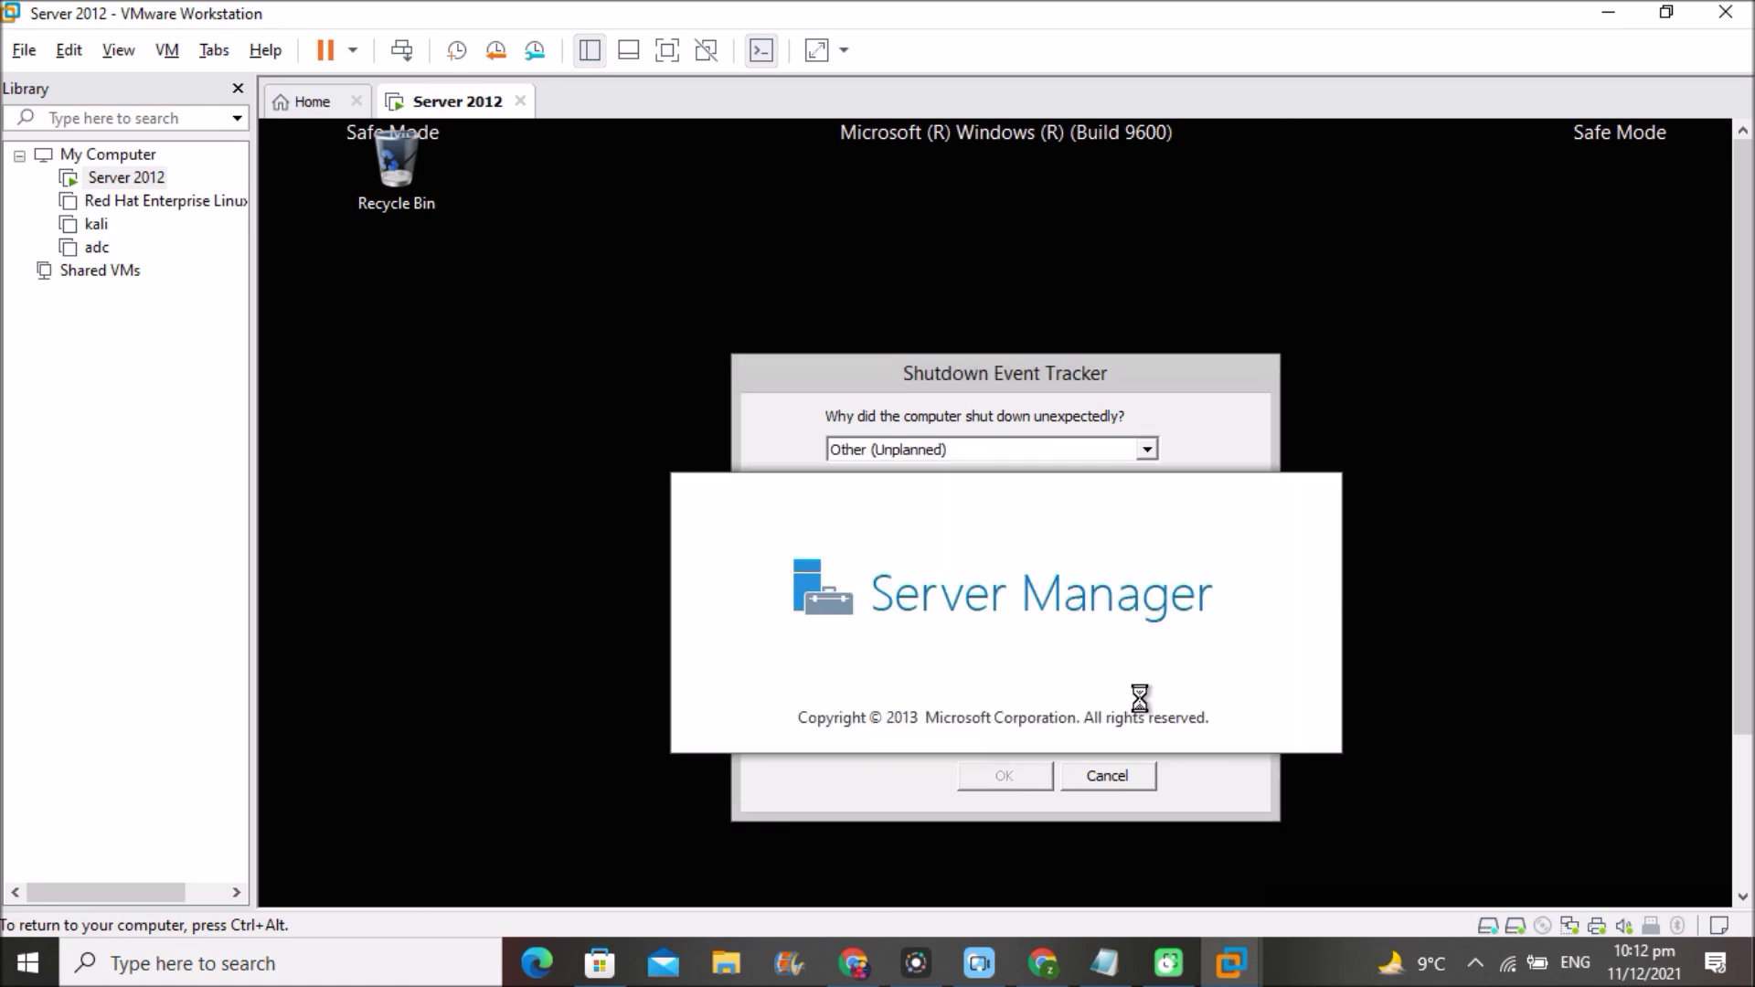
{"action": "left_click", "coordinate": [1108, 777]}
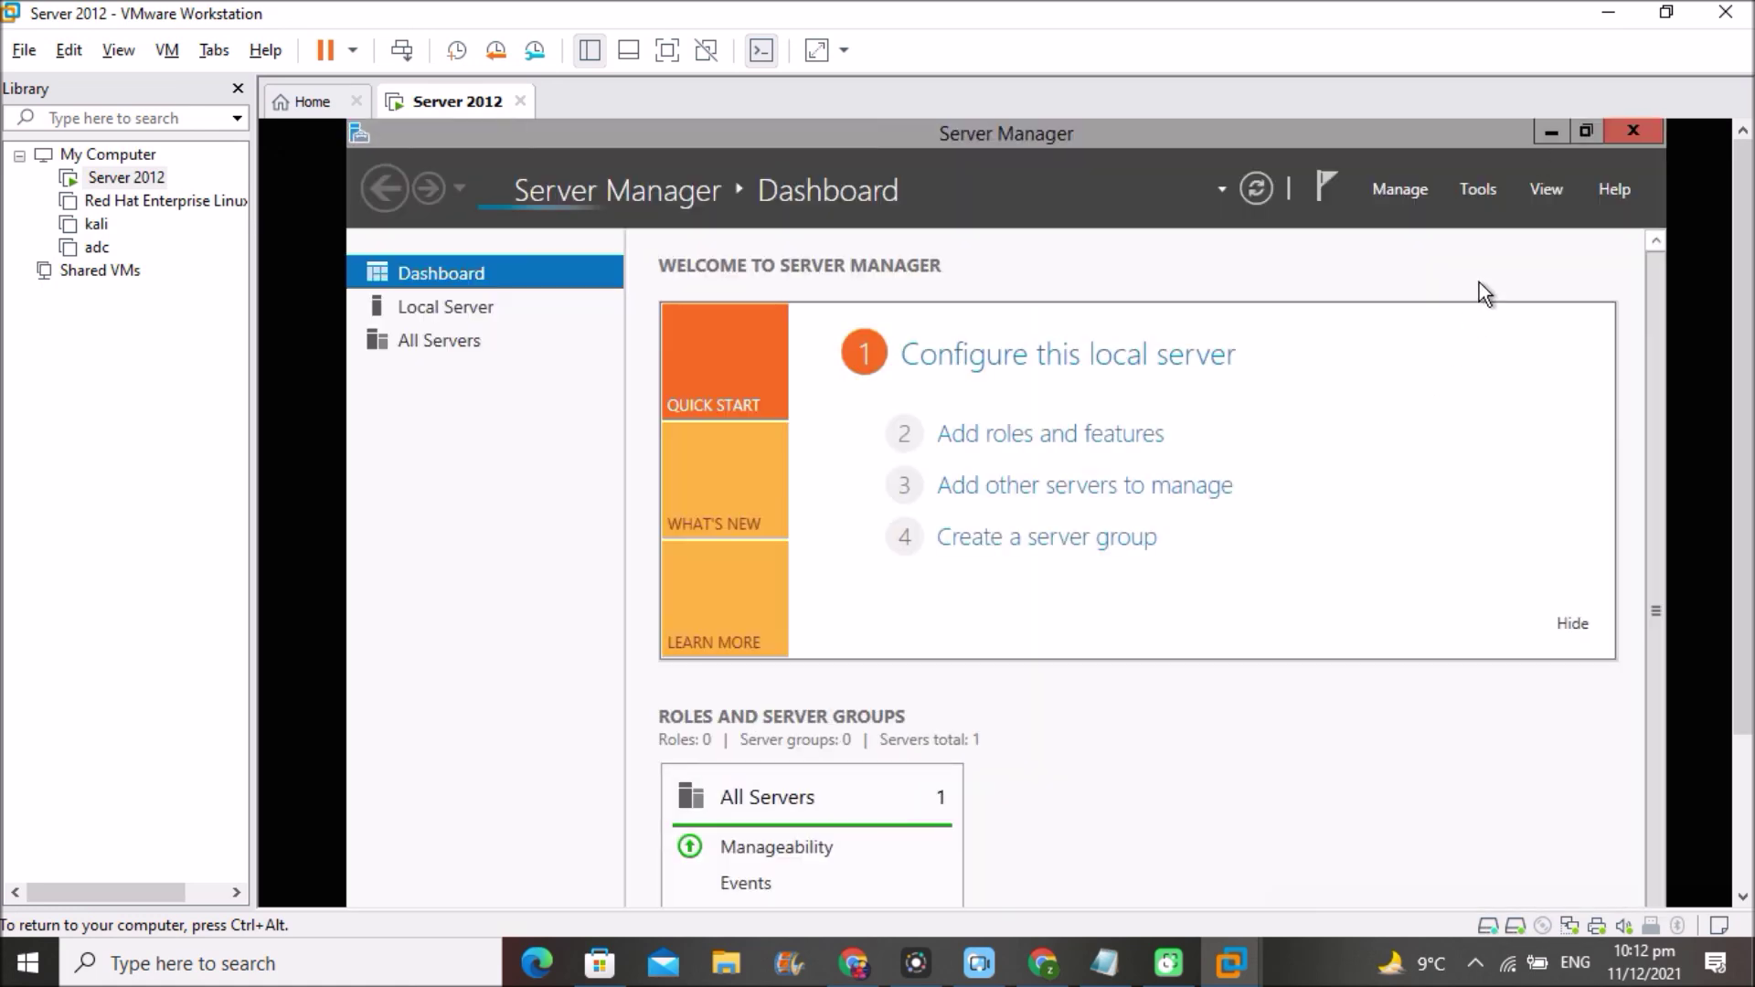
{"action": "left_click", "coordinate": [1558, 129]}
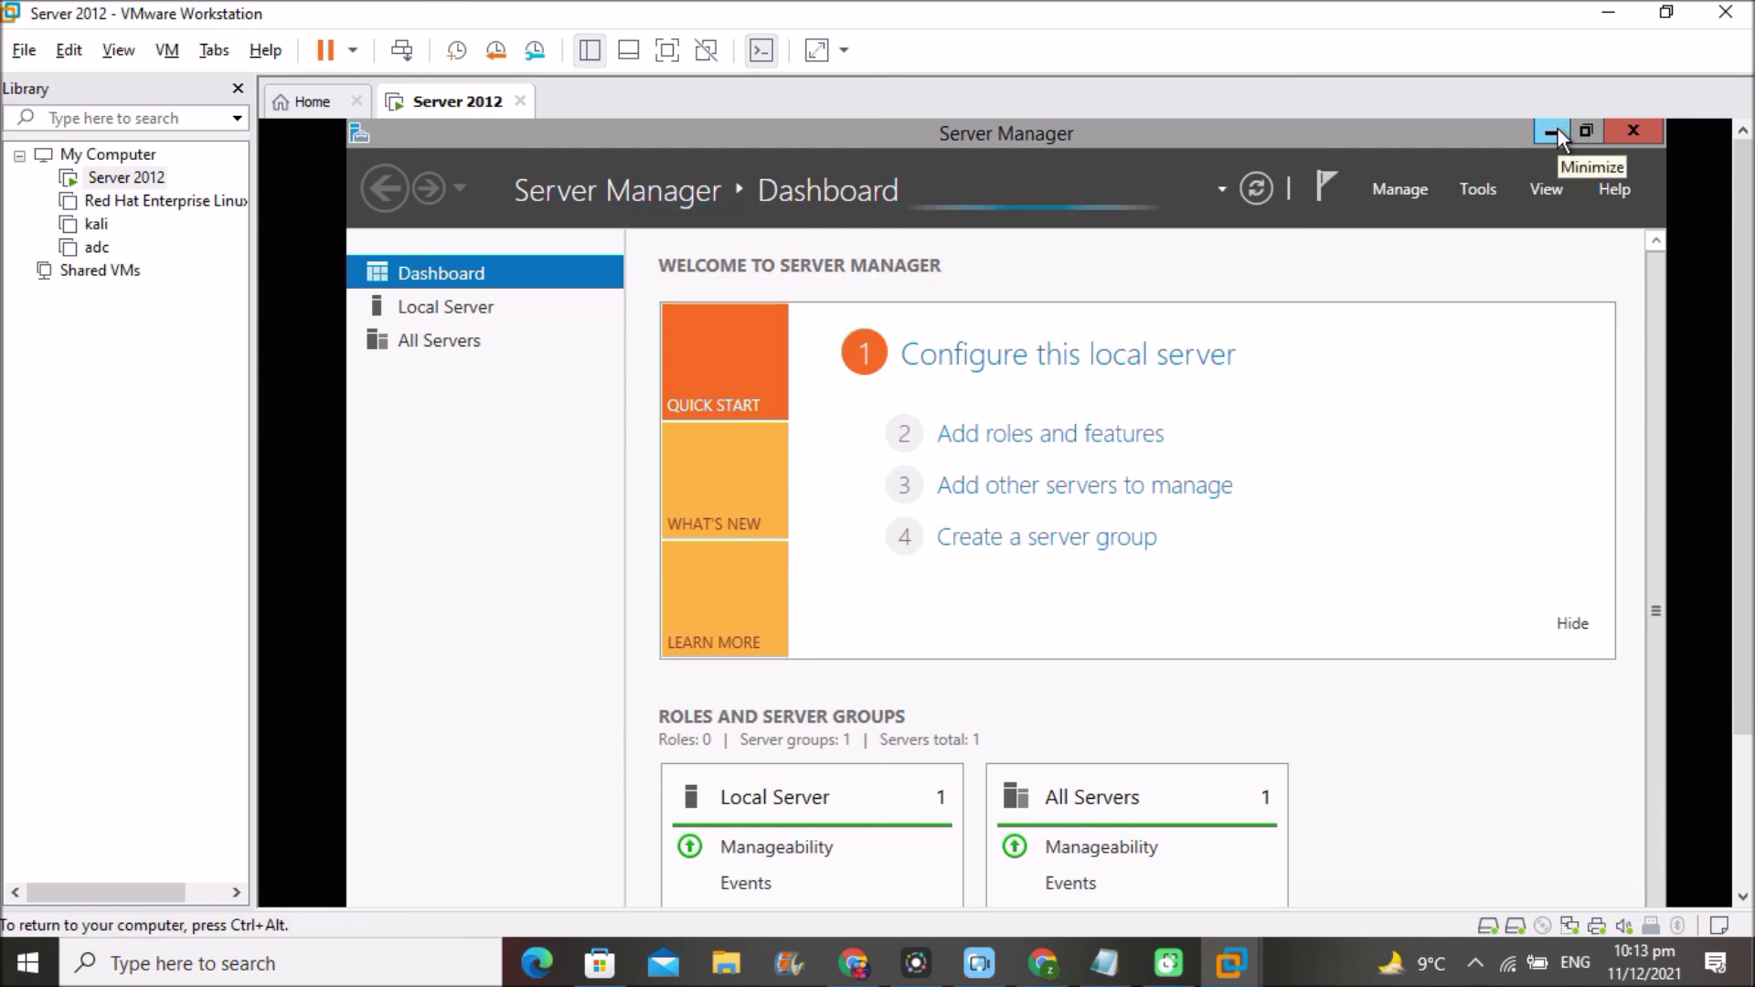
{"action": "left_click", "coordinate": [1555, 127]}
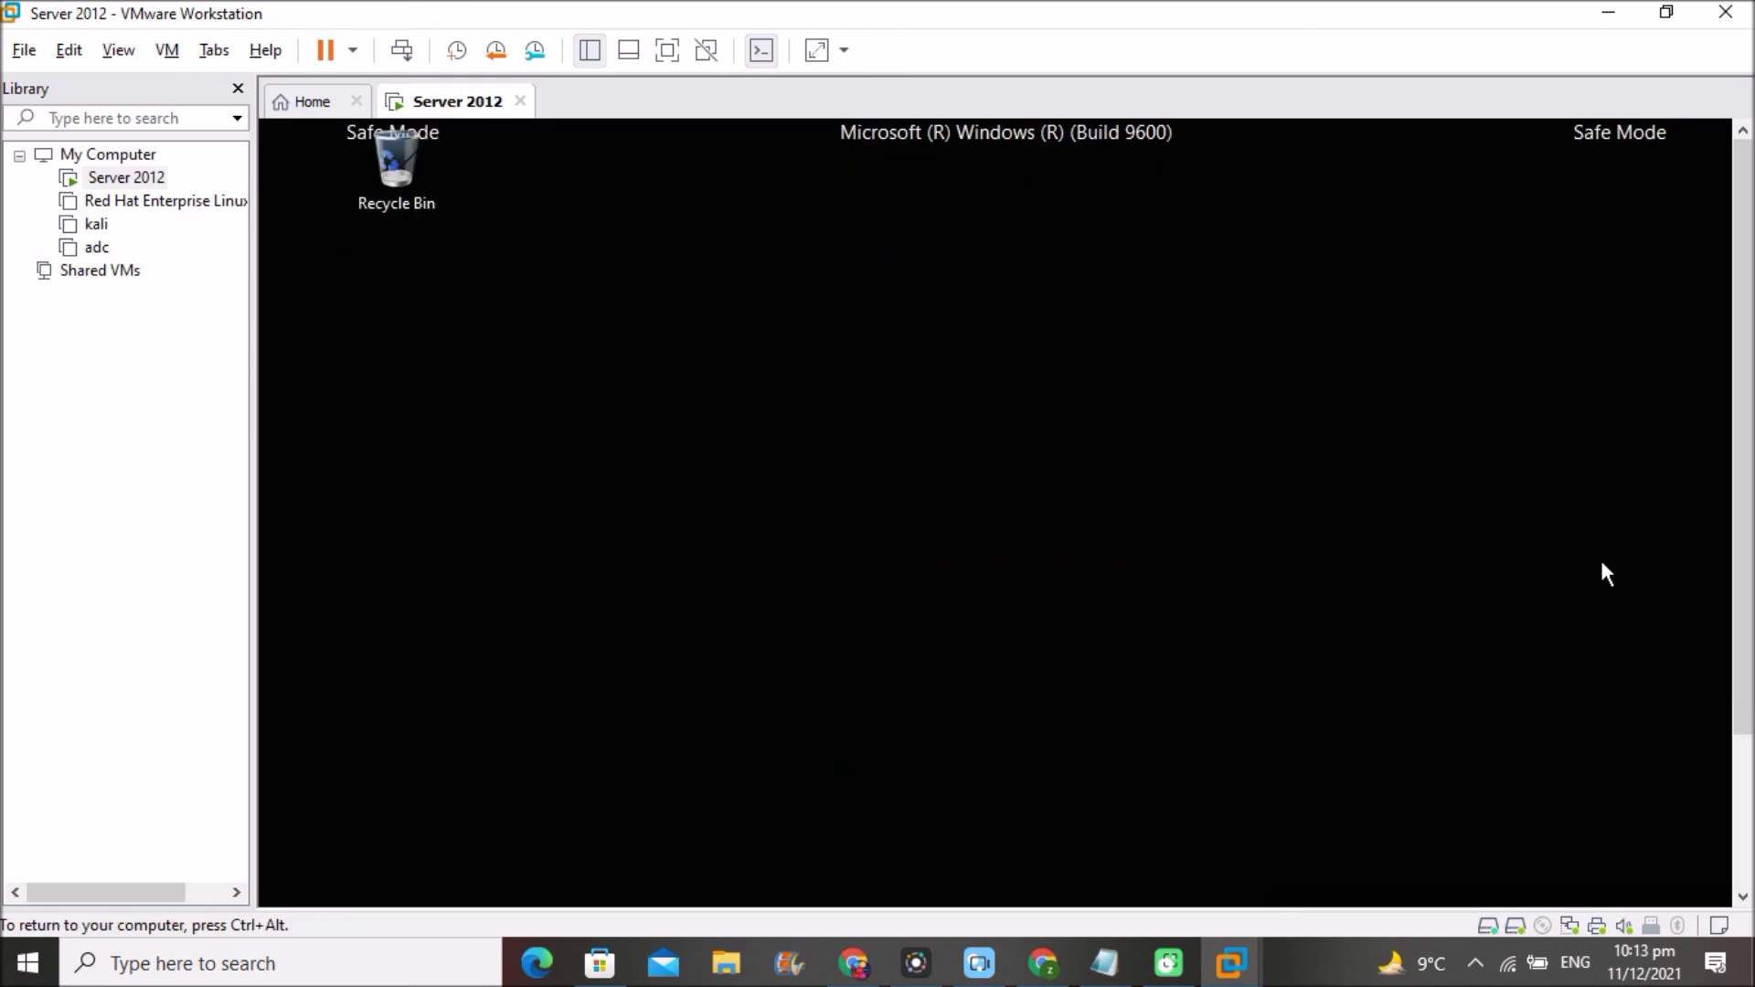
{"action": "key", "text": "ctrl+alt"}
{"action": "left_click_drag", "start_coordinate": [1750, 466], "coordinate": [1746, 635]}
{"action": "left_click", "coordinate": [657, 665]}
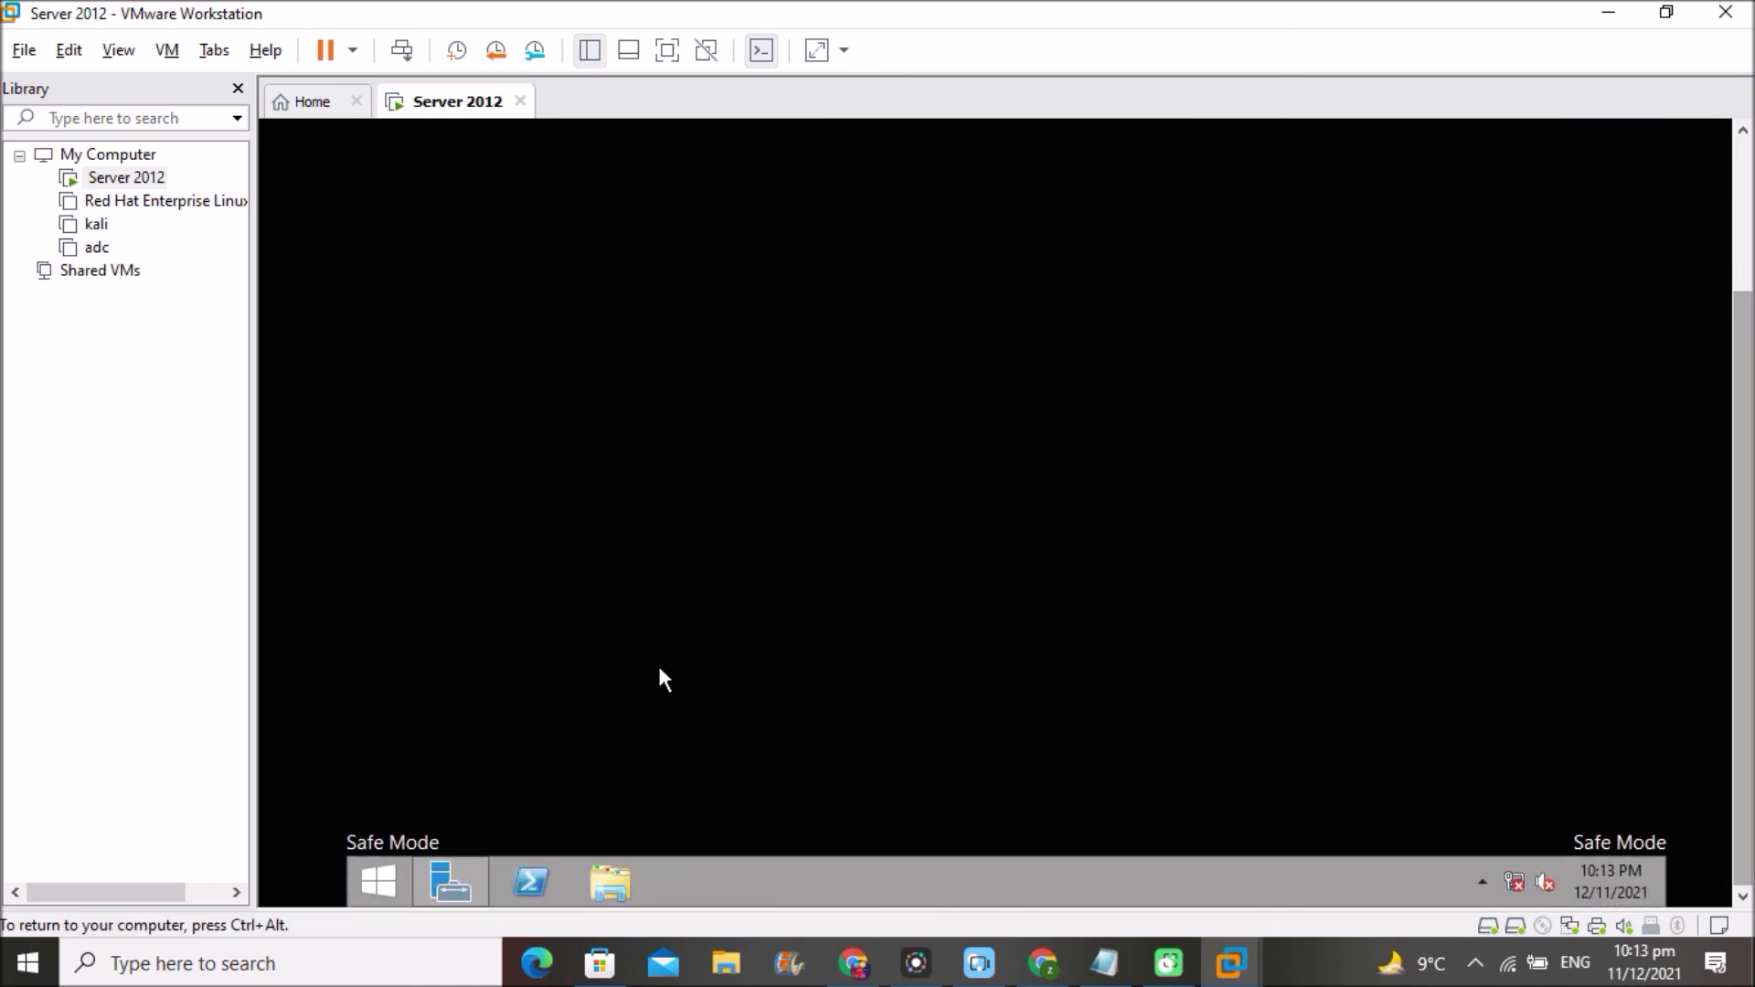
- Clear Safe boot on msconfig's Boot tab, apply it, and restart the server
{"action": "right_click", "coordinate": [375, 879]}
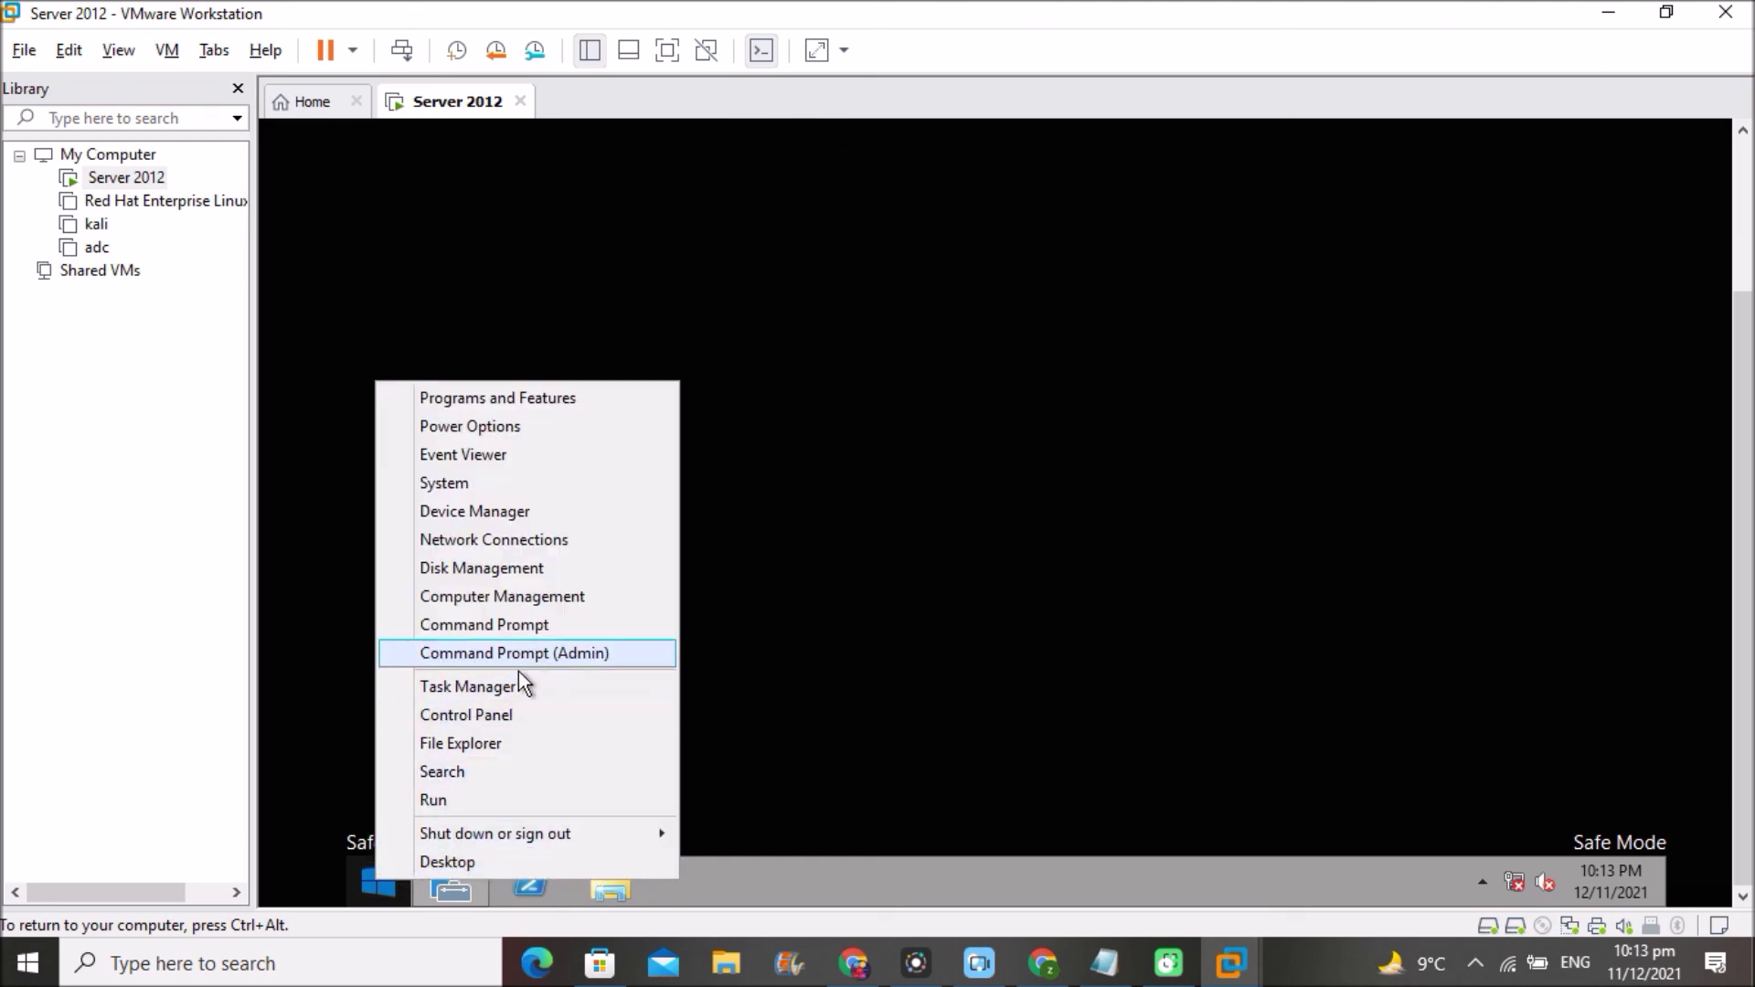
{"action": "left_click", "coordinate": [468, 801]}
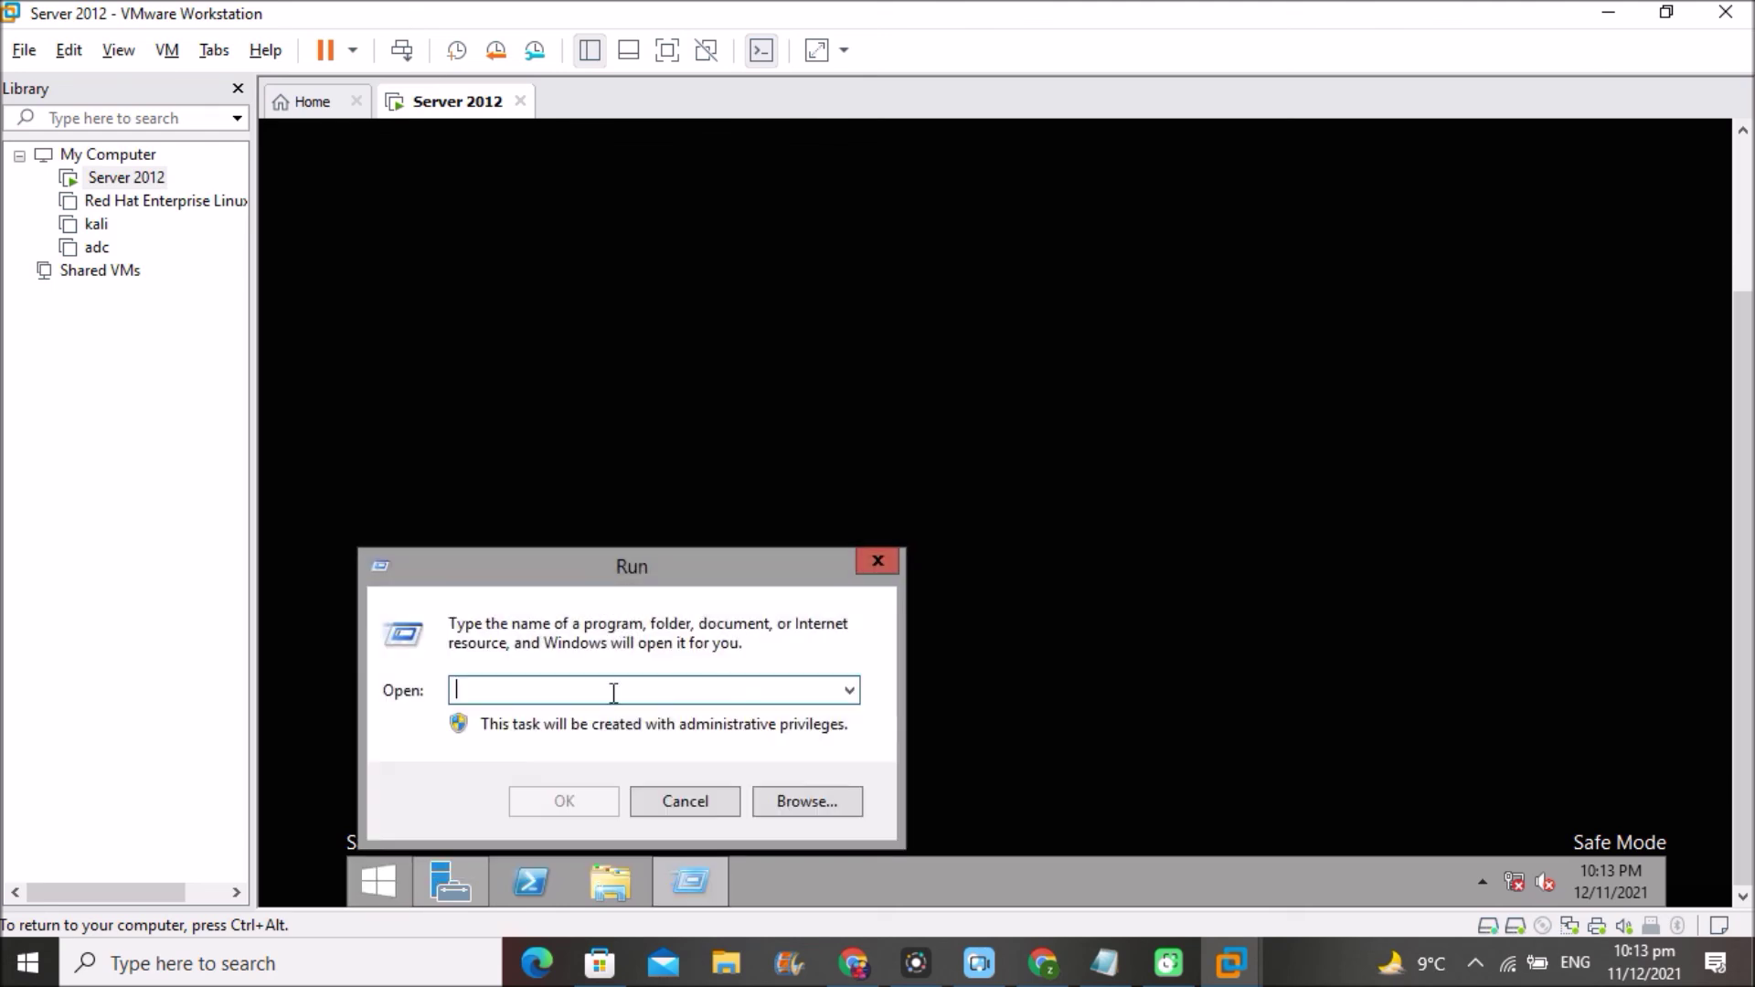
{"action": "type", "text": "m"}
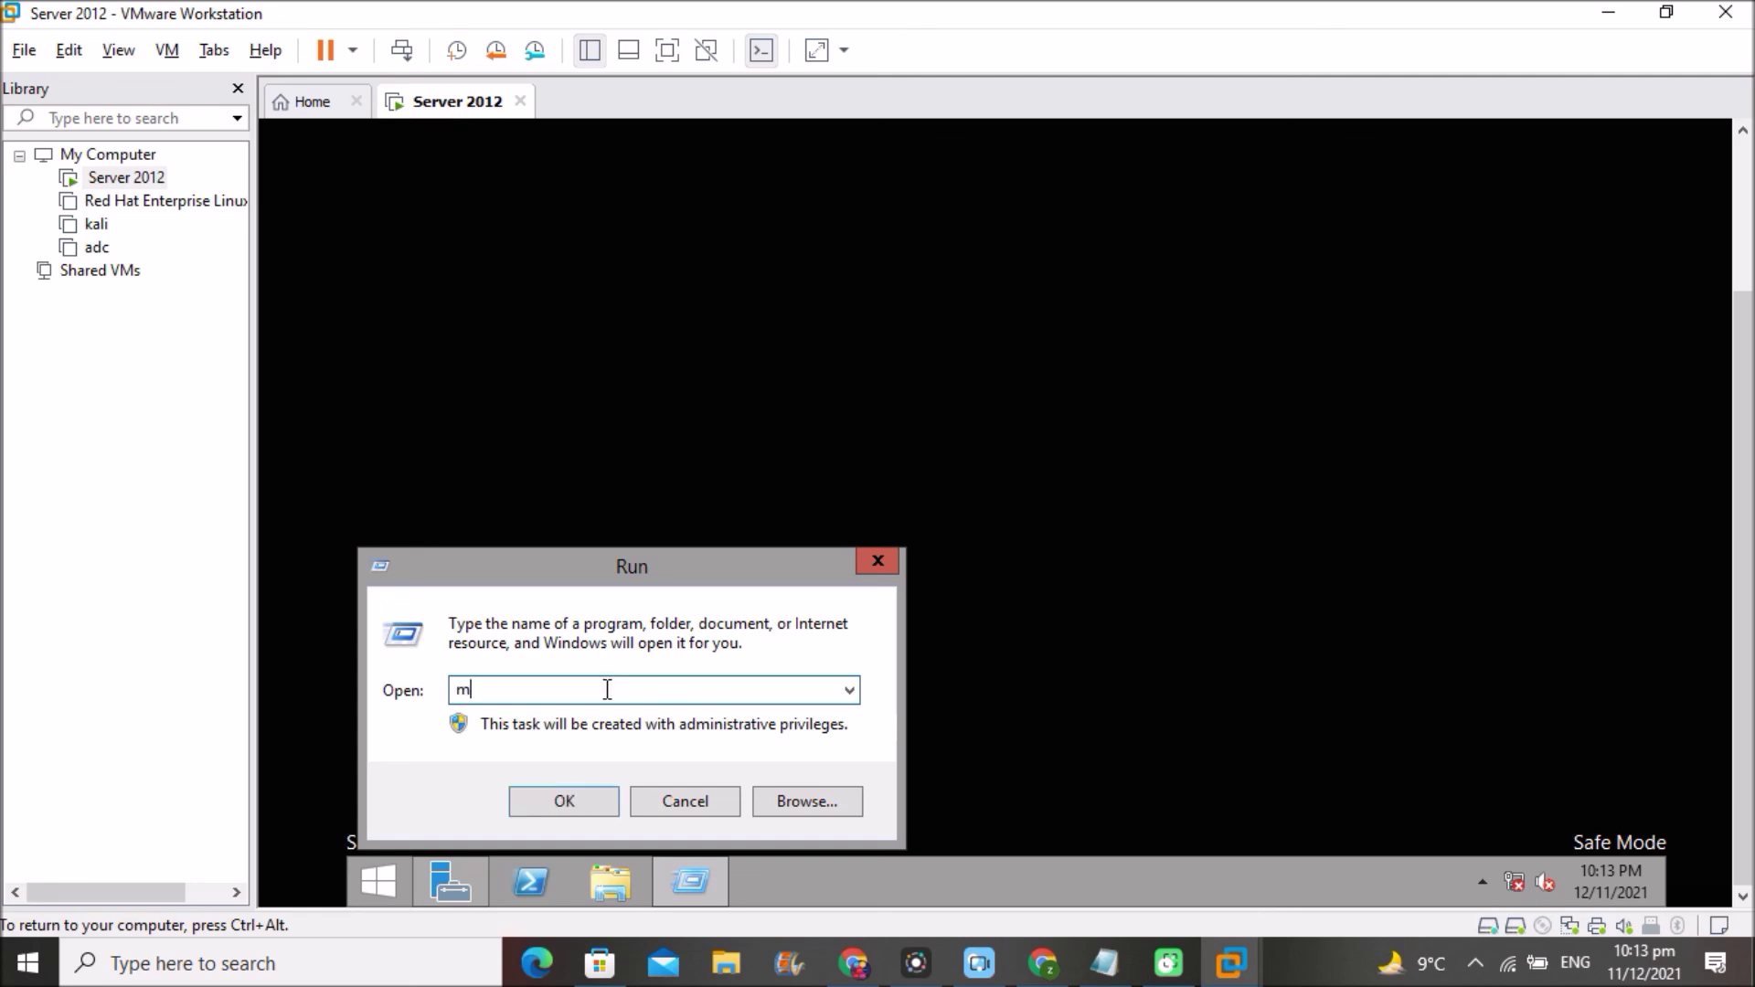
{"action": "type", "text": "sconfig"}
{"action": "left_click", "coordinate": [548, 799]}
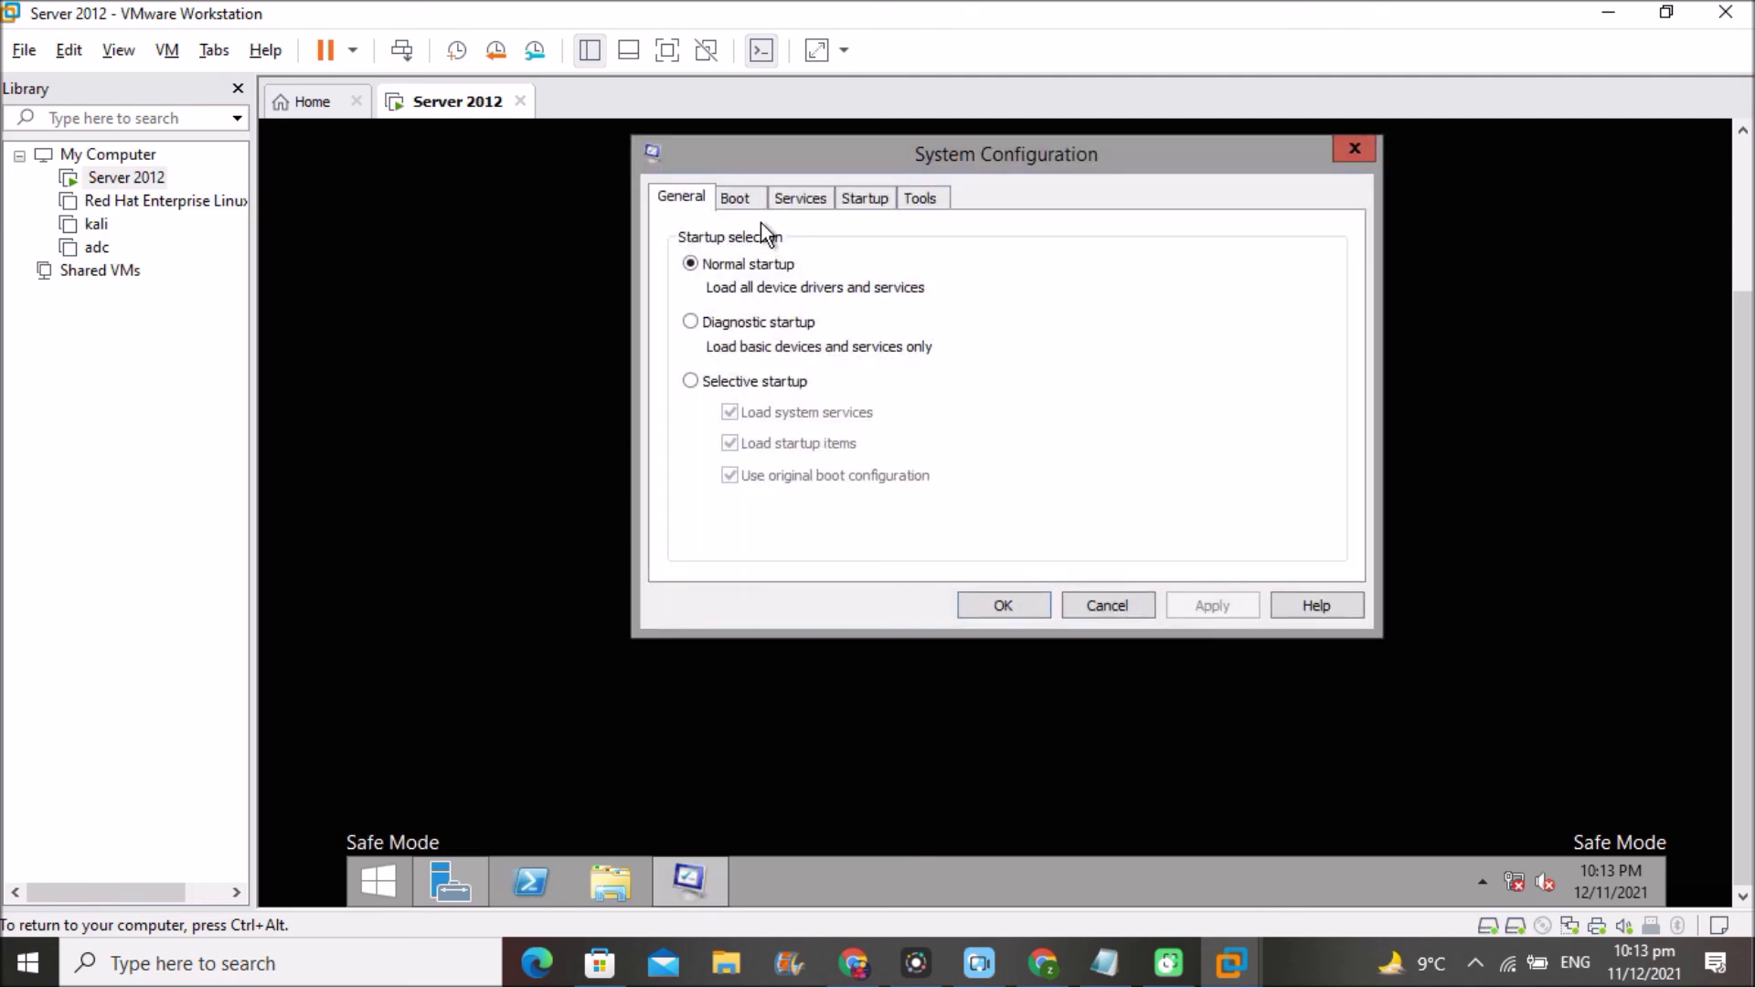
{"action": "left_click", "coordinate": [736, 201]}
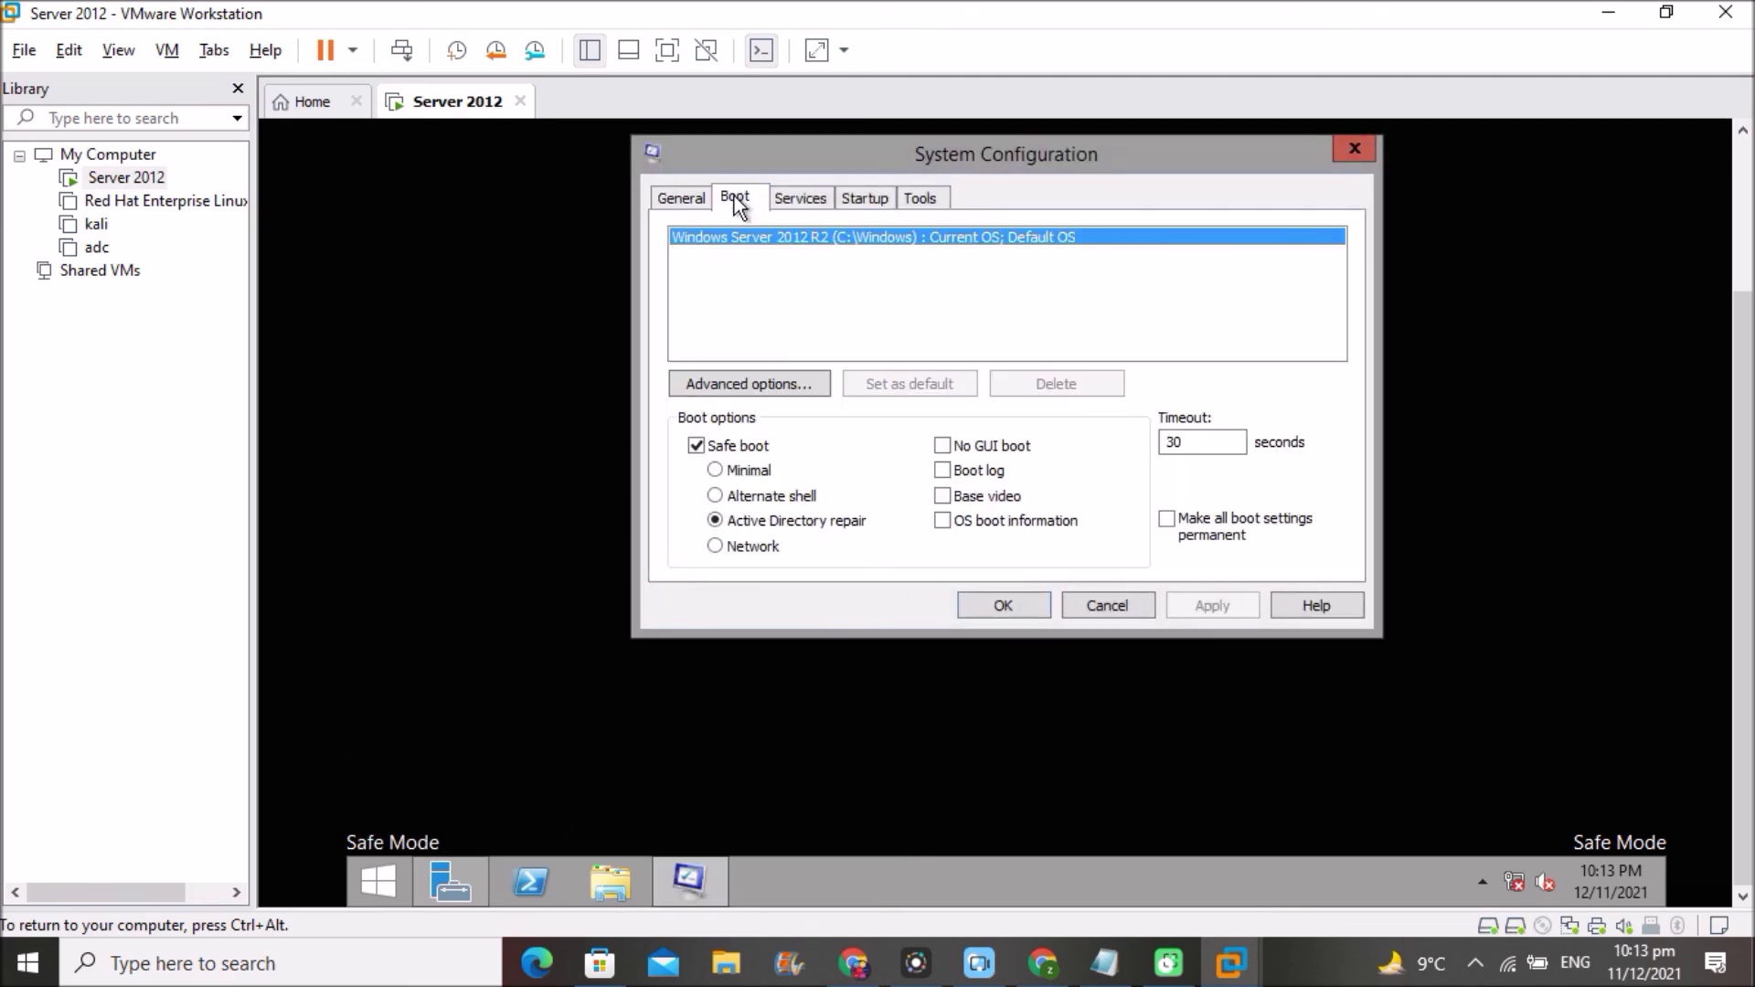
{"action": "left_click", "coordinate": [695, 447]}
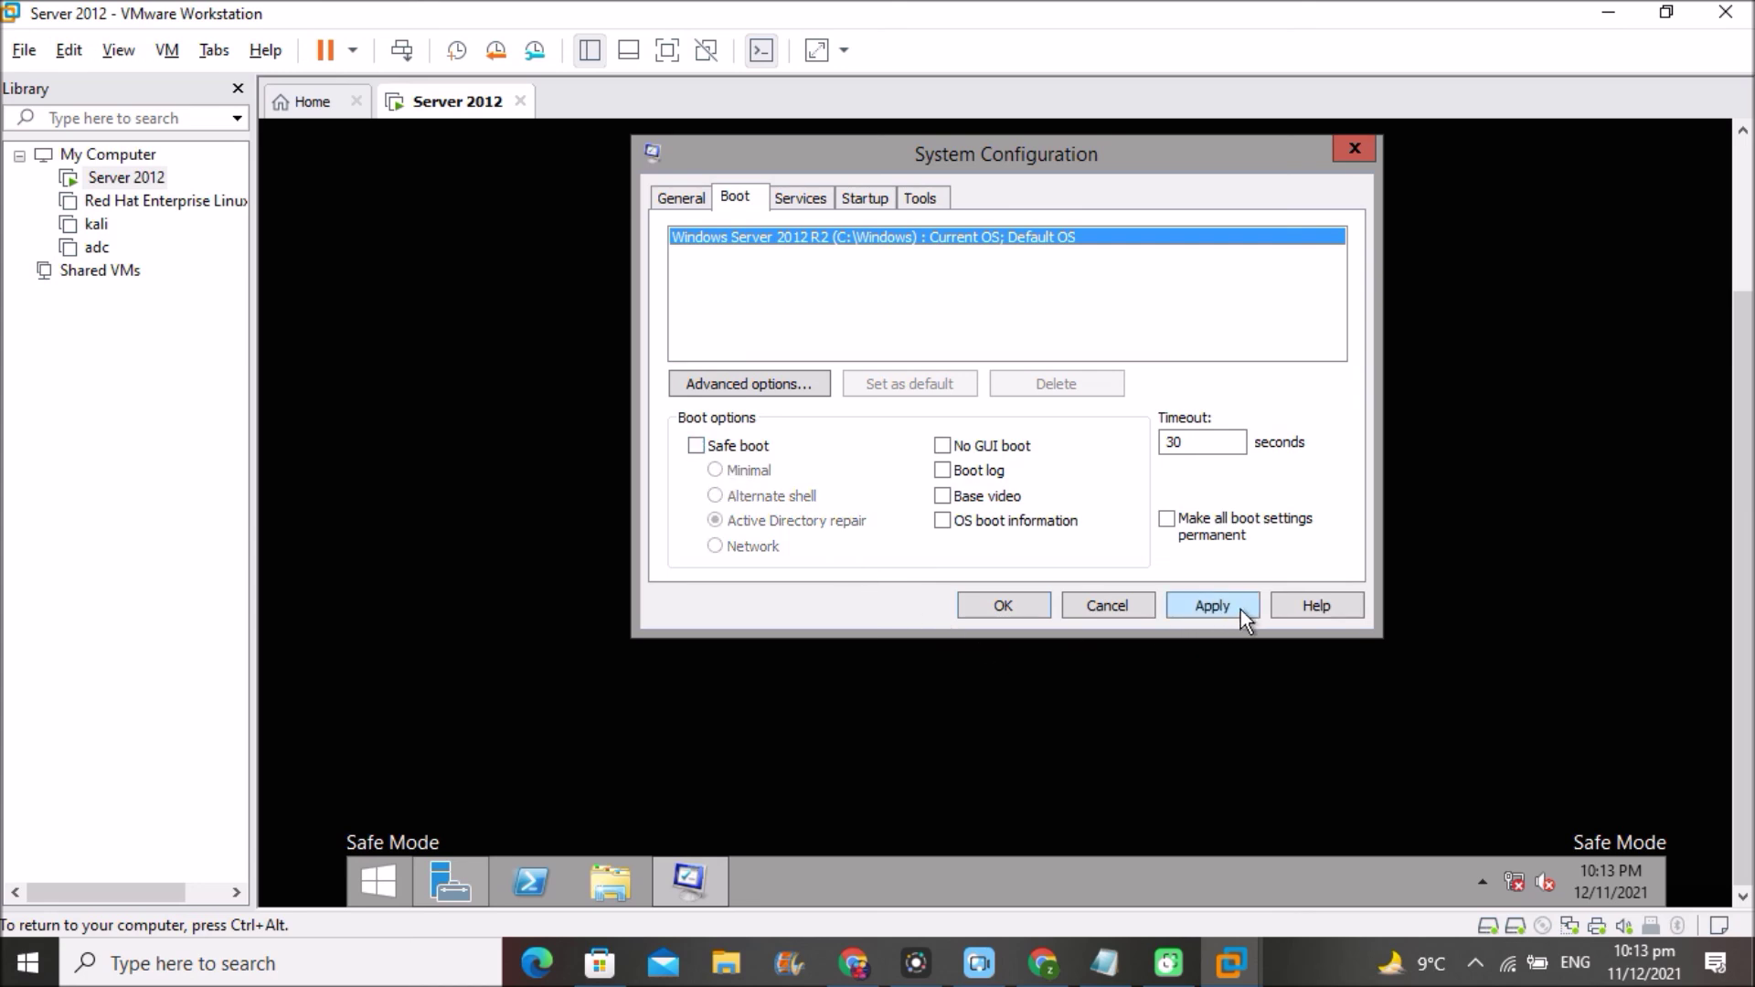
{"action": "left_click", "coordinate": [1001, 603]}
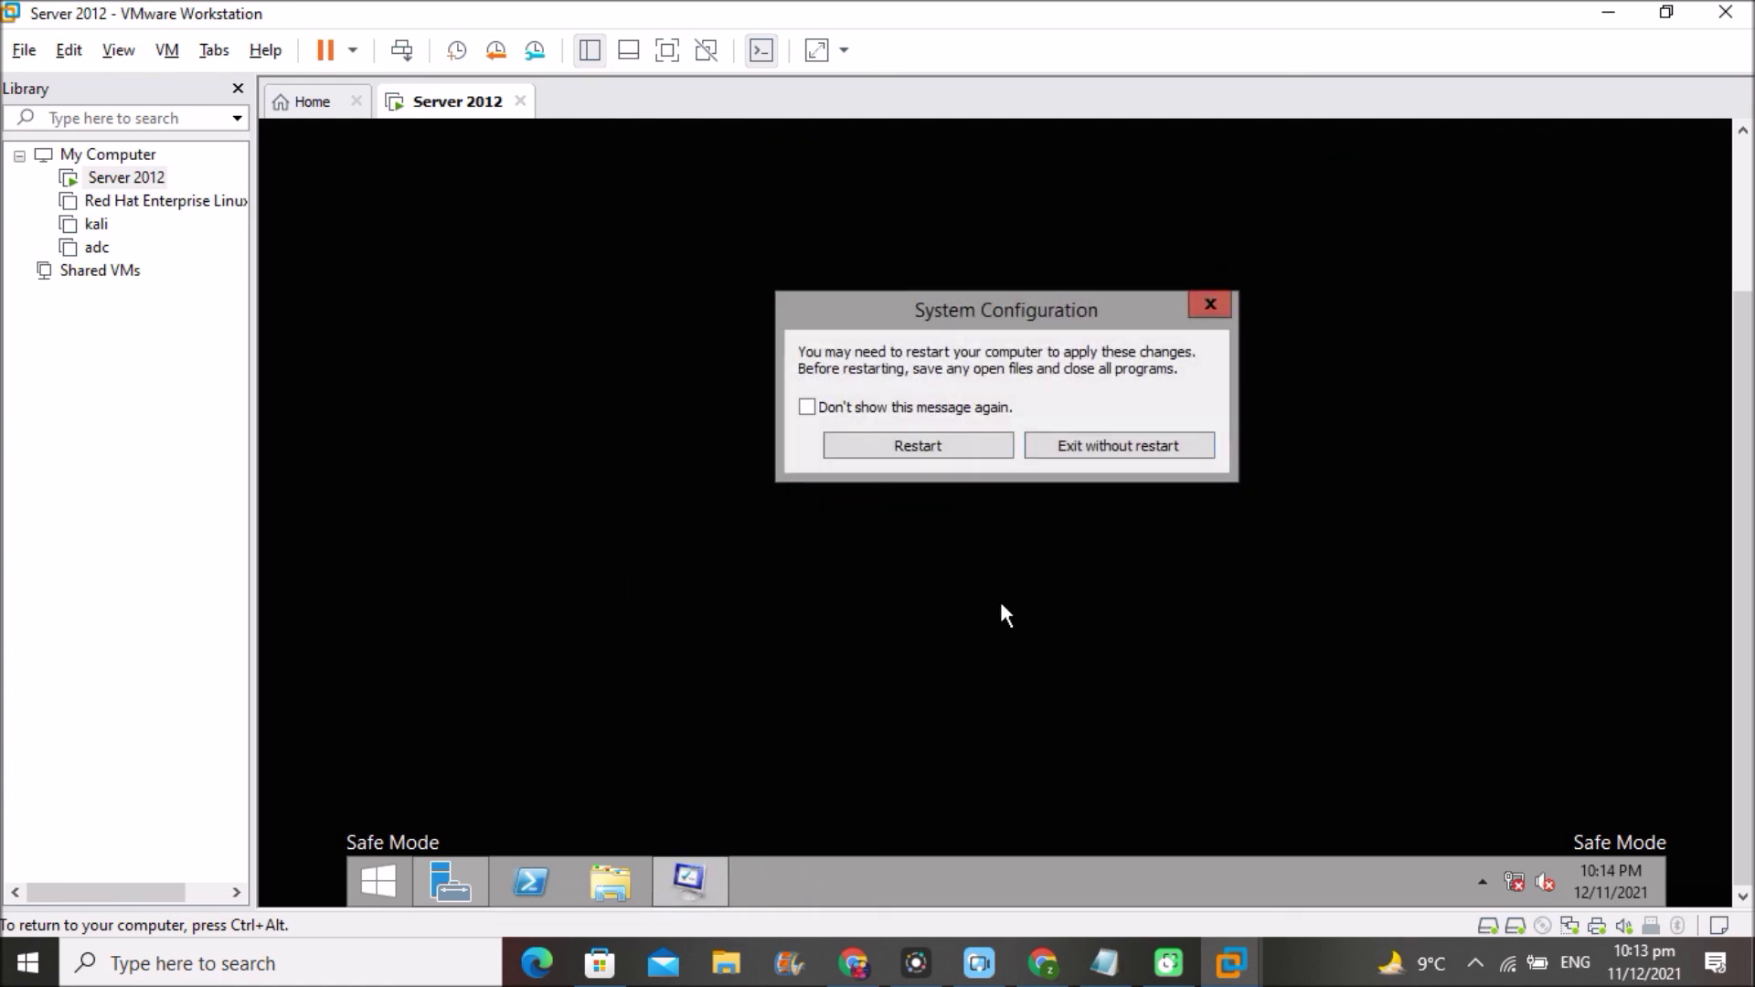
{"action": "left_click", "coordinate": [911, 448]}
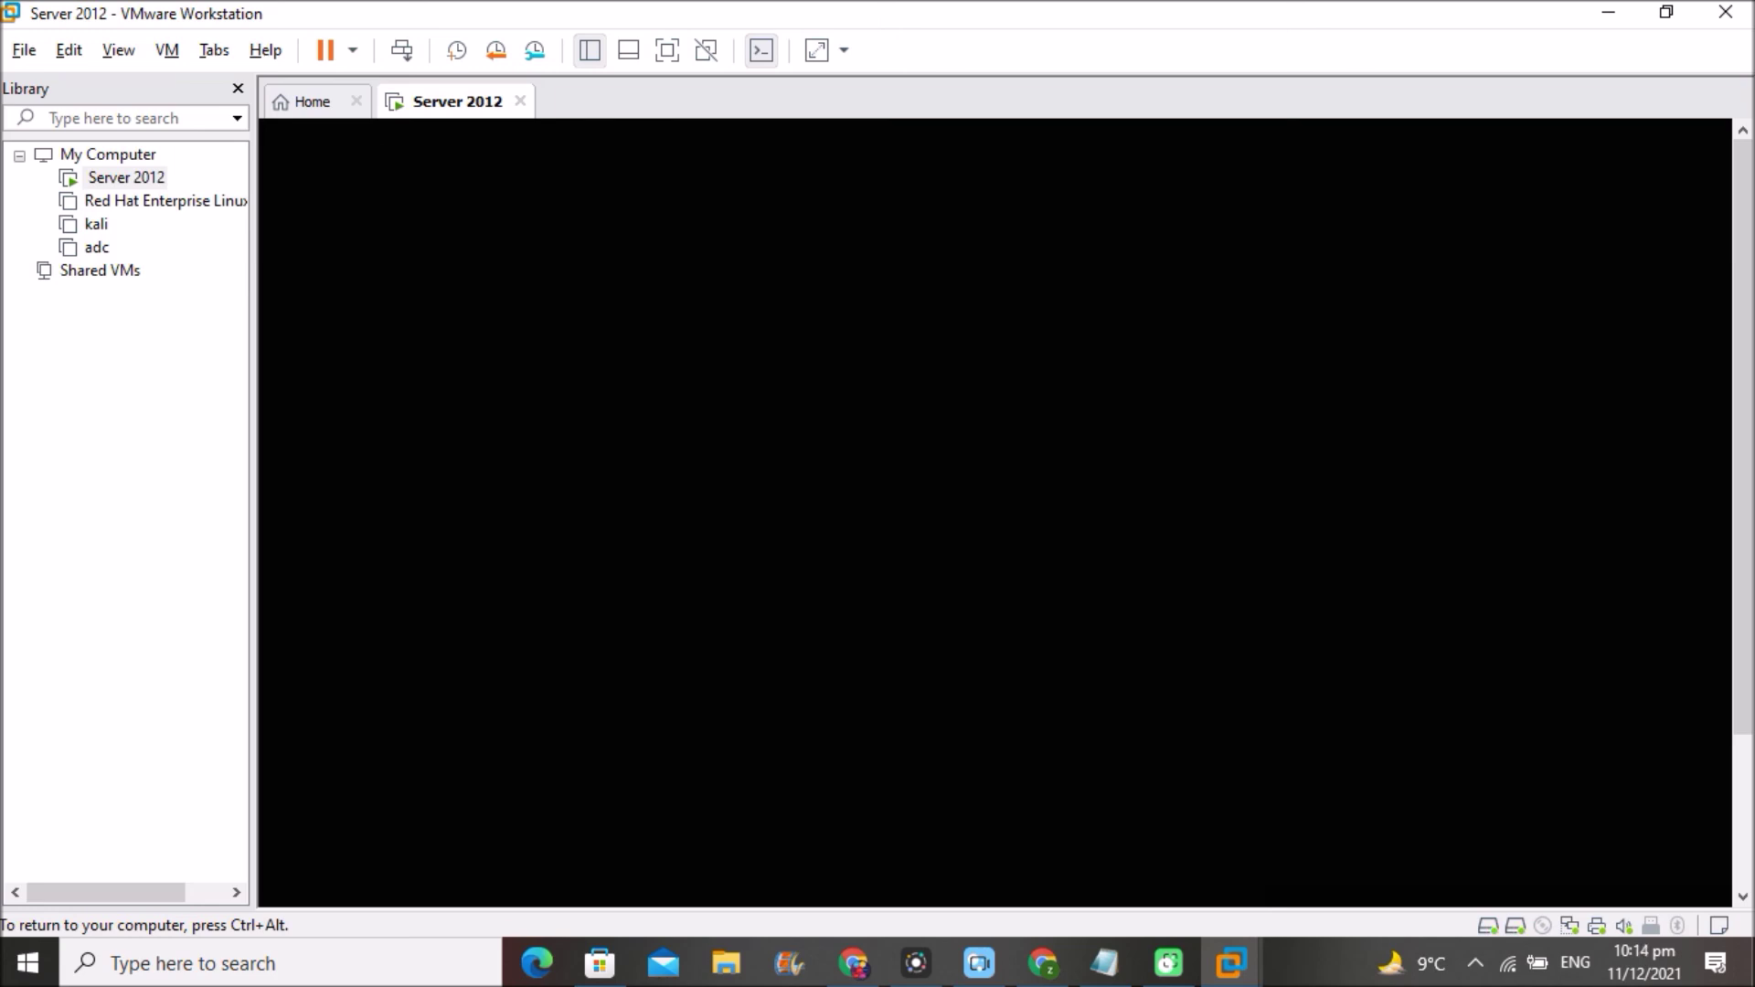
- Switch the VM to full screen and sign in with the administrator password
{"action": "key", "text": "ctrl+alt"}
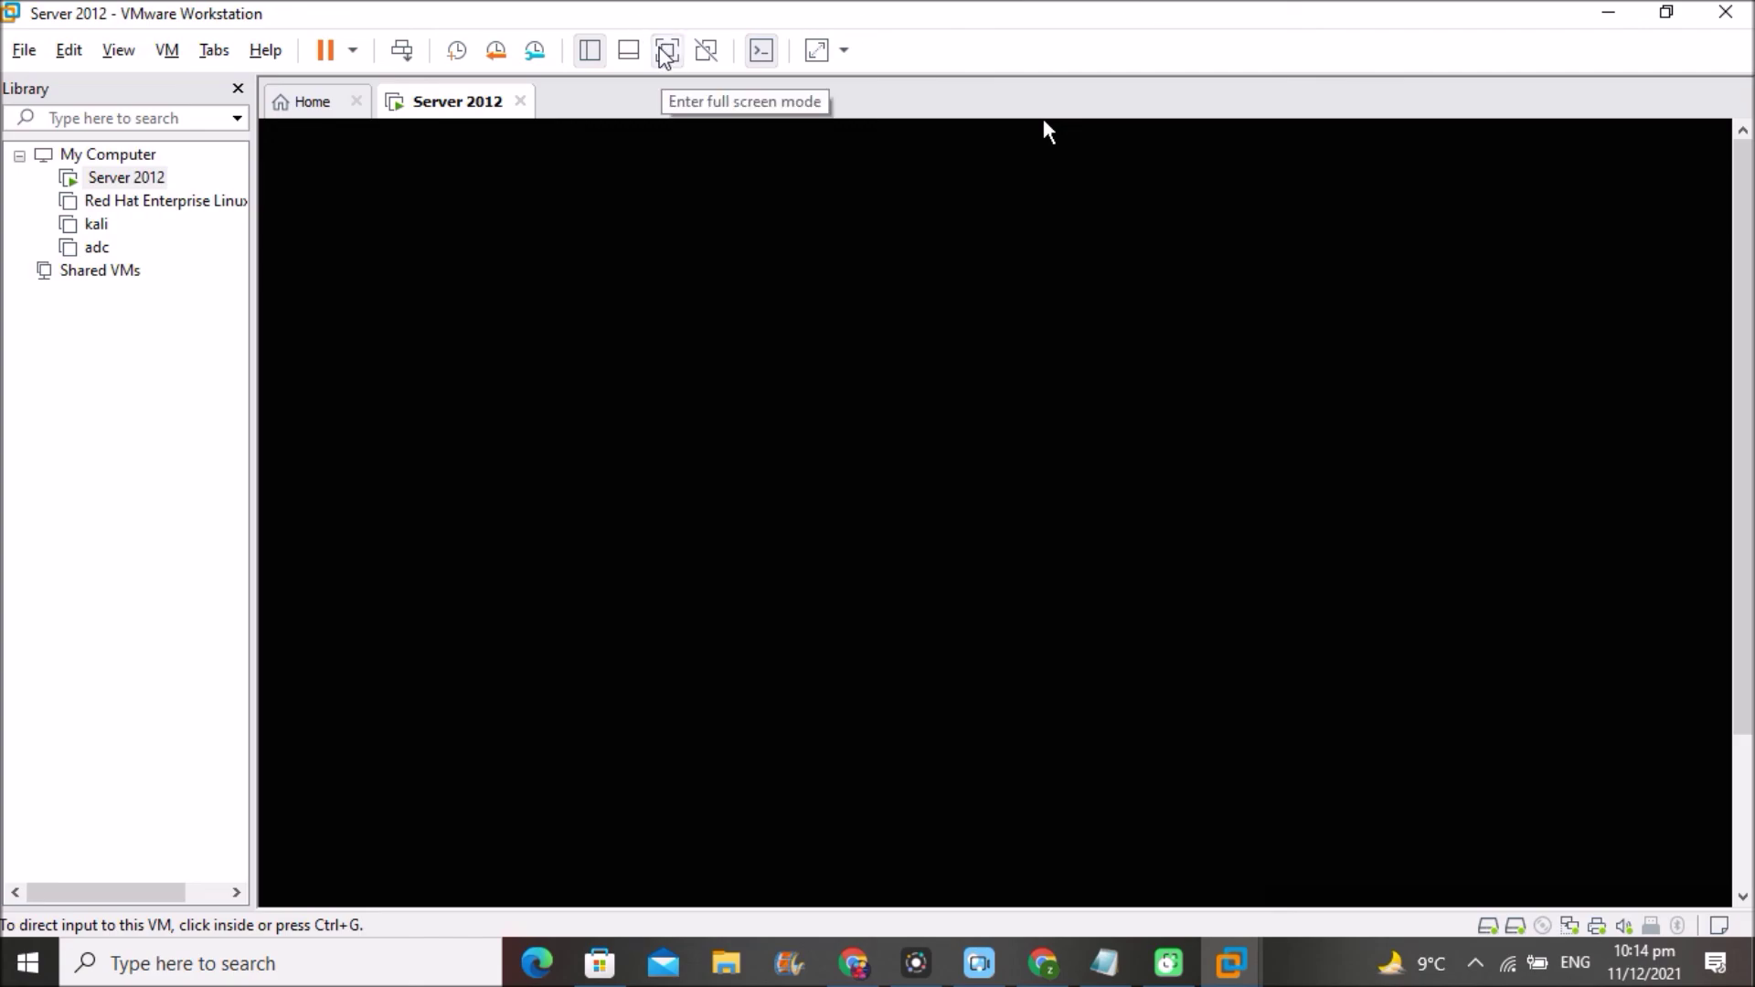
{"action": "key", "text": "ctrl+alt+Return"}
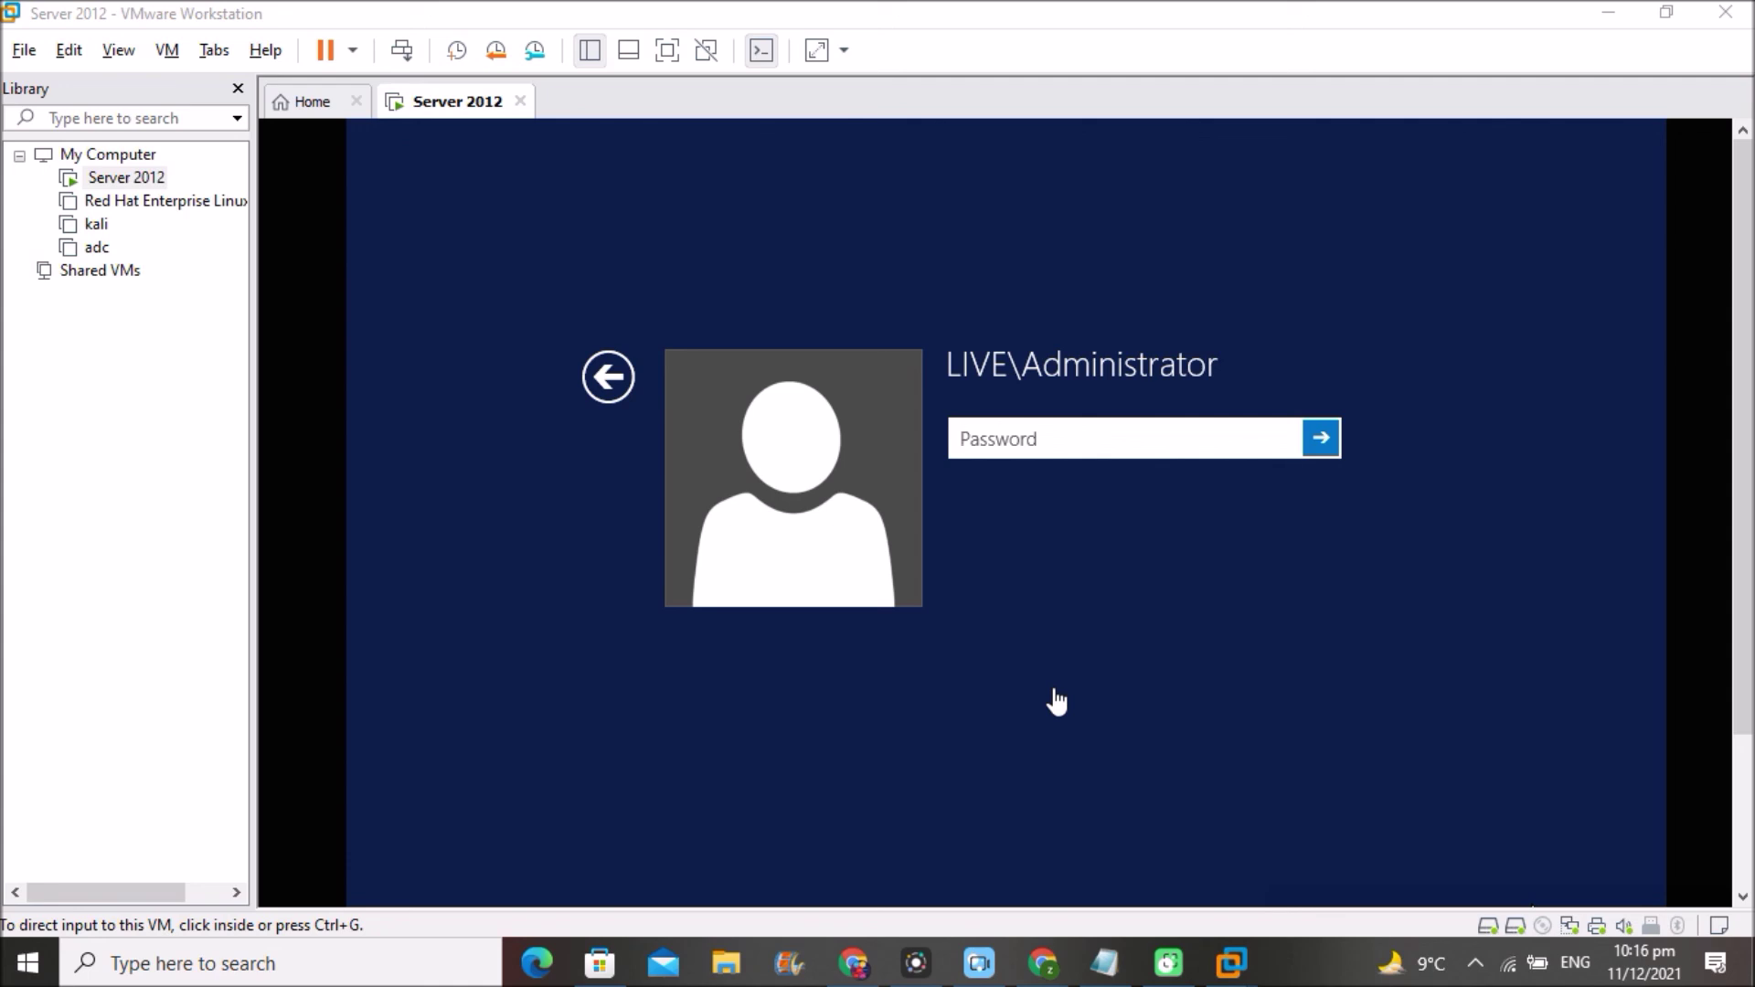
{"action": "left_click", "coordinate": [1072, 442]}
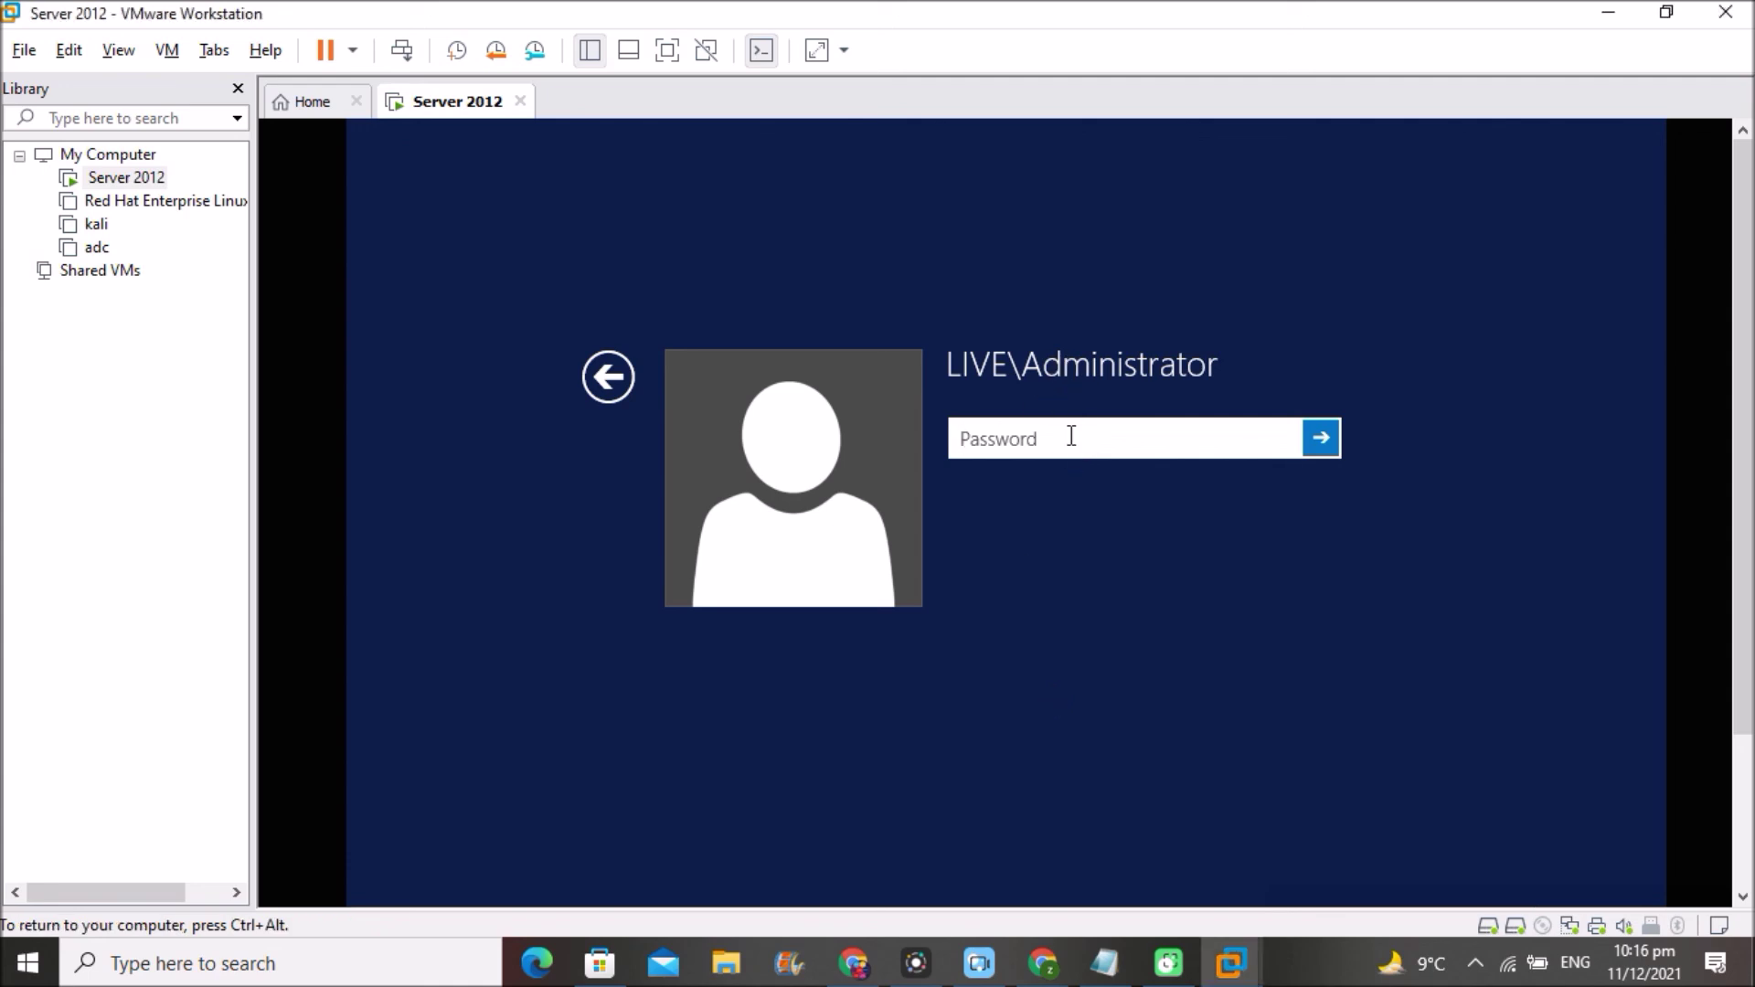
{"action": "type", "text": "********"}
{"action": "key", "text": "Return"}
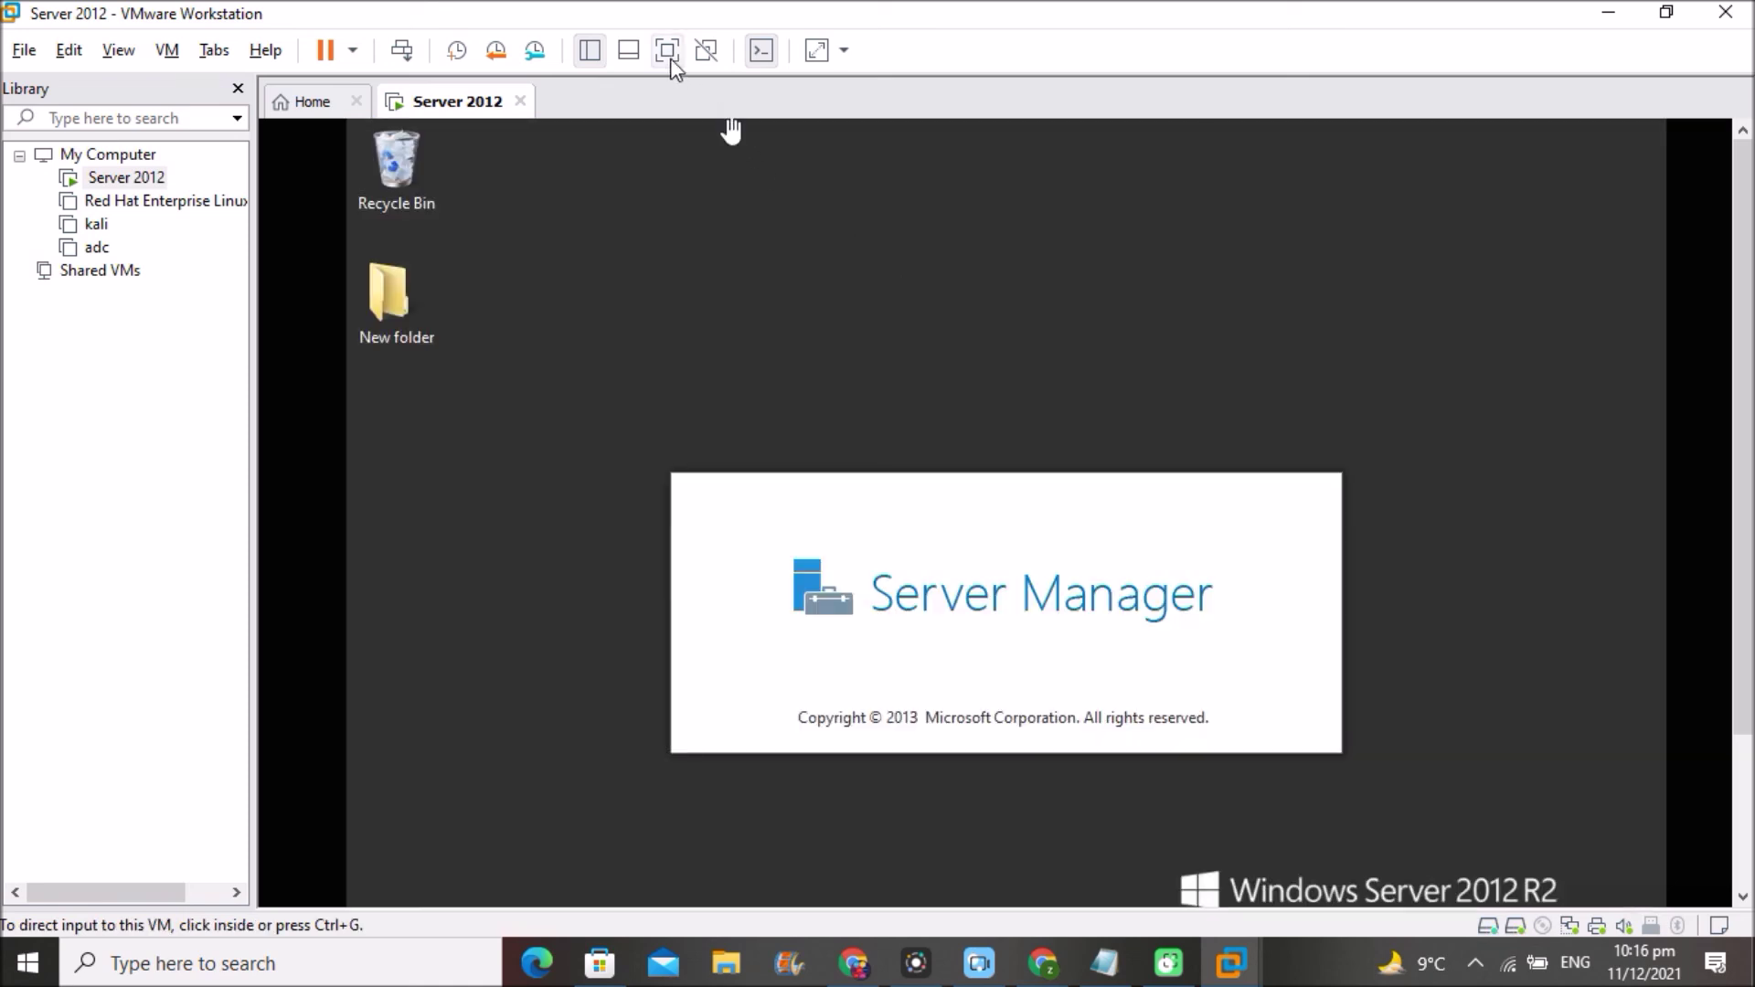
- In Active Directory Users and Computers, expand live.com and view the restored machine OU
{"action": "left_click", "coordinate": [667, 50]}
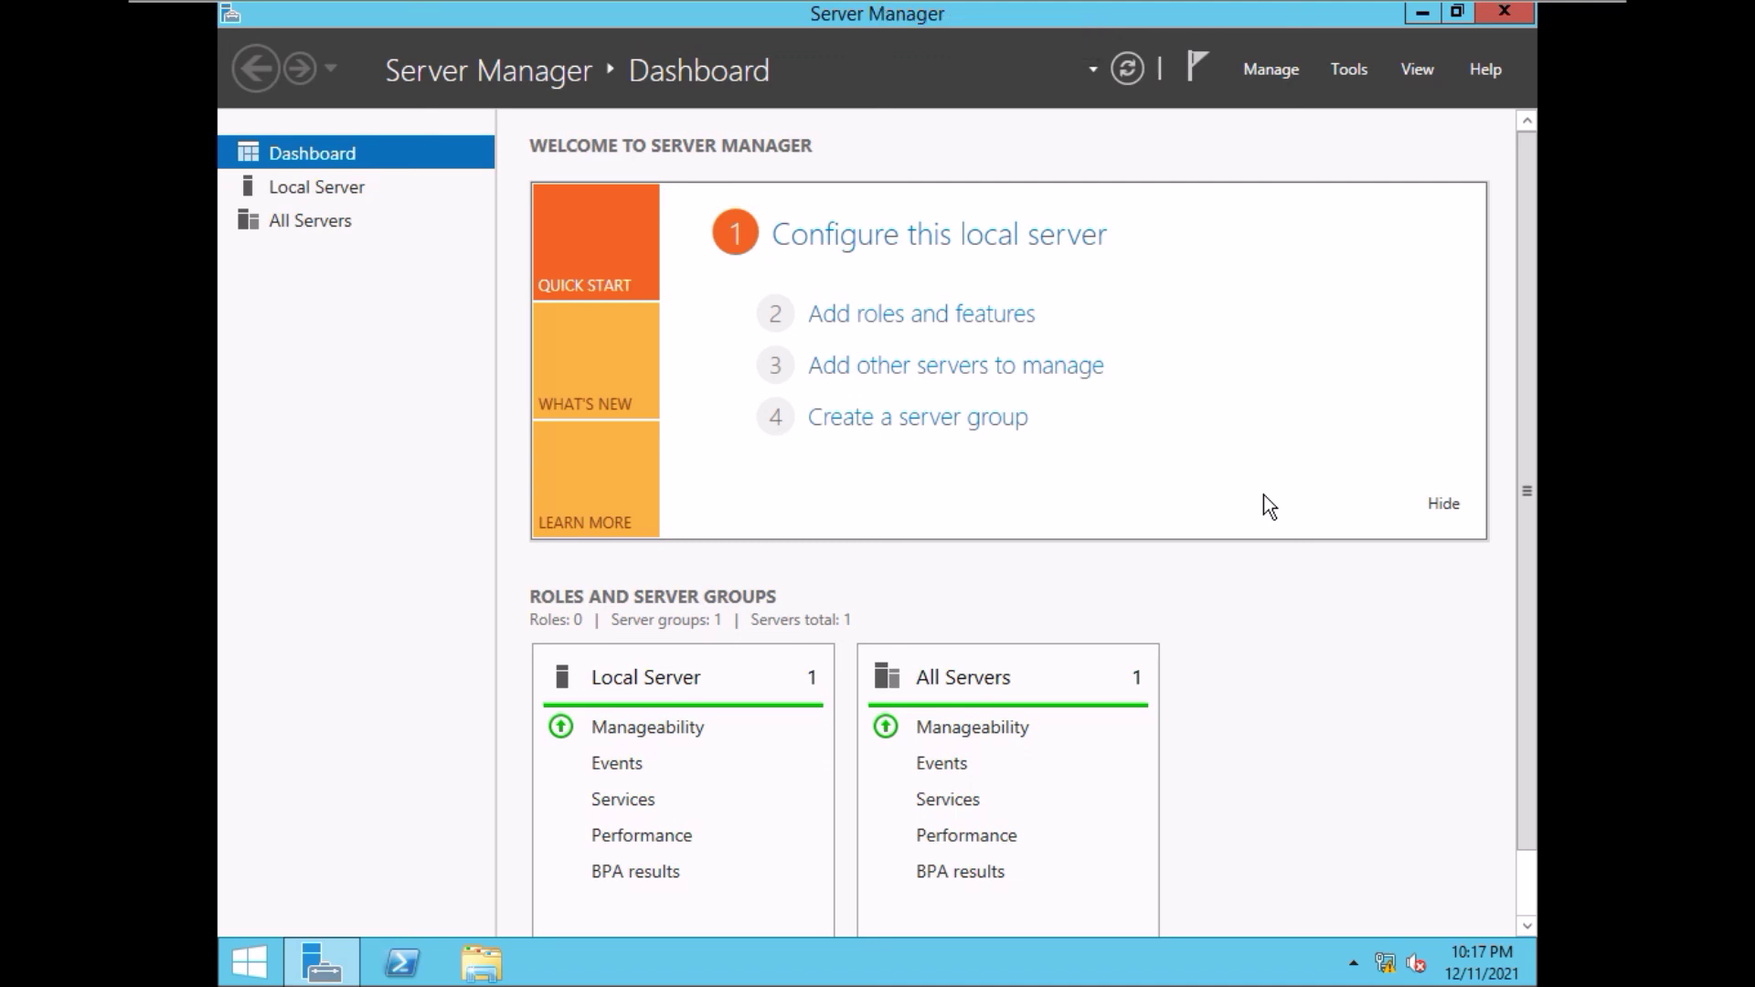
{"action": "left_click", "coordinate": [1346, 74]}
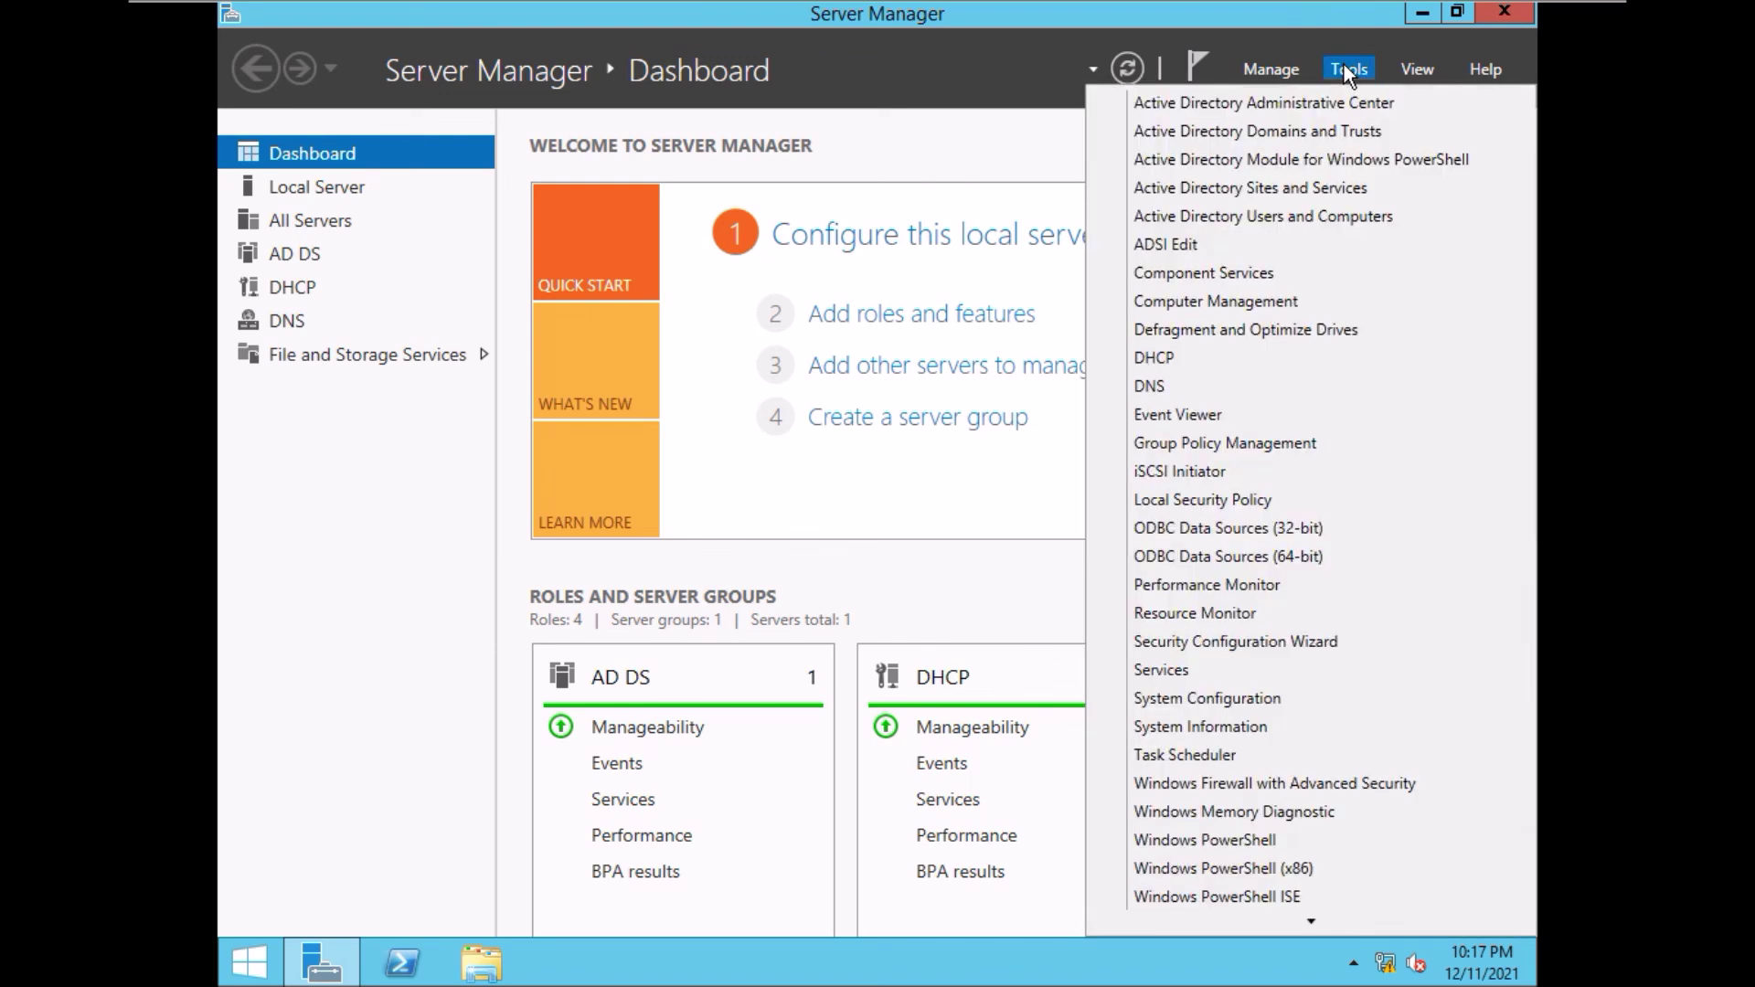
{"action": "left_click", "coordinate": [1295, 216]}
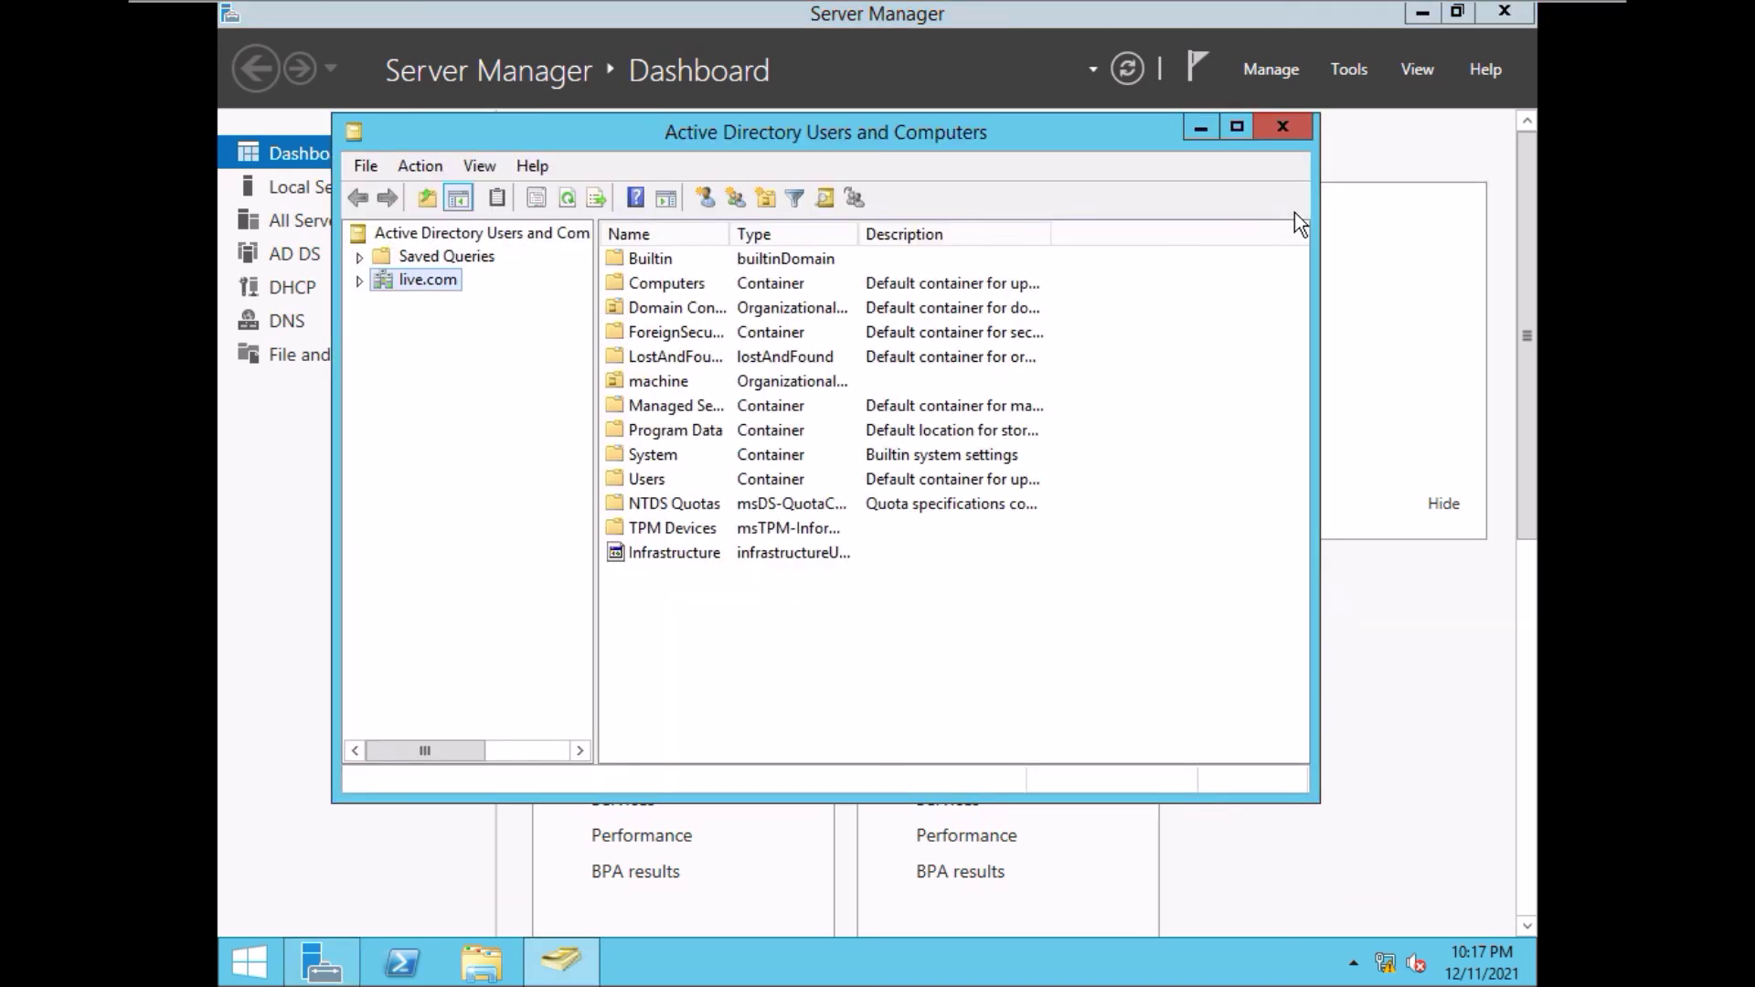
{"action": "left_click", "coordinate": [360, 281]}
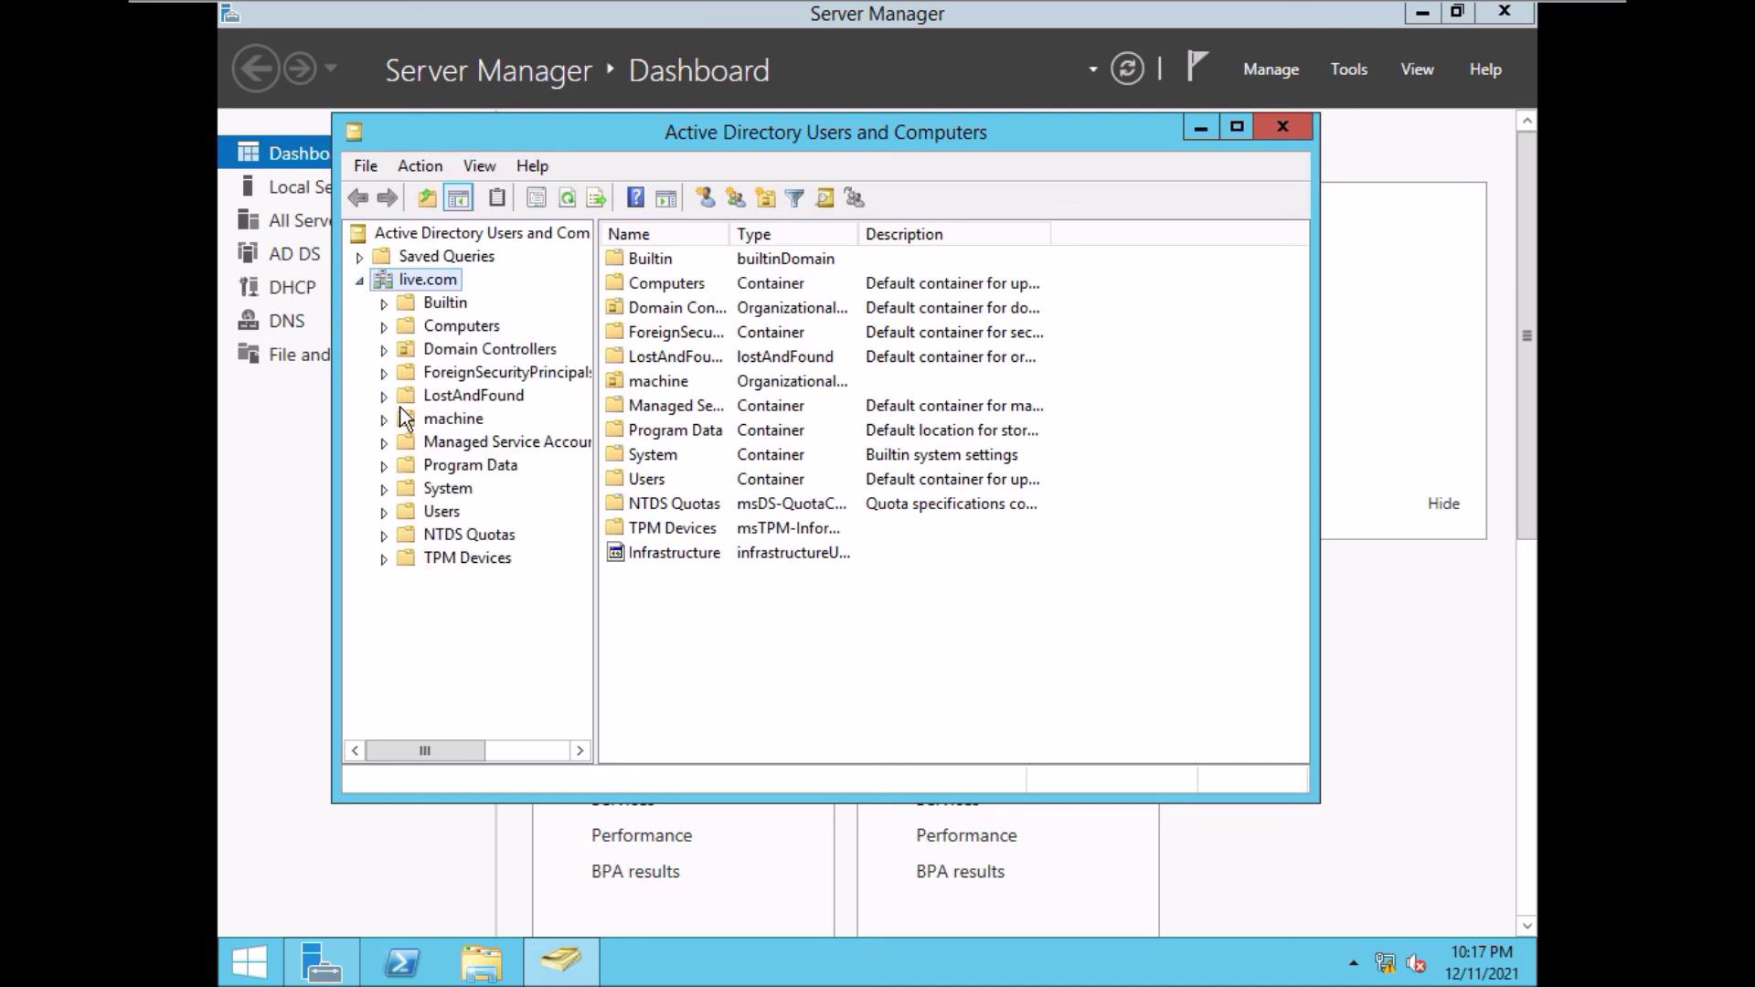
{"action": "left_click", "coordinate": [455, 421]}
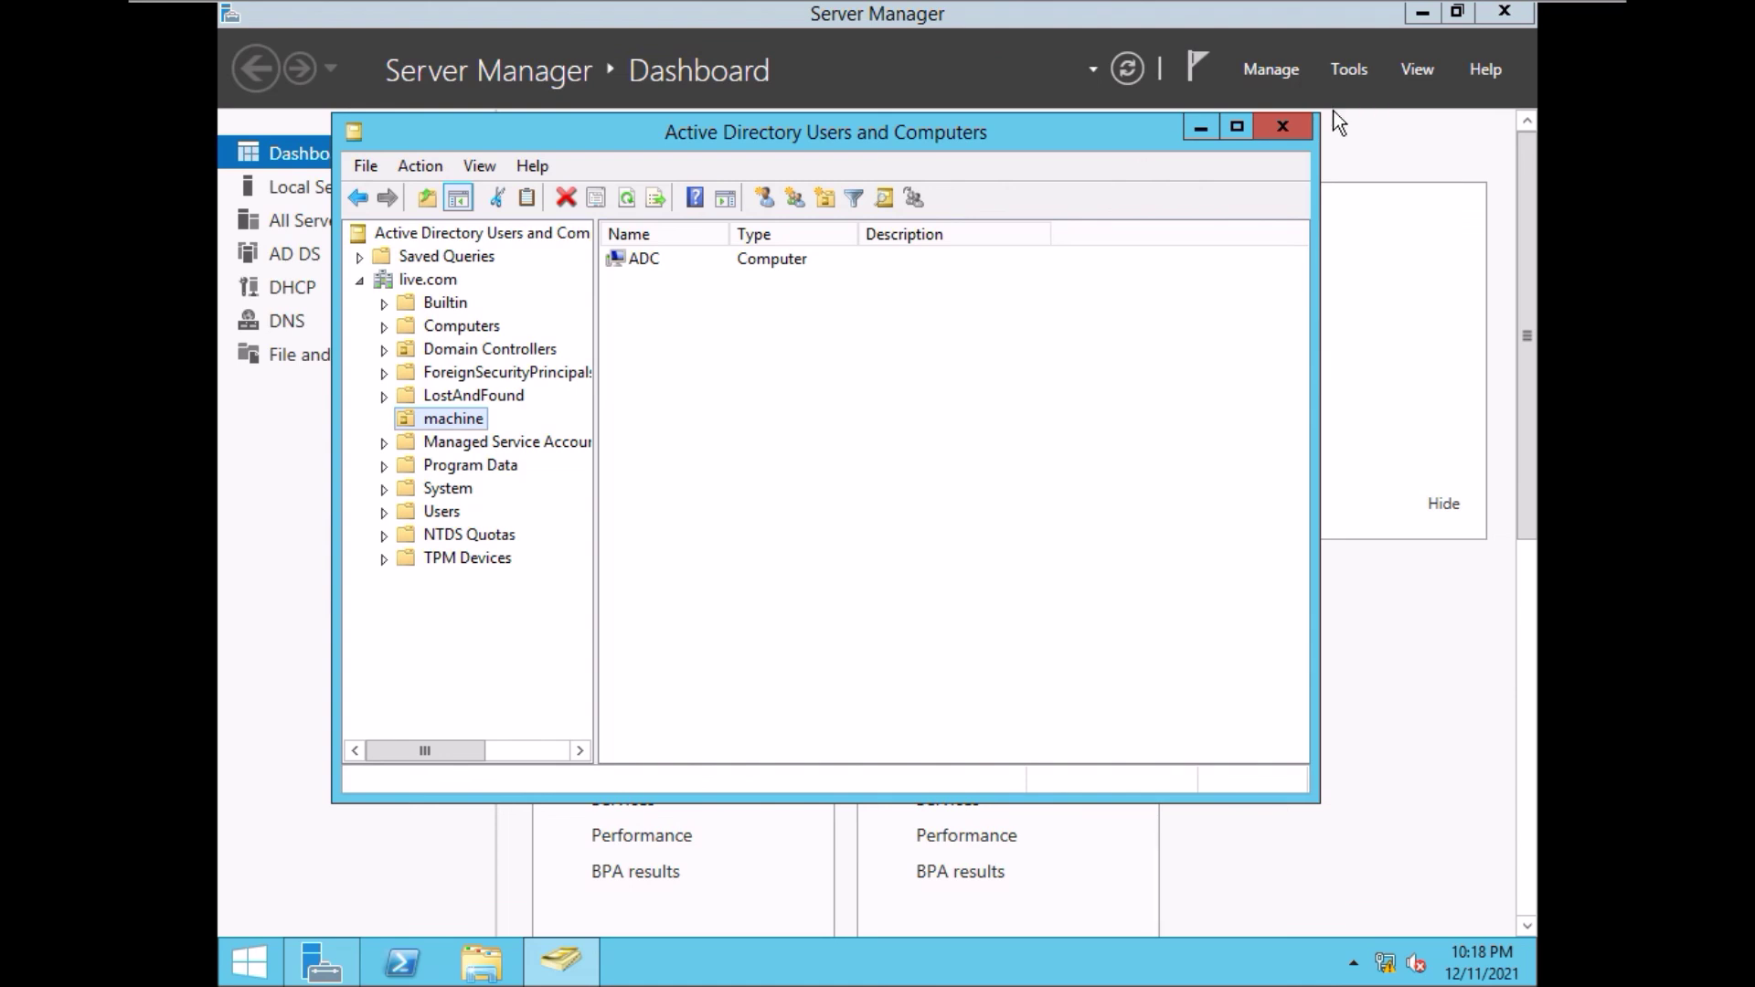
- Close Active Directory Users and Computers and minimize VMware Workstation to the host desktop
{"action": "left_click", "coordinate": [1291, 123]}
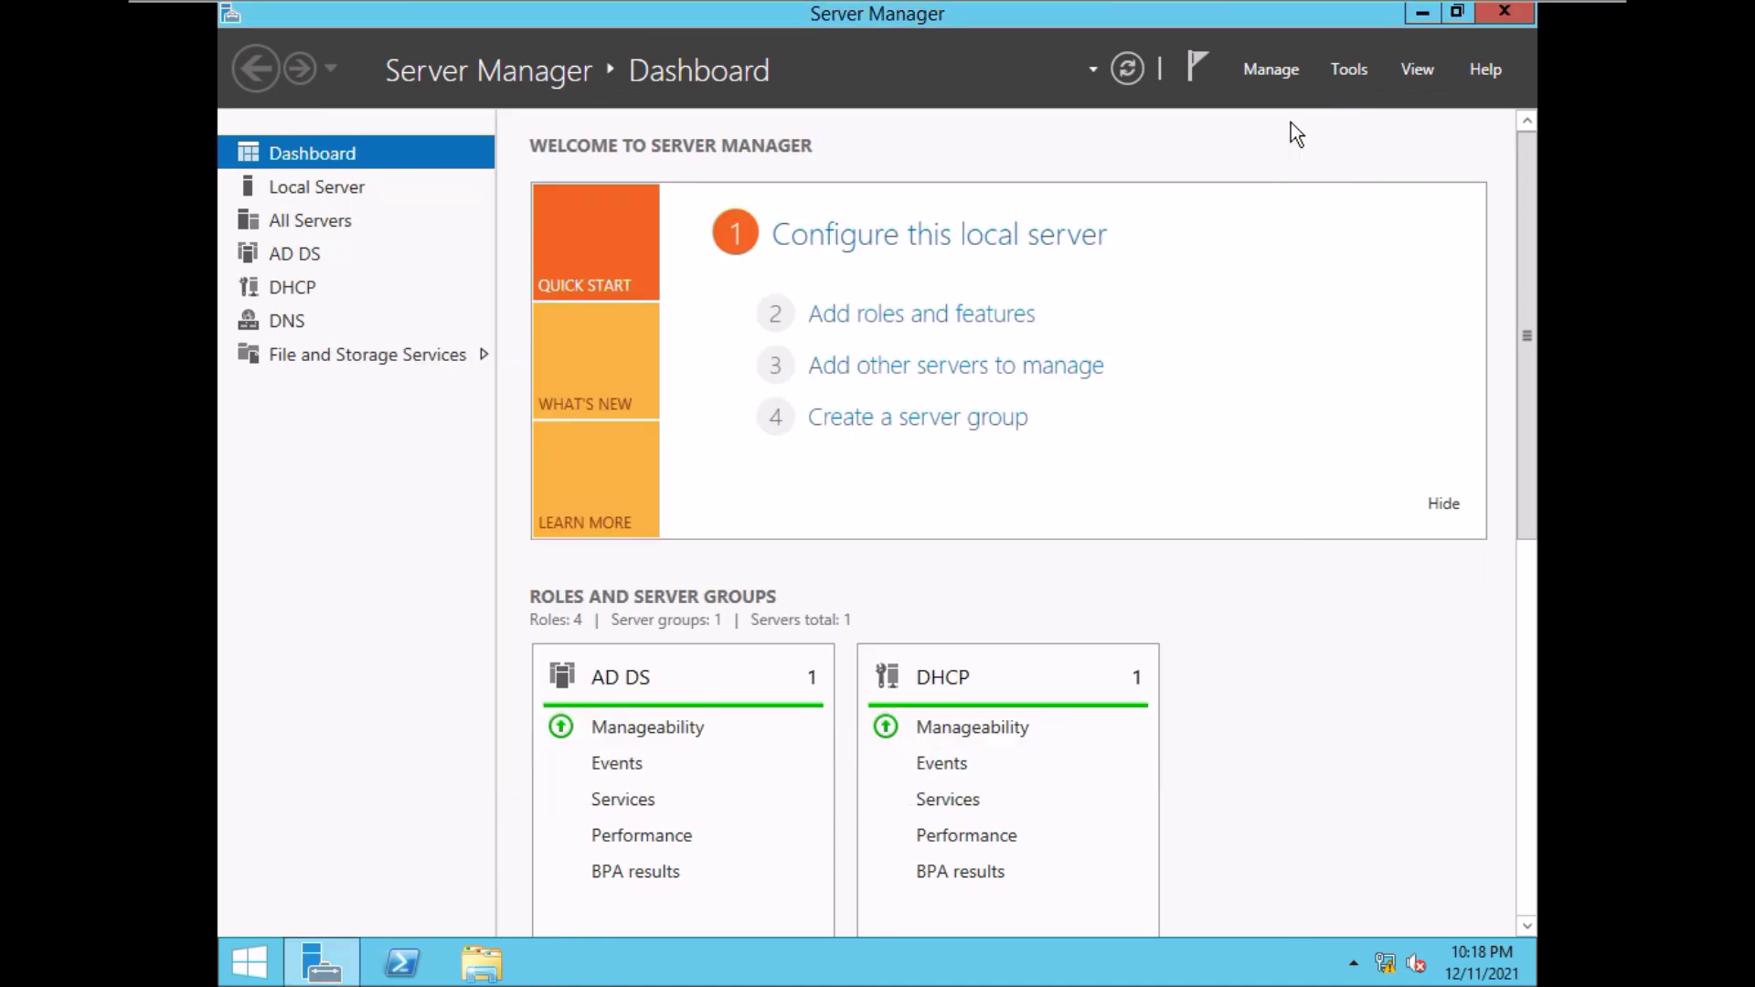
{"action": "mouse_move", "coordinate": [1312, 4]}
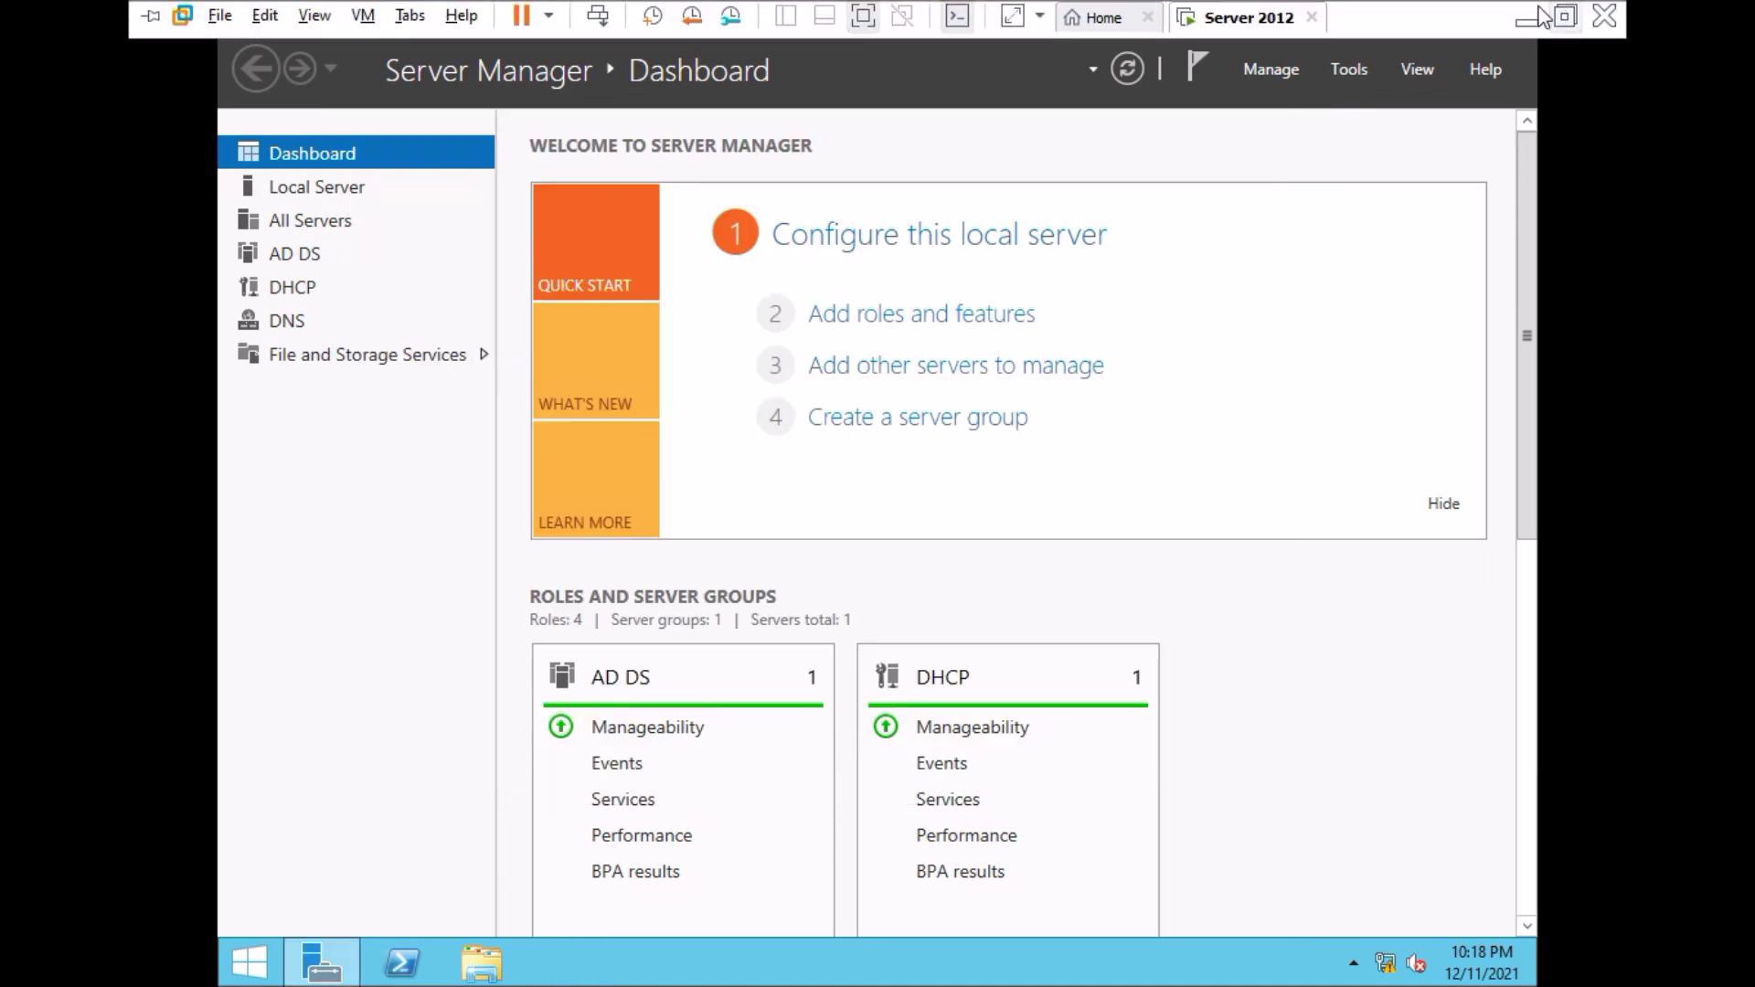
{"action": "left_click", "coordinate": [1540, 18]}
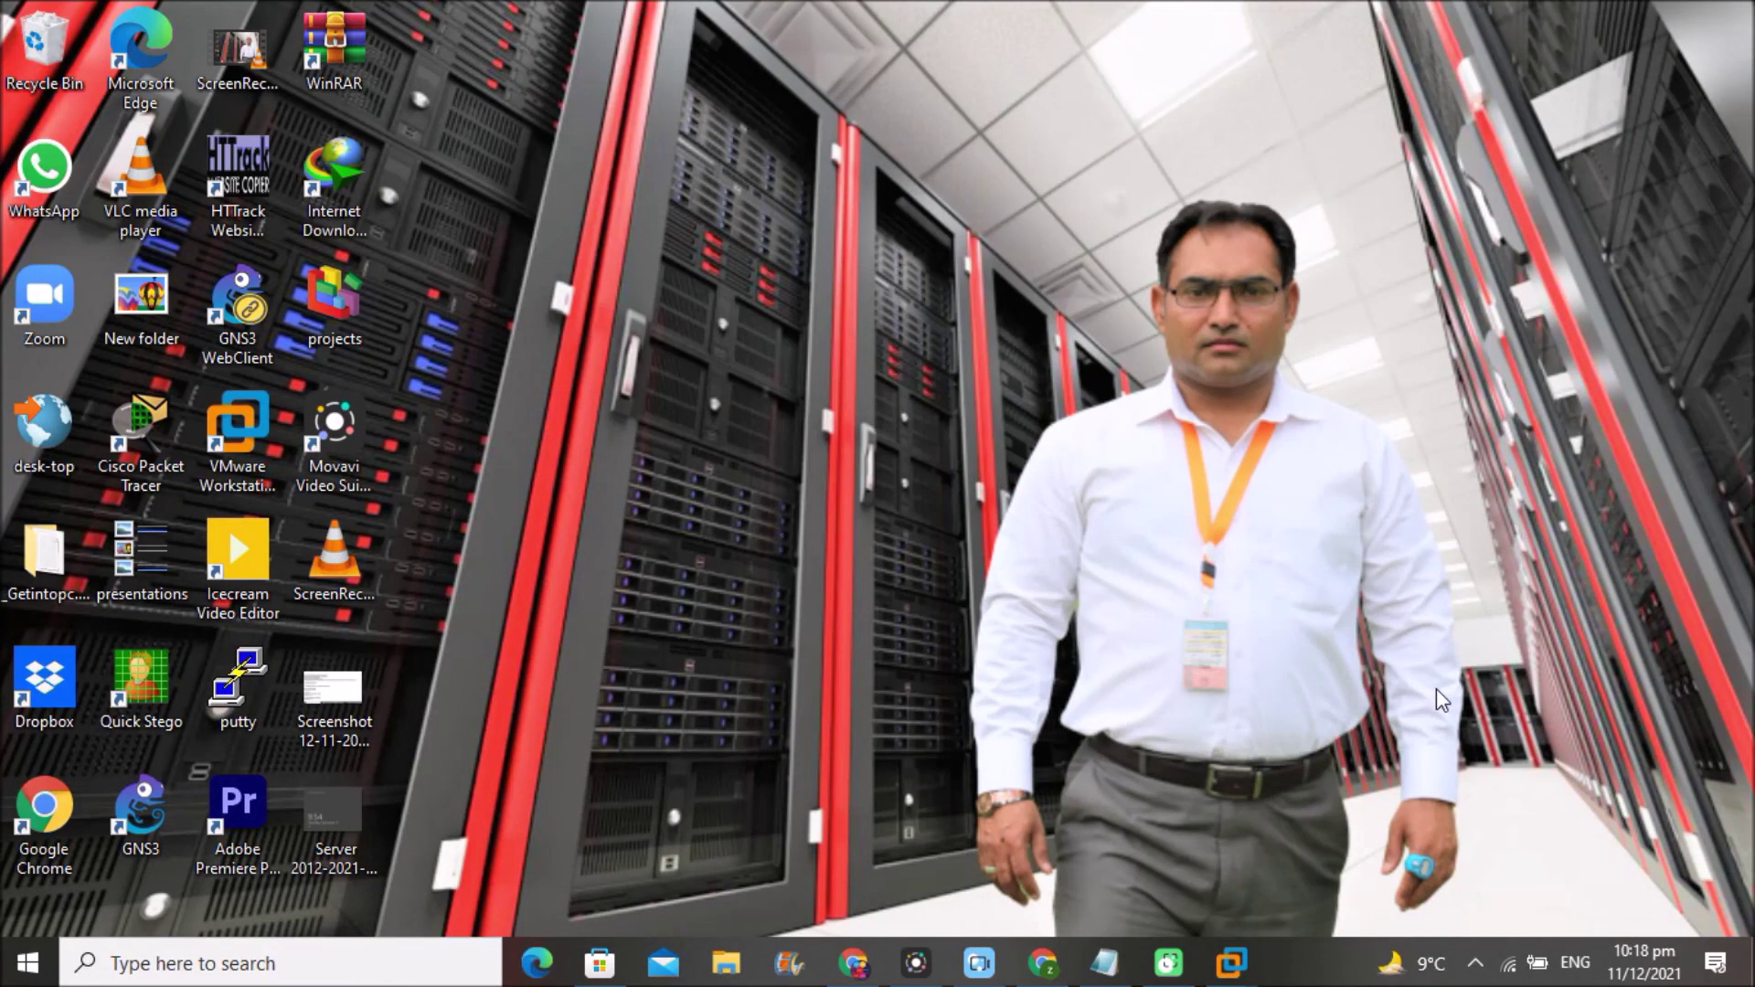